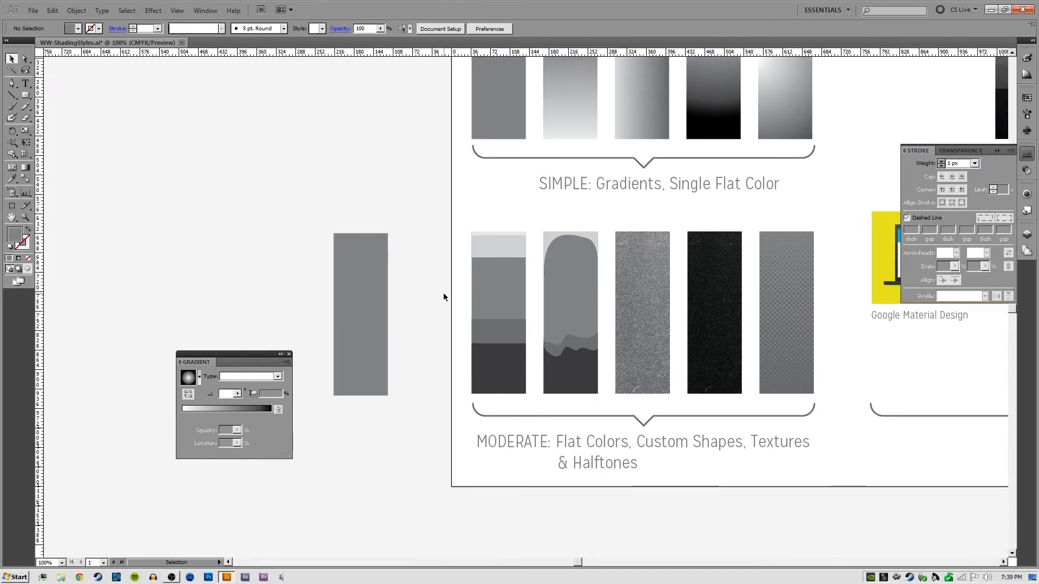
Enlarge the view of the moderate shading samples and close the floating Gradient settings
{"action": "key", "text": "ctrl+plus"}
{"action": "left_click_drag", "start_coordinate": [418, 335], "coordinate": [299, 282]}
{"action": "left_click_drag", "start_coordinate": [258, 356], "coordinate": [227, 392]}
{"action": "left_click", "coordinate": [297, 355]}
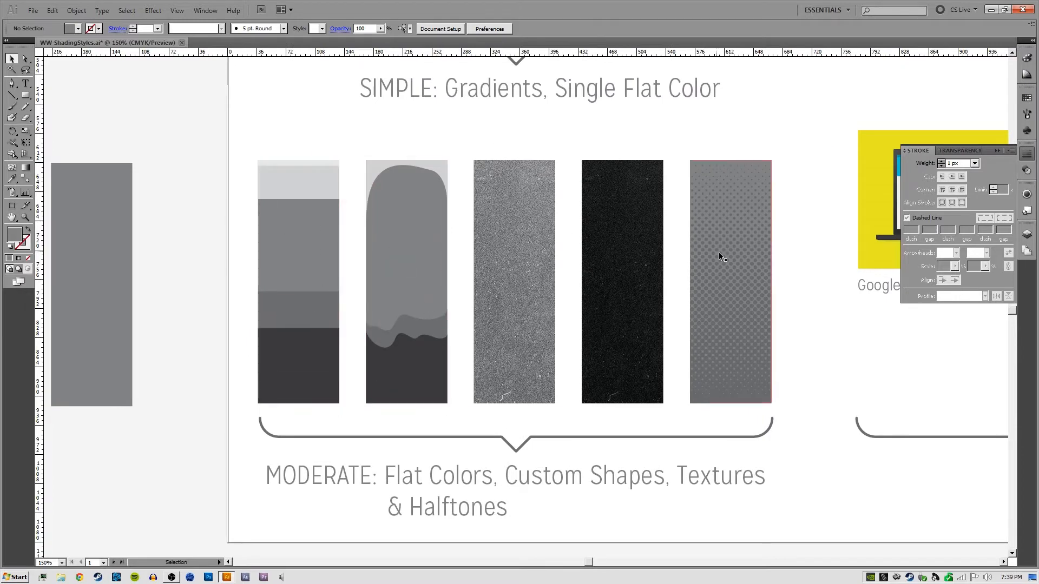
Examine the stacked flat-colour bands of the first moderate shading sample and compare them with the neighbouring samples
{"action": "left_click_drag", "start_coordinate": [362, 214], "coordinate": [320, 247]}
{"action": "left_click_drag", "start_coordinate": [567, 191], "coordinate": [661, 149]}
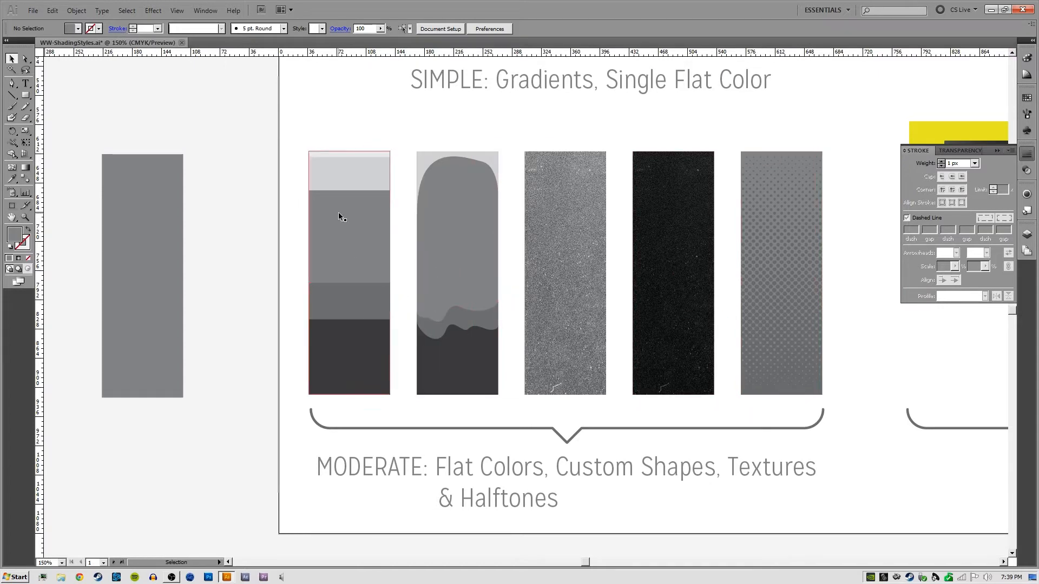
{"action": "mouse_move", "coordinate": [297, 121]}
{"action": "left_mouse_down"}
{"action": "mouse_move", "coordinate": [350, 88]}
{"action": "mouse_move", "coordinate": [309, 105]}
{"action": "left_mouse_up"}
{"action": "left_click_drag", "start_coordinate": [396, 138], "coordinate": [366, 407]}
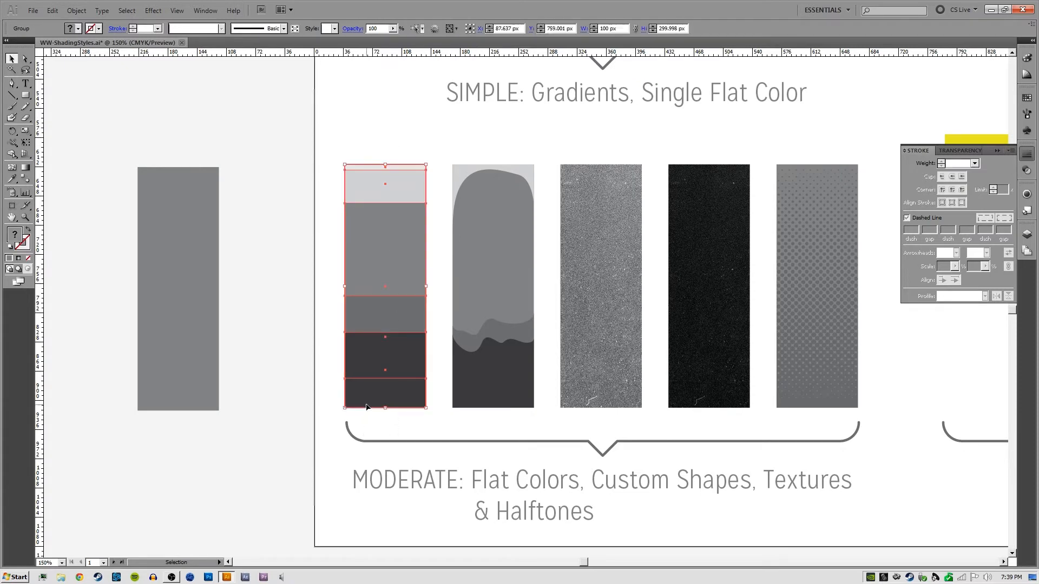
{"action": "left_click", "coordinate": [307, 333]}
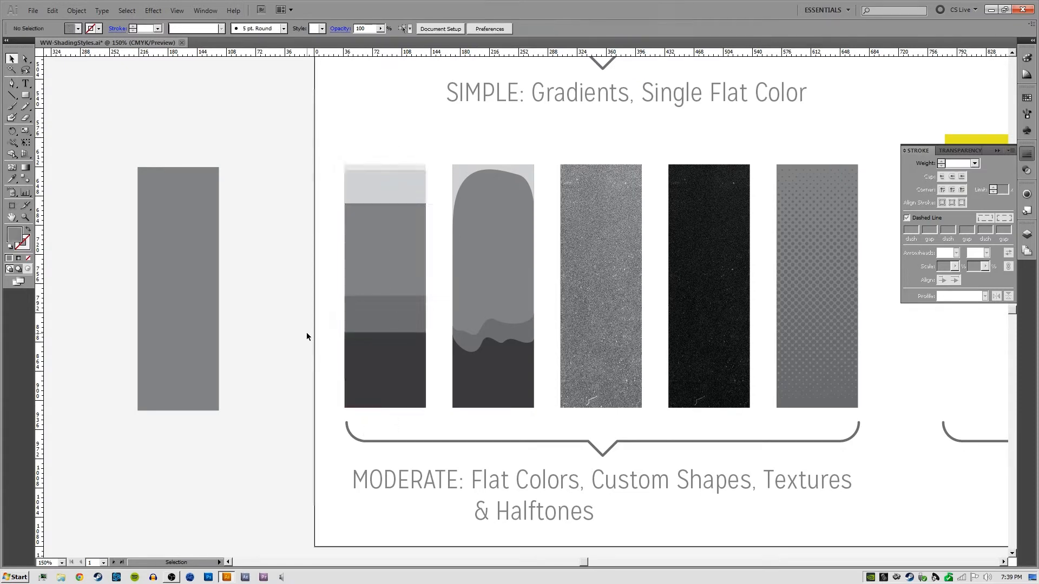
{"action": "left_click_drag", "start_coordinate": [438, 198], "coordinate": [342, 557]}
{"action": "left_click_drag", "start_coordinate": [392, 294], "coordinate": [416, 195]}
{"action": "left_click_drag", "start_coordinate": [435, 497], "coordinate": [476, 274]}
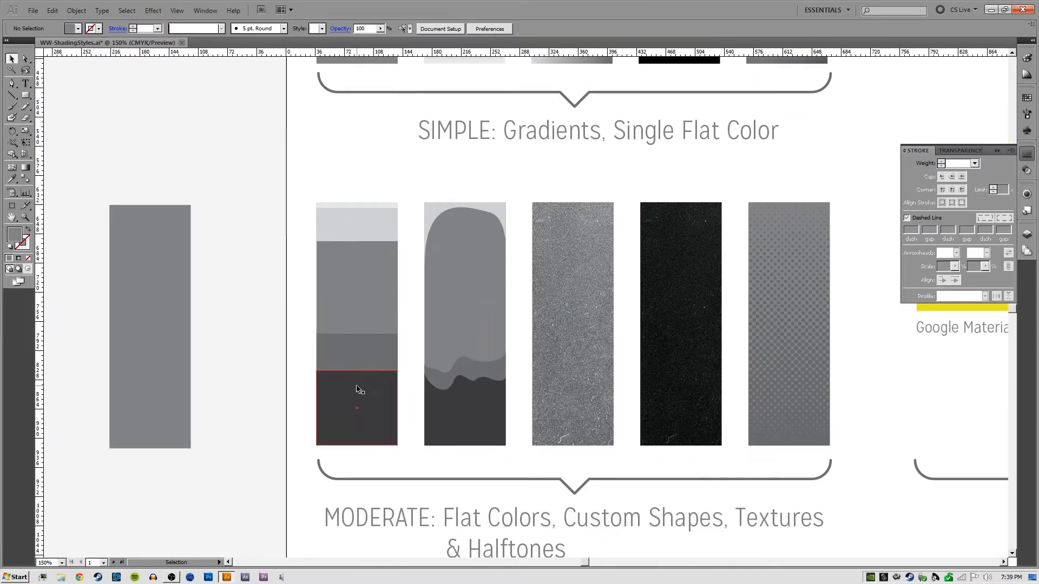
Copy the loose gray rectangle in place, shorten the copy to a bottom band about 82 px tall, and fill it with the sample's dark gray
{"action": "left_click_drag", "start_coordinate": [354, 363], "coordinate": [511, 323]}
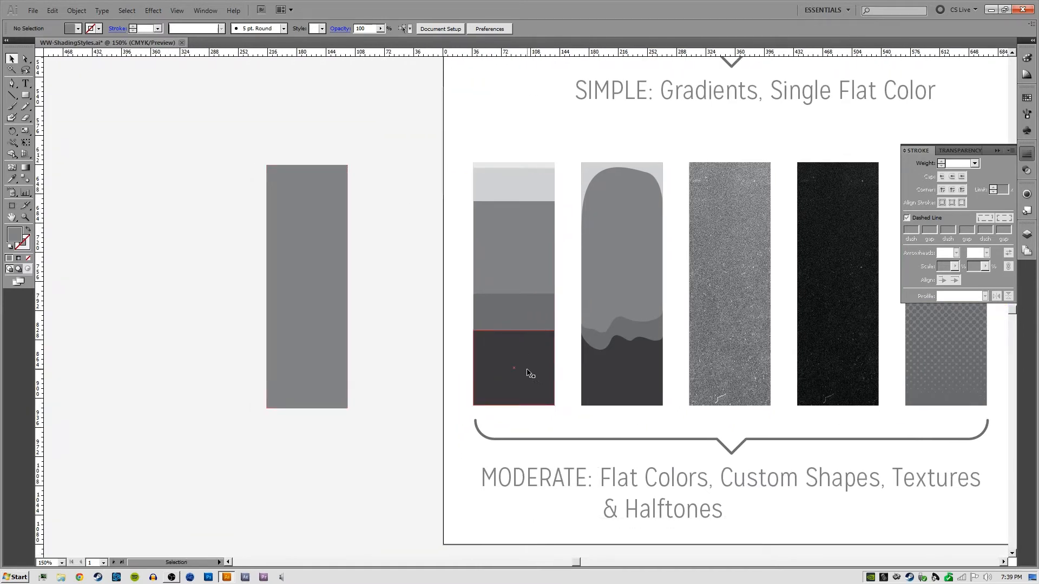
{"action": "left_click", "coordinate": [309, 287]}
{"action": "key", "text": "a"}
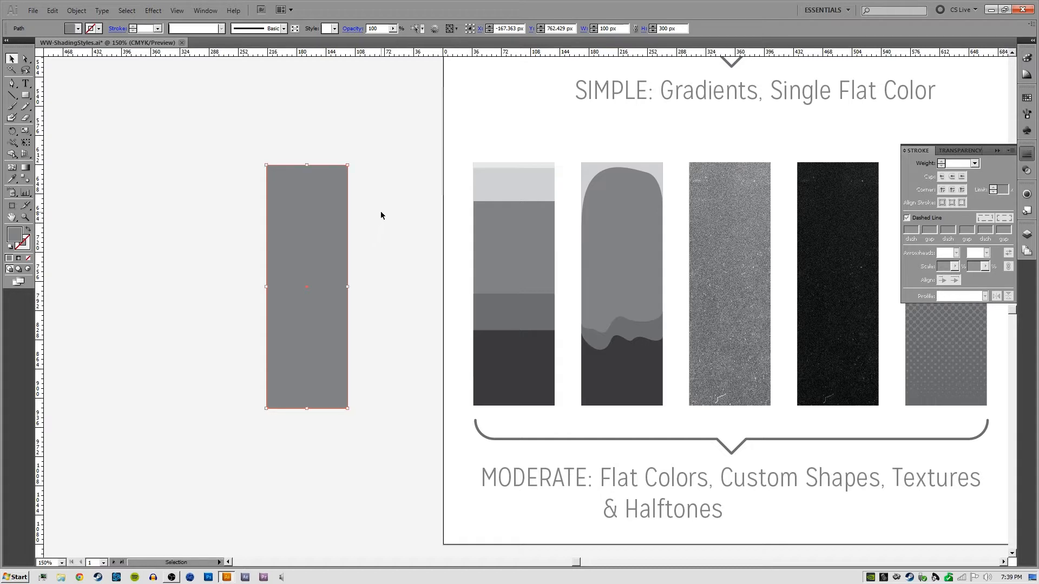
{"action": "left_click_drag", "start_coordinate": [307, 164], "coordinate": [306, 341]}
{"action": "key", "text": "i"}
{"action": "left_click", "coordinate": [489, 350]}
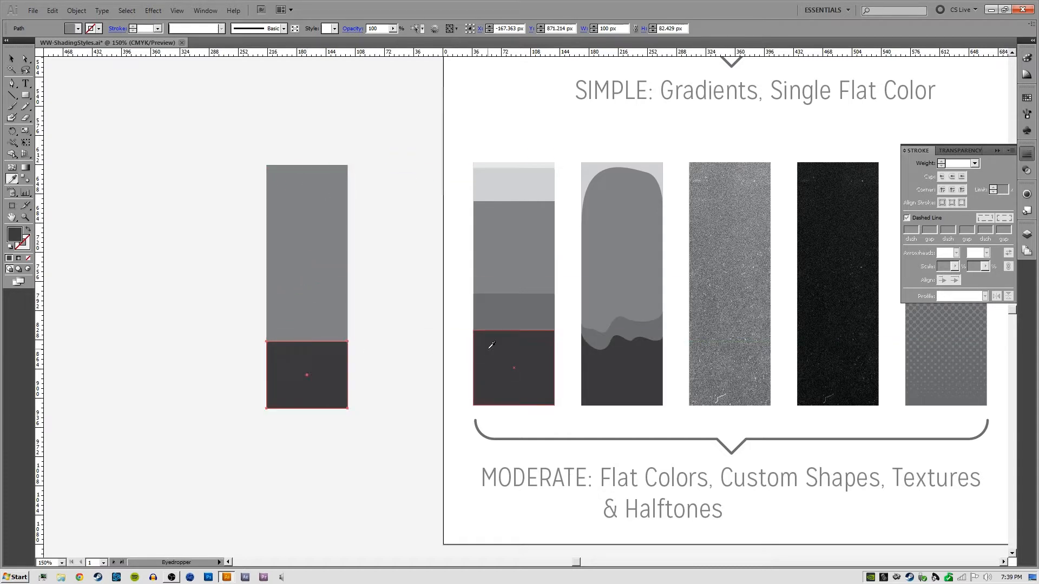
Duplicate the dark band about 27 px higher, fill it with the sample's medium-dark gray, and send it behind the dark band
{"action": "key", "text": "ctrl+shift+a"}
{"action": "key", "text": "v"}
{"action": "left_click_drag", "start_coordinate": [315, 384], "coordinate": [315, 363]}
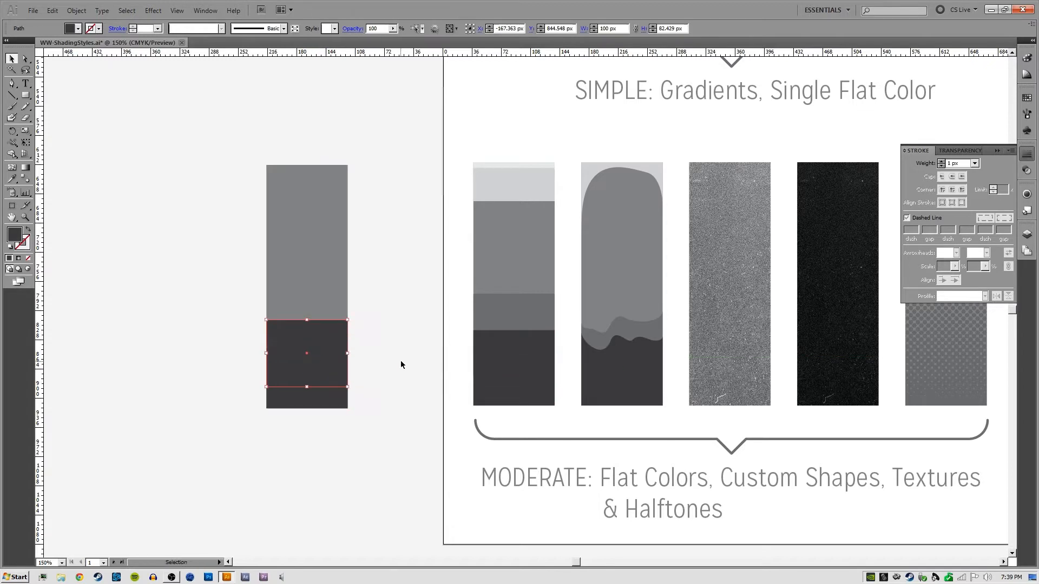
{"action": "key", "text": "i"}
{"action": "left_click", "coordinate": [505, 310]}
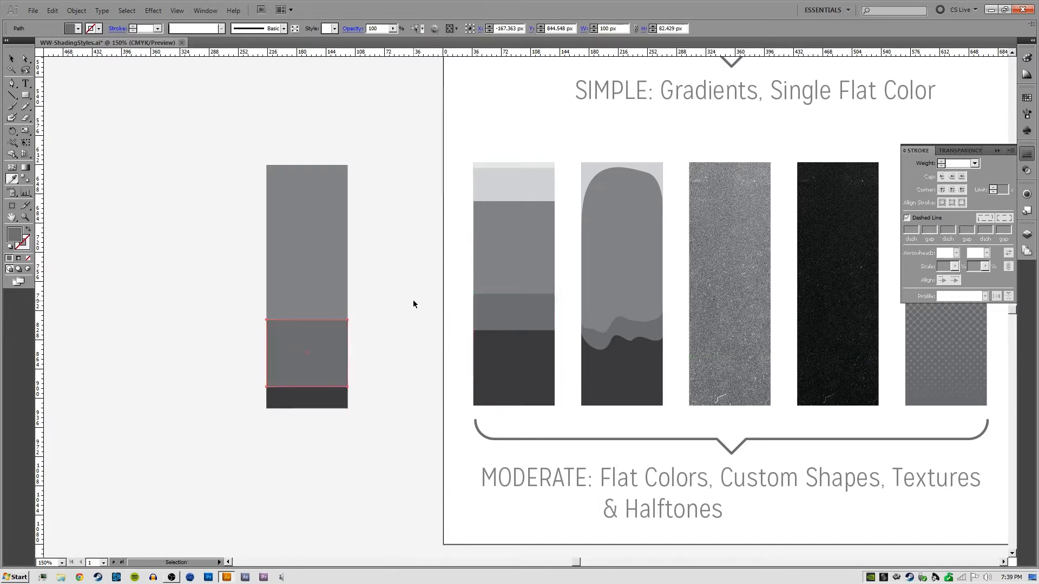
{"action": "key", "text": "ctrl+bracketleft"}
{"action": "left_click", "coordinate": [394, 322]}
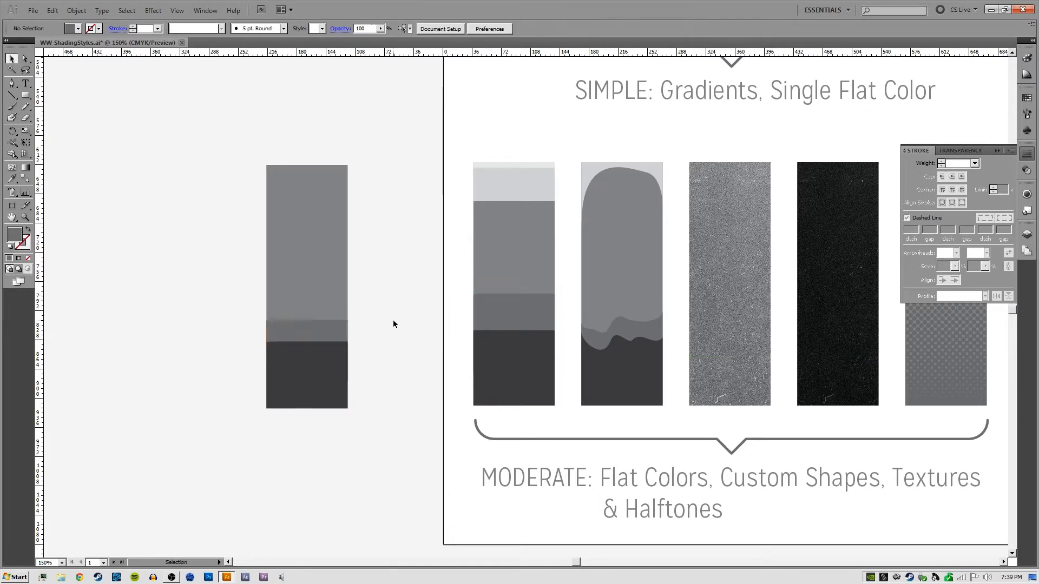
Shorten the dark bottom band from its upper edge and lower the medium-dark band behind it to rebalance the shadow bands
{"action": "left_click_drag", "start_coordinate": [367, 314], "coordinate": [344, 357]}
{"action": "left_click", "coordinate": [402, 346]}
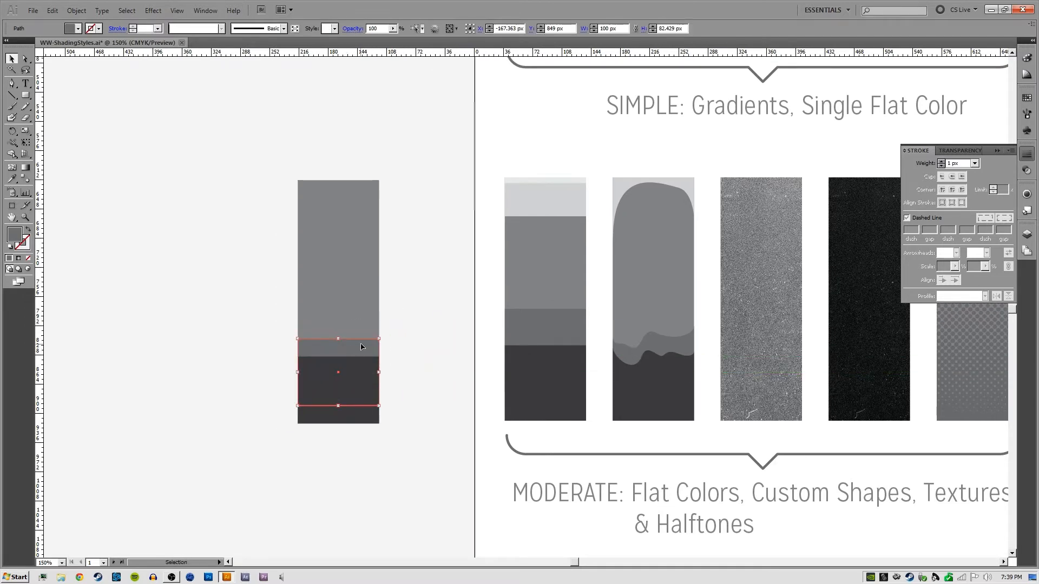
{"action": "left_click", "coordinate": [424, 336]}
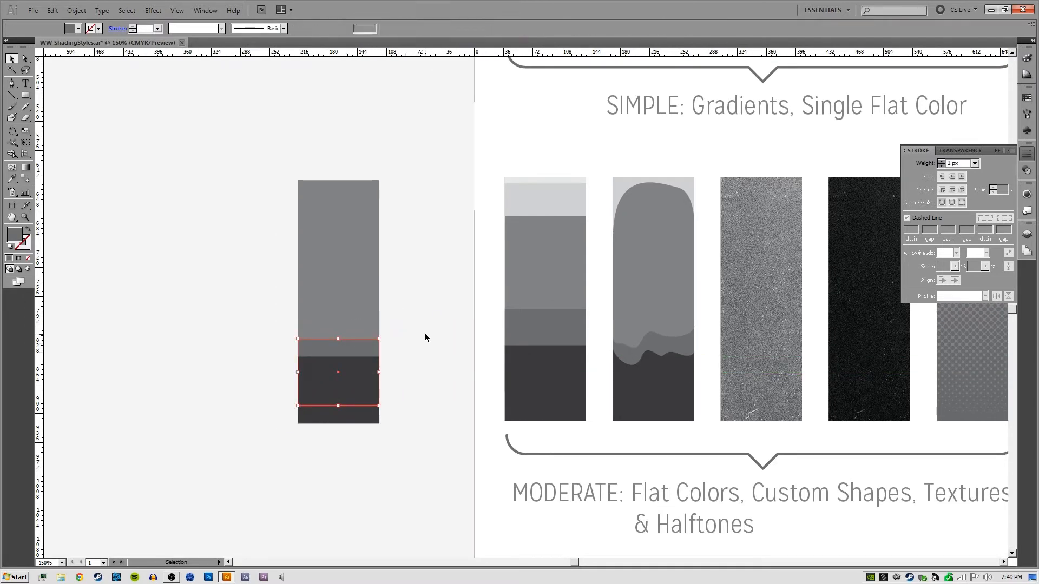
{"action": "left_click_drag", "start_coordinate": [361, 352], "coordinate": [338, 373]}
{"action": "left_click", "coordinate": [361, 379]}
{"action": "left_click", "coordinate": [378, 358]}
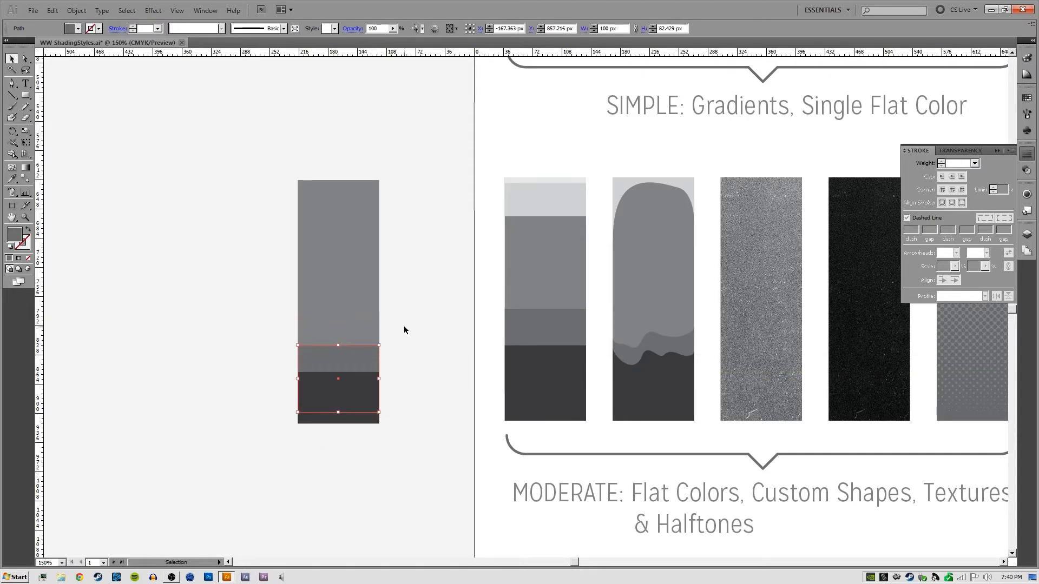
{"action": "left_click", "coordinate": [404, 330]}
Duplicate the medium-dark band onto the rectangle's top, shorten it to about 49 px, and fill it with the sample's light gray
{"action": "scroll", "coordinate": [421, 271], "scroll_direction": "up", "scroll_amount": 1}
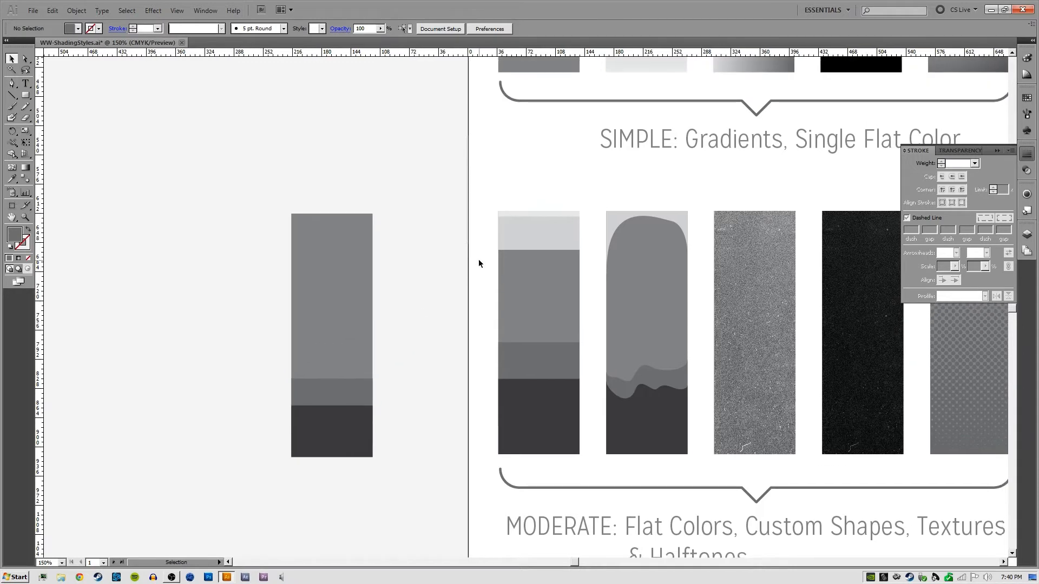
{"action": "left_click", "coordinate": [359, 251]}
{"action": "left_click_drag", "start_coordinate": [332, 393], "coordinate": [340, 239]}
{"action": "left_click_drag", "start_coordinate": [331, 280], "coordinate": [332, 254]}
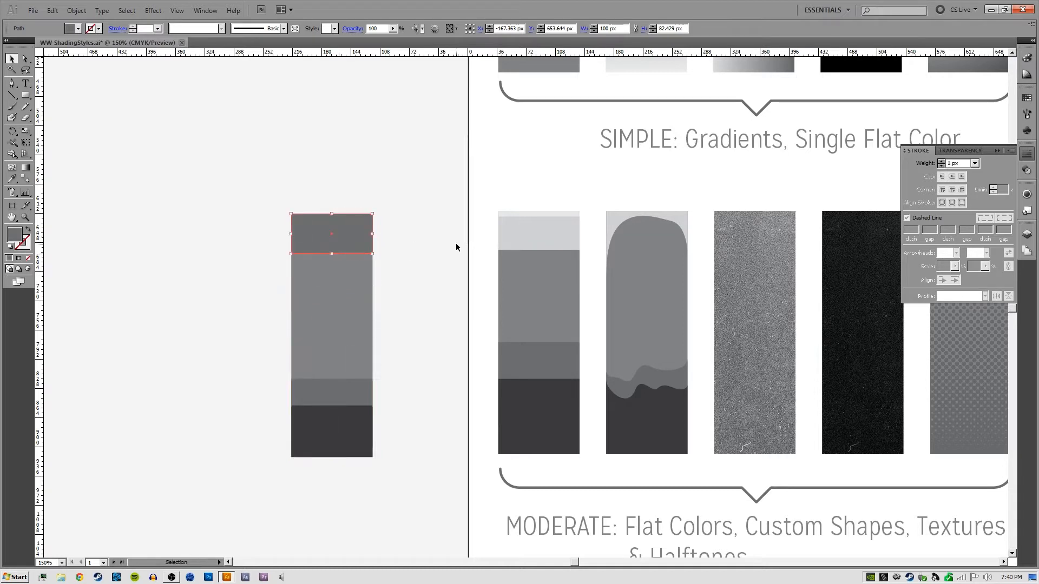
{"action": "key", "text": "i"}
{"action": "left_click", "coordinate": [522, 237]}
{"action": "left_click", "coordinate": [424, 208], "text": "ctrl"}
Show the colour swatches and try a lighter gray fill on the base rectangle, undoing it
{"action": "key", "text": "v"}
{"action": "left_click", "coordinate": [353, 239]}
{"action": "left_click", "coordinate": [354, 271]}
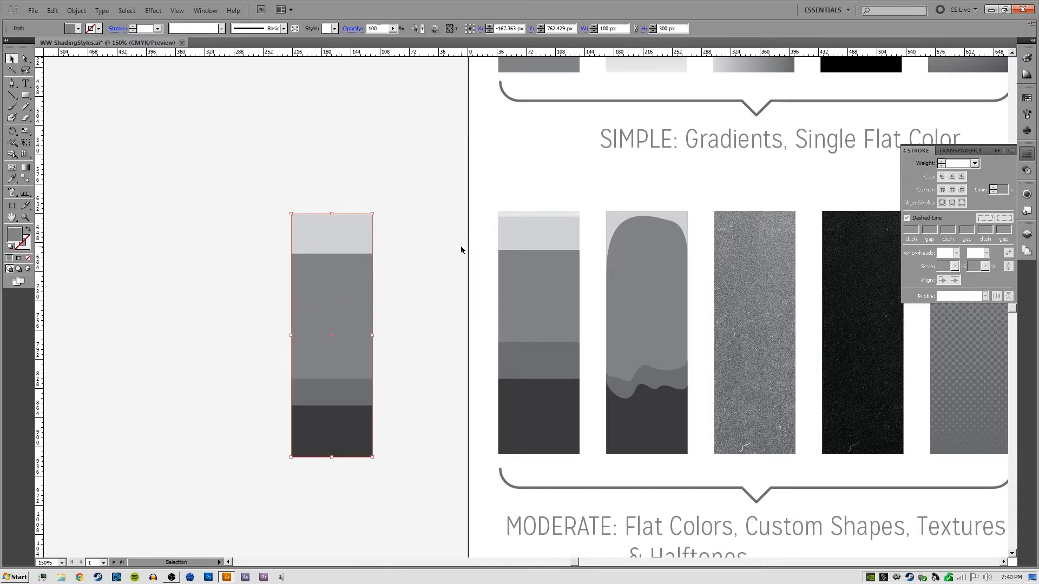
{"action": "left_click", "coordinate": [1027, 96]}
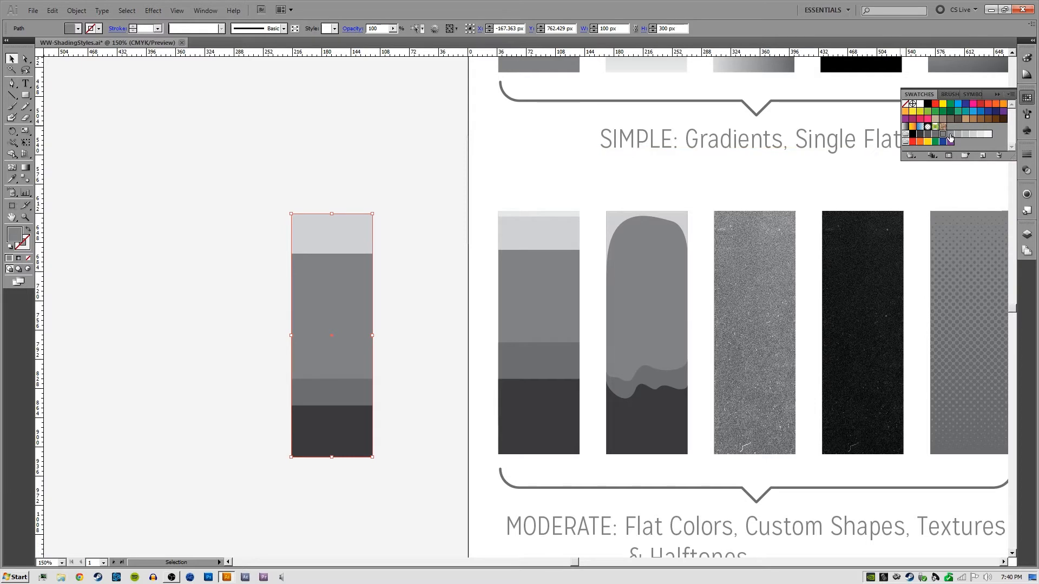
{"action": "left_click", "coordinate": [951, 135]}
{"action": "key", "text": "ctrl+z"}
Recolour the top highlight band with the gray swatch one shade lighter than the base rectangle
{"action": "key", "text": "a"}
{"action": "left_click", "coordinate": [361, 231]}
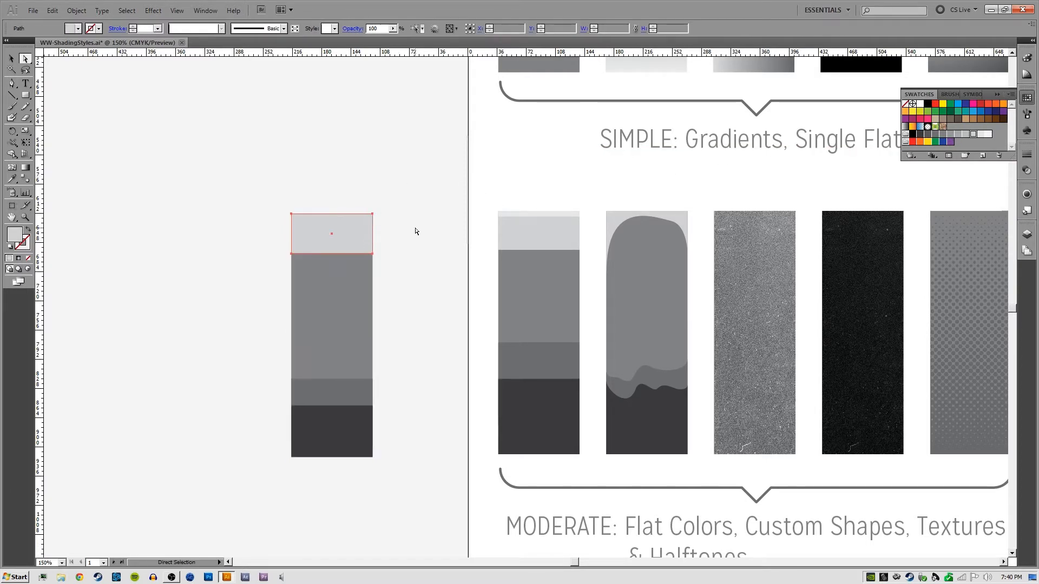
{"action": "left_click", "coordinate": [961, 136]}
{"action": "left_click", "coordinate": [951, 135]}
{"action": "left_click", "coordinate": [944, 135]}
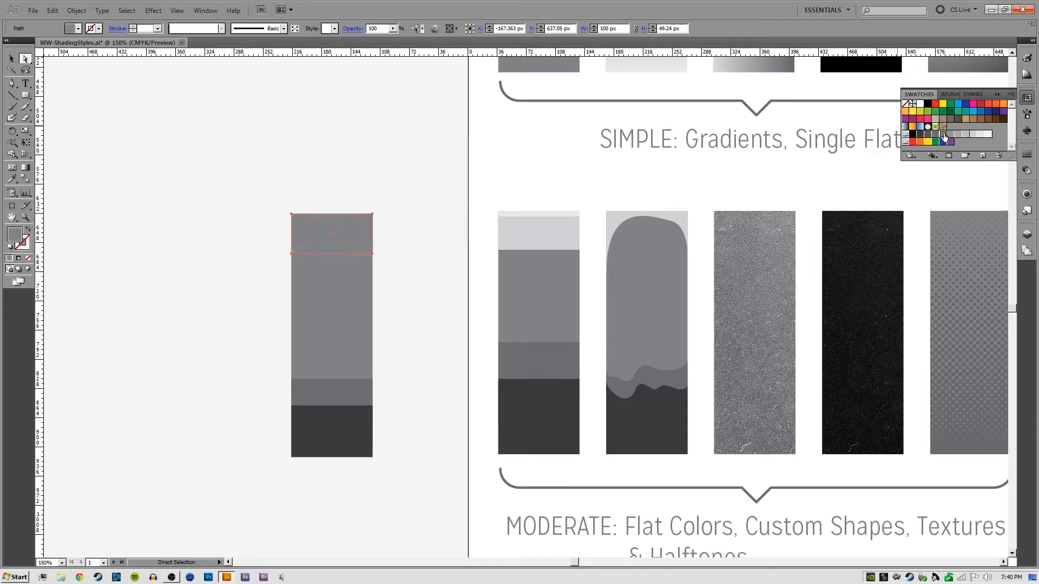
{"action": "left_click", "coordinate": [395, 138]}
{"action": "left_click", "coordinate": [354, 233]}
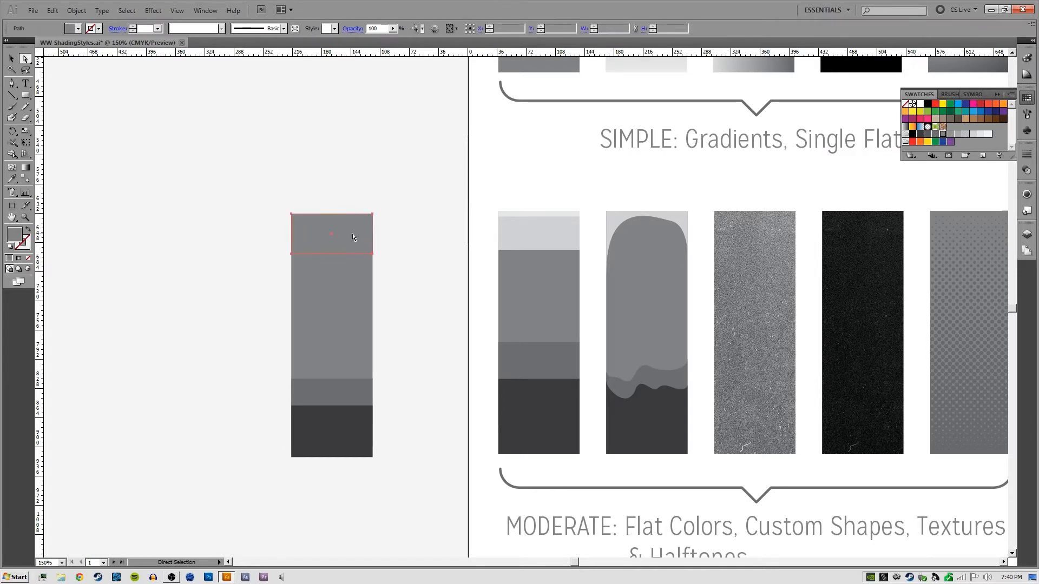
{"action": "left_click", "coordinate": [951, 135]}
{"action": "left_click", "coordinate": [387, 194]}
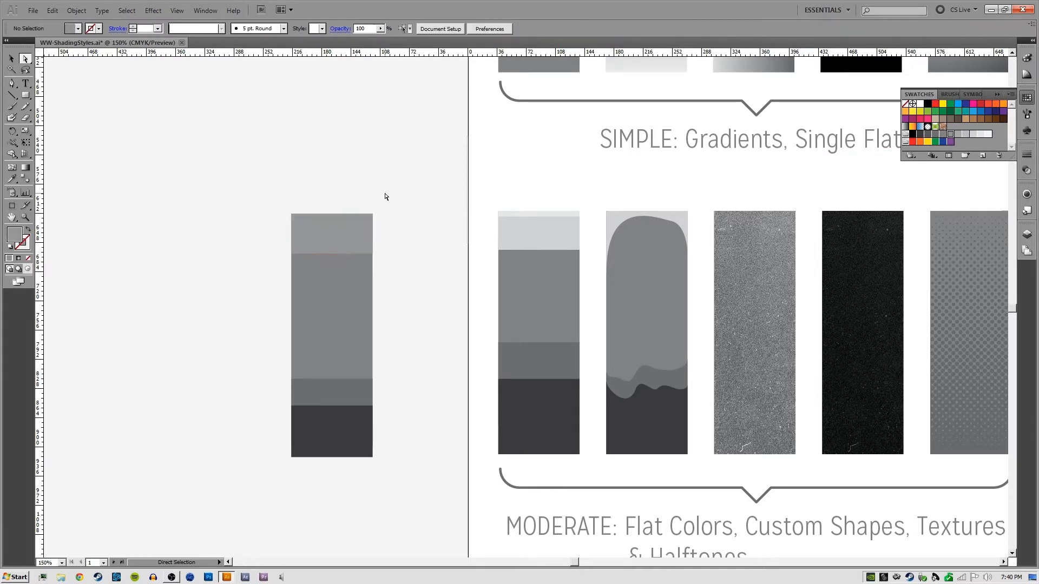
Copy the highlight band in place, shorten the copy to about 21 px from the top, and give it the next lighter gray swatch
{"action": "left_click", "coordinate": [365, 219]}
{"action": "key", "text": "a"}
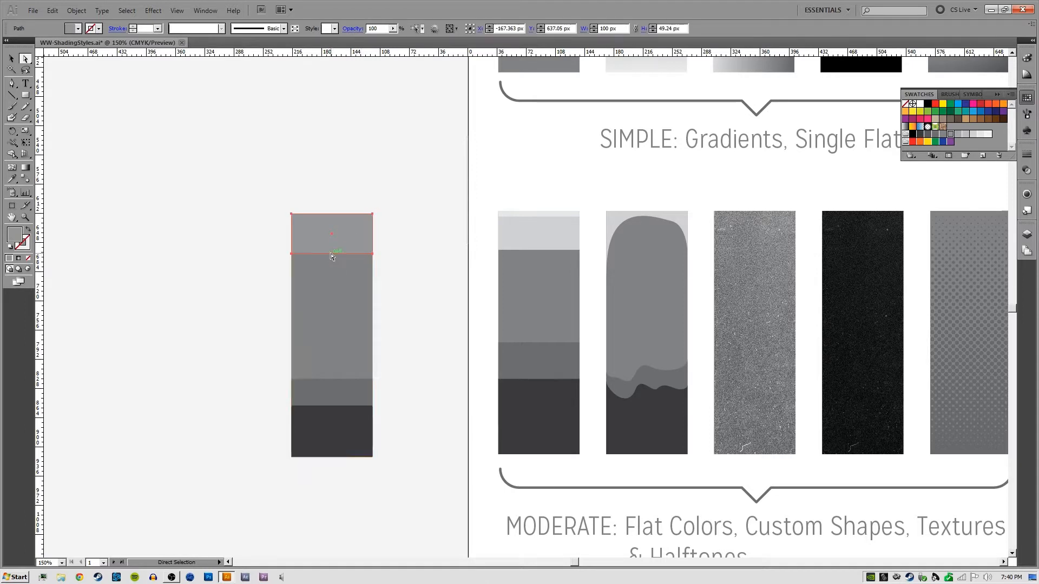
{"action": "key", "text": "v"}
{"action": "left_click_drag", "start_coordinate": [333, 253], "coordinate": [332, 231]}
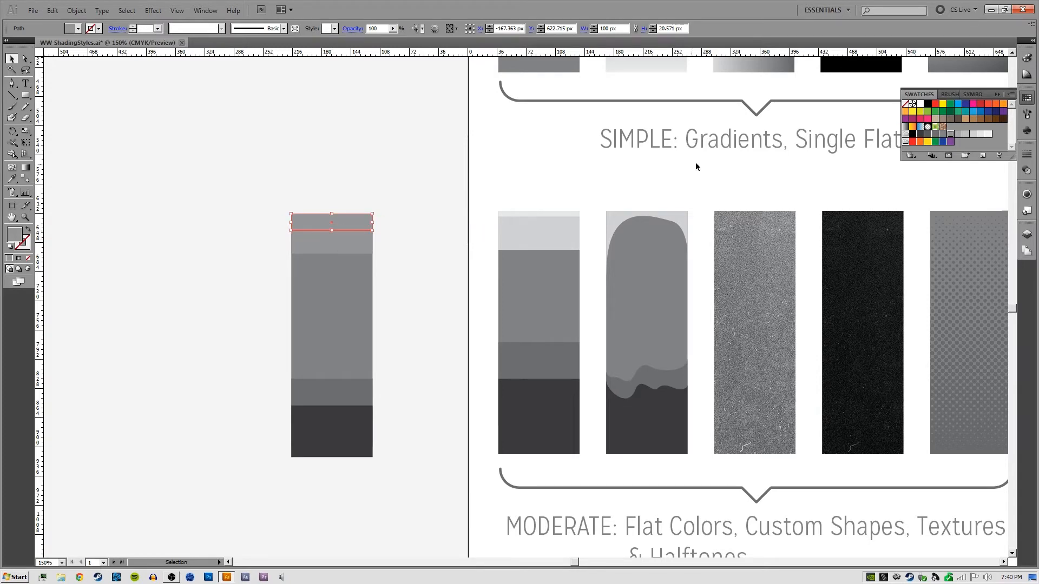
{"action": "left_click", "coordinate": [958, 136]}
{"action": "left_click", "coordinate": [439, 140]}
Copy the upper highlight band in place, shorten the copy to about 10 px, and fill it with the next lighter gray swatch
{"action": "left_click", "coordinate": [367, 226]}
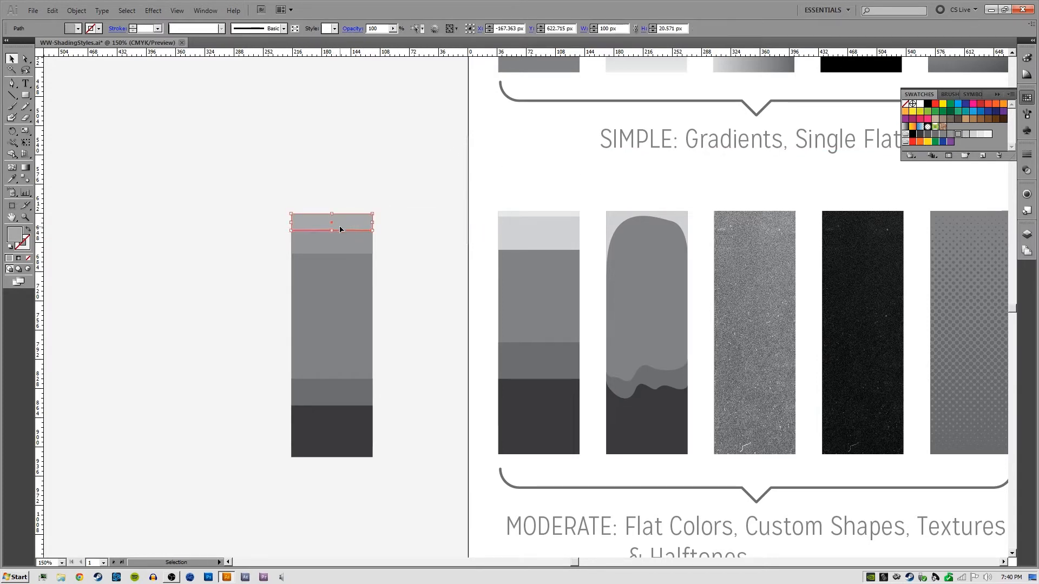
{"action": "left_click_drag", "start_coordinate": [333, 231], "coordinate": [333, 221]}
{"action": "left_click", "coordinate": [968, 137]}
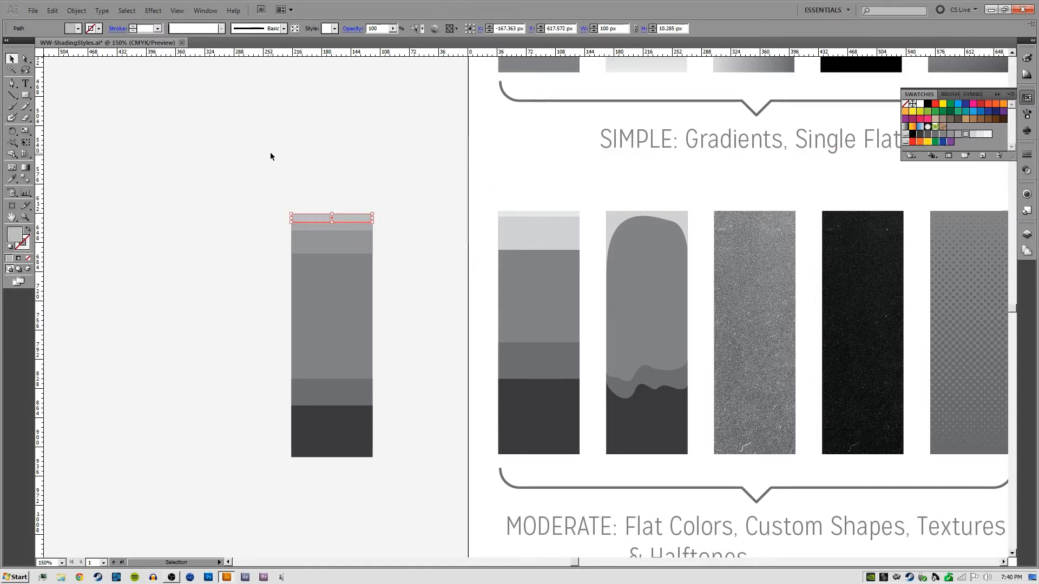
{"action": "left_click", "coordinate": [272, 153]}
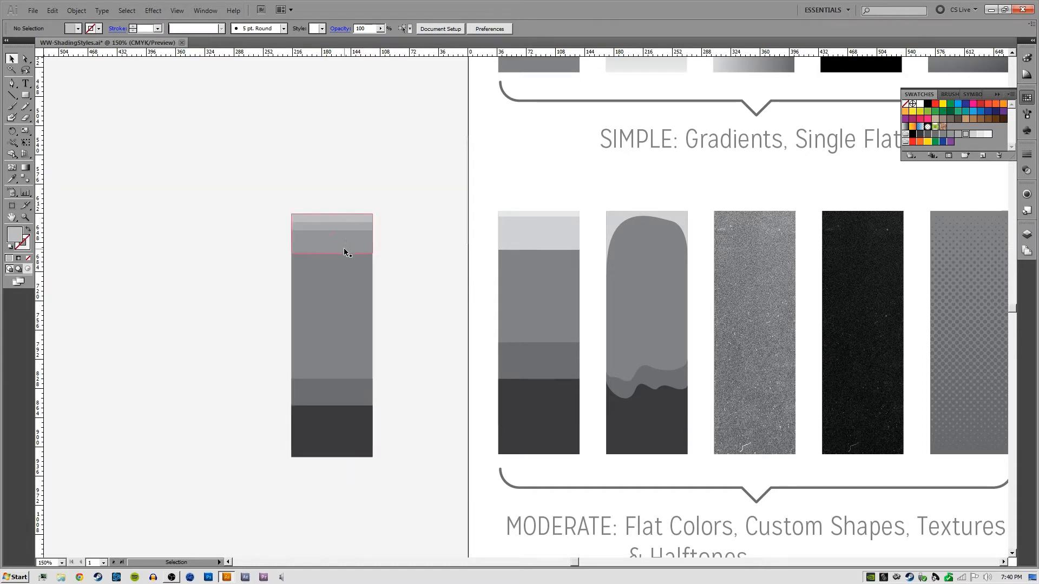
{"action": "left_click", "coordinate": [340, 388]}
{"action": "left_click", "coordinate": [438, 369]}
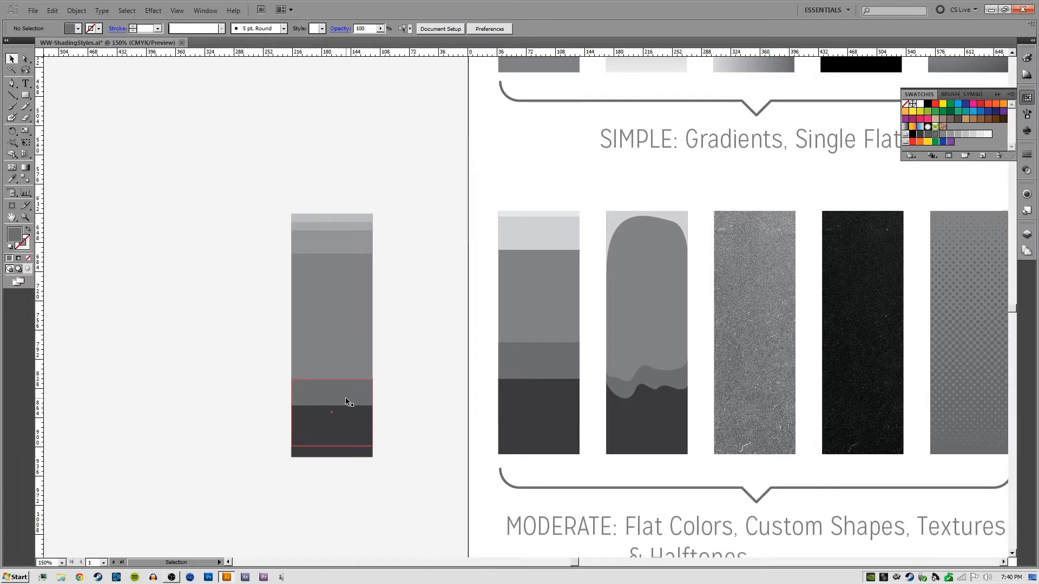
{"action": "left_click_drag", "start_coordinate": [423, 279], "coordinate": [306, 270]}
{"action": "left_click_drag", "start_coordinate": [305, 343], "coordinate": [310, 318]}
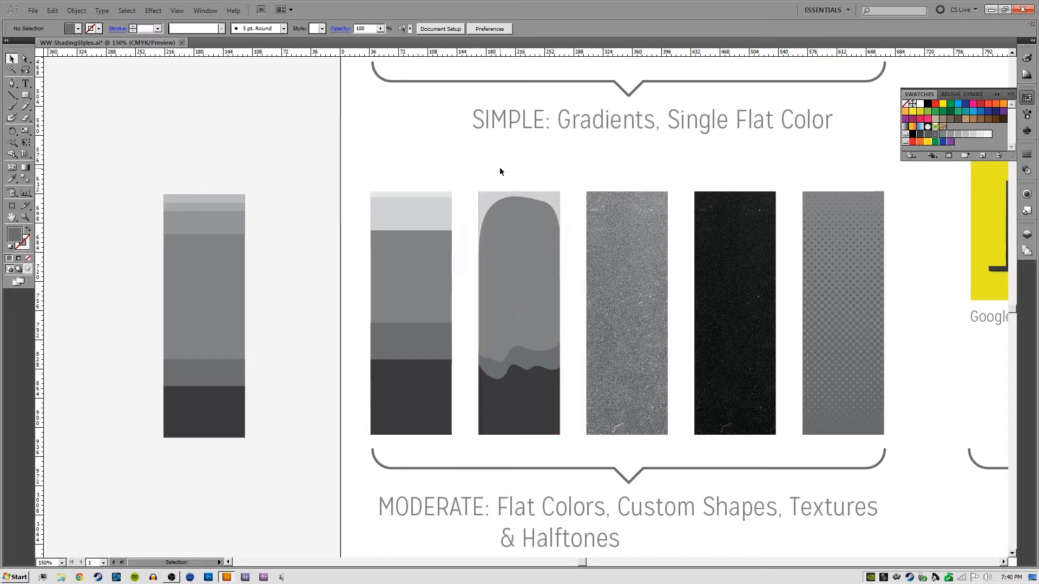
{"action": "left_click_drag", "start_coordinate": [223, 243], "coordinate": [224, 244]}
{"action": "key", "text": "Return"}
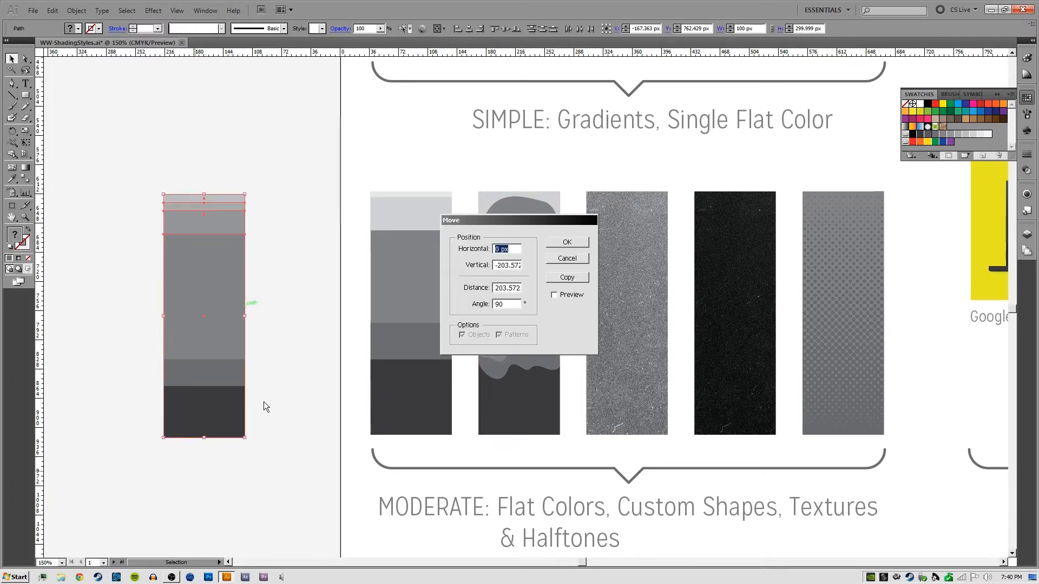
{"action": "key", "text": "Return"}
{"action": "key", "text": "ctrl+z"}
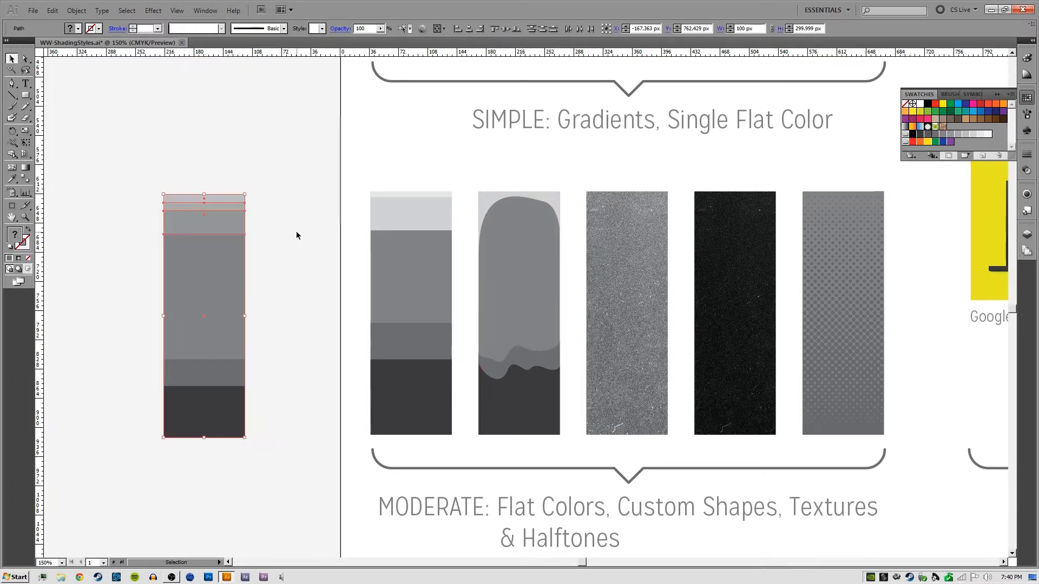
Delete all the highlight and shadow bands stacked on the loose gray rectangle, keeping the plain base shape
{"action": "left_click_drag", "start_coordinate": [293, 174], "coordinate": [192, 454]}
{"action": "key", "text": "Delete"}
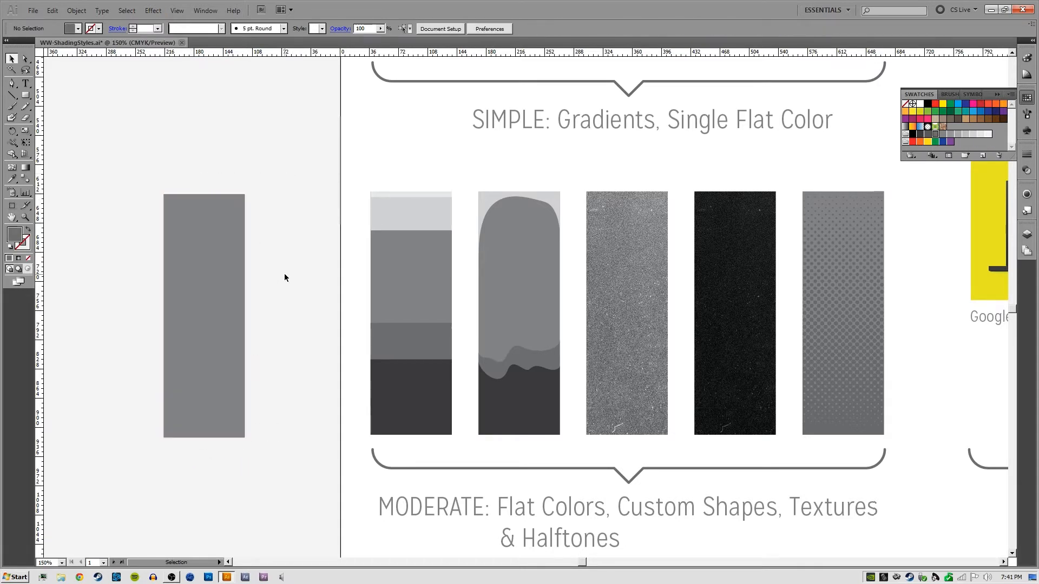
Delete the "Singalnoise Retro 80s Style Designs" caption below the polygon hero artwork among the real-world examples
{"action": "left_click_drag", "start_coordinate": [260, 248], "coordinate": [305, 259]}
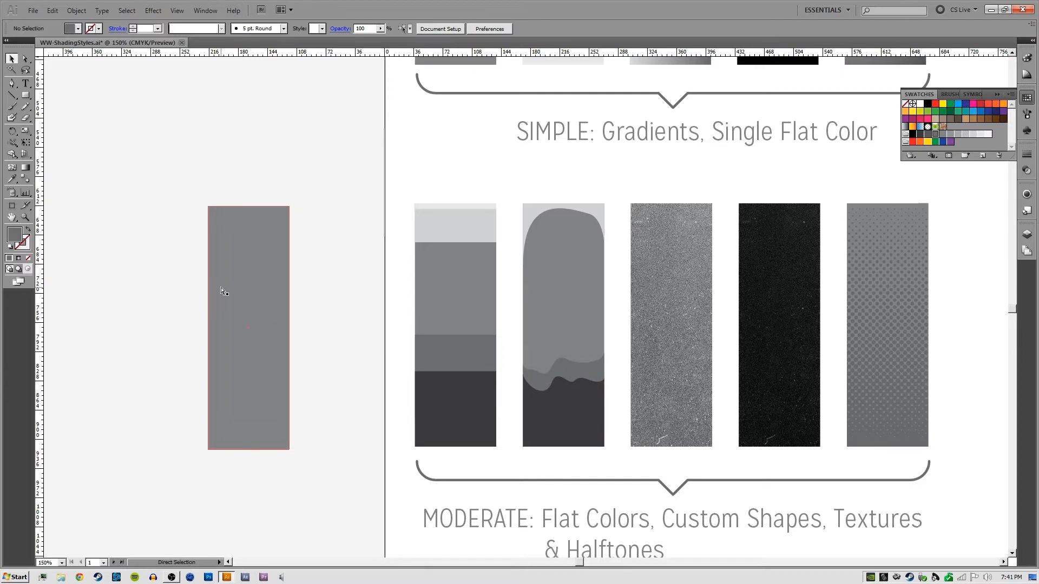
{"action": "key", "text": "ctrl+plus"}
{"action": "left_click_drag", "start_coordinate": [218, 292], "coordinate": [424, 291]}
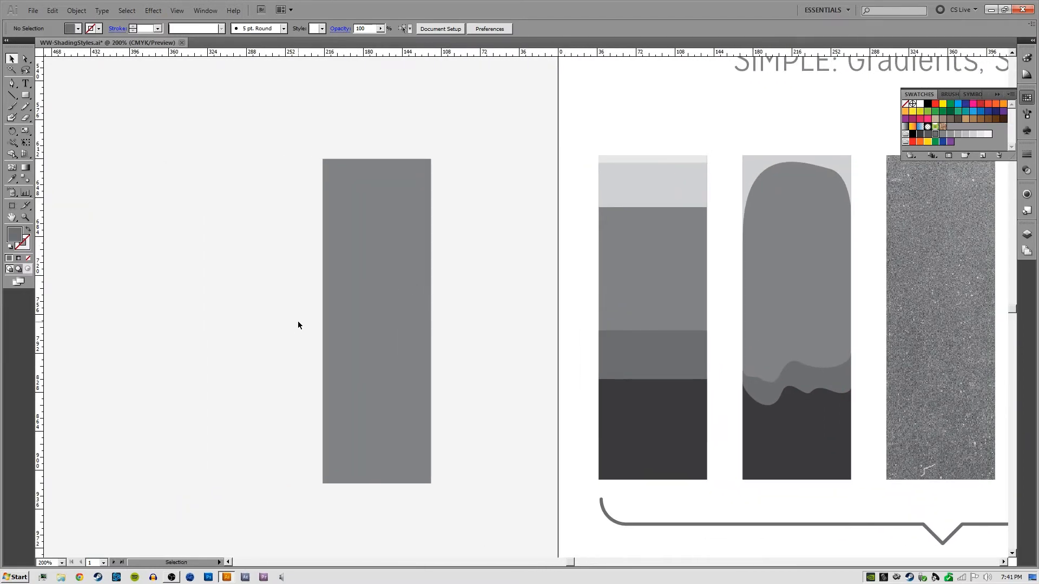
{"action": "left_click", "coordinate": [339, 301]}
{"action": "key", "text": "p"}
{"action": "left_click_drag", "start_coordinate": [571, 318], "coordinate": [84, 299]}
{"action": "left_click_drag", "start_coordinate": [746, 301], "coordinate": [440, 345]}
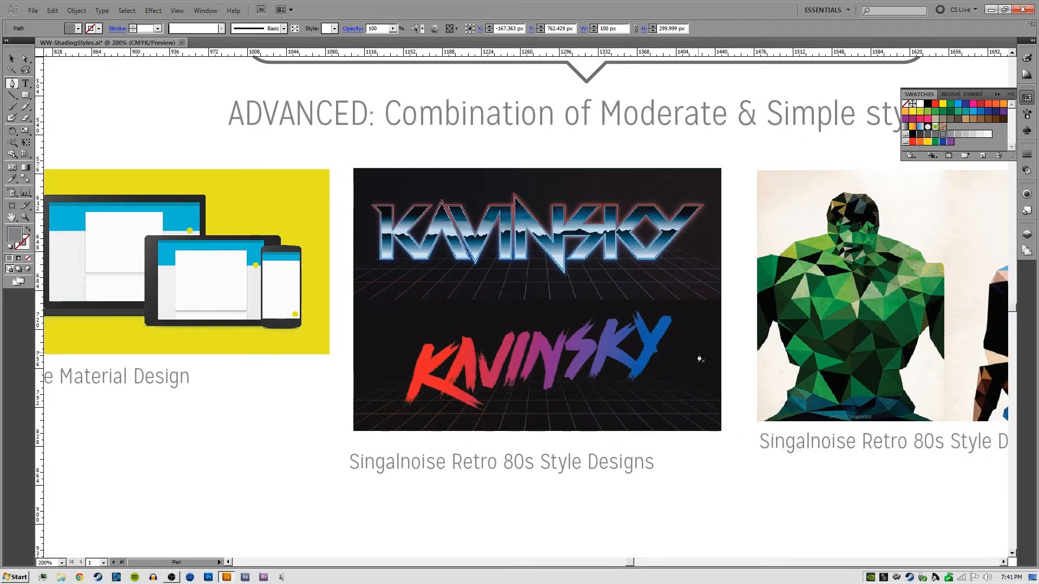
{"action": "key", "text": "v"}
{"action": "left_click", "coordinate": [782, 441]}
{"action": "key", "text": "Delete"}
Examine the Google Material Design and retro 80s Kavinsky examples in the real-world usage section
{"action": "left_click_drag", "start_coordinate": [668, 368], "coordinate": [602, 355]}
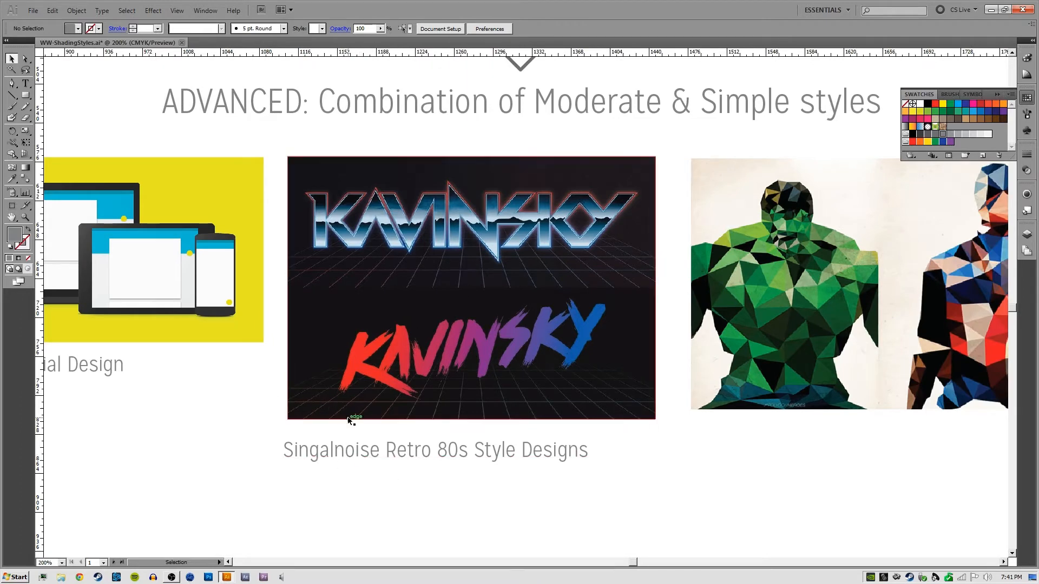
{"action": "left_click", "coordinate": [339, 463]}
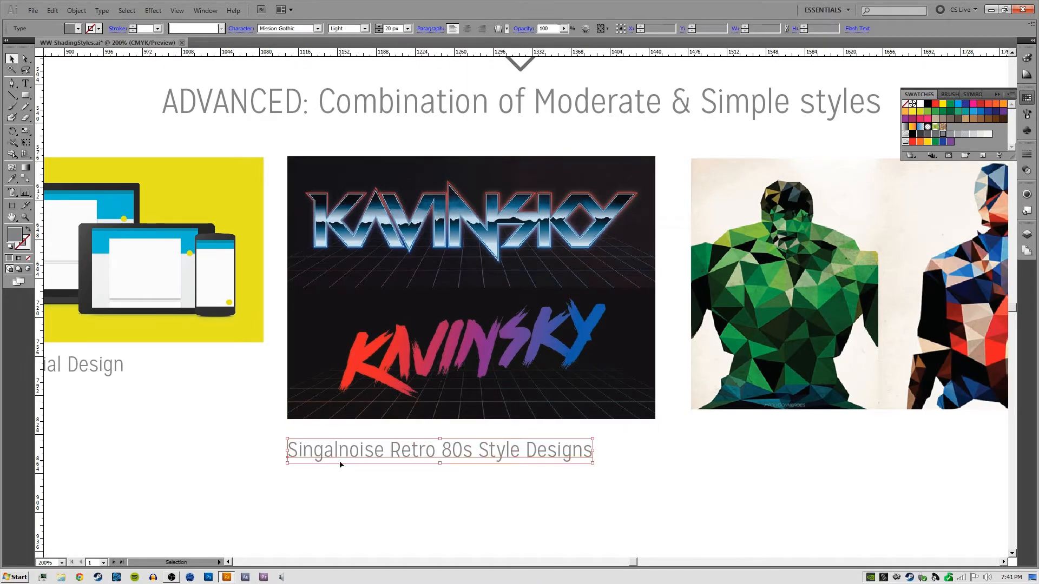
{"action": "left_click", "coordinate": [276, 476]}
{"action": "left_click_drag", "start_coordinate": [210, 437], "coordinate": [375, 456]}
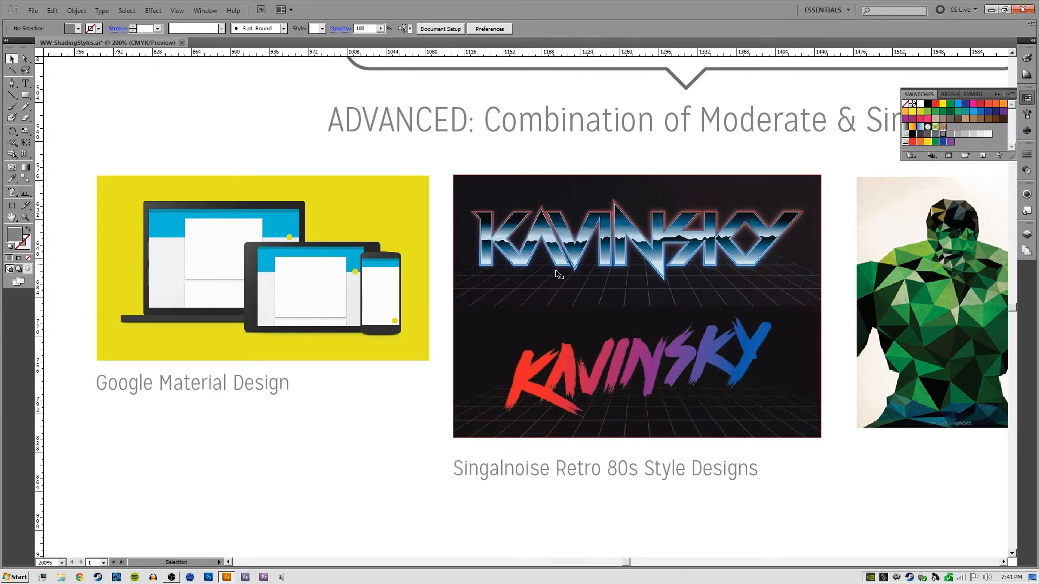
{"action": "key", "text": "space"}
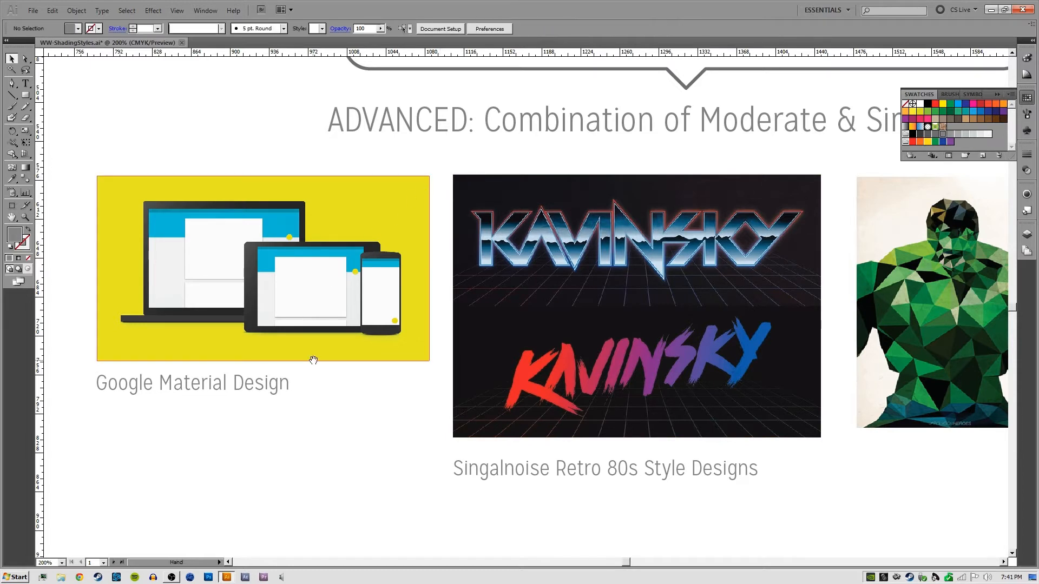
{"action": "left_click_drag", "start_coordinate": [313, 360], "coordinate": [273, 327]}
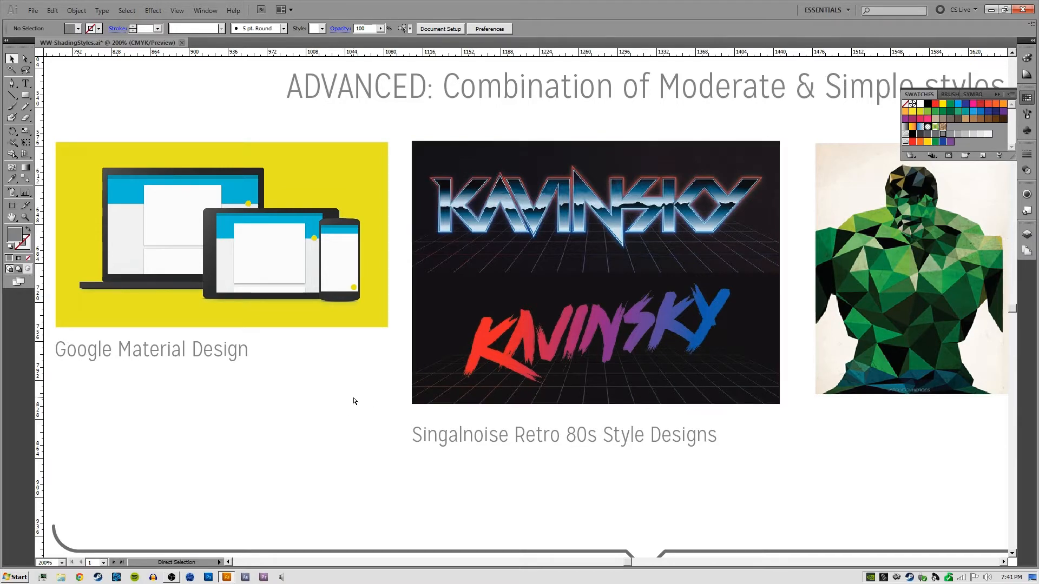
{"action": "key", "text": "ctrl+minus"}
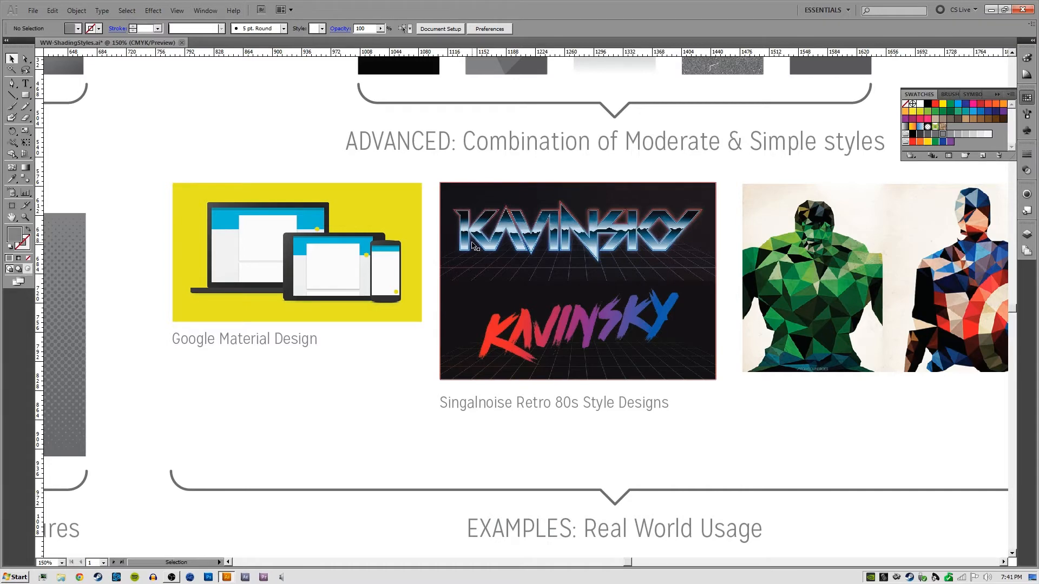
{"action": "left_click_drag", "start_coordinate": [218, 390], "coordinate": [690, 381]}
{"action": "left_click_drag", "start_coordinate": [220, 352], "coordinate": [642, 331]}
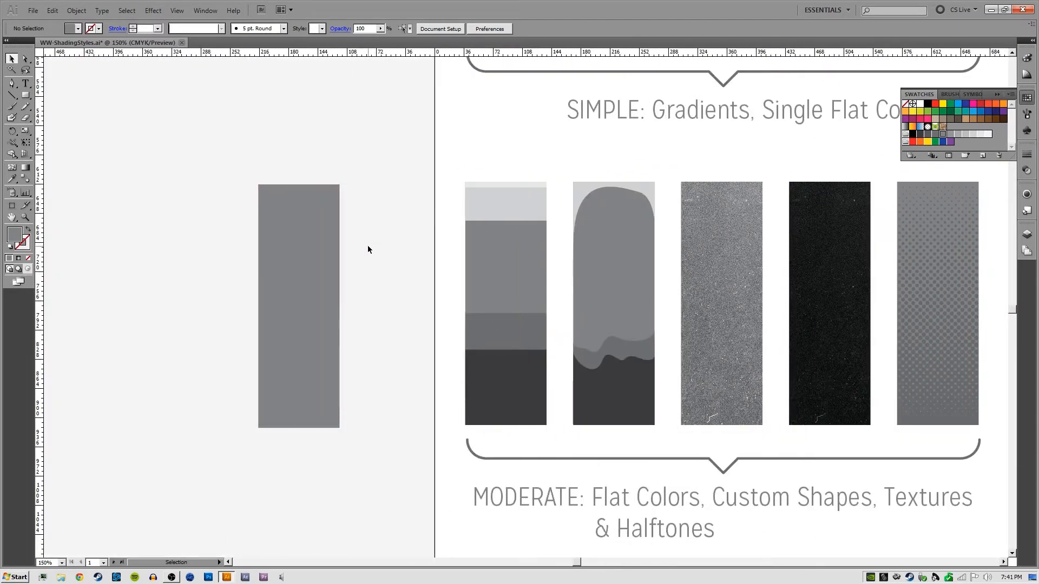
Compare the Google Material Design example and its neighbours with the moderate shading sample bars
{"action": "key", "text": "p"}
{"action": "left_click_drag", "start_coordinate": [432, 281], "coordinate": [302, 271]}
{"action": "left_click_drag", "start_coordinate": [518, 280], "coordinate": [85, 261]}
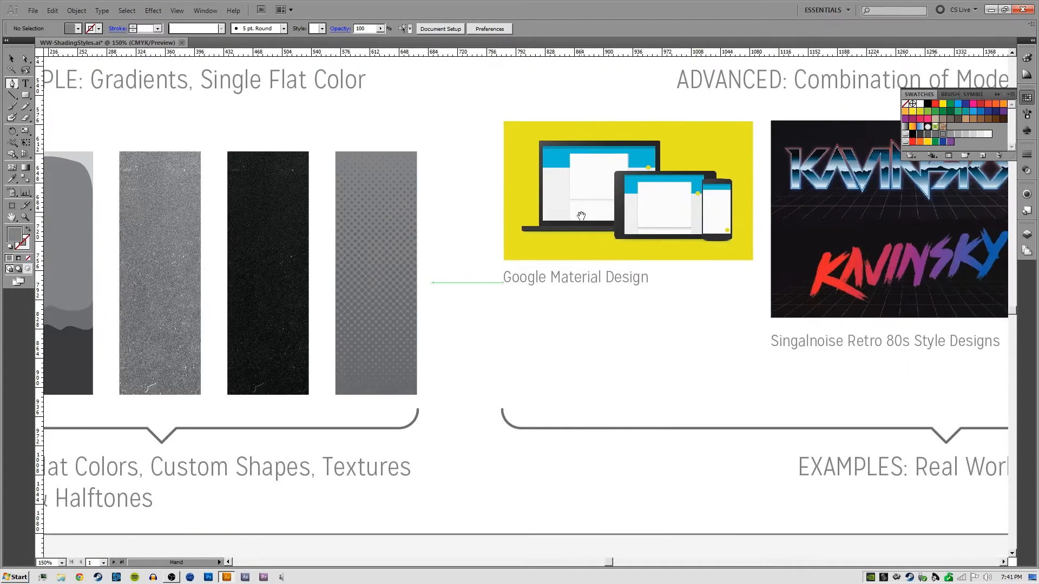
{"action": "left_click_drag", "start_coordinate": [583, 215], "coordinate": [239, 245]}
{"action": "left_click_drag", "start_coordinate": [452, 208], "coordinate": [483, 232]}
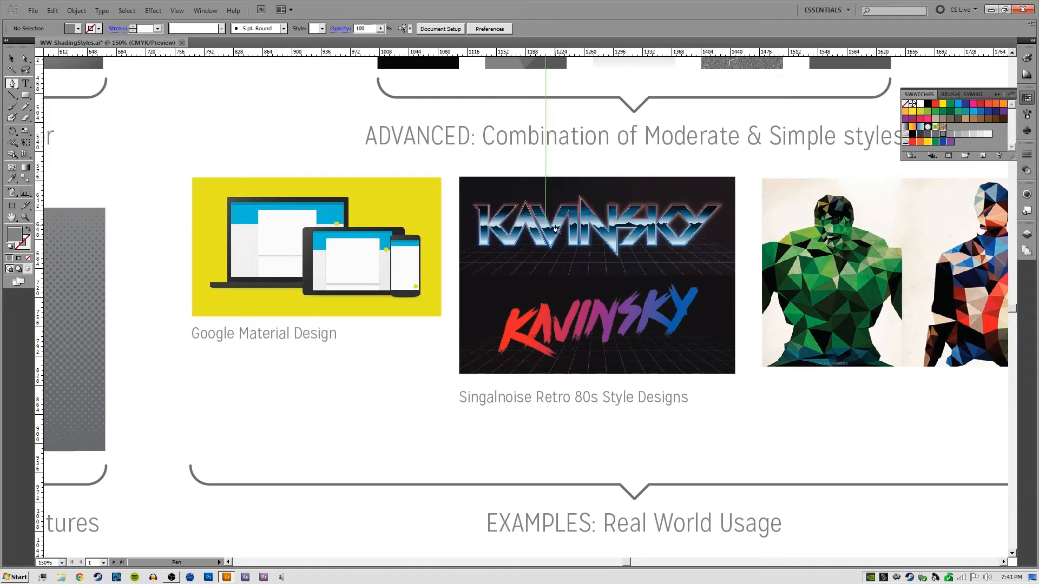
{"action": "left_click_drag", "start_coordinate": [312, 253], "coordinate": [429, 241]}
{"action": "left_click_drag", "start_coordinate": [332, 237], "coordinate": [400, 230]}
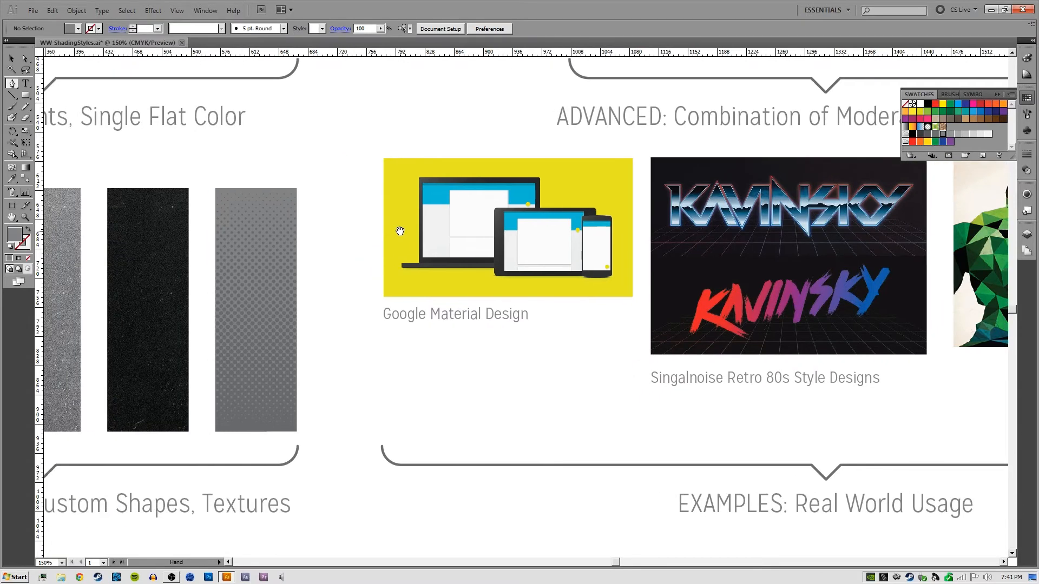
{"action": "left_click_drag", "start_coordinate": [630, 216], "coordinate": [385, 232]}
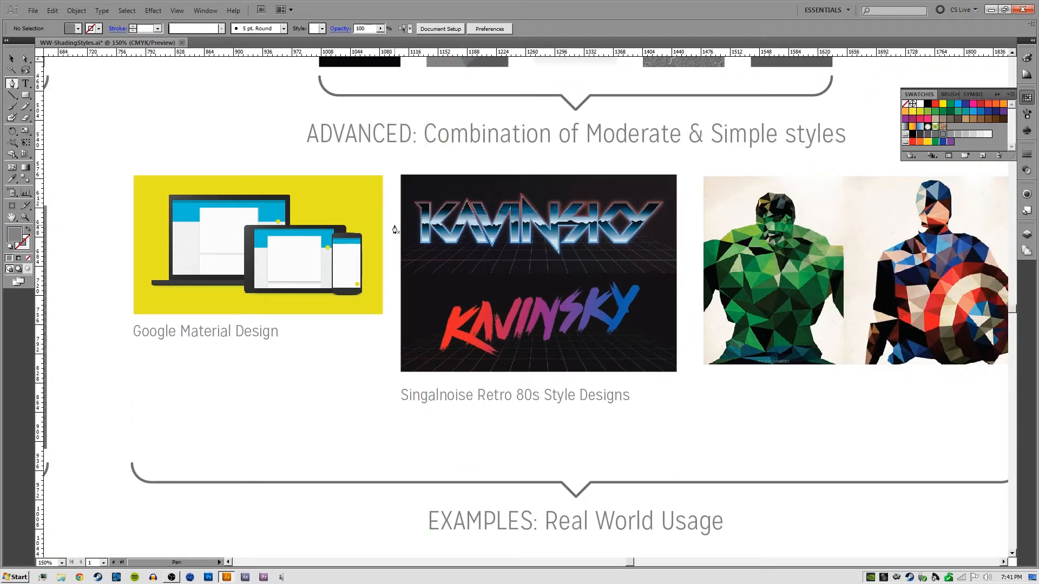
{"action": "left_click_drag", "start_coordinate": [326, 221], "coordinate": [375, 220]}
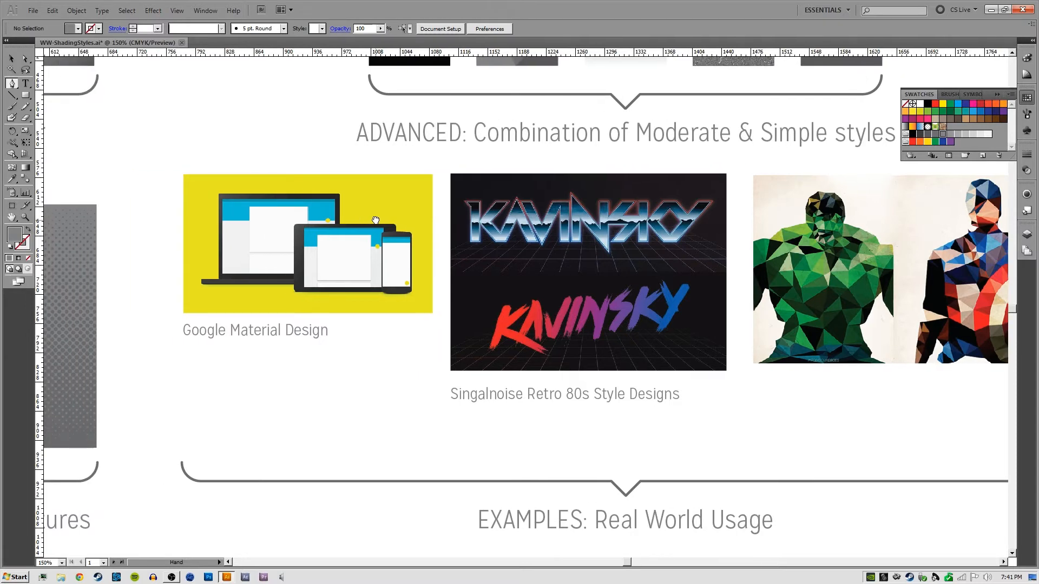
{"action": "left_click_drag", "start_coordinate": [270, 232], "coordinate": [613, 232]}
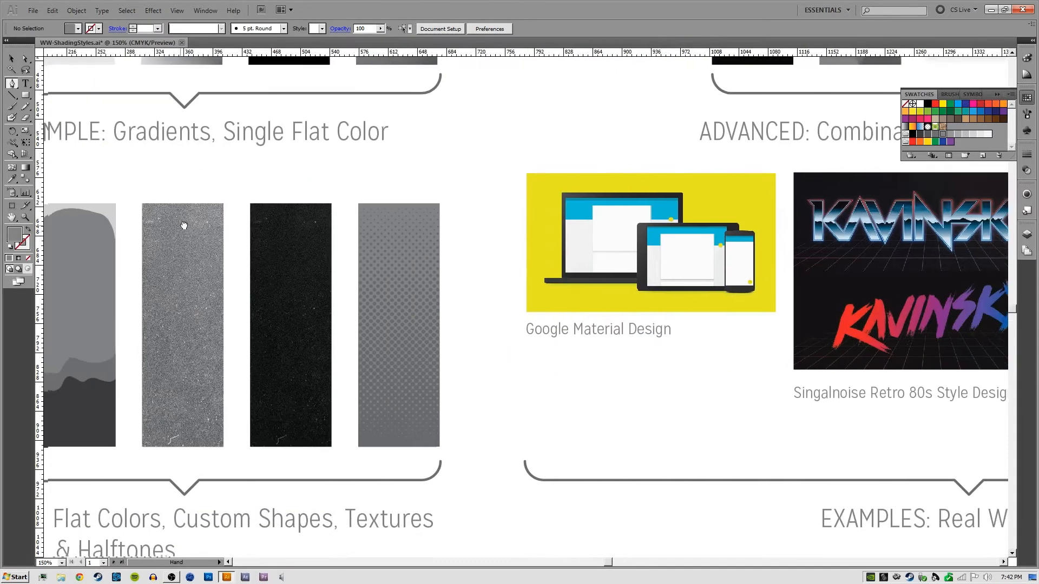
{"action": "left_click_drag", "start_coordinate": [184, 226], "coordinate": [522, 216]}
{"action": "left_click_drag", "start_coordinate": [210, 239], "coordinate": [453, 230]}
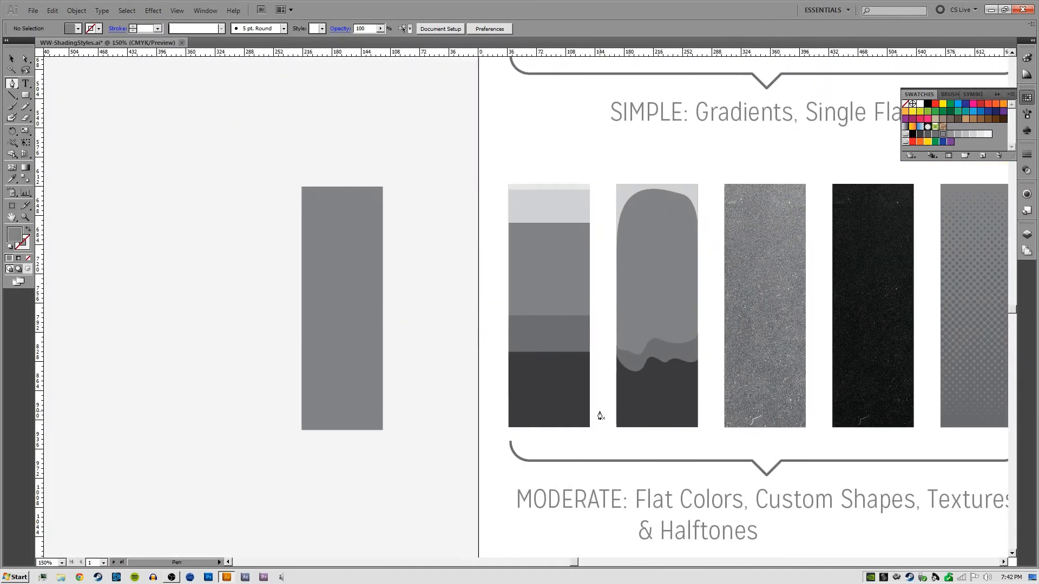
Draw a closed wavy-topped Pen tool shape, 100 px wide and about 134 px high, over the lower part of the loose gray rectangle
{"action": "left_click_drag", "start_coordinate": [673, 447], "coordinate": [436, 416]}
{"action": "left_click_drag", "start_coordinate": [237, 297], "coordinate": [510, 341]}
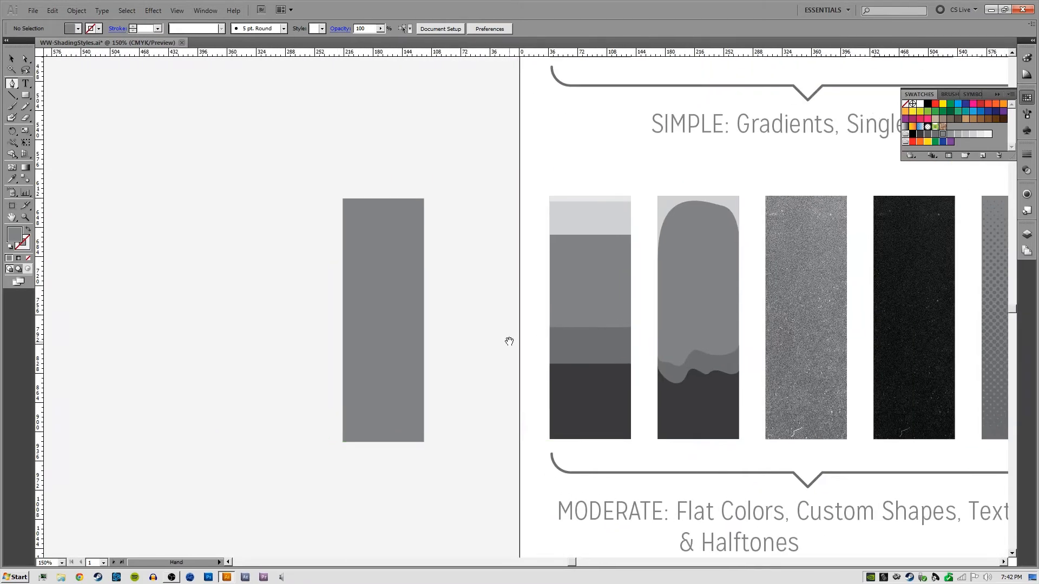
{"action": "key", "text": "ctrl+plus"}
{"action": "left_click_drag", "start_coordinate": [439, 324], "coordinate": [529, 296]}
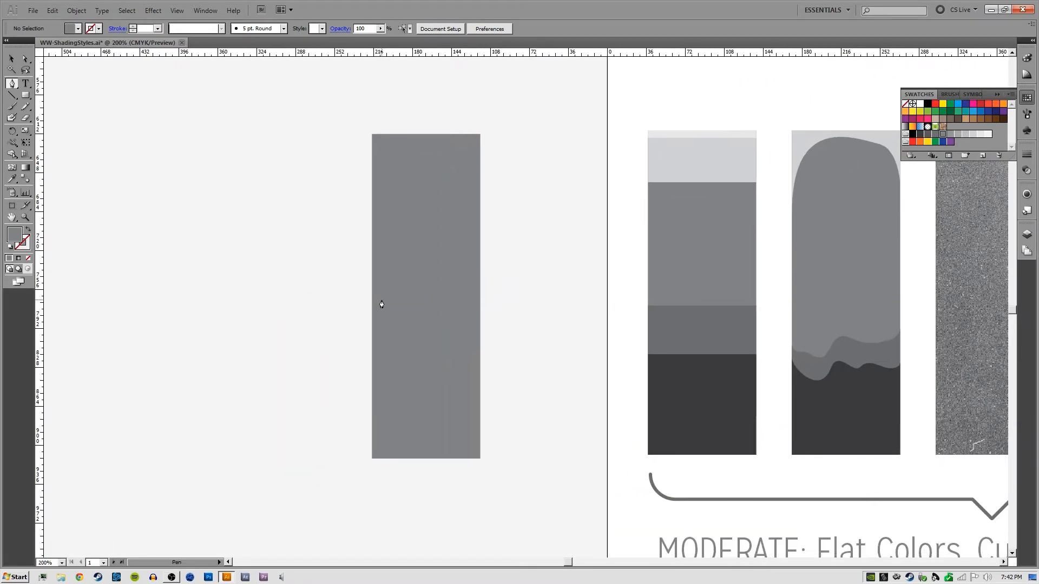
{"action": "key", "text": "ctrl+plus"}
{"action": "left_click_drag", "start_coordinate": [381, 337], "coordinate": [498, 204]}
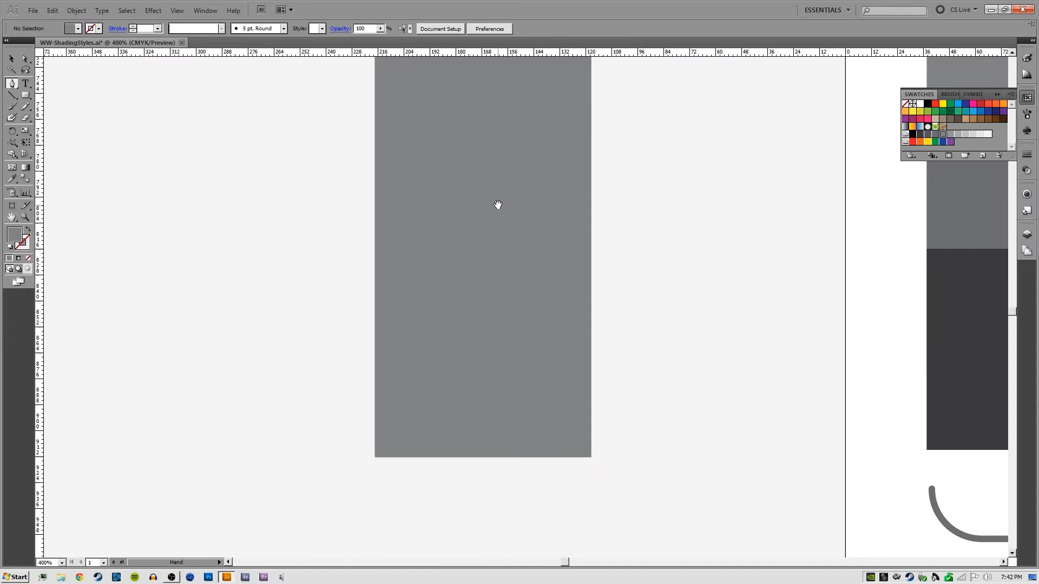
{"action": "left_click", "coordinate": [376, 458]}
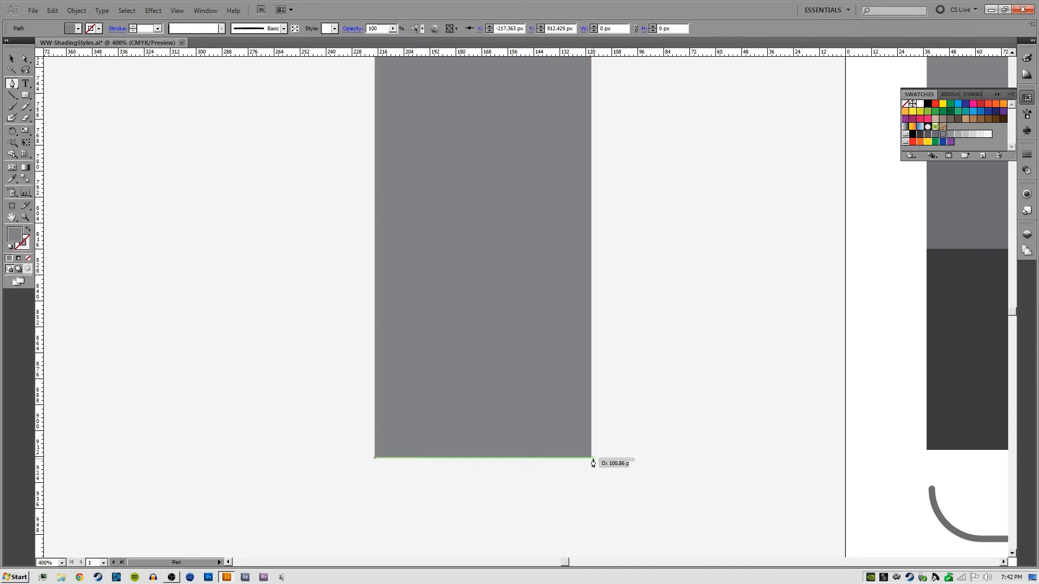
{"action": "left_click", "coordinate": [591, 458]}
{"action": "left_click_drag", "start_coordinate": [633, 263], "coordinate": [645, 379]}
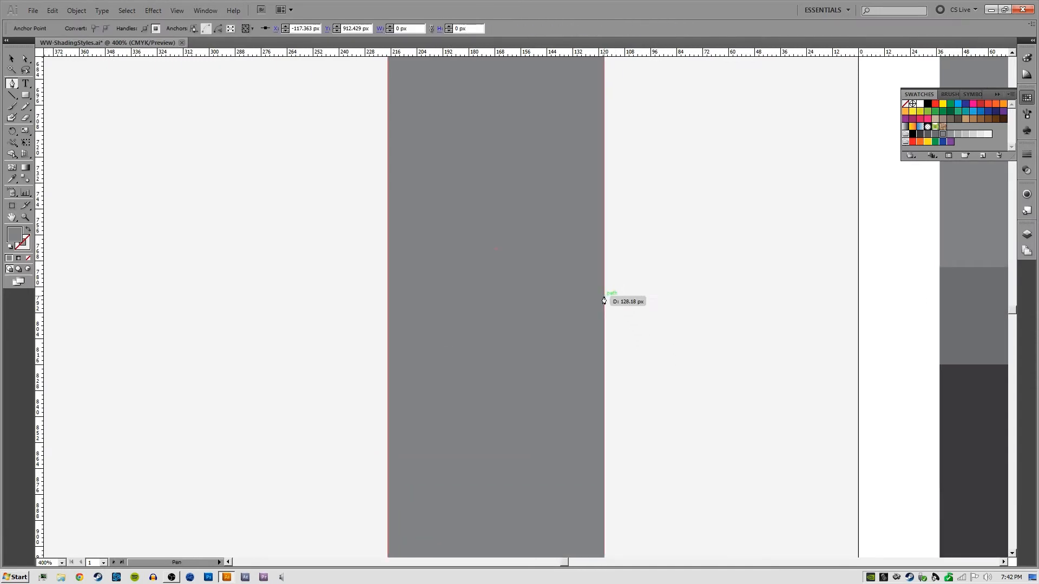
{"action": "left_click", "coordinate": [605, 296]}
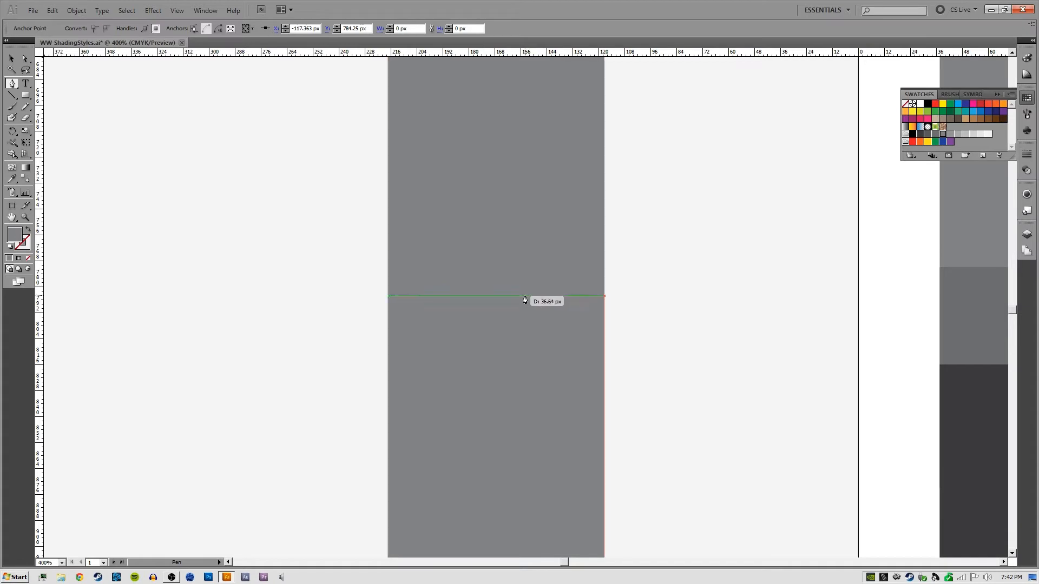
{"action": "mouse_move", "coordinate": [525, 297]}
{"action": "left_mouse_down"}
{"action": "mouse_move", "coordinate": [486, 273]}
{"action": "mouse_move", "coordinate": [452, 310]}
{"action": "mouse_move", "coordinate": [437, 309]}
{"action": "mouse_move", "coordinate": [390, 288]}
{"action": "mouse_move", "coordinate": [386, 258]}
{"action": "left_mouse_up"}
{"action": "left_click", "coordinate": [388, 283]}
{"action": "left_click_drag", "start_coordinate": [418, 437], "coordinate": [416, 374]}
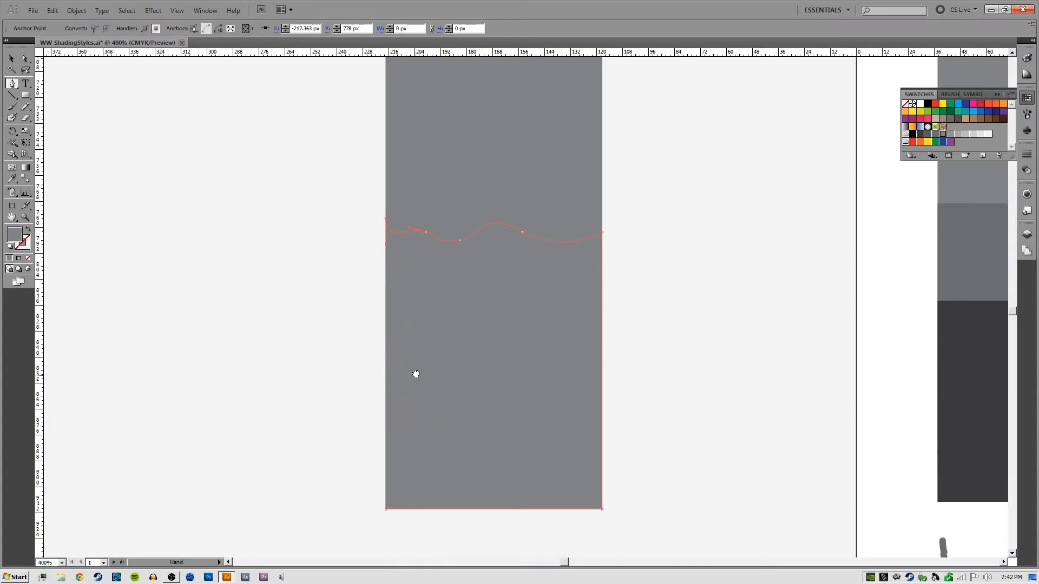
{"action": "left_click", "coordinate": [385, 484]}
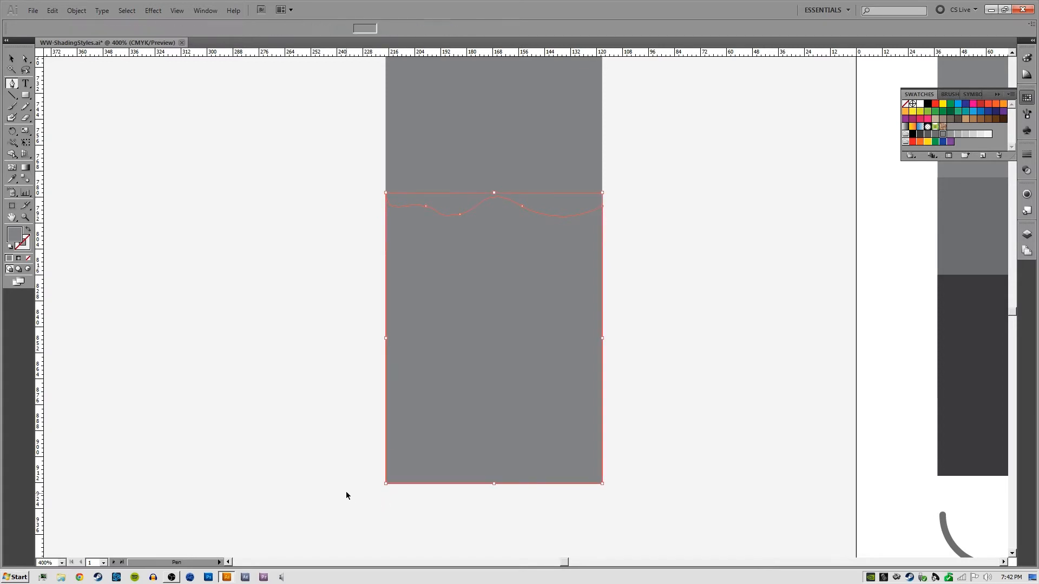
{"action": "left_click", "coordinate": [346, 492], "text": "ctrl"}
Fill the wavy-topped shape with a white-to-black gradient and set the gradient type to Linear
{"action": "left_click_drag", "start_coordinate": [450, 455], "coordinate": [327, 475]}
{"action": "key", "text": "v"}
{"action": "left_click", "coordinate": [381, 430]}
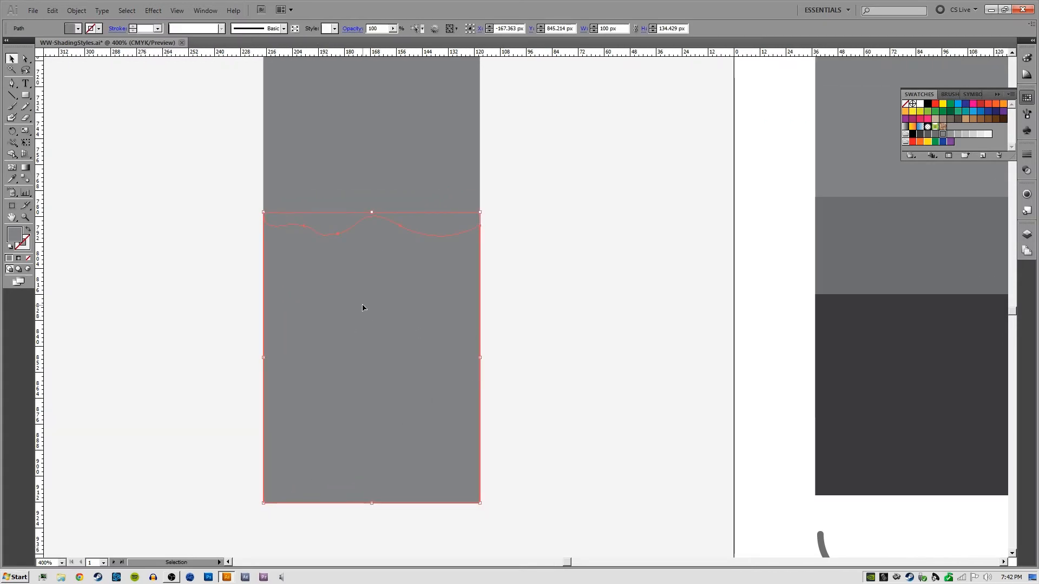
{"action": "key", "text": "g"}
{"action": "left_click", "coordinate": [362, 307]}
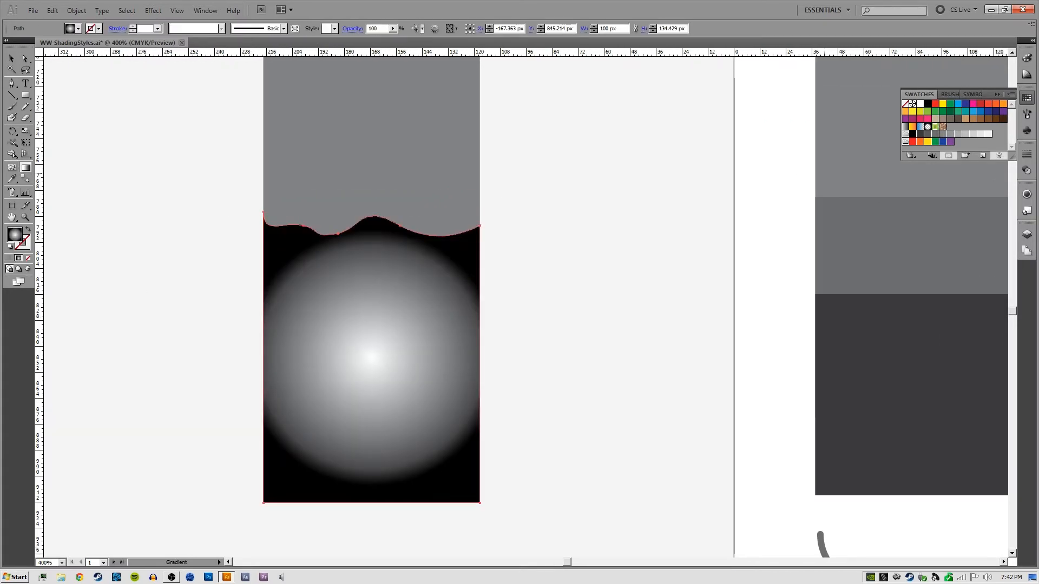
{"action": "key", "text": "v"}
{"action": "left_click", "coordinate": [205, 10]}
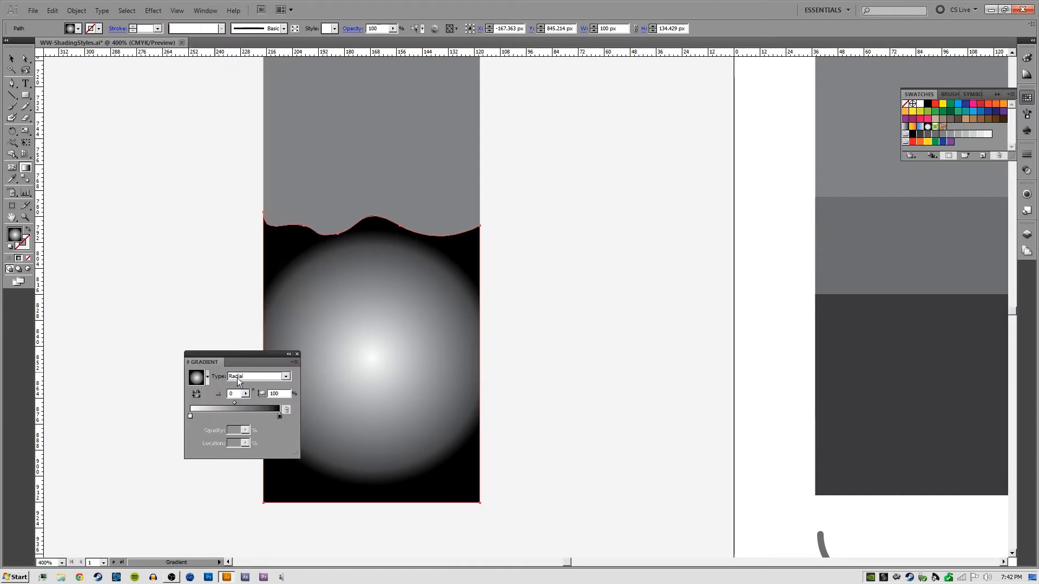
{"action": "left_click", "coordinate": [245, 376]}
{"action": "left_click", "coordinate": [249, 385]}
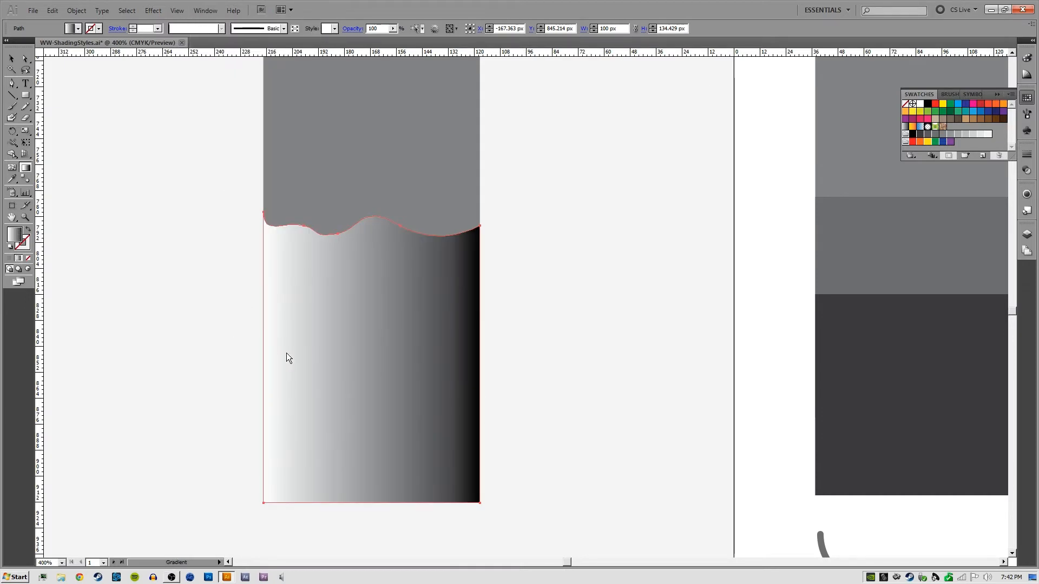
Redirect the wavy shape's gradient vertically at 90°, from white along the bottom to black at the wavy edge
{"action": "left_click_drag", "start_coordinate": [287, 353], "coordinate": [667, 229]}
{"action": "mouse_move", "coordinate": [372, 220]}
{"action": "left_mouse_down"}
{"action": "mouse_move", "coordinate": [379, 502]}
{"action": "mouse_move", "coordinate": [372, 222]}
{"action": "left_mouse_up"}
{"action": "left_click_drag", "start_coordinate": [384, 533], "coordinate": [368, 256]}
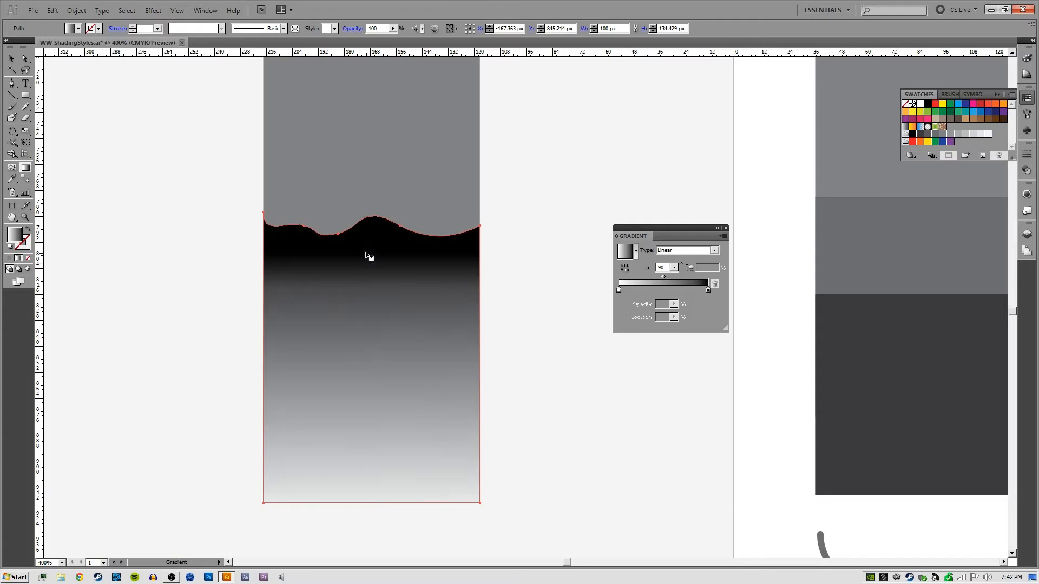
{"action": "left_click_drag", "start_coordinate": [373, 501], "coordinate": [379, 263]}
{"action": "left_click_drag", "start_coordinate": [373, 534], "coordinate": [378, 239]}
{"action": "key", "text": "v"}
{"action": "left_click", "coordinate": [507, 212]}
{"action": "key", "text": "ctrl+minus"}
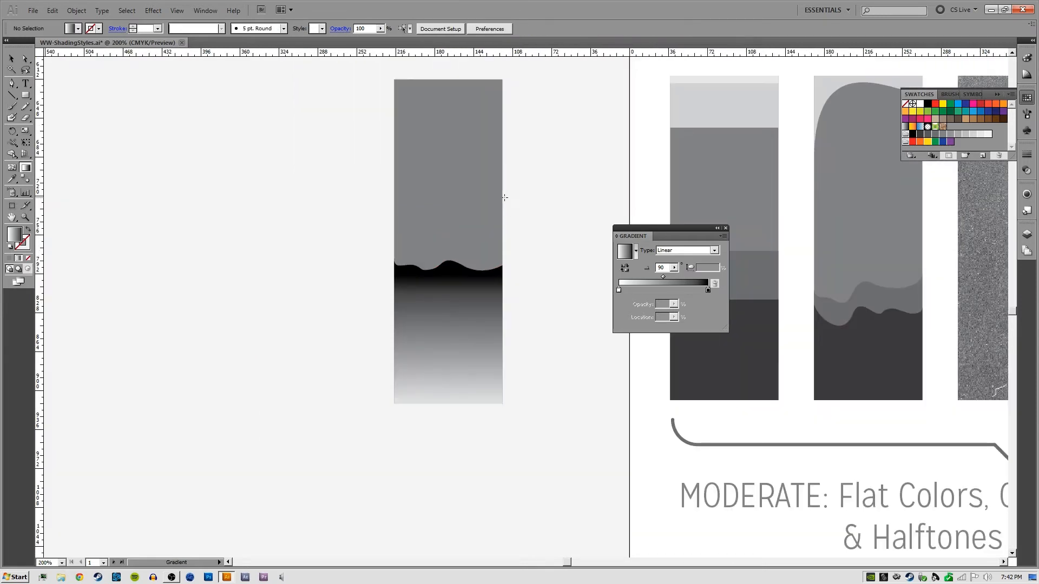
Move the wavy gradient shape up about 35 px on the gray rectangle
{"action": "left_click_drag", "start_coordinate": [496, 160], "coordinate": [359, 228]}
{"action": "left_click", "coordinate": [310, 388]}
{"action": "key", "text": "a"}
{"action": "left_click_drag", "start_coordinate": [390, 306], "coordinate": [252, 357]}
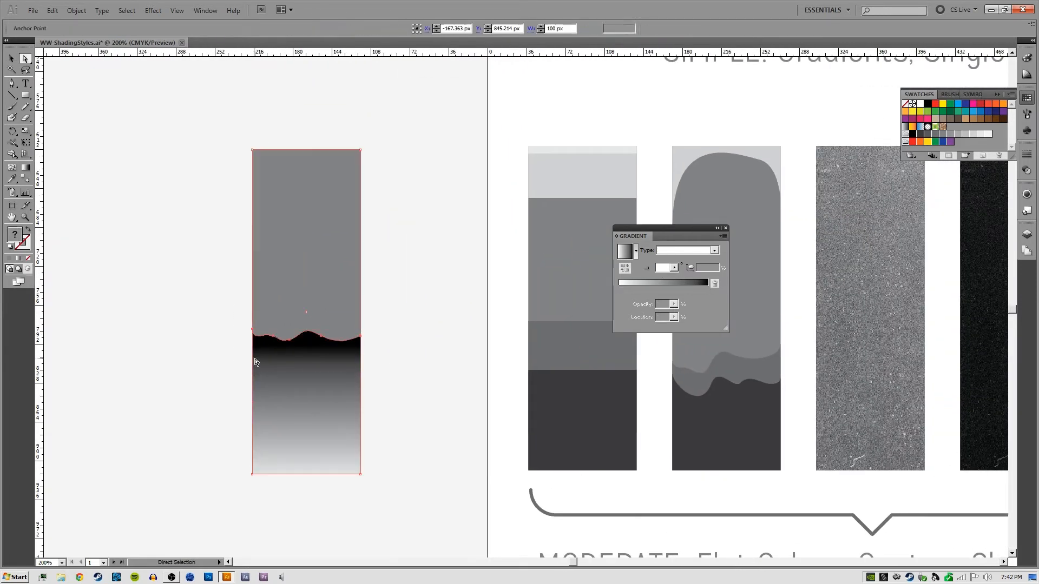
{"action": "left_click", "coordinate": [322, 339]}
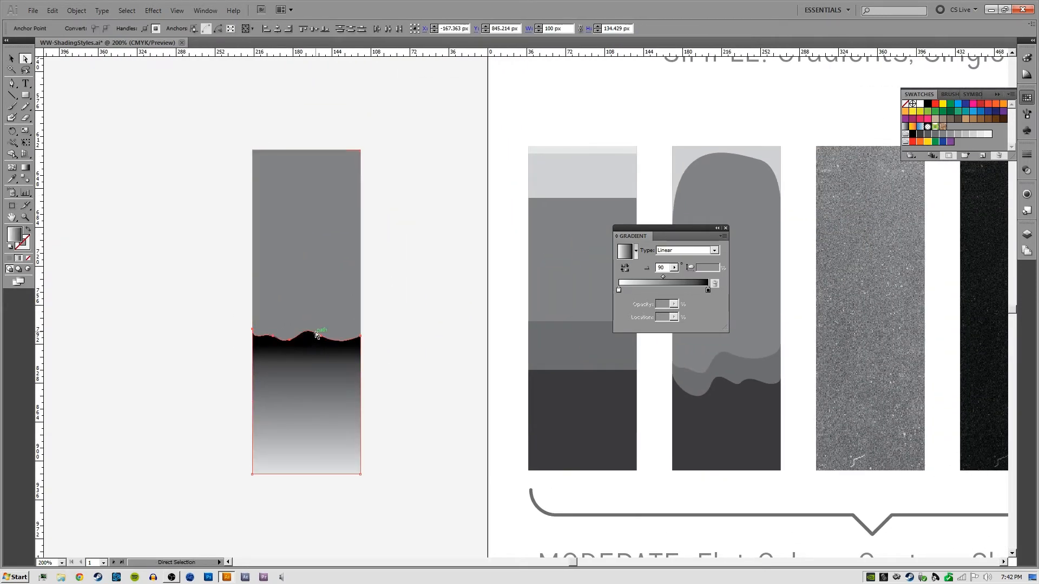
{"action": "left_click_drag", "start_coordinate": [321, 340], "coordinate": [322, 301]}
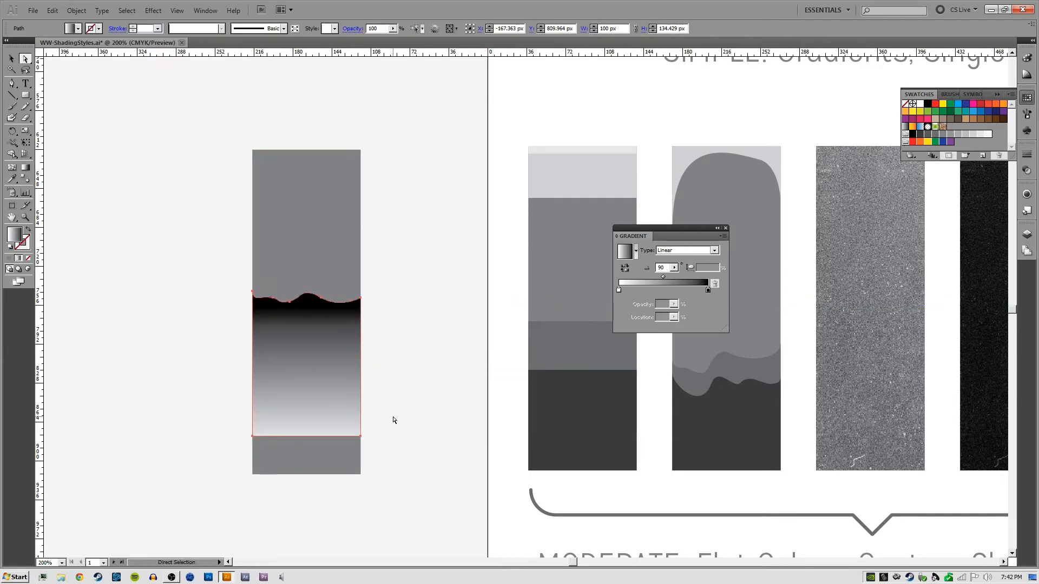
Stretch the wavy gradient shape down so its bottom edge meets the bottom of the gray rectangle
{"action": "left_click_drag", "start_coordinate": [392, 417], "coordinate": [238, 464]}
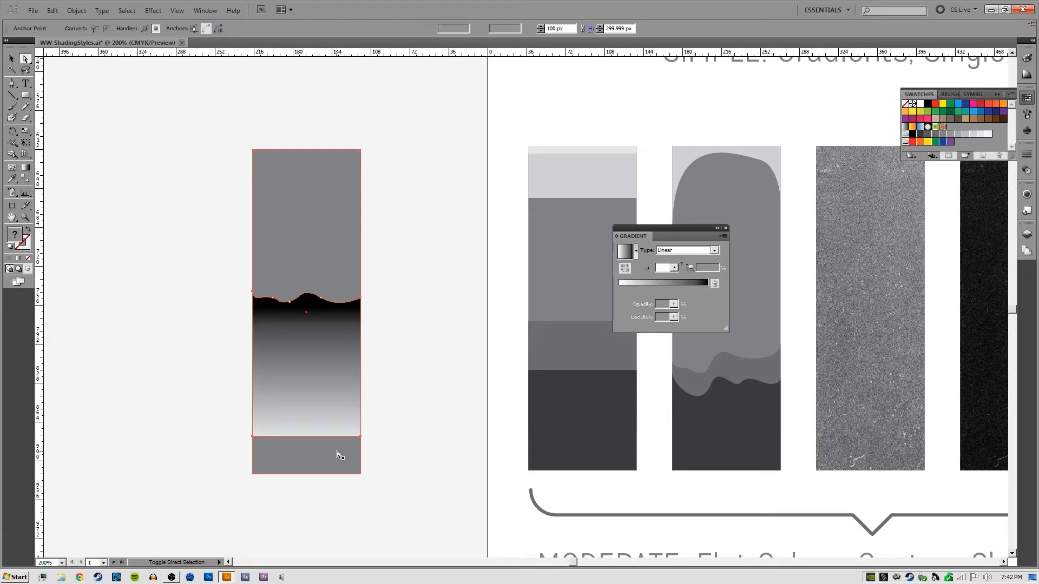
{"action": "left_click_drag", "start_coordinate": [360, 436], "coordinate": [362, 475]}
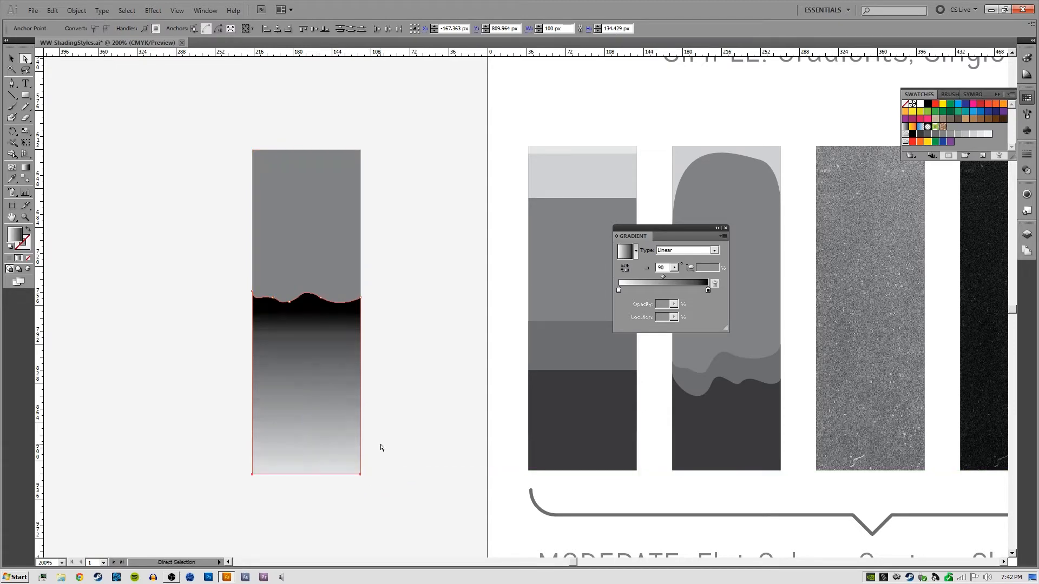
{"action": "left_click", "coordinate": [385, 441]}
Copy the gray rectangle with its wavy gradient shape and place the duplicate beside the retro KAVINSKY image in the ADVANCED section
{"action": "left_click_drag", "start_coordinate": [410, 403], "coordinate": [155, 414]}
{"action": "key", "text": "v"}
{"action": "key", "text": "ctrl+c"}
{"action": "left_click_drag", "start_coordinate": [858, 383], "coordinate": [483, 336]}
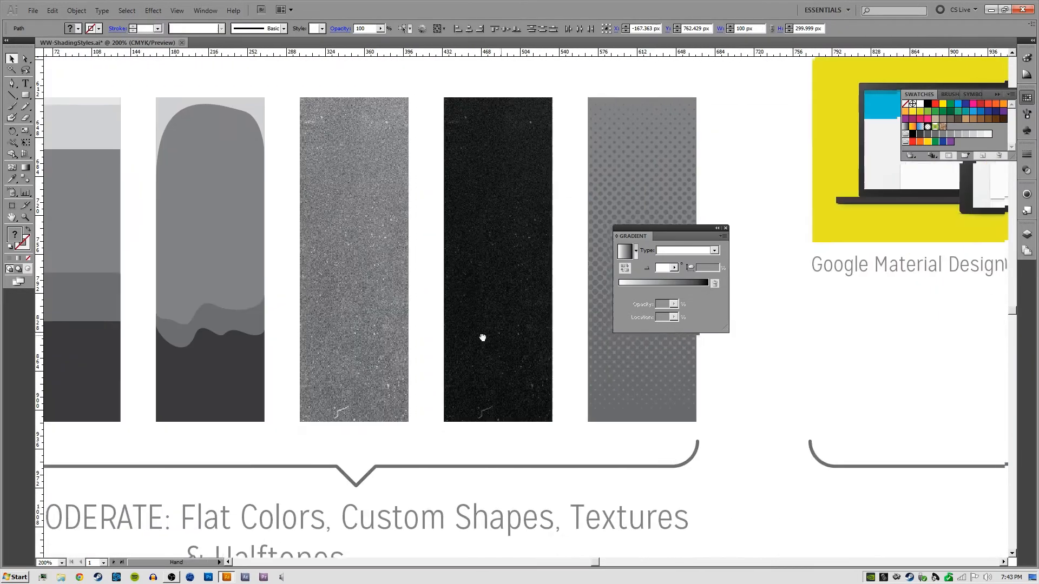
{"action": "left_click_drag", "start_coordinate": [757, 314], "coordinate": [74, 309]}
{"action": "key", "text": "ctrl+v"}
{"action": "left_click_drag", "start_coordinate": [389, 328], "coordinate": [115, 375]}
{"action": "left_click_drag", "start_coordinate": [409, 341], "coordinate": [153, 237]}
{"action": "left_click_drag", "start_coordinate": [223, 333], "coordinate": [325, 370]}
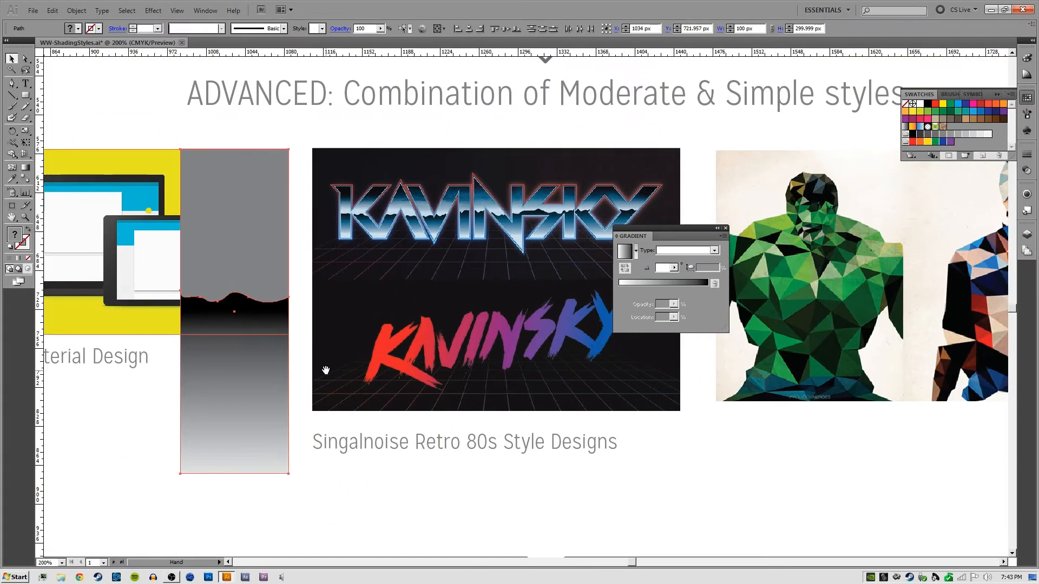
Fill the duplicate's gray rectangle with a vertical white-to-black linear gradient at 90°, black along the top
{"action": "key", "text": "a"}
{"action": "left_click", "coordinate": [301, 325]}
{"action": "left_click", "coordinate": [270, 265]}
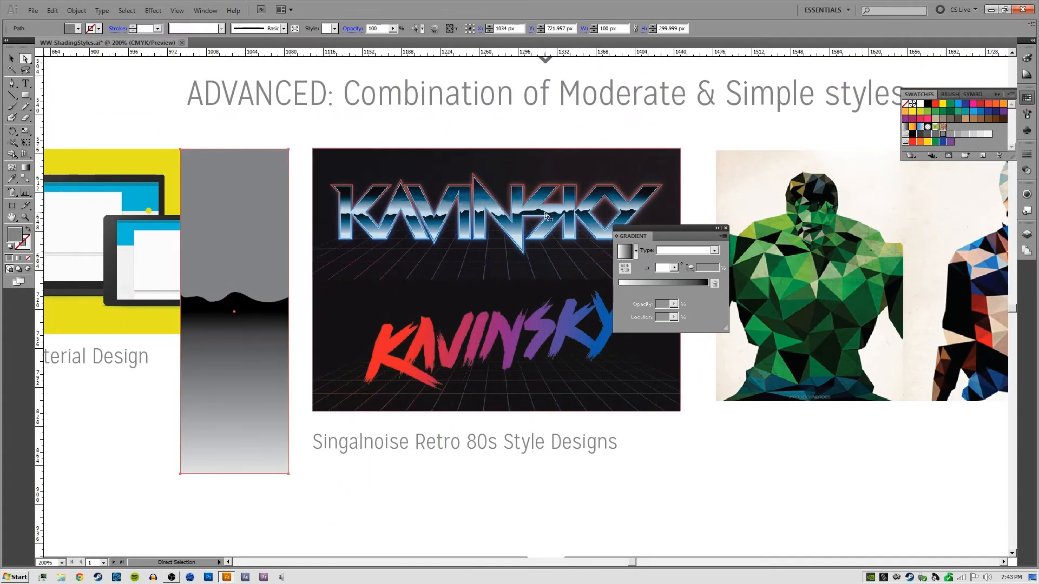
{"action": "key", "text": "g"}
{"action": "left_click", "coordinate": [260, 215]}
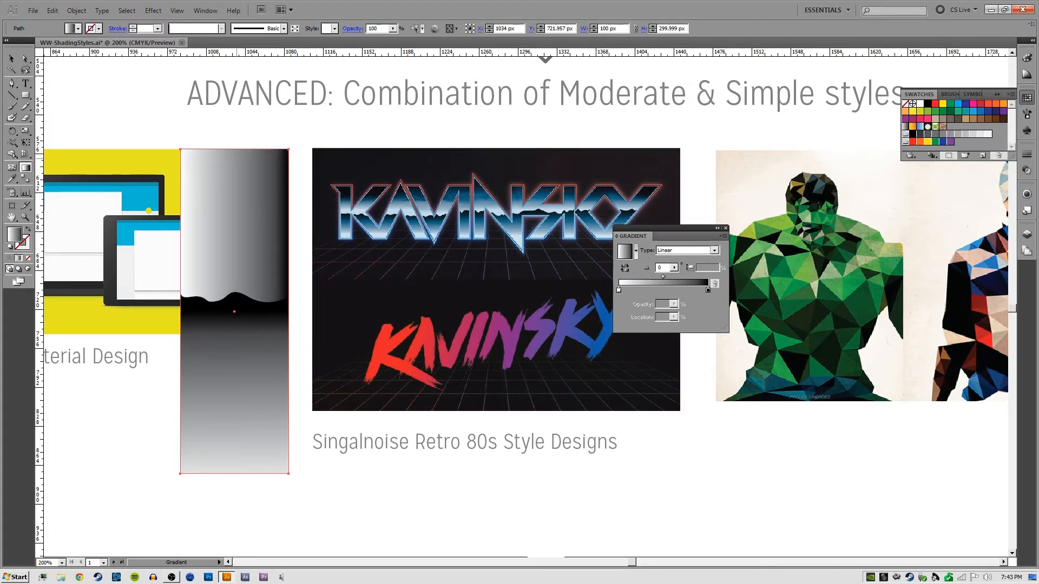
{"action": "left_click_drag", "start_coordinate": [239, 144], "coordinate": [208, 157]}
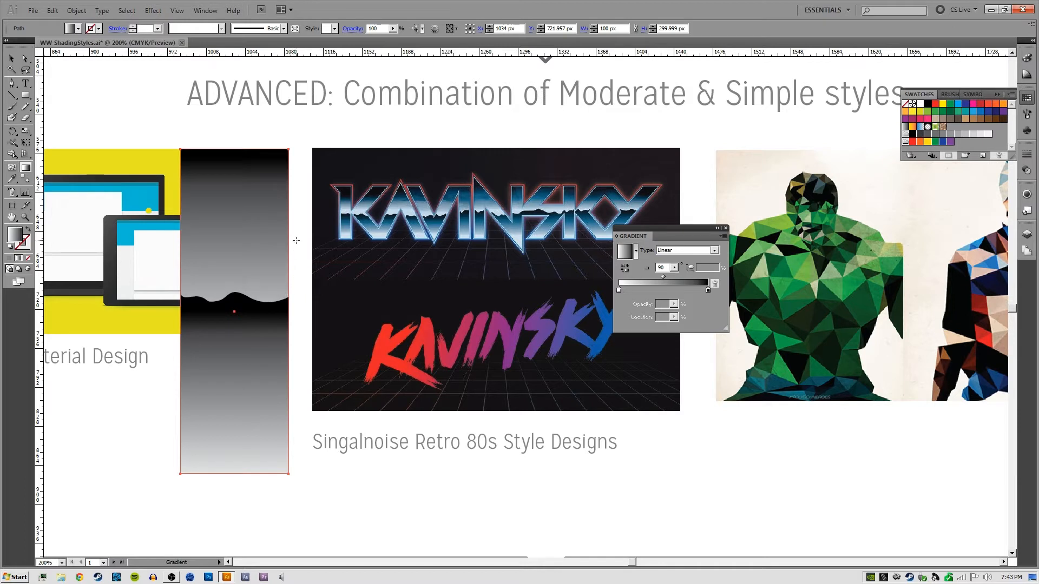
Recolour the background rectangle's gradient stops, replacing black with light blue and white with dark indigo blue
{"action": "key", "text": "a"}
{"action": "double_click", "coordinate": [708, 291]}
{"action": "left_click", "coordinate": [773, 315]}
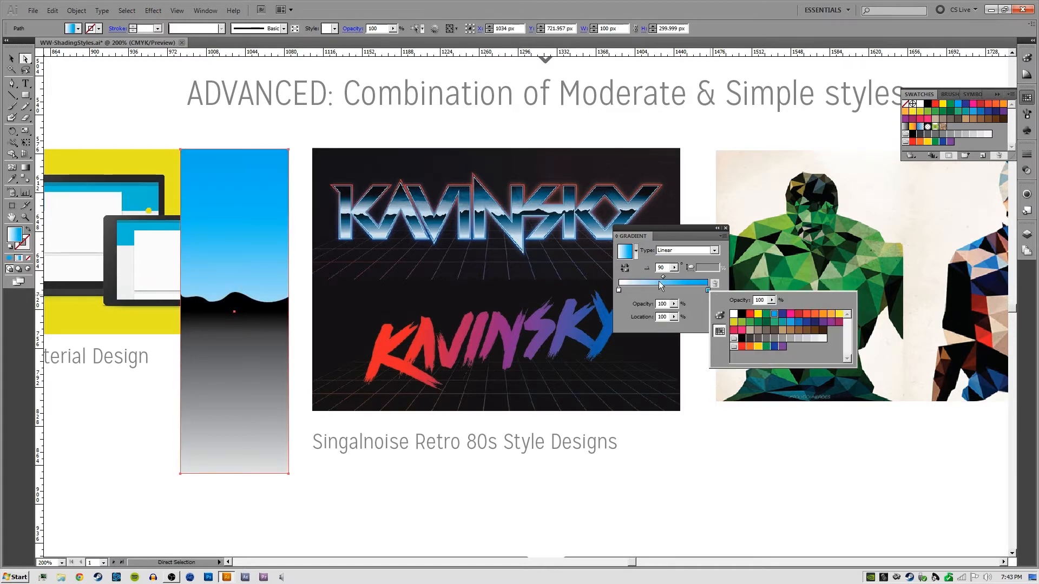
{"action": "left_click", "coordinate": [619, 290]}
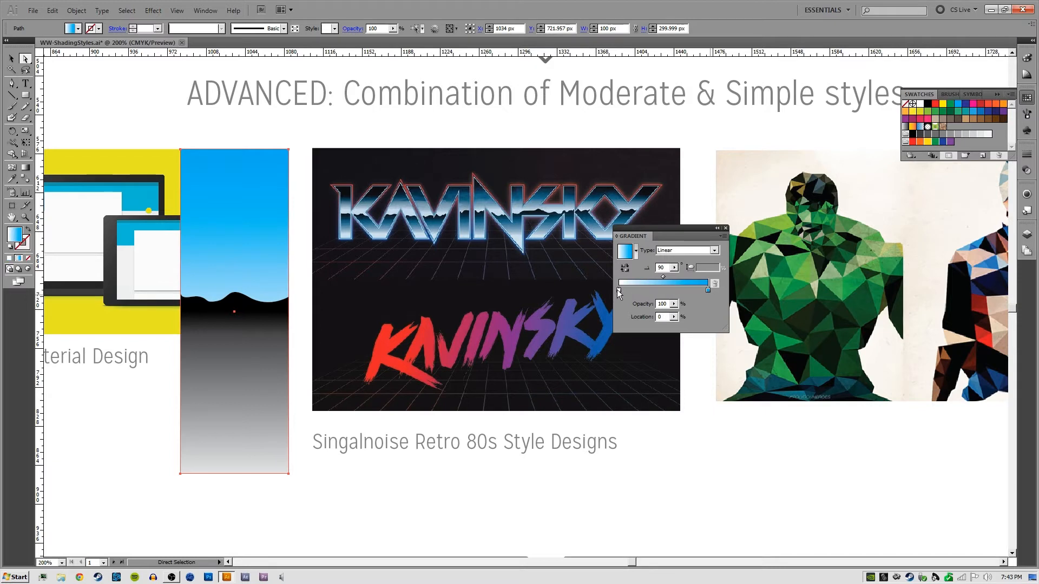
{"action": "double_click", "coordinate": [618, 290]}
{"action": "left_click", "coordinate": [715, 321]}
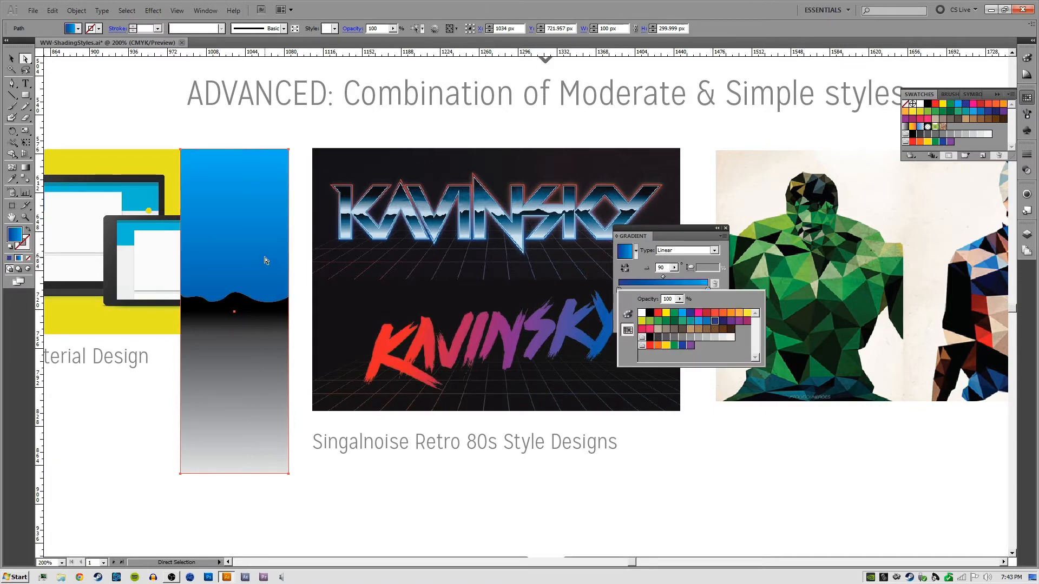
{"action": "left_click", "coordinate": [724, 321]}
{"action": "left_click", "coordinate": [246, 284]}
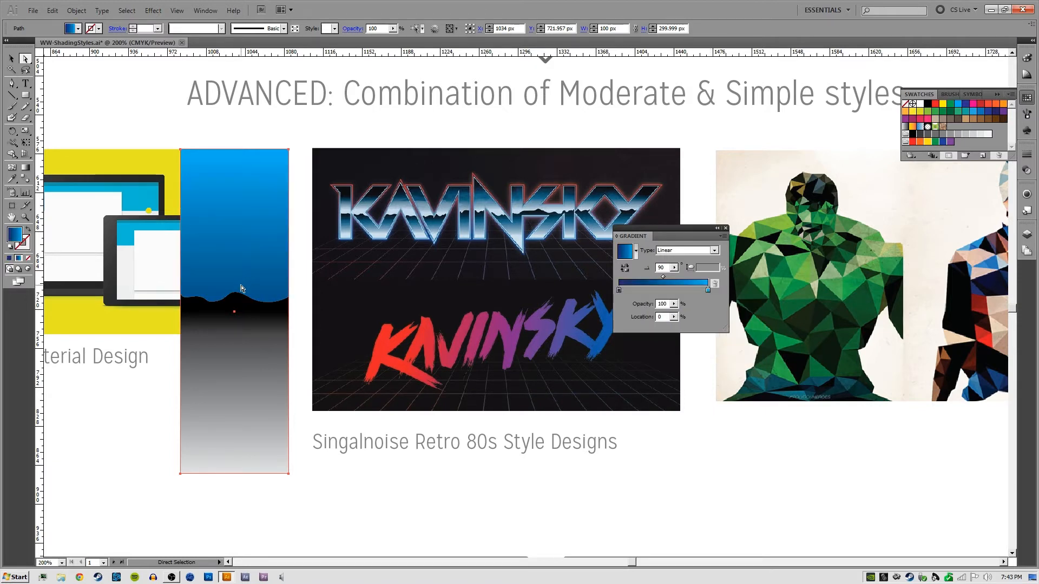
Redirect the blue rectangle's gradient vertically at -90°, from dark indigo at the top to lighter blue below the wavy edge
{"action": "left_click_drag", "start_coordinate": [242, 293], "coordinate": [241, 235]}
{"action": "key", "text": "ctrl+z"}
{"action": "left_click", "coordinate": [293, 330]}
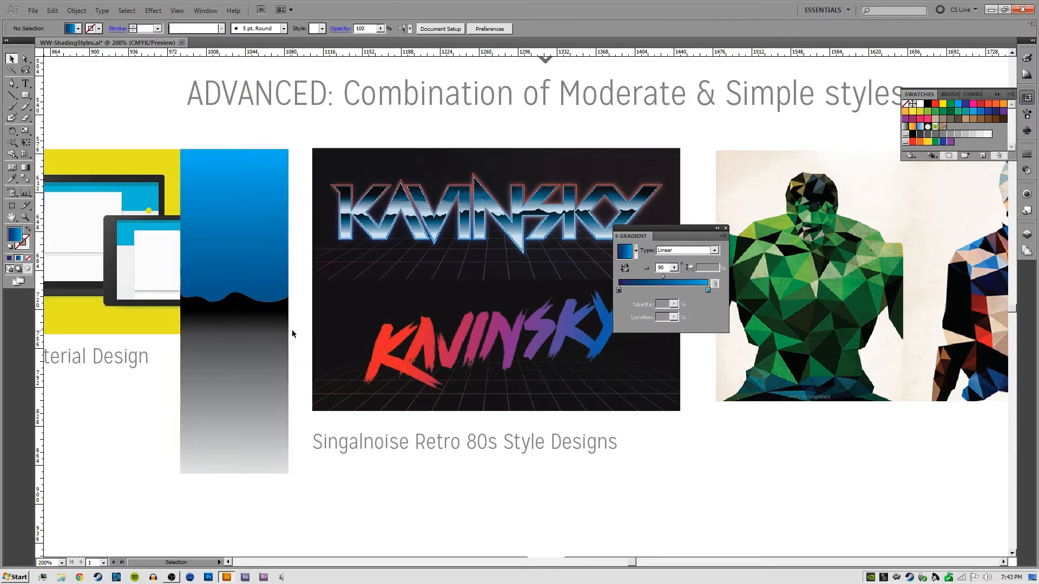
{"action": "left_click", "coordinate": [260, 264]}
{"action": "key", "text": "g"}
{"action": "left_click_drag", "start_coordinate": [254, 299], "coordinate": [237, 339]}
{"action": "left_click_drag", "start_coordinate": [236, 157], "coordinate": [228, 356]}
{"action": "key", "text": "ctrl+shift+a"}
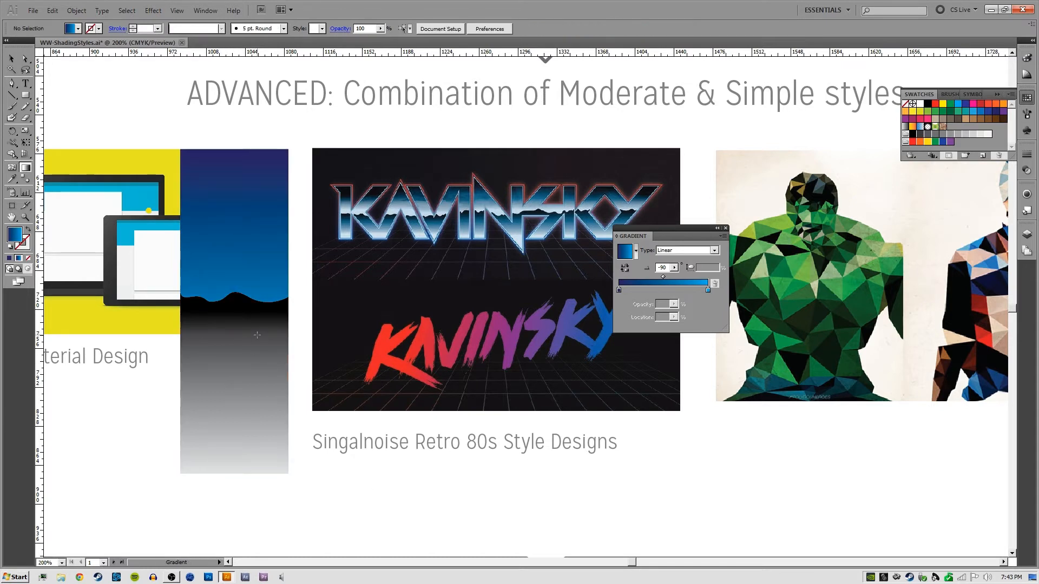
Duplicate the blue gradient rectangle in place, with the copy in front of the wavy shape
{"action": "key", "text": "a"}
{"action": "left_click", "coordinate": [257, 335]}
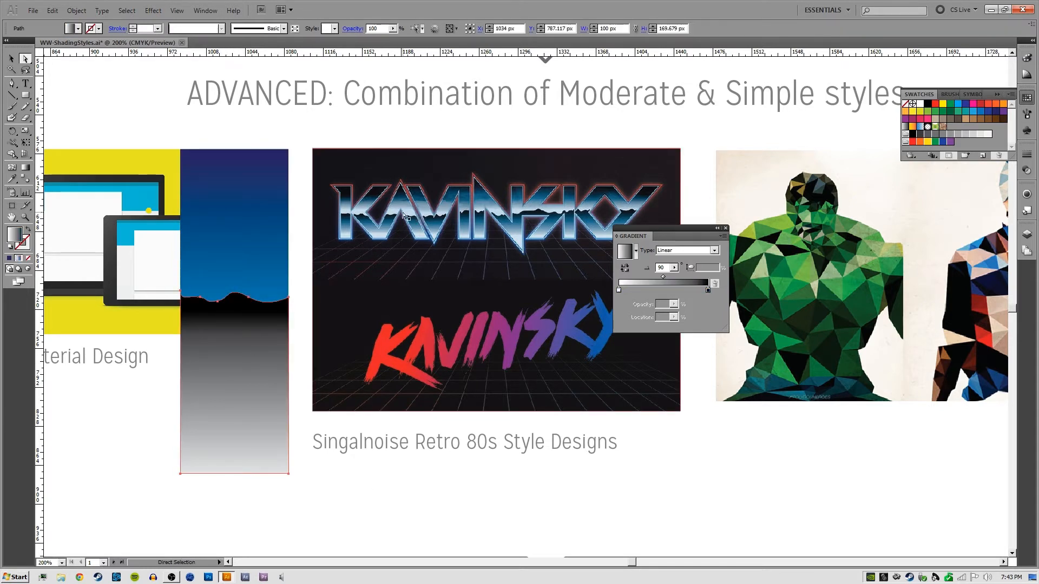
{"action": "left_click", "coordinate": [251, 261]}
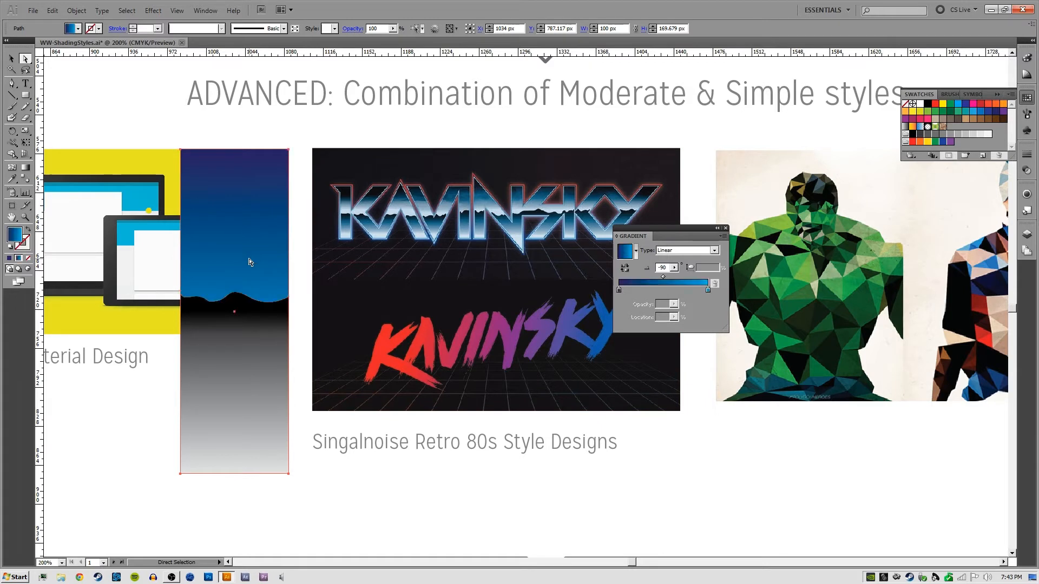
{"action": "left_click", "coordinate": [232, 315]}
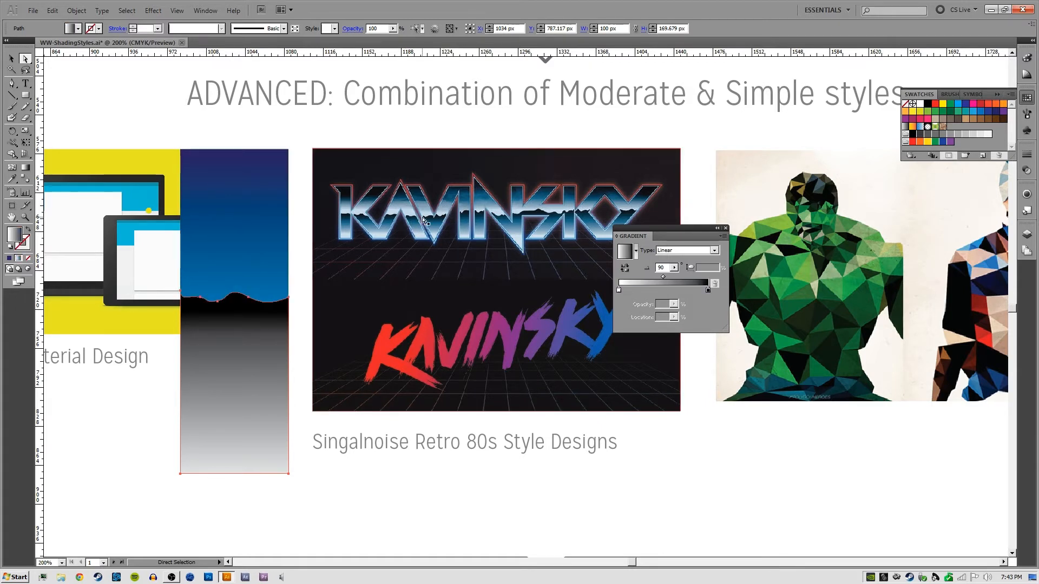
{"action": "left_click", "coordinate": [251, 279]}
{"action": "key", "text": "ctrl+shift+]"}
{"action": "key", "text": "a"}
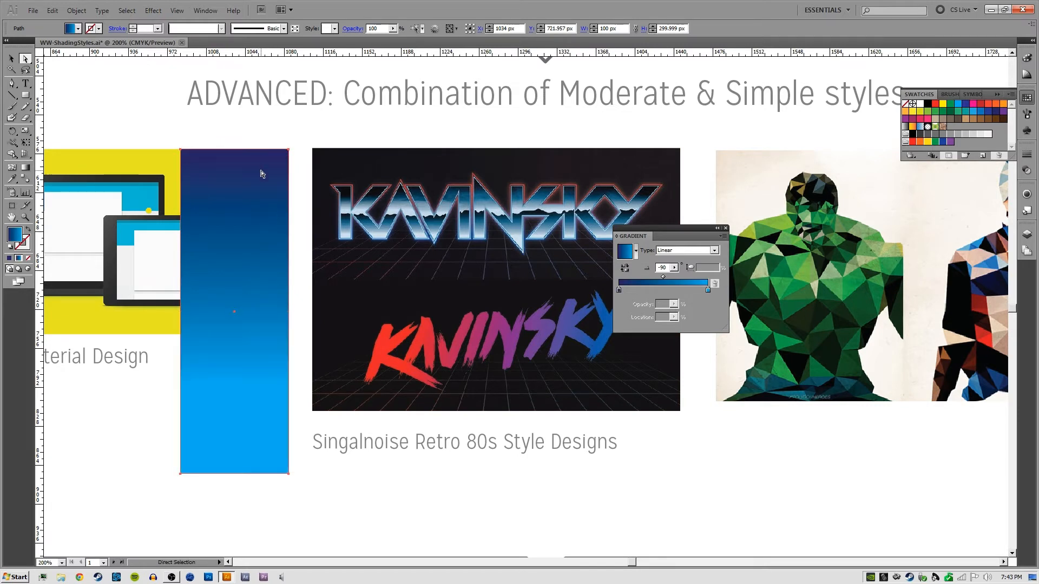
Give the front rectangle a plain white fill and remove its stroke
{"action": "key", "text": "g"}
{"action": "key", "text": "d"}
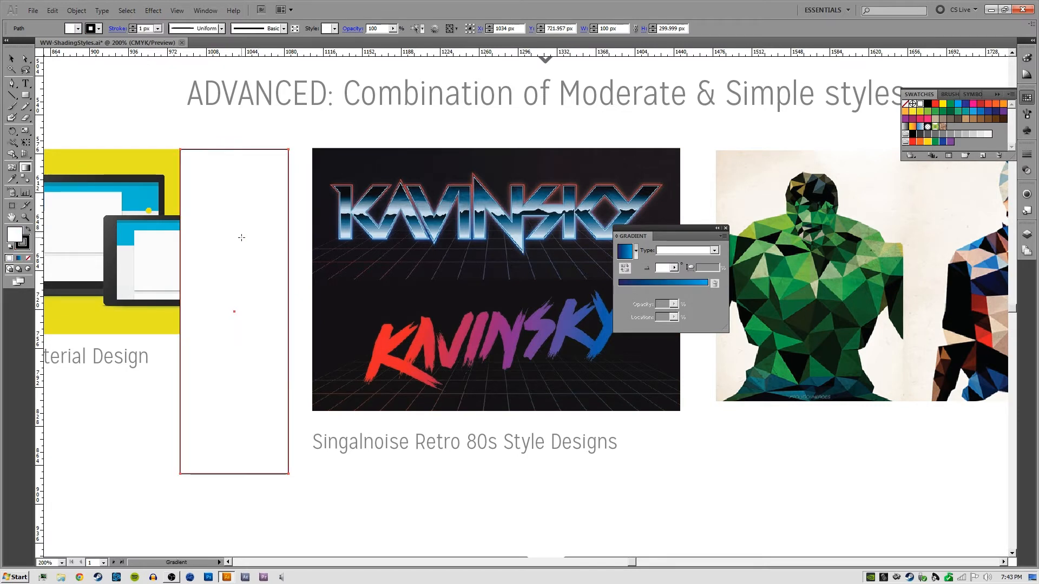
{"action": "key", "text": "v"}
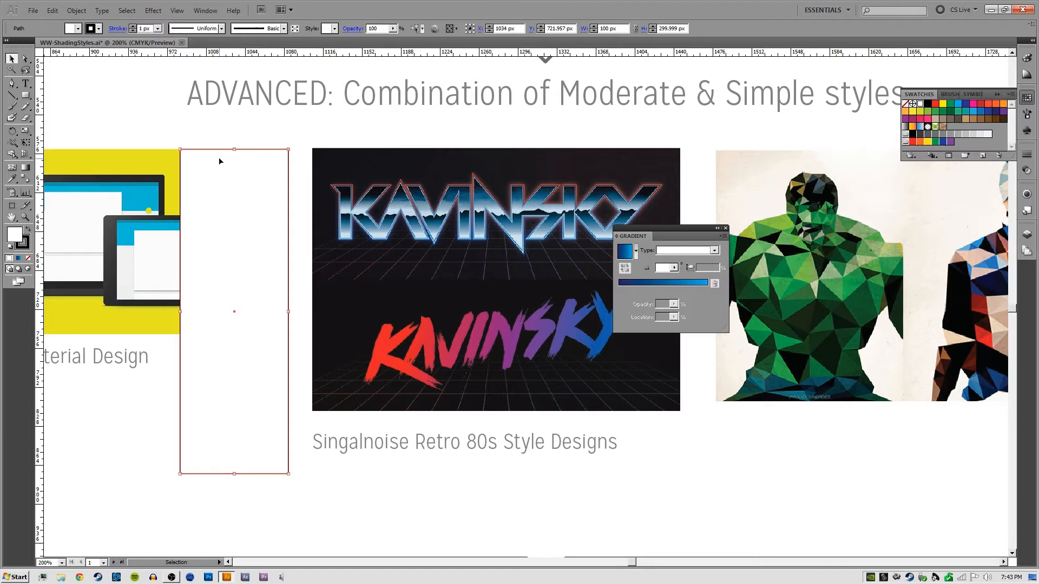
{"action": "left_click", "coordinate": [27, 246]}
{"action": "left_click", "coordinate": [28, 259]}
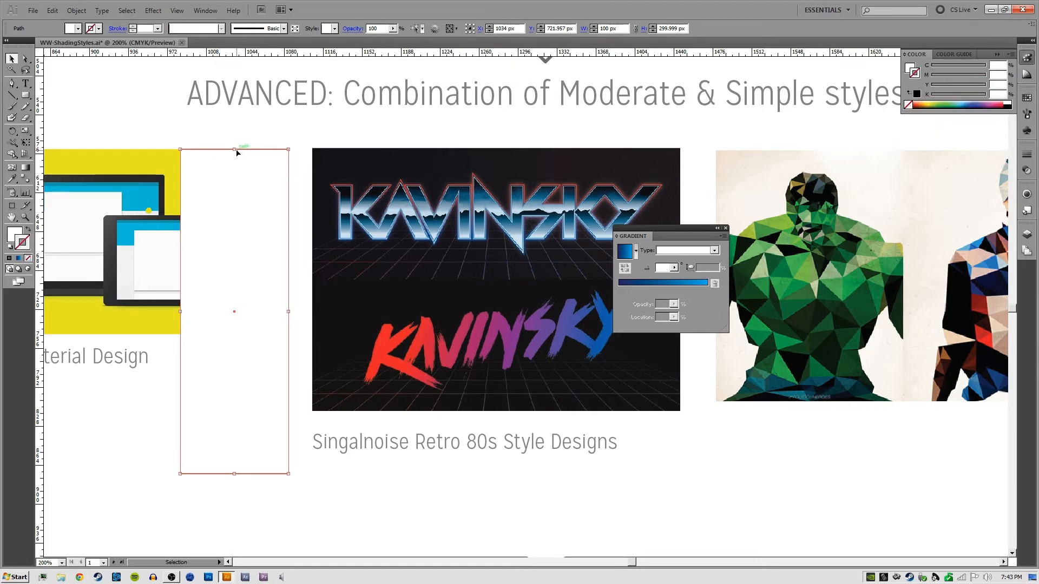
Shorten the white rectangle to about 141 px around its centre and slant its top edge by lowering the upper-left corner 18 px
{"action": "left_click_drag", "start_coordinate": [237, 154], "coordinate": [241, 239]}
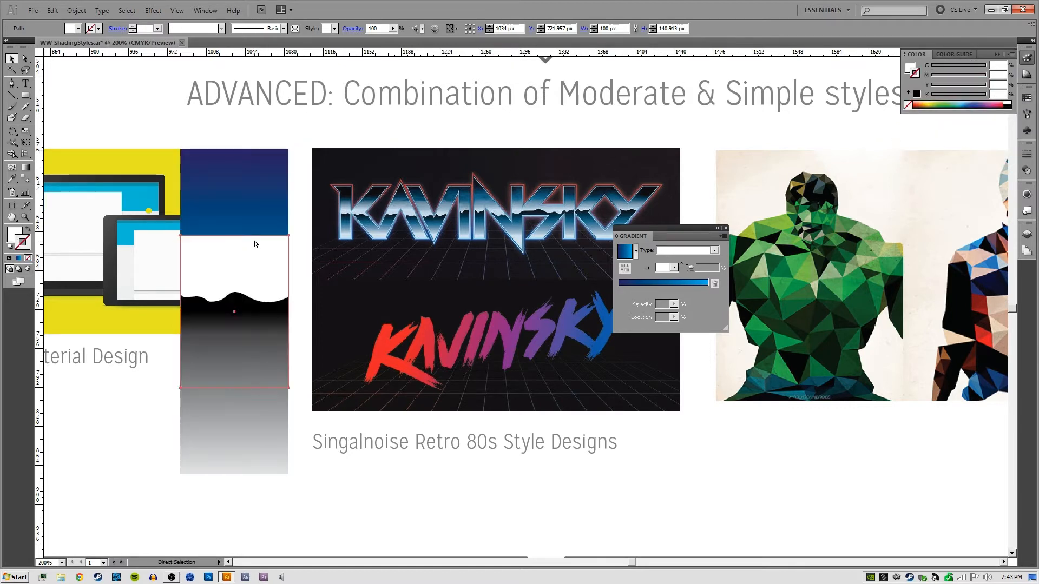
{"action": "key", "text": "a"}
{"action": "left_click", "coordinate": [182, 237]}
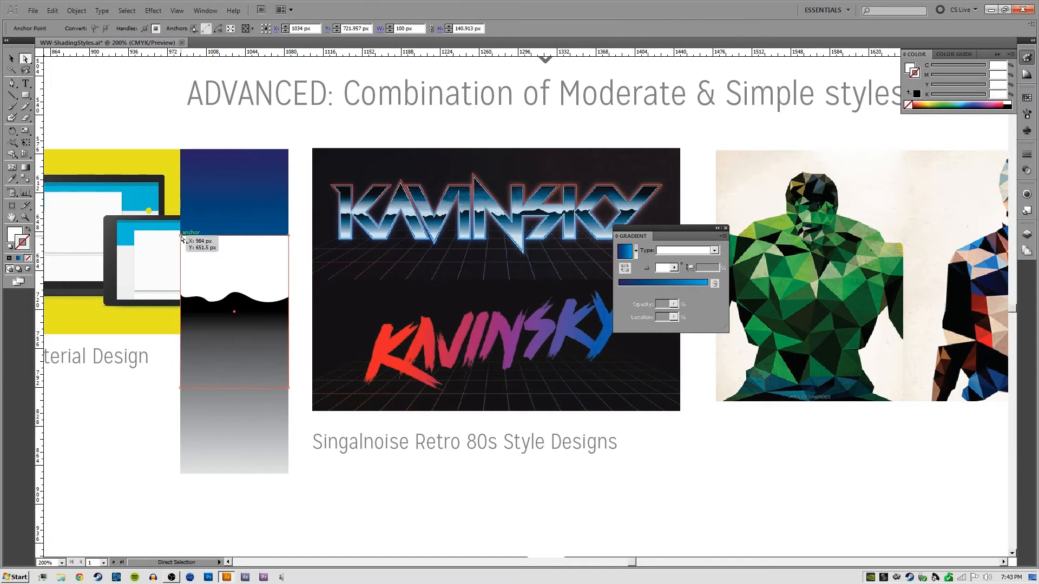
{"action": "left_click_drag", "start_coordinate": [182, 237], "coordinate": [181, 255]}
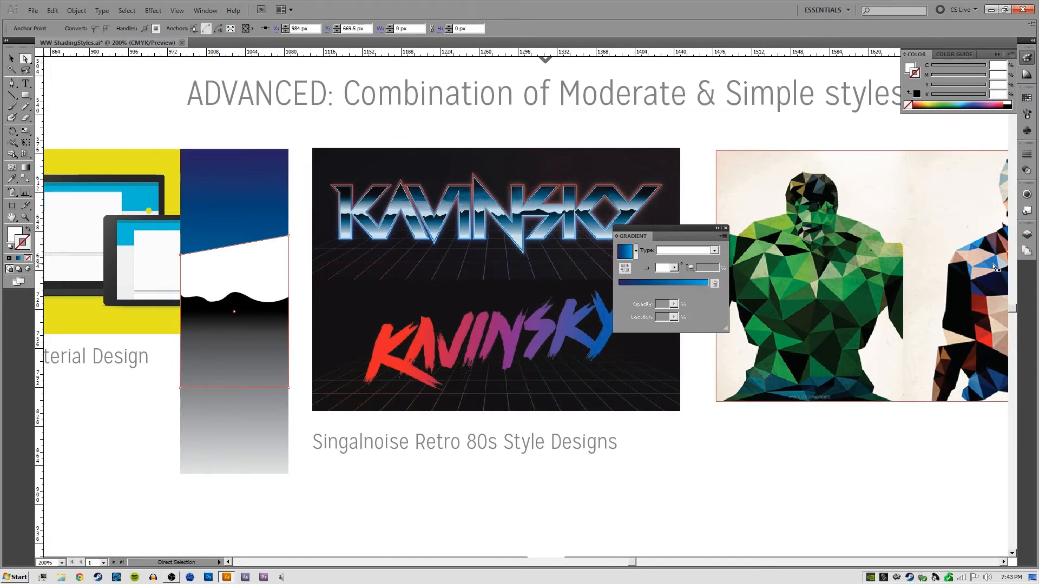
Set the slanted white shape's opacity to 30%
{"action": "left_click", "coordinate": [1028, 195]}
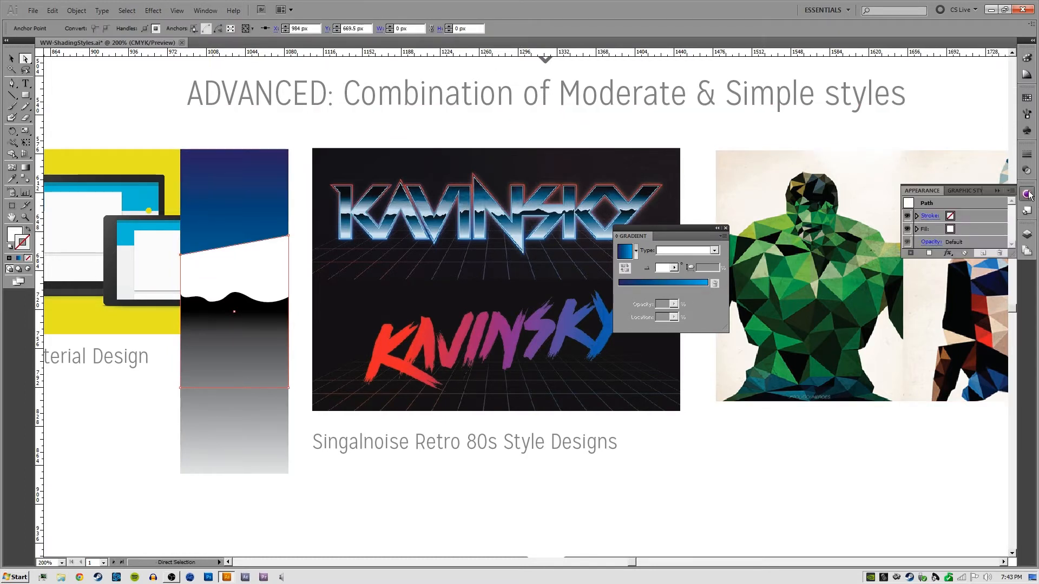
{"action": "left_click", "coordinate": [1027, 172]}
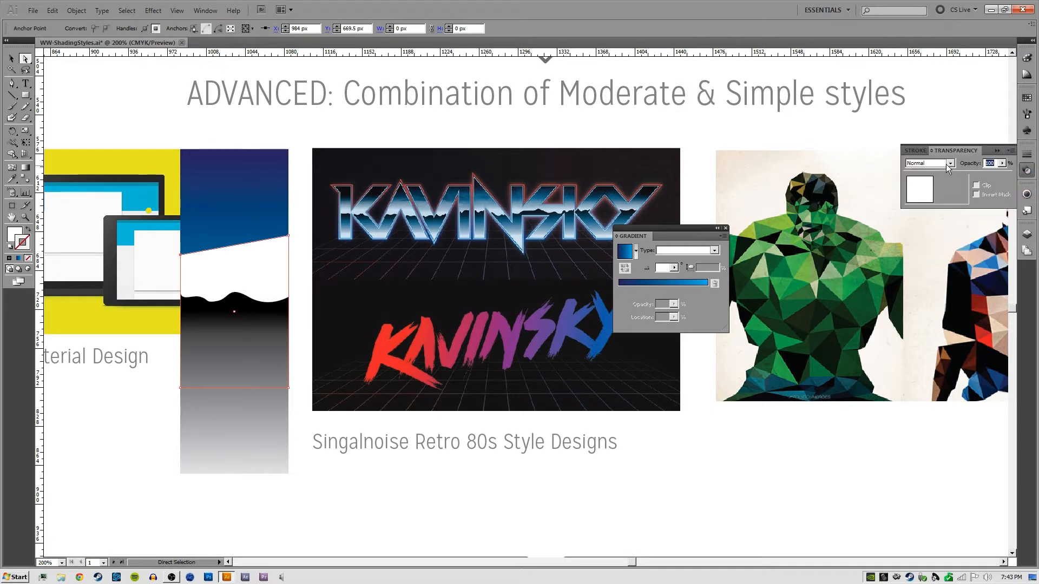
{"action": "type", "text": "30"}
{"action": "key", "text": "Return"}
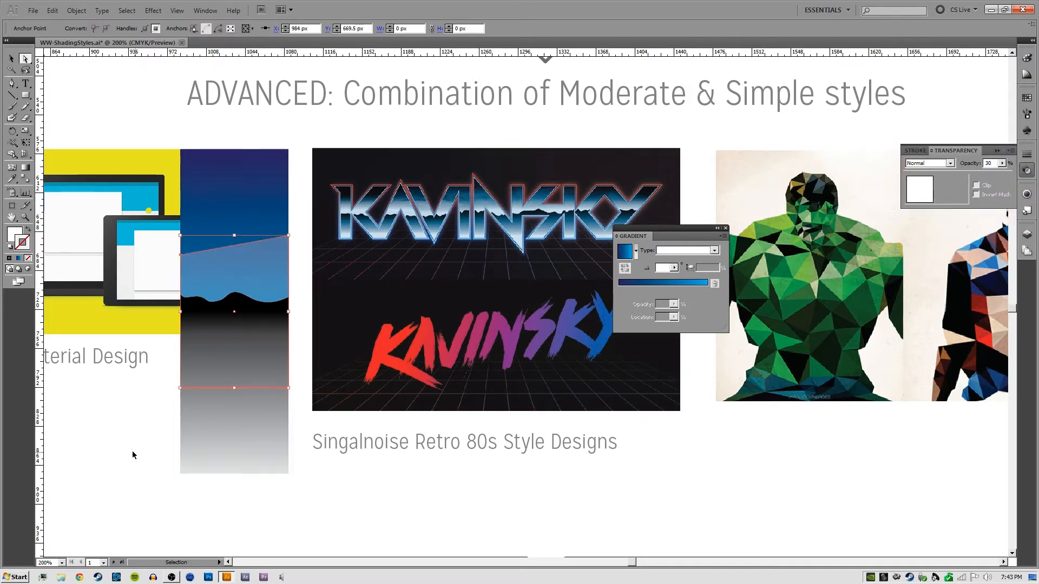
Change the black stop of the wavy shape's gradient to dark indigo blue
{"action": "key", "text": "v"}
{"action": "left_click", "coordinate": [242, 349]}
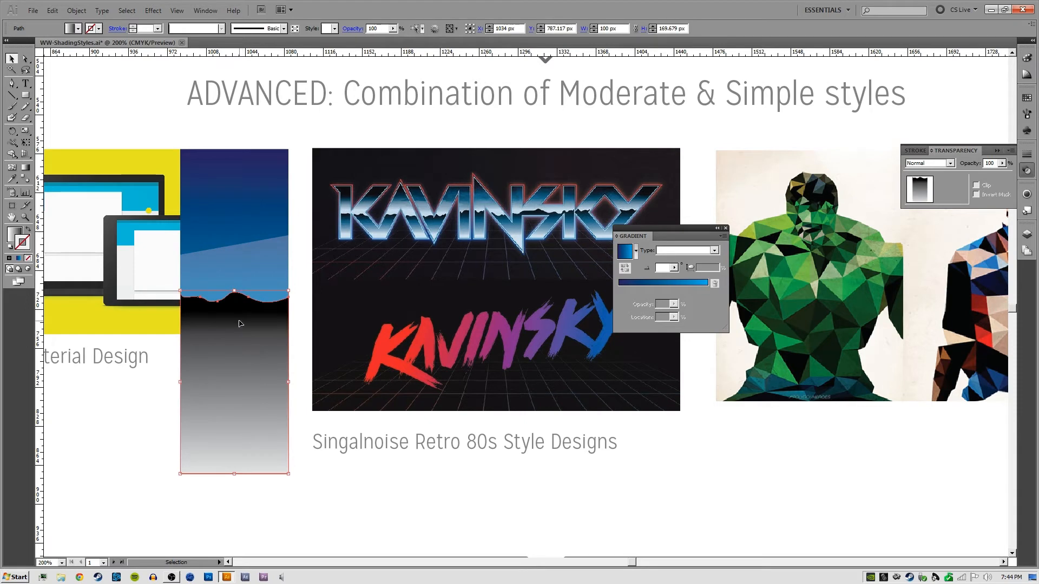
{"action": "key", "text": "g"}
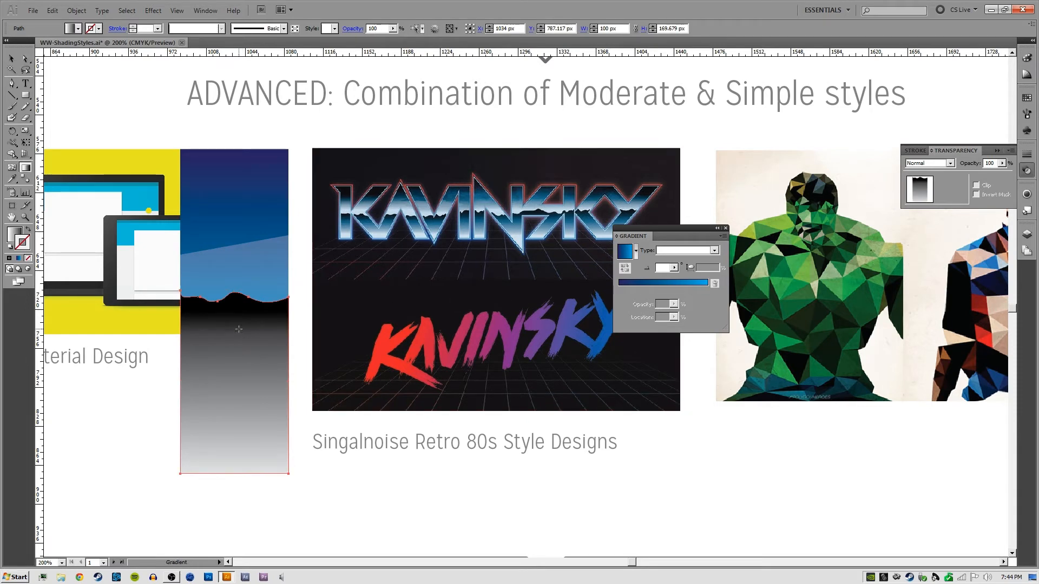
{"action": "left_click", "coordinate": [13, 233]}
{"action": "double_click", "coordinate": [709, 291]}
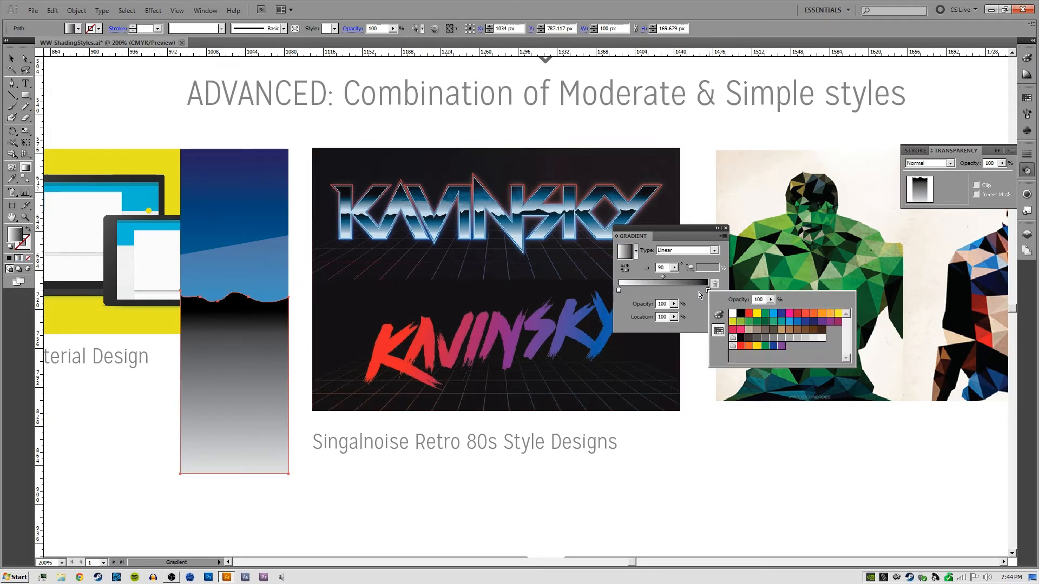
{"action": "left_click", "coordinate": [814, 323]}
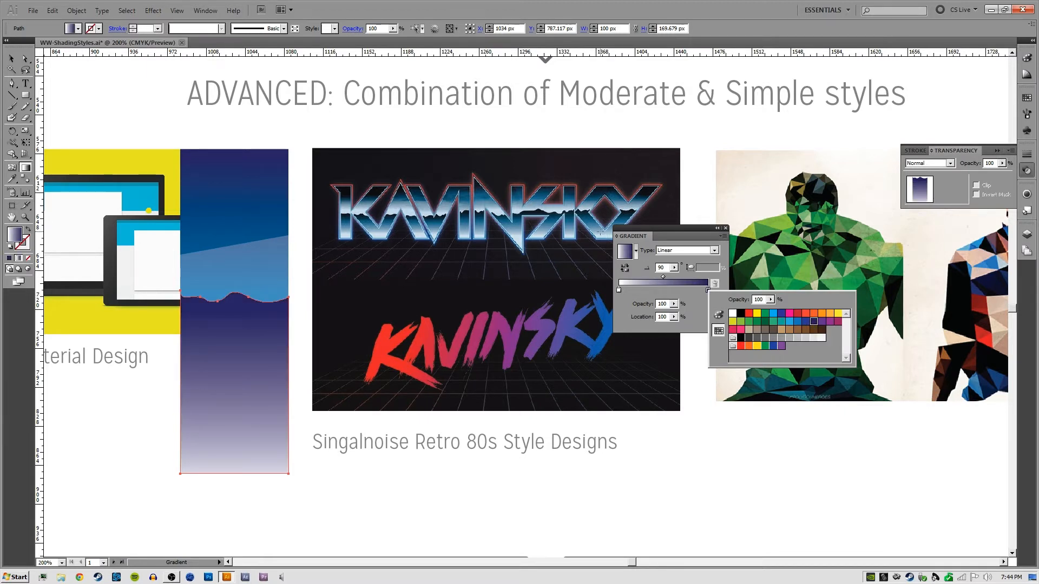
Add a middle colour stop to the wavy shape's gradient at about 51%
{"action": "left_click", "coordinate": [621, 291]}
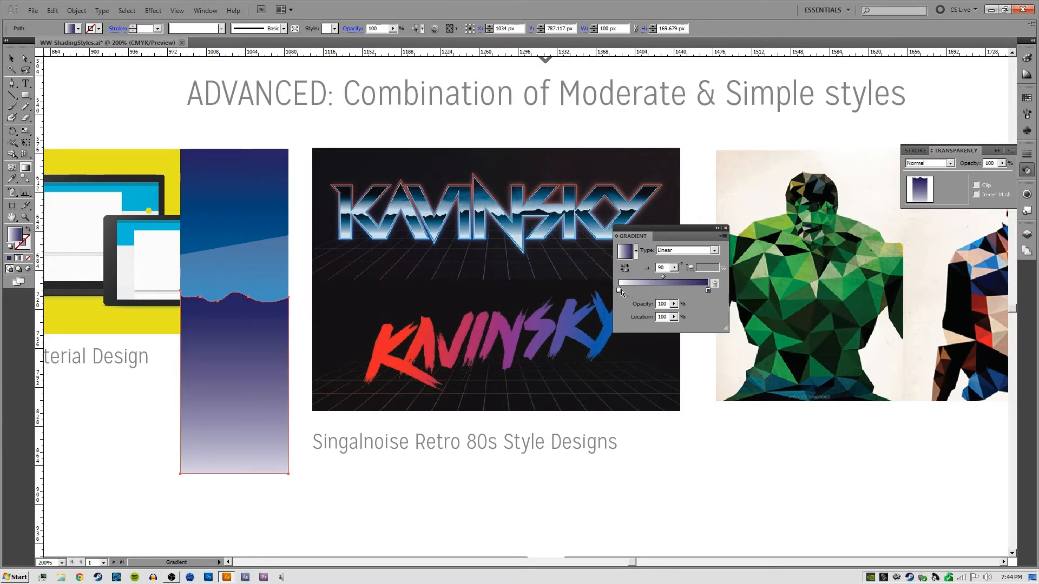
{"action": "left_click_drag", "start_coordinate": [643, 290], "coordinate": [665, 291]}
{"action": "double_click", "coordinate": [665, 291]}
{"action": "left_click", "coordinate": [665, 291]}
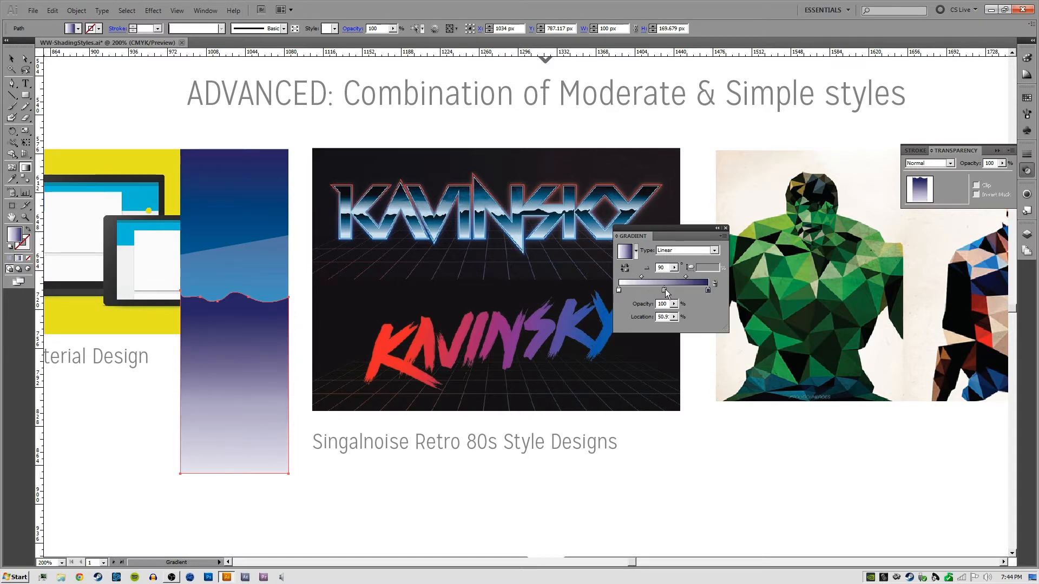
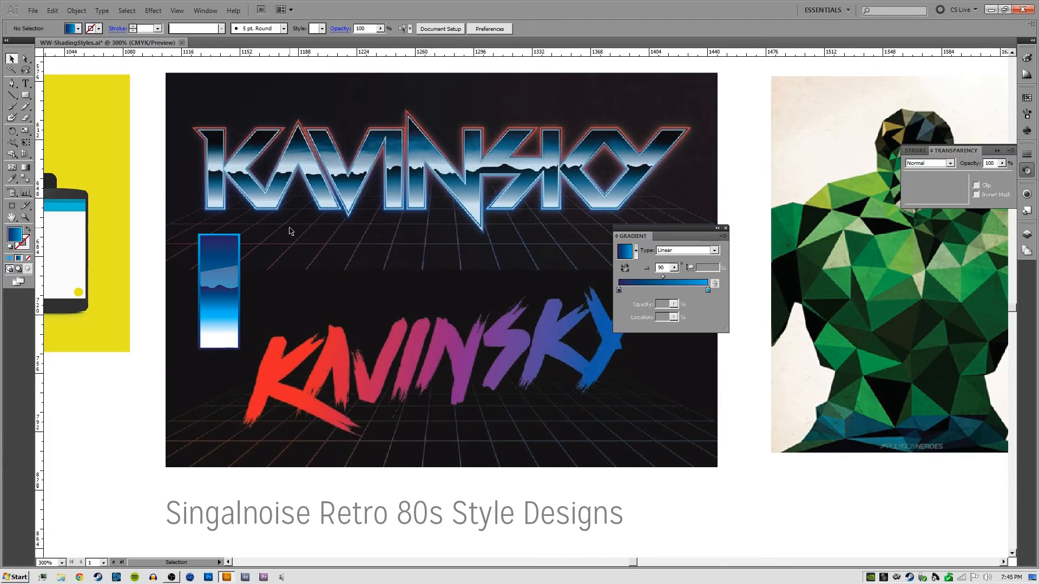
Delete the small blue gradient sample from the KAVINSKY image and return to the practice rectangle beside the MODERATE samples
{"action": "left_click_drag", "start_coordinate": [273, 223], "coordinate": [205, 393]}
{"action": "key", "text": "Delete"}
{"action": "key", "text": "space"}
{"action": "mouse_move", "coordinate": [199, 316]}
{"action": "left_mouse_down"}
{"action": "mouse_move", "coordinate": [684, 293]}
{"action": "mouse_move", "coordinate": [636, 295]}
{"action": "left_mouse_up"}
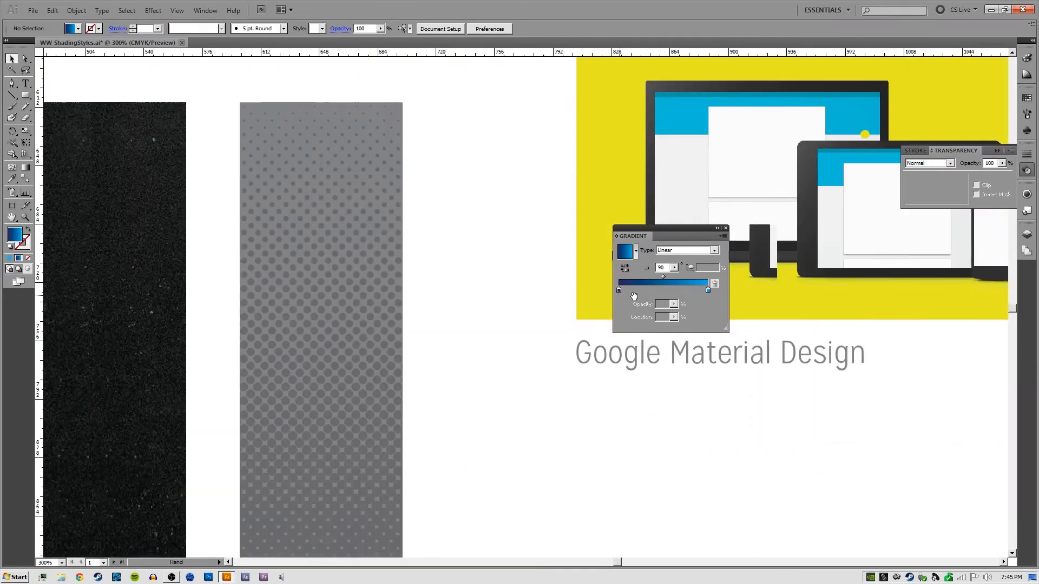
{"action": "left_click_drag", "start_coordinate": [269, 307], "coordinate": [642, 296]}
{"action": "left_click_drag", "start_coordinate": [332, 284], "coordinate": [725, 229]}
{"action": "key", "text": "ctrl+minus"}
{"action": "key", "text": "ctrl+minus"}
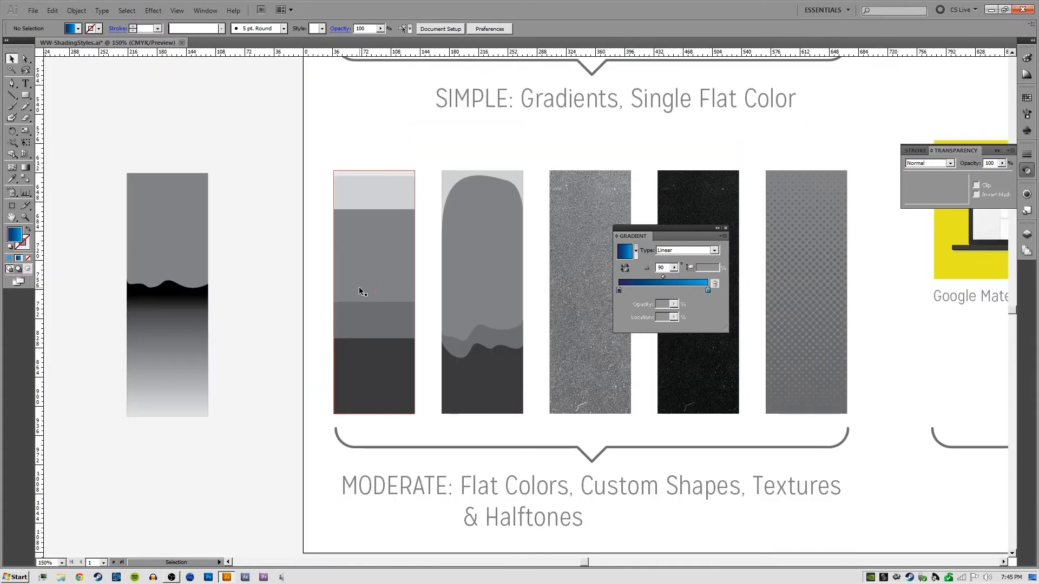
Delete the wavy gradient shape from the practice rectangle beside the MODERATE samples
{"action": "key", "text": "space"}
{"action": "left_click_drag", "start_coordinate": [411, 276], "coordinate": [512, 274]}
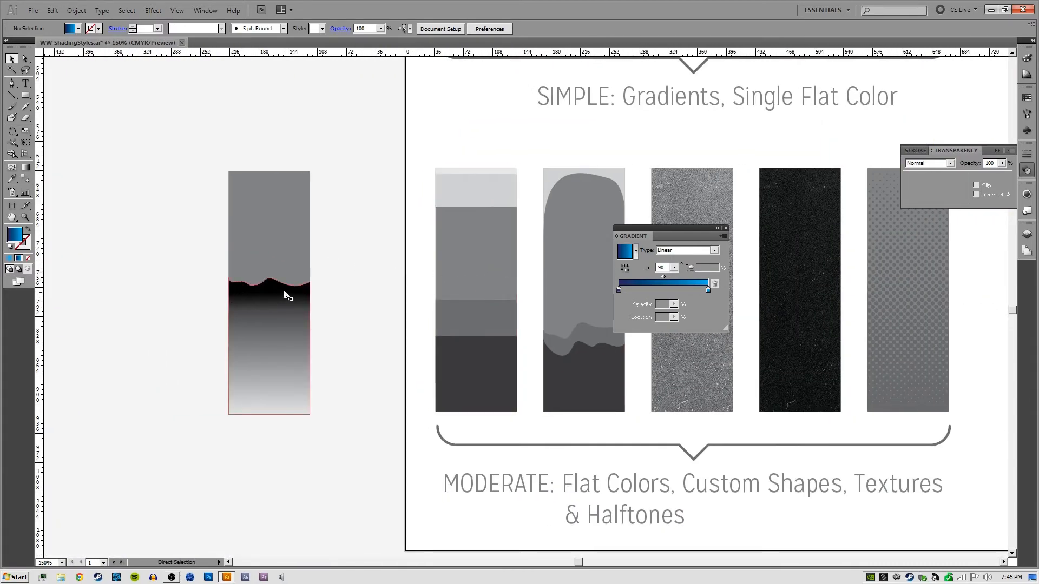
{"action": "key", "text": "ctrl+plus"}
{"action": "key", "text": "ctrl+plus"}
{"action": "key", "text": "space"}
{"action": "left_click_drag", "start_coordinate": [235, 295], "coordinate": [460, 297]}
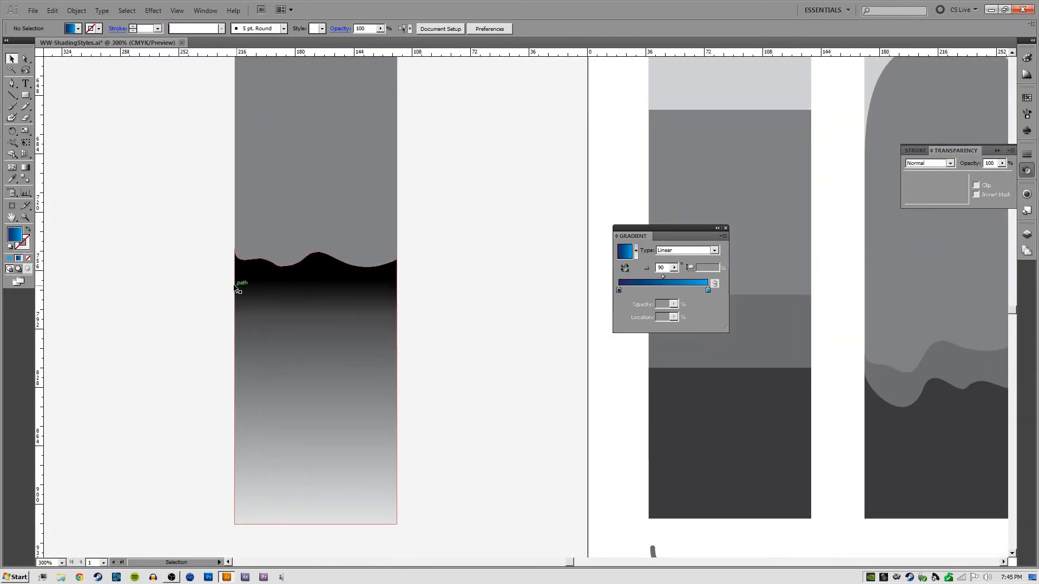
{"action": "key", "text": "ctrl+minus"}
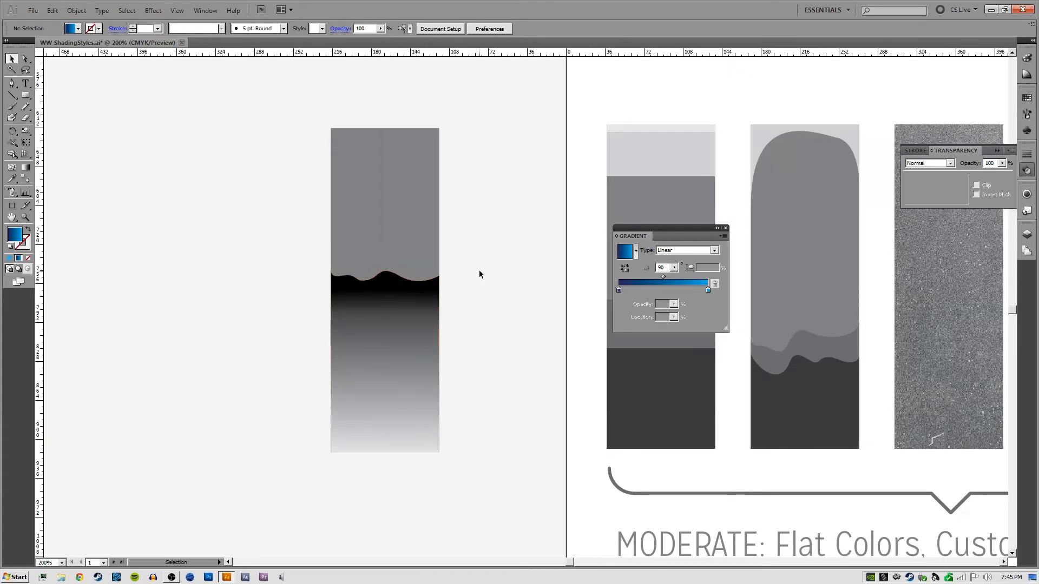
{"action": "key", "text": "space"}
{"action": "left_click_drag", "start_coordinate": [479, 270], "coordinate": [346, 292]}
{"action": "left_click", "coordinate": [277, 321]}
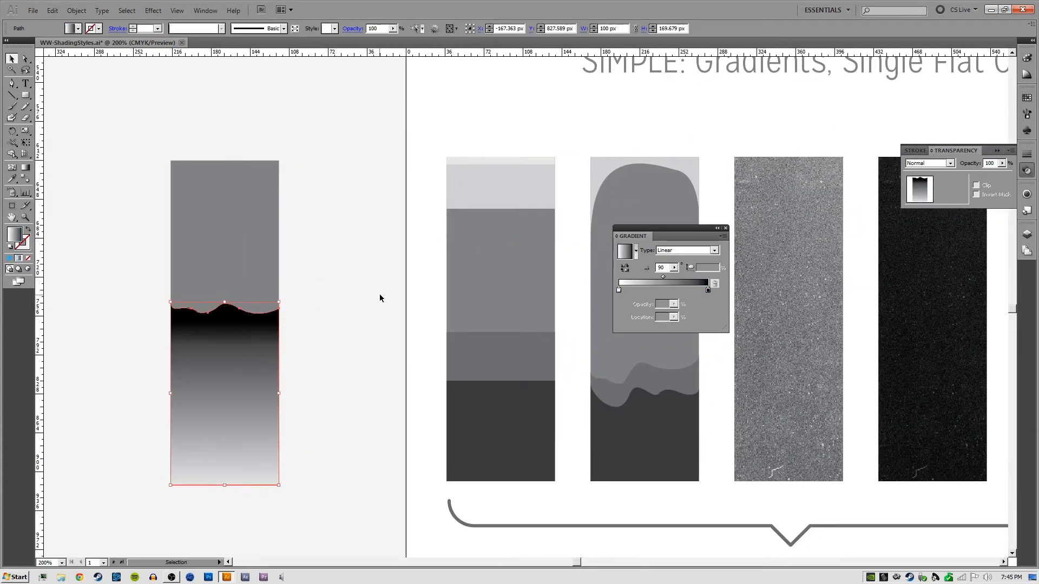
{"action": "key", "text": "space"}
{"action": "left_click_drag", "start_coordinate": [451, 279], "coordinate": [318, 281]}
{"action": "left_click", "coordinate": [253, 296]}
Examine the textured and halftone samples in the MODERATE group, ending back at the practice rectangle
{"action": "key", "text": "space"}
{"action": "left_click_drag", "start_coordinate": [427, 273], "coordinate": [148, 278]}
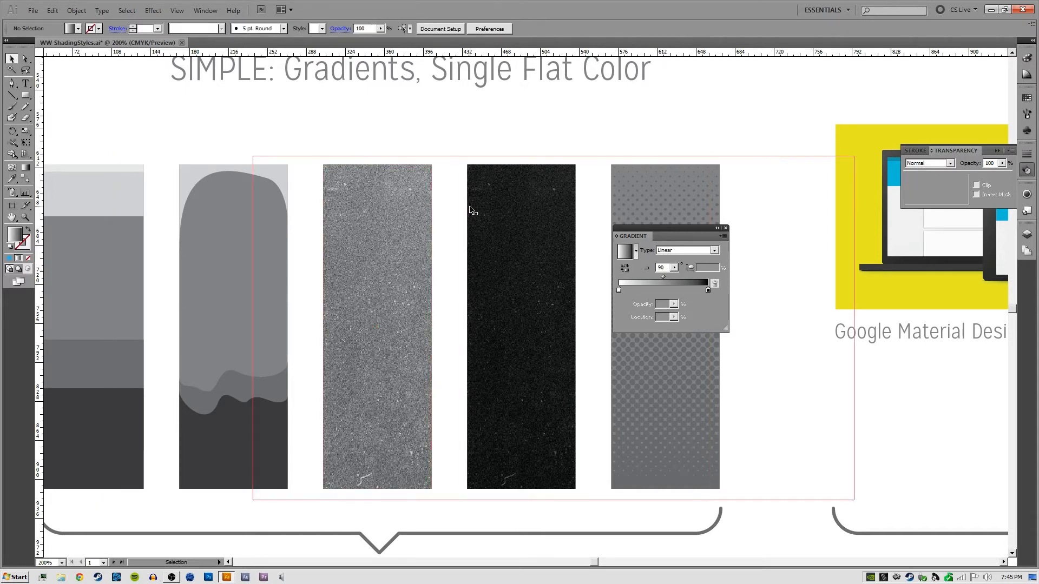
{"action": "left_click_drag", "start_coordinate": [100, 229], "coordinate": [524, 225]}
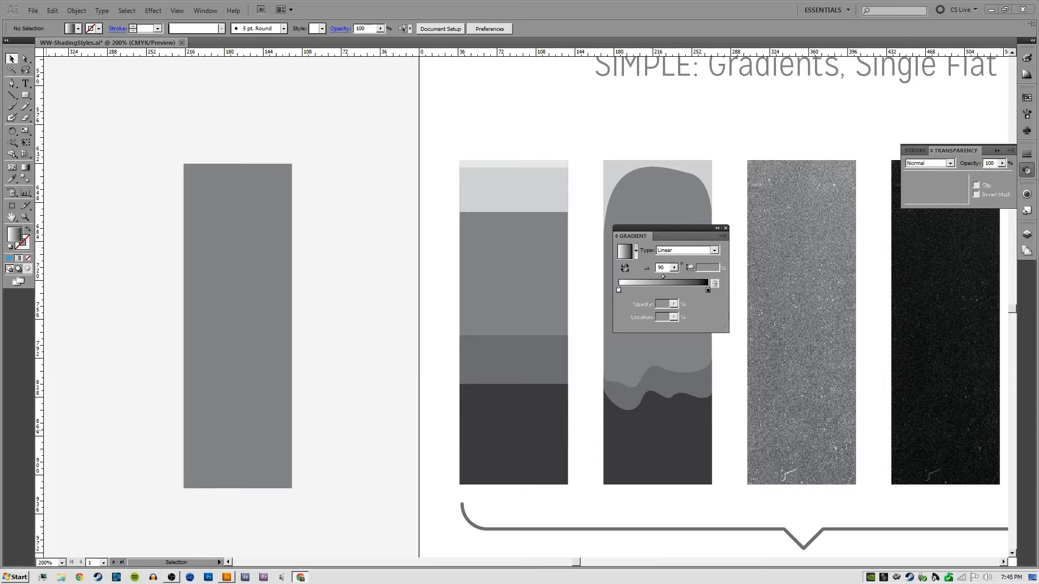
Switch to the Chrome browser and search Google Images for "Grain Texture"
{"action": "left_click_drag", "start_coordinate": [1, 63], "coordinate": [528, 38]}
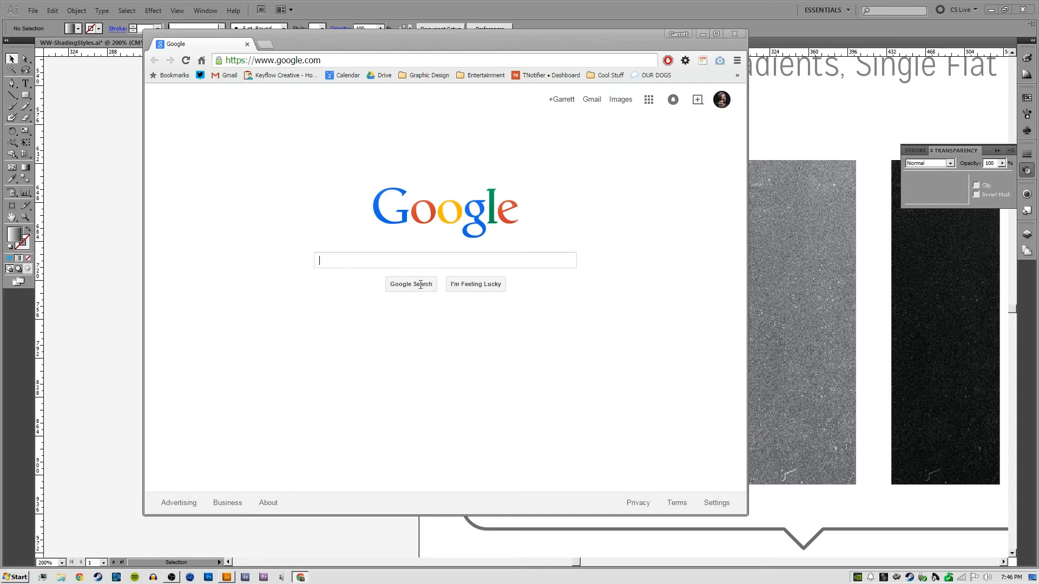
{"action": "type", "text": "Grain Texture"}
{"action": "left_click", "coordinate": [549, 100]}
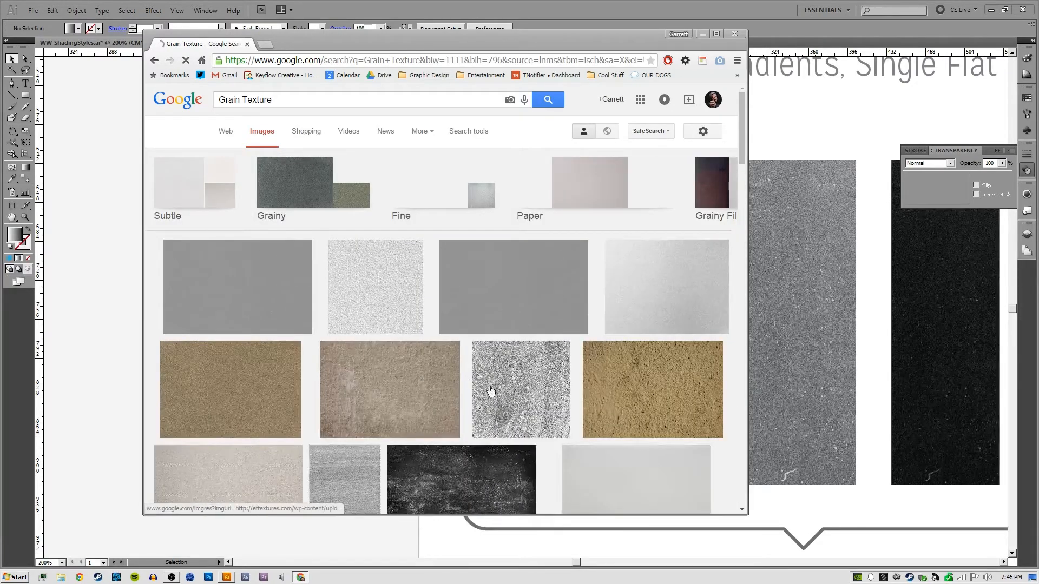
Browse the grain texture results and open the preview of the green and purple "Old Film Grain Texture" image
{"action": "scroll", "coordinate": [492, 394], "scroll_direction": "down", "scroll_amount": 5}
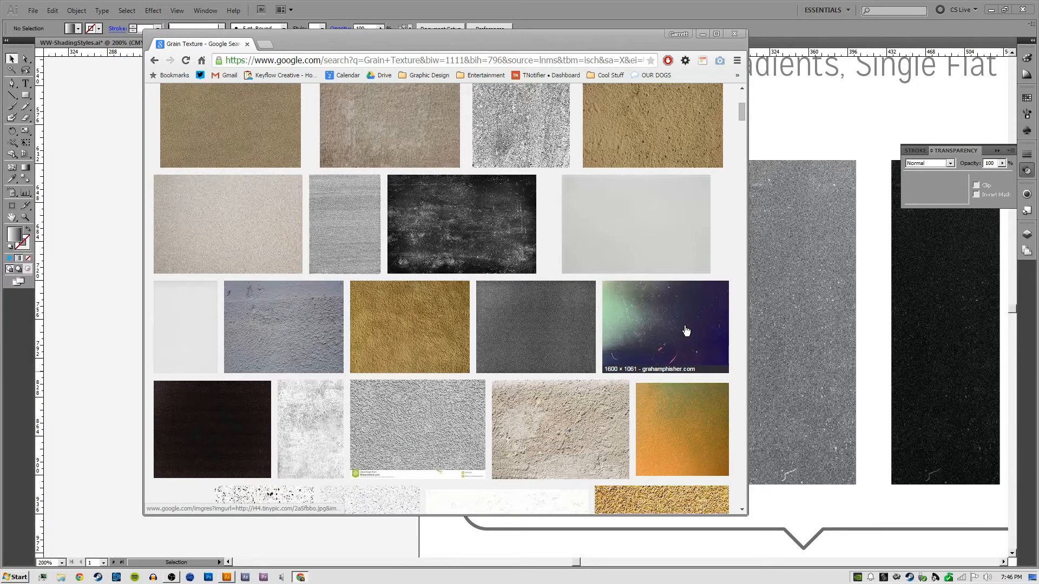
{"action": "scroll", "coordinate": [686, 331], "scroll_direction": "down", "scroll_amount": 5}
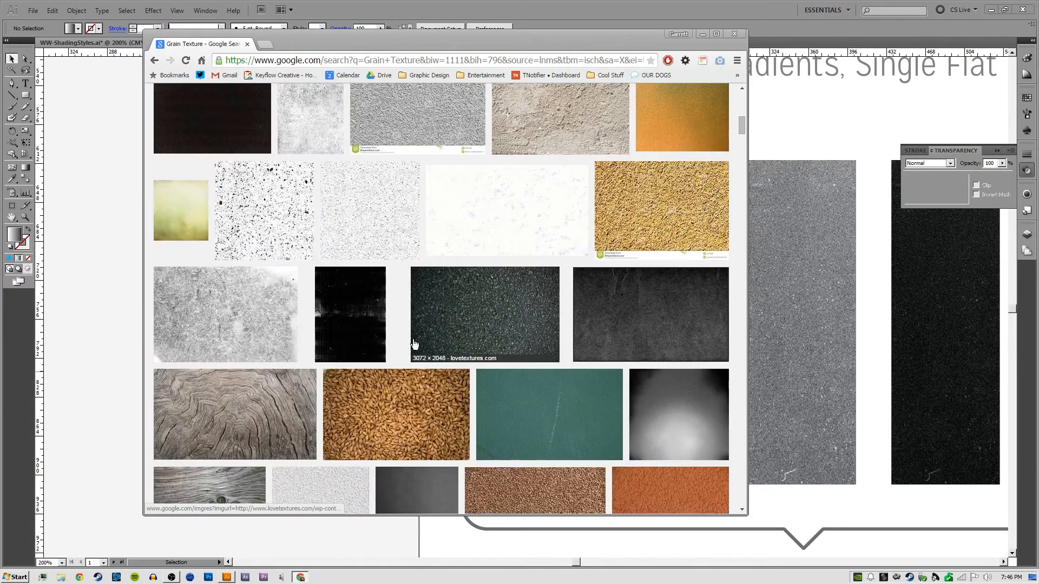
{"action": "scroll", "coordinate": [414, 344], "scroll_direction": "up", "scroll_amount": 3}
{"action": "scroll", "coordinate": [411, 352], "scroll_direction": "down", "scroll_amount": 5}
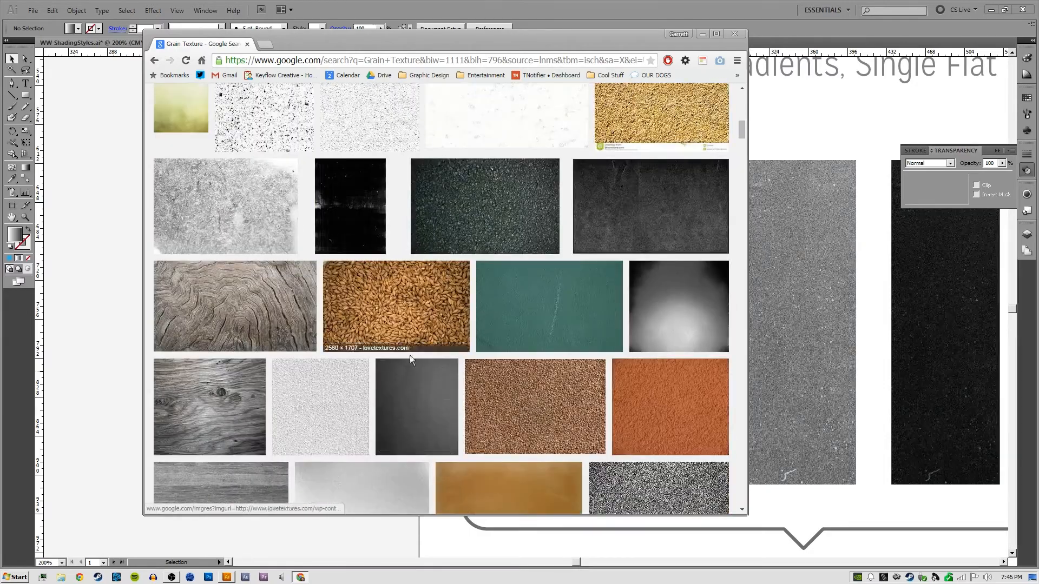
{"action": "scroll", "coordinate": [406, 363], "scroll_direction": "down", "scroll_amount": 3}
{"action": "scroll", "coordinate": [535, 351], "scroll_direction": "up", "scroll_amount": 9}
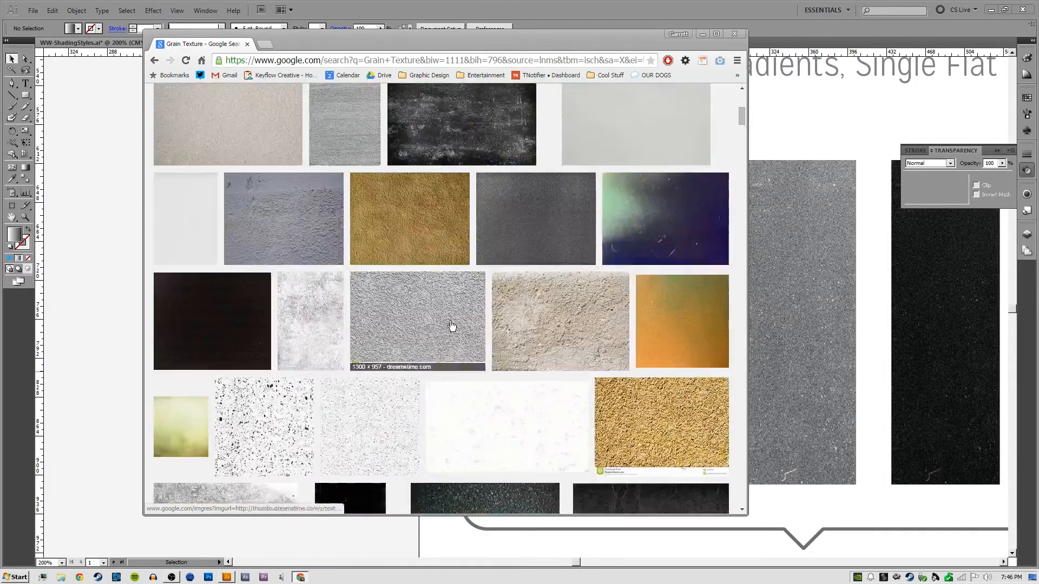
{"action": "scroll", "coordinate": [452, 325], "scroll_direction": "up", "scroll_amount": 4}
{"action": "left_click", "coordinate": [680, 432]}
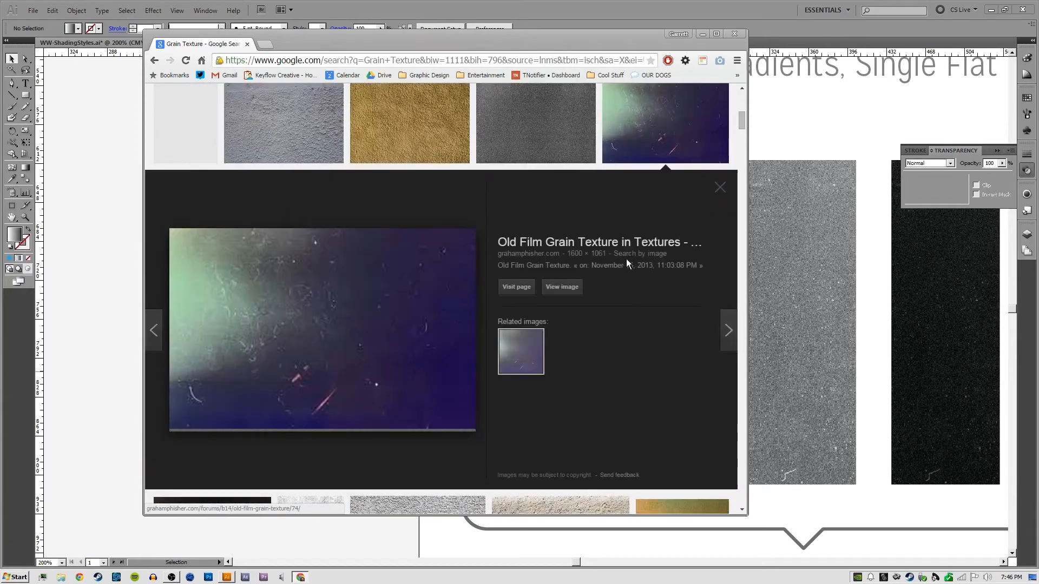
Open the original image of the old film grain texture and enlarge it to full size
{"action": "left_click", "coordinate": [572, 290]}
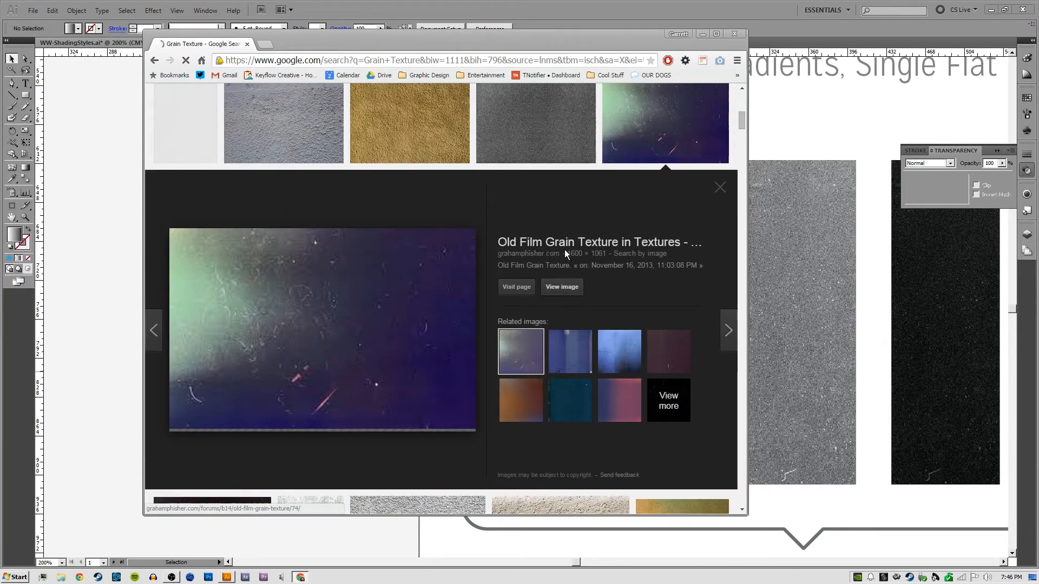
{"action": "left_click", "coordinate": [571, 297]}
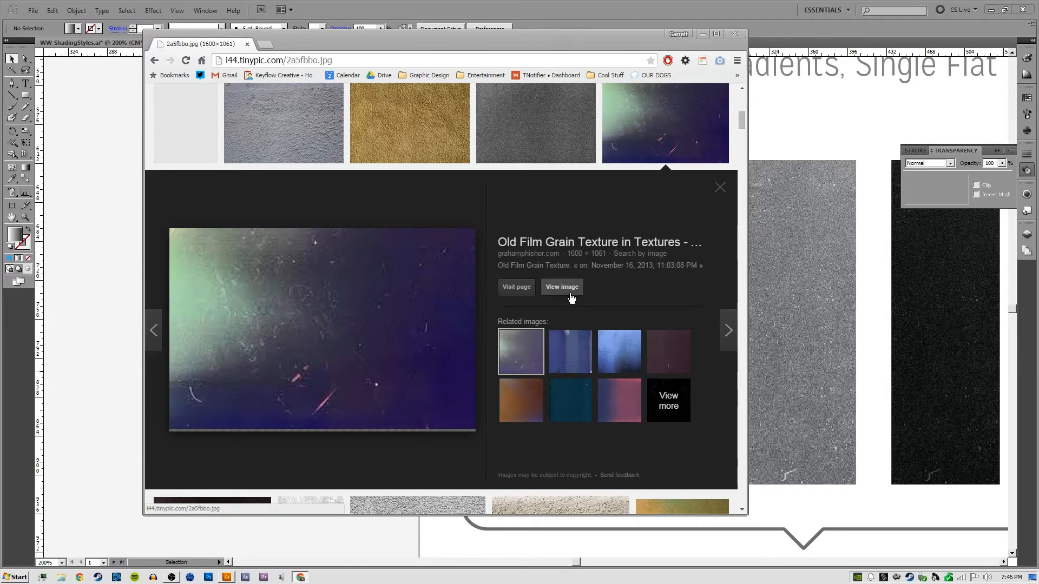
{"action": "left_click", "coordinate": [558, 272]}
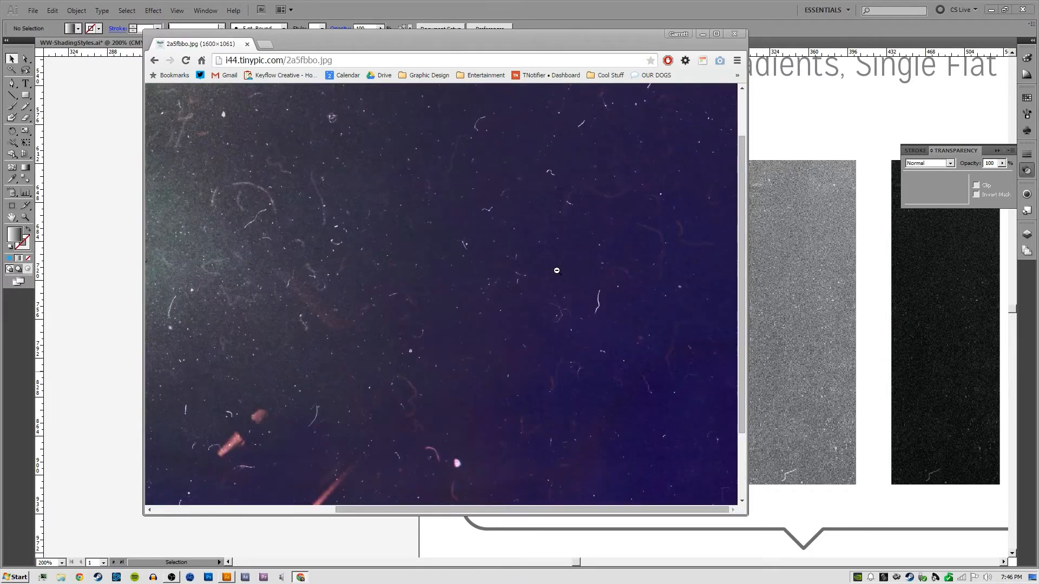
Copy the film grain image from the browser and paste it into the Illustrator document
{"action": "right_click", "coordinate": [476, 268]}
{"action": "left_click", "coordinate": [519, 300]}
{"action": "left_click", "coordinate": [89, 289]}
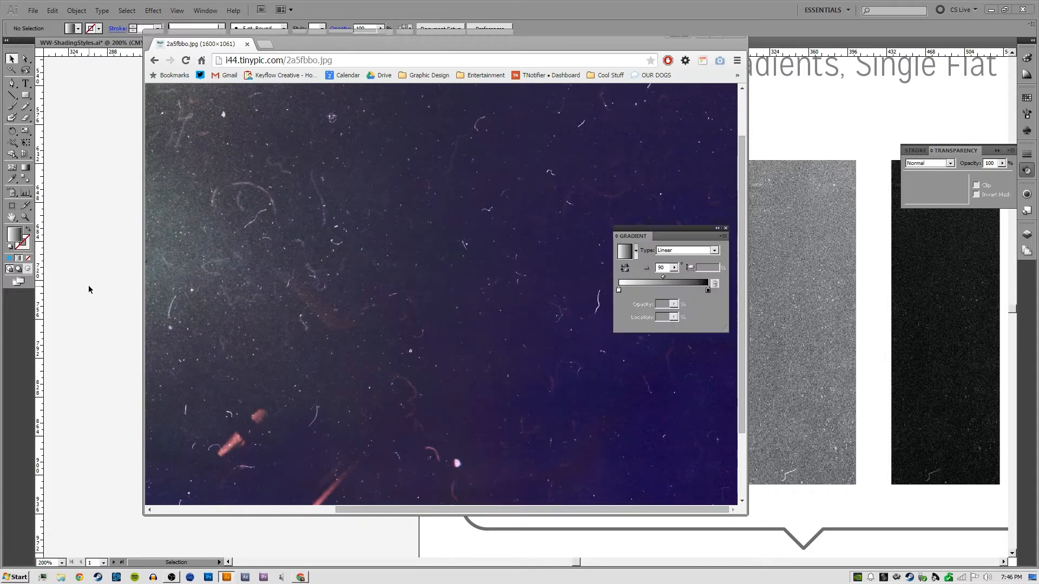
{"action": "key", "text": "ctrl+v"}
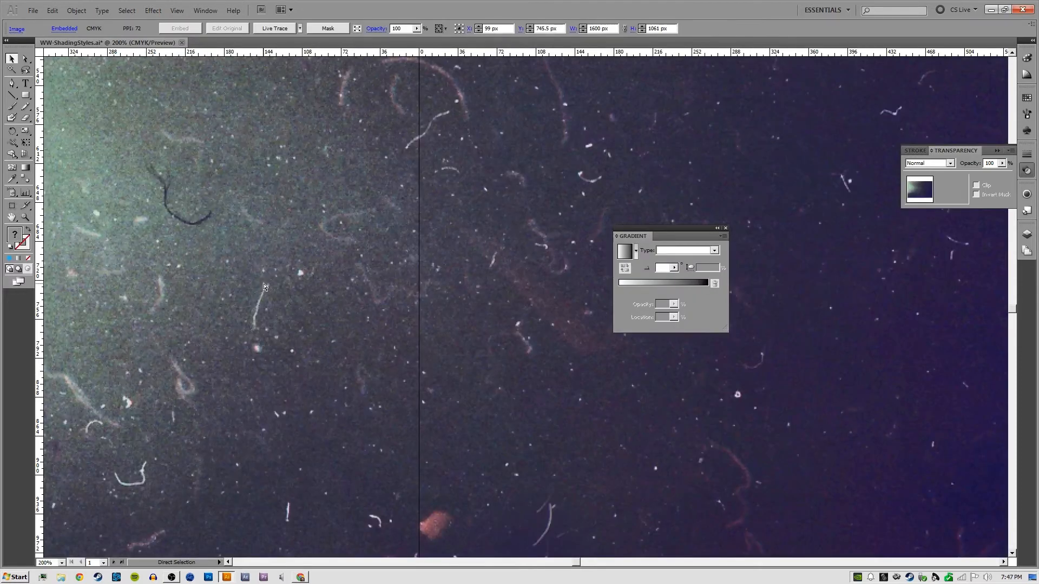
Rotate the film grain image upright and scale it to about 209 × 315 px, covering the practice rectangle
{"action": "key", "text": "ctrl+minus"}
{"action": "key", "text": "ctrl+minus"}
{"action": "key", "text": "ctrl+minus"}
{"action": "key", "text": "ctrl+minus"}
{"action": "left_click_drag", "start_coordinate": [742, 164], "coordinate": [476, 331]}
{"action": "left_click_drag", "start_coordinate": [469, 294], "coordinate": [489, 267]}
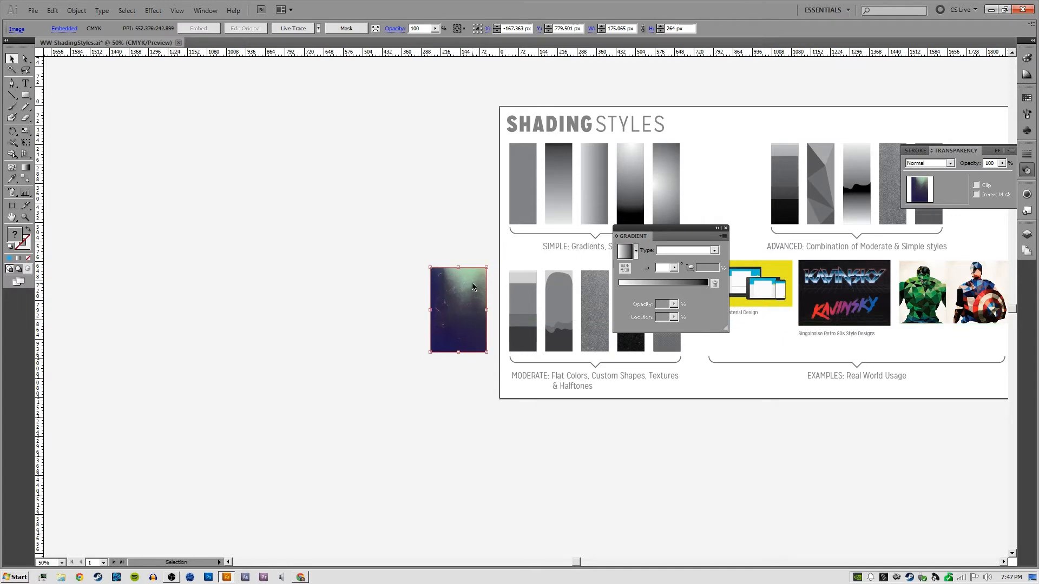
Select the practice rectangle in Outline mode, paste a copy of it in place above the grain image, and return to Preview
{"action": "left_click", "coordinate": [469, 234]}
{"action": "key", "text": "ctrl+equal"}
{"action": "key", "text": "ctrl+equal"}
{"action": "key", "text": "ctrl+equal"}
{"action": "left_click_drag", "start_coordinate": [331, 260], "coordinate": [361, 284]}
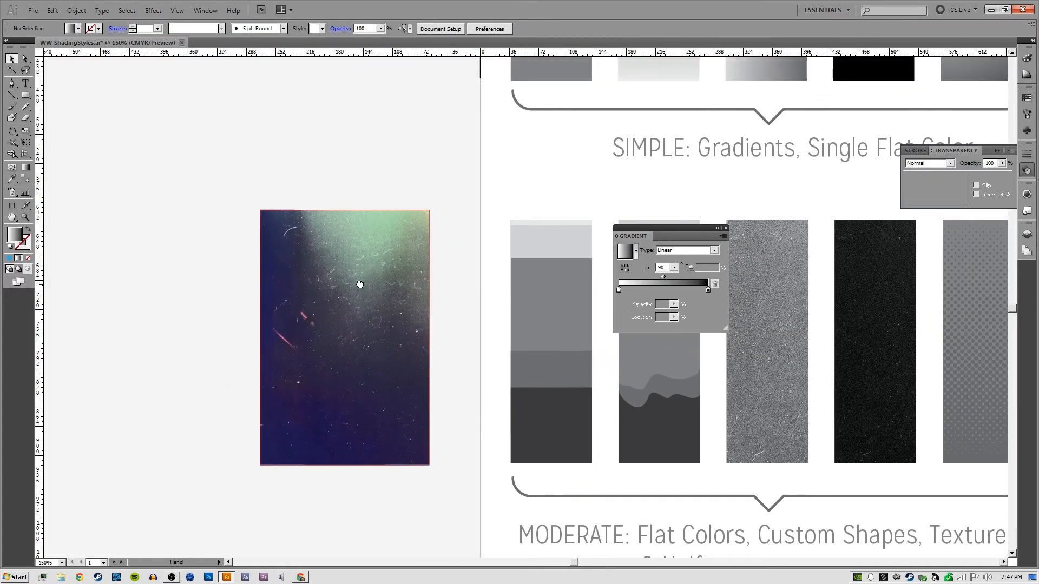
{"action": "left_click", "coordinate": [368, 275]}
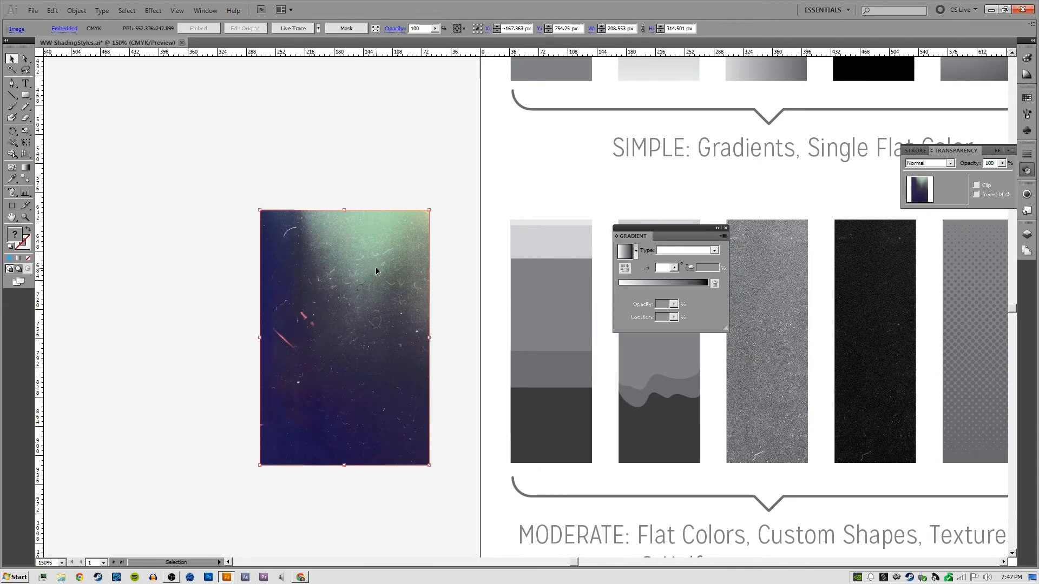
{"action": "key", "text": "ctrl+y"}
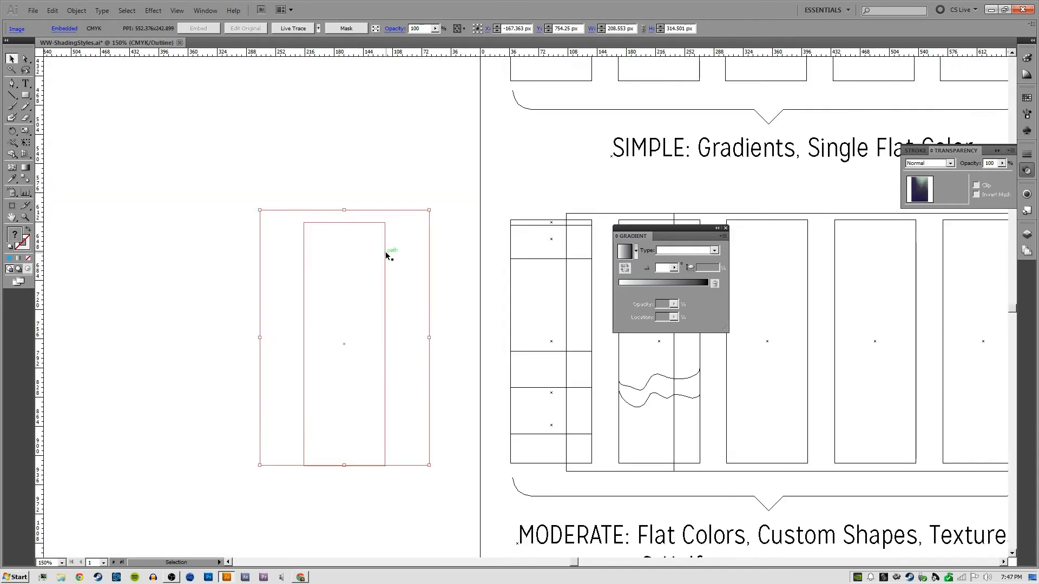
{"action": "left_click", "coordinate": [389, 253]}
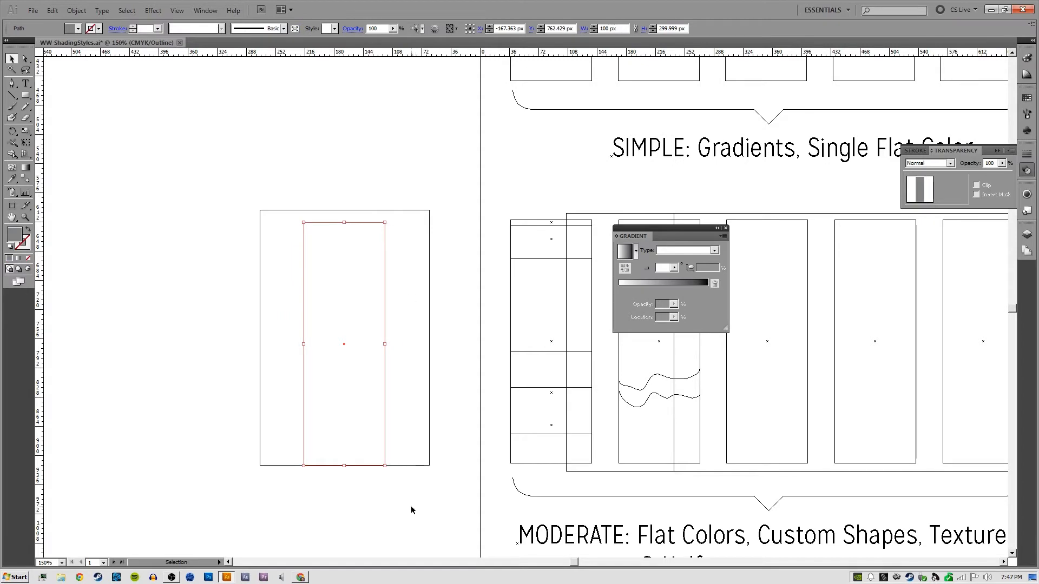
{"action": "key", "text": "a"}
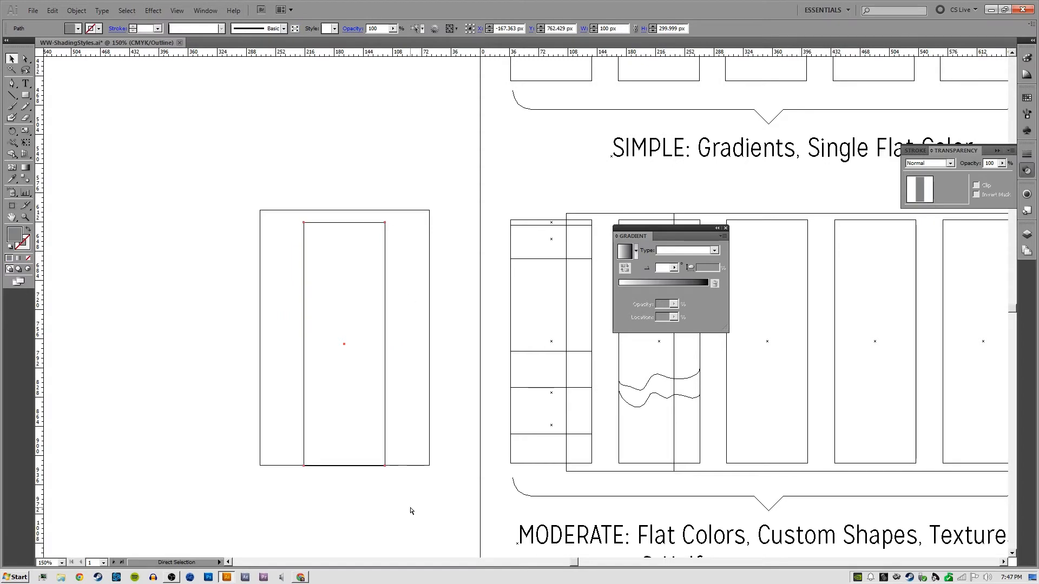
{"action": "key", "text": "ctrl+shift+bracketright"}
{"action": "key", "text": "ctrl+y"}
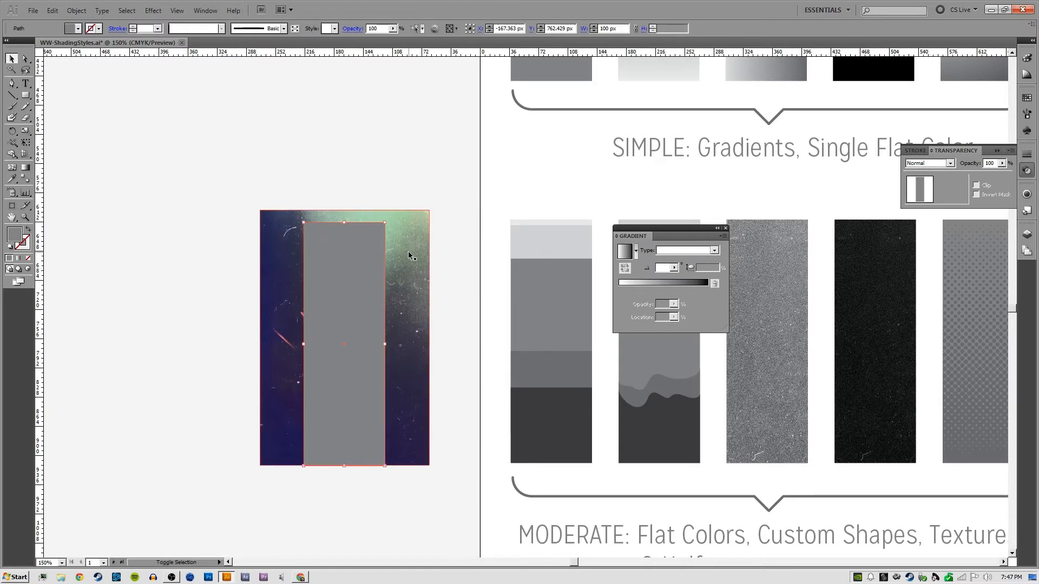
Make a clipping mask from the rectangle copy and the film grain image
{"action": "left_click", "coordinate": [409, 252], "text": "shift"}
{"action": "right_click", "coordinate": [410, 251]}
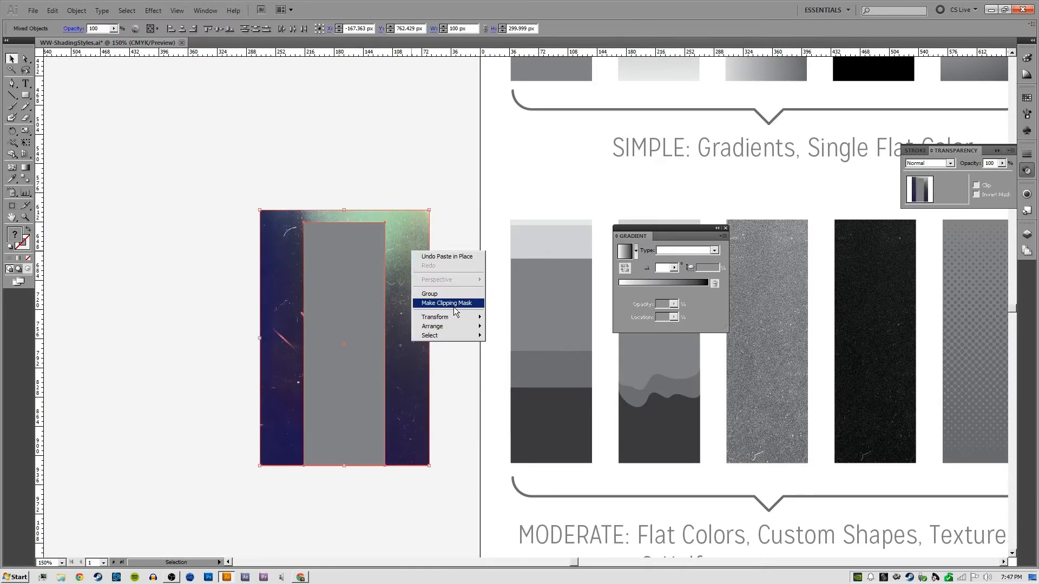
{"action": "left_click", "coordinate": [454, 307]}
{"action": "left_click", "coordinate": [428, 245]}
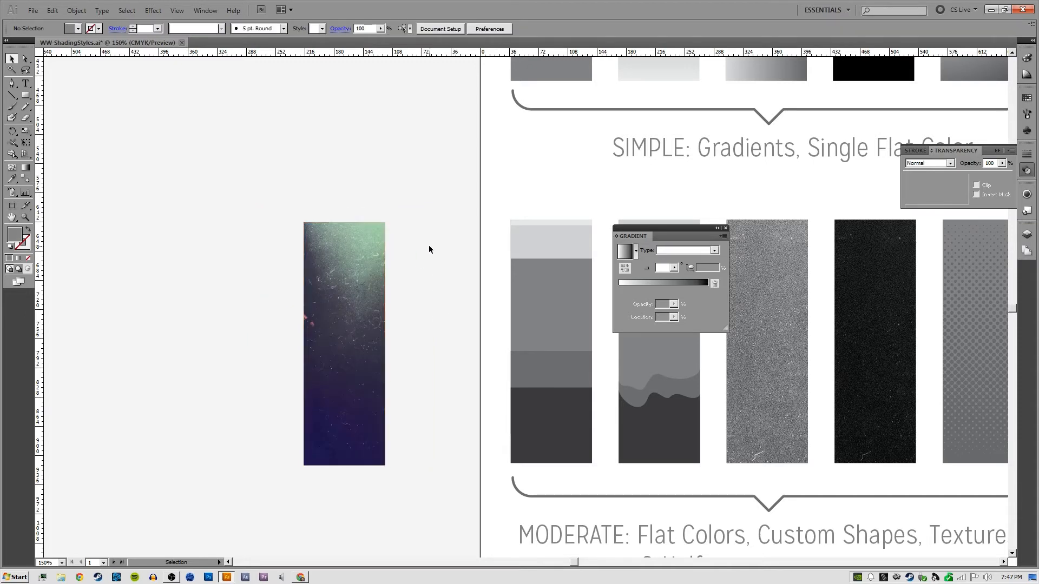
Set the clipped film grain texture's blending mode to Overlay
{"action": "left_click", "coordinate": [355, 262]}
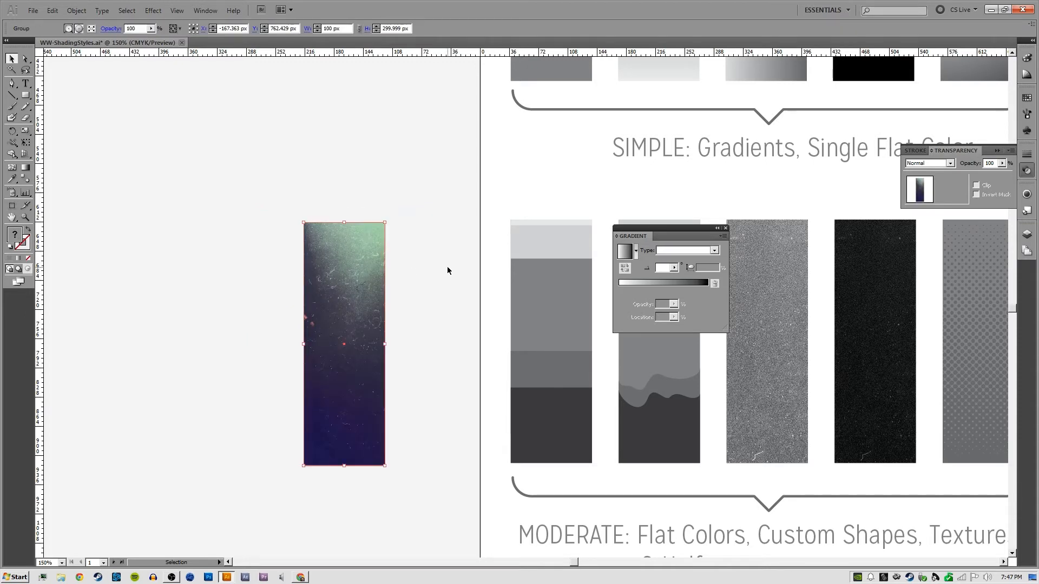
{"action": "left_click", "coordinate": [448, 269]}
{"action": "left_click", "coordinate": [328, 263]}
{"action": "left_click", "coordinate": [951, 163]}
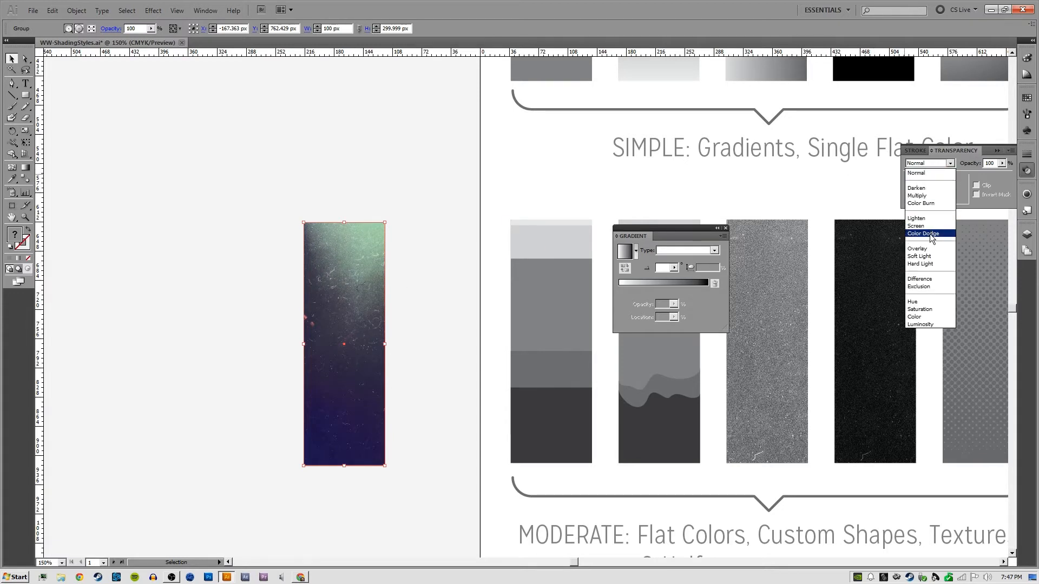
{"action": "left_click", "coordinate": [931, 253]}
Try the Multiply blending mode on the clipped texture and return it to Overlay
{"action": "left_click", "coordinate": [951, 164]}
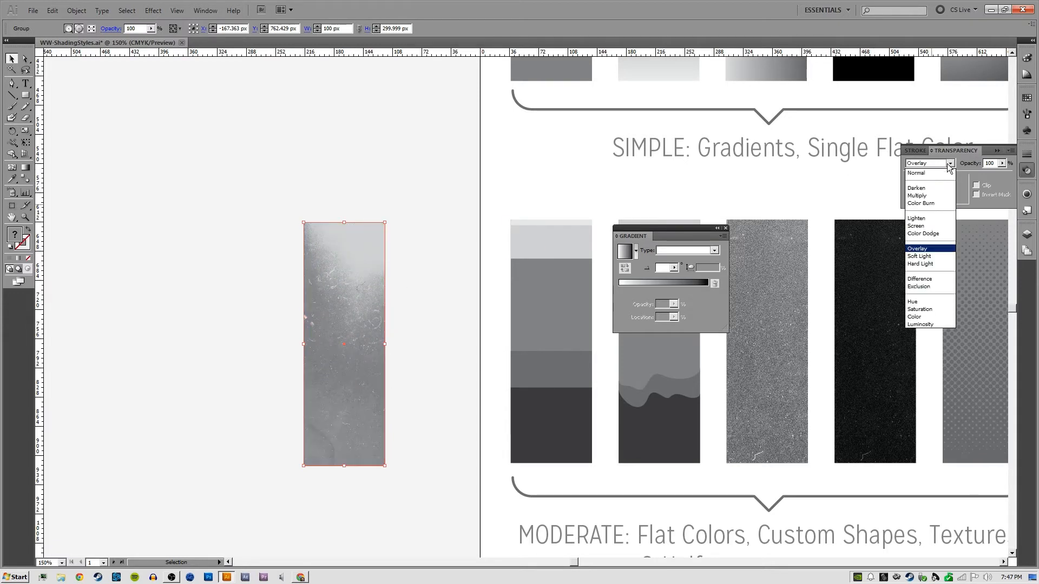
{"action": "left_click", "coordinate": [943, 194]}
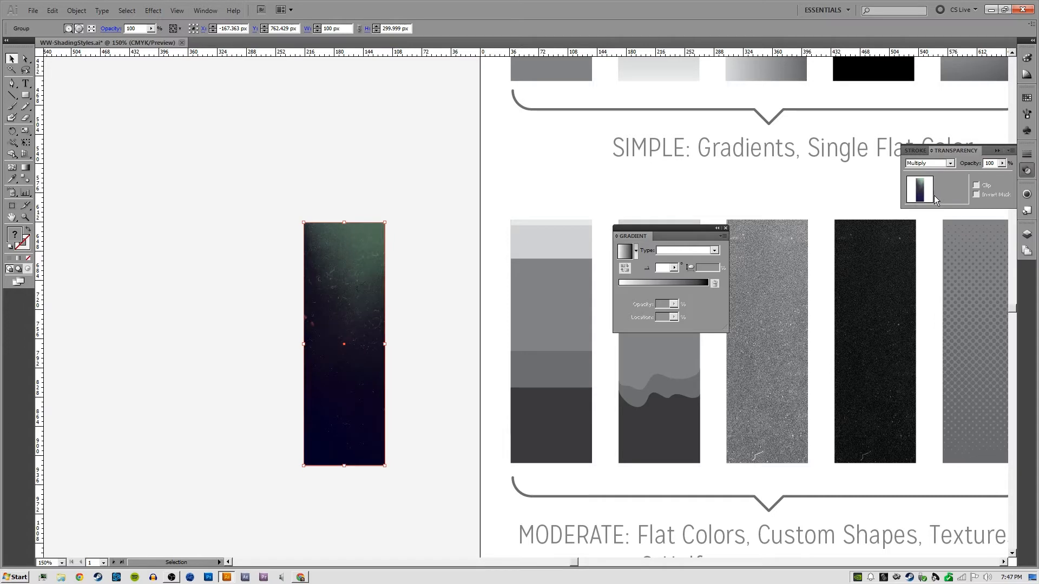
{"action": "left_click", "coordinate": [951, 163]}
{"action": "left_click", "coordinate": [931, 251]}
{"action": "left_click", "coordinate": [473, 146]}
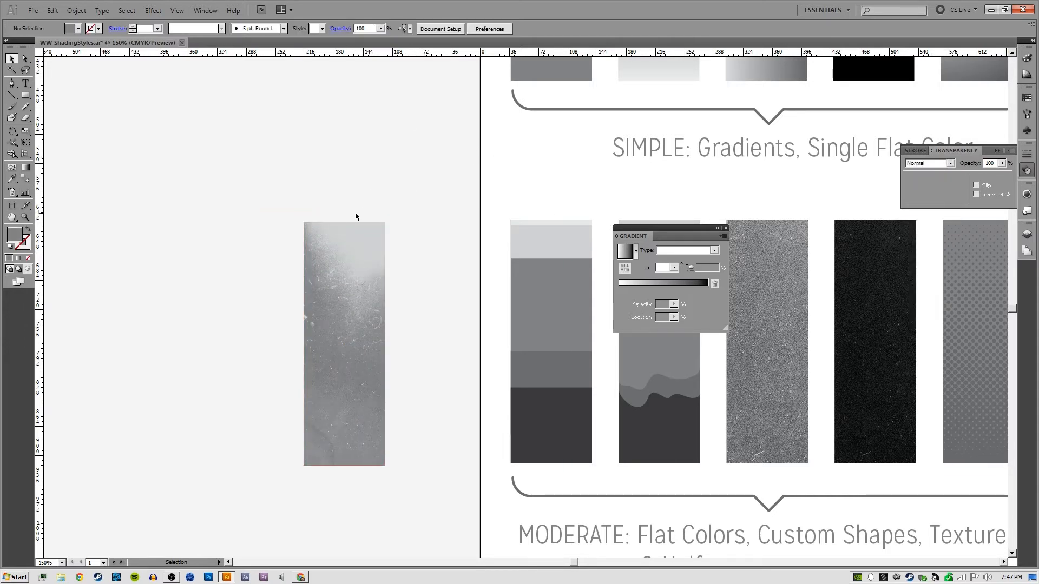
Try swatches on the practice rectangle beneath the texture, starting with bright blue, and fill it with tan
{"action": "left_click", "coordinate": [333, 314]}
{"action": "left_click", "coordinate": [346, 312]}
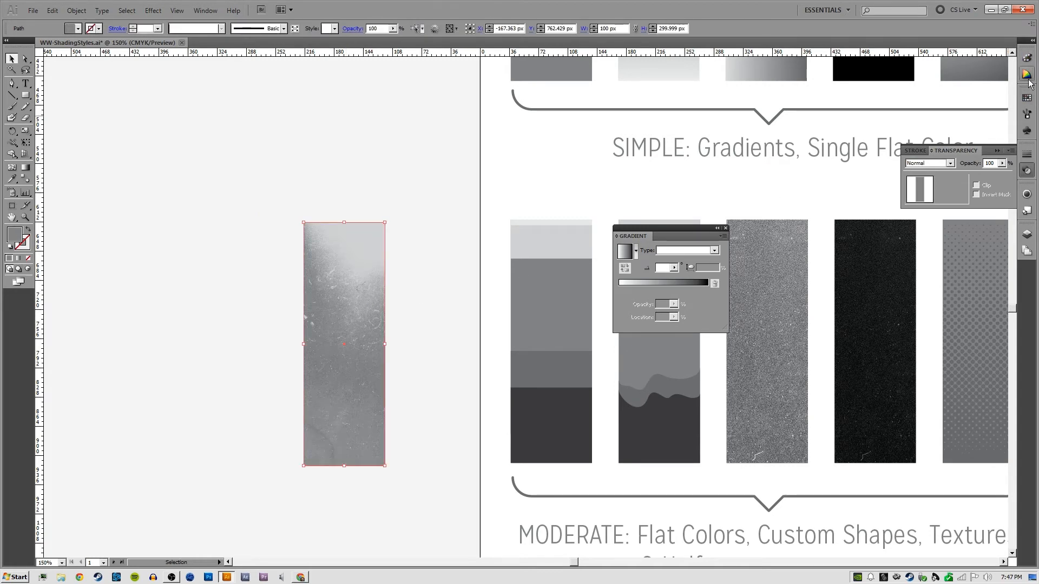
{"action": "left_click", "coordinate": [1027, 97]}
{"action": "left_click", "coordinate": [959, 104]}
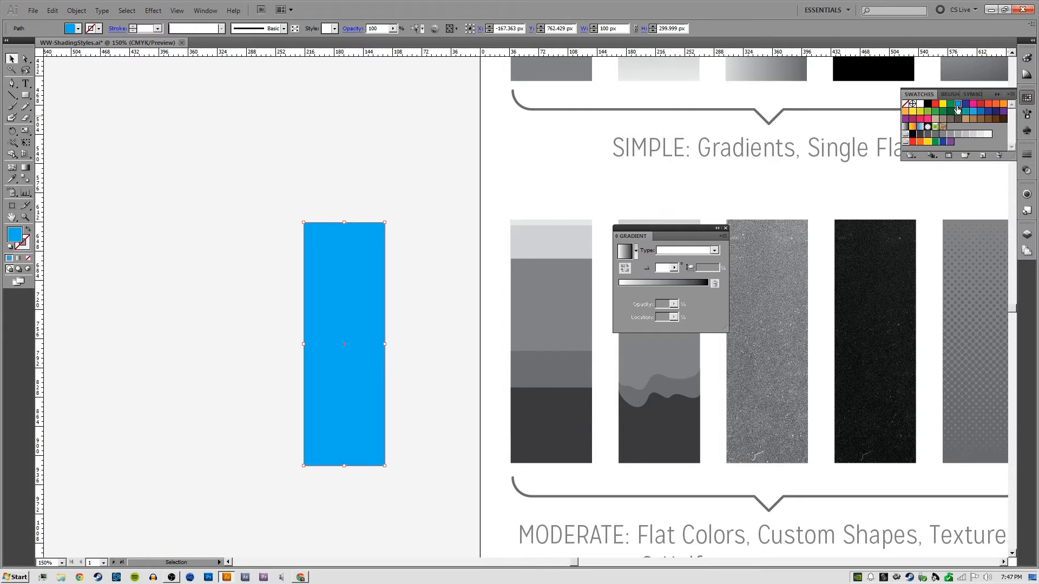
{"action": "left_click", "coordinate": [956, 119]}
{"action": "left_click", "coordinate": [966, 119]}
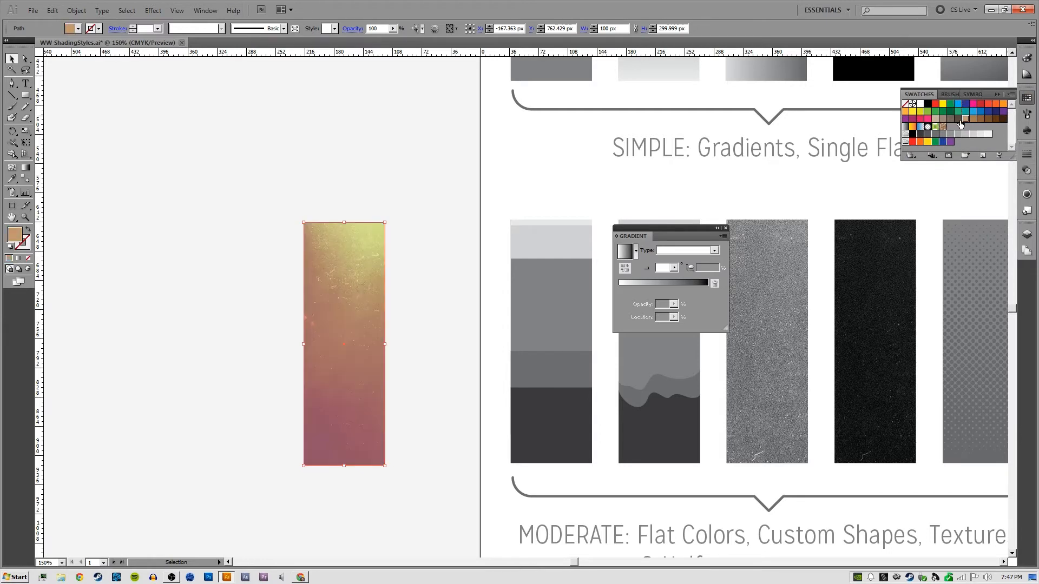
Try taupe, tan and warm grey swatches on the practice rectangle beneath the Overlay texture
{"action": "left_click", "coordinate": [958, 119]}
{"action": "left_click", "coordinate": [944, 119]}
{"action": "left_click", "coordinate": [951, 120]}
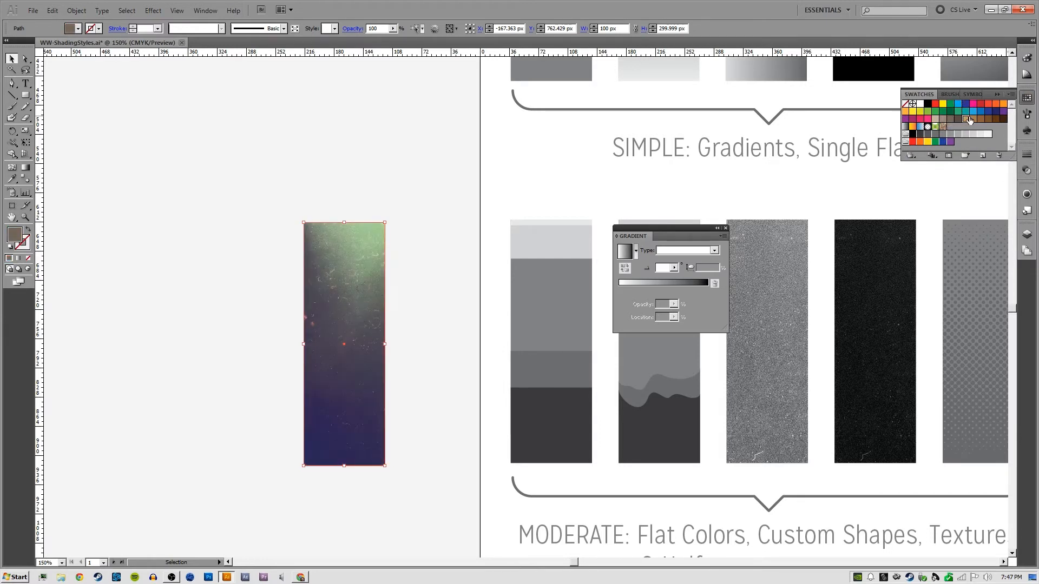
{"action": "left_click", "coordinate": [966, 119]}
{"action": "left_click", "coordinate": [973, 119]}
{"action": "left_click", "coordinate": [966, 119]}
{"action": "left_click", "coordinate": [943, 119]}
Try neutral greys from light to dark on the rectangle beneath the texture, ending on a dark grey
{"action": "left_click", "coordinate": [950, 134]}
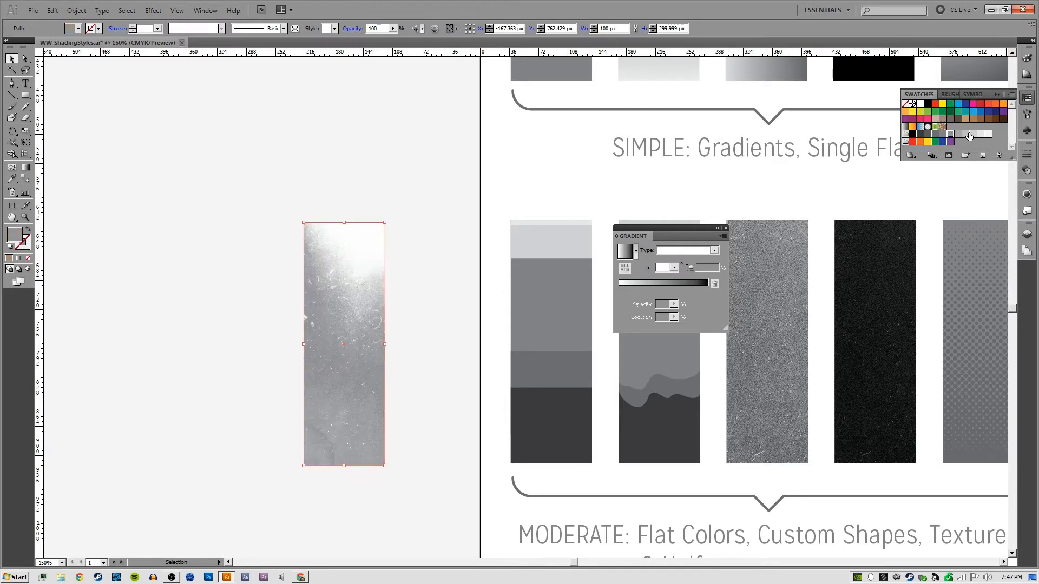
{"action": "left_click", "coordinate": [973, 134]}
{"action": "left_click", "coordinate": [980, 134]}
{"action": "left_click", "coordinate": [958, 134]}
{"action": "left_click", "coordinate": [941, 135]}
{"action": "left_click", "coordinate": [928, 135]}
{"action": "left_click", "coordinate": [919, 135]}
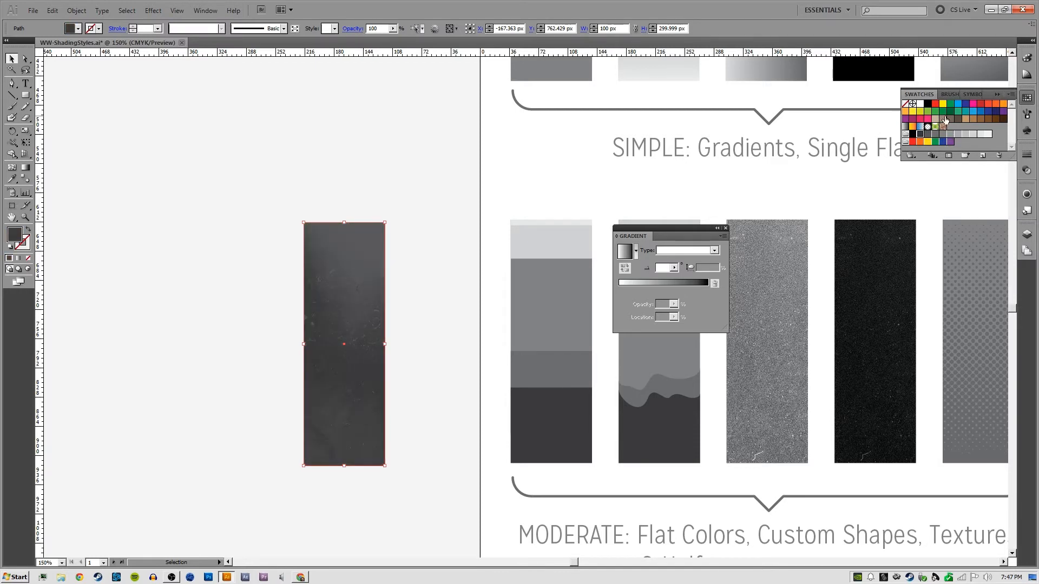
Try brown, blue, green, pink and purple swatches on the rectangle beneath the texture, ending on magenta
{"action": "left_click", "coordinate": [965, 119]}
{"action": "left_click", "coordinate": [972, 119]}
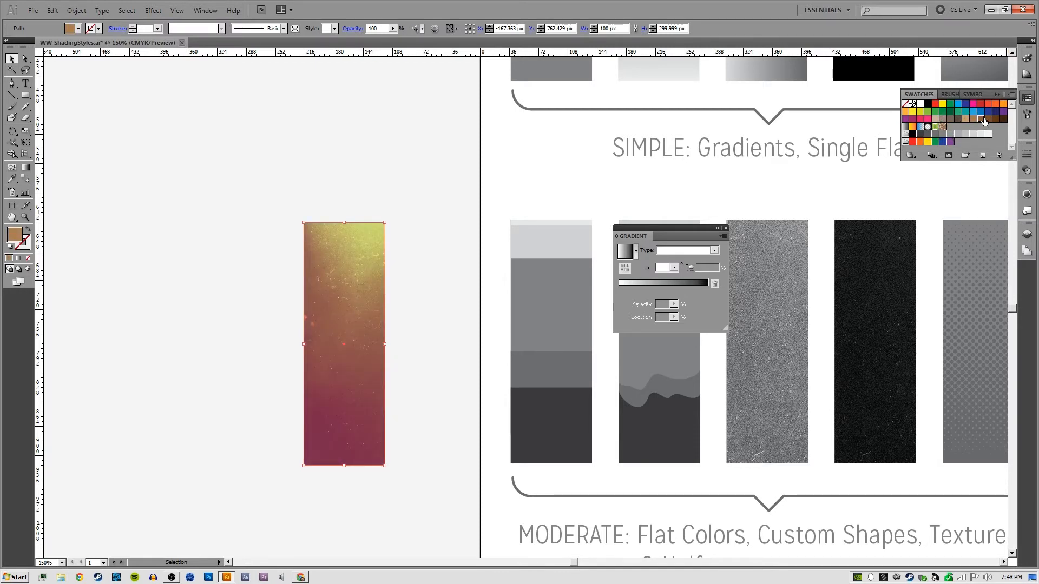
{"action": "left_click", "coordinate": [989, 119]}
{"action": "left_click", "coordinate": [973, 111]}
{"action": "left_click", "coordinate": [957, 112]}
{"action": "left_click", "coordinate": [958, 120]}
{"action": "left_click", "coordinate": [943, 112]}
{"action": "left_click", "coordinate": [928, 114]}
{"action": "left_click", "coordinate": [920, 119]}
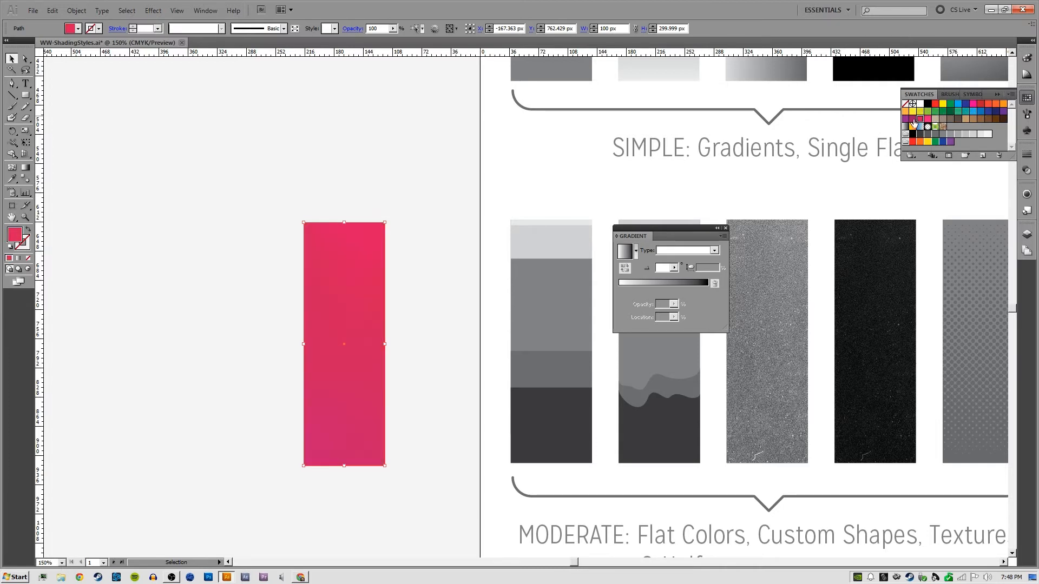
{"action": "left_click", "coordinate": [913, 119]}
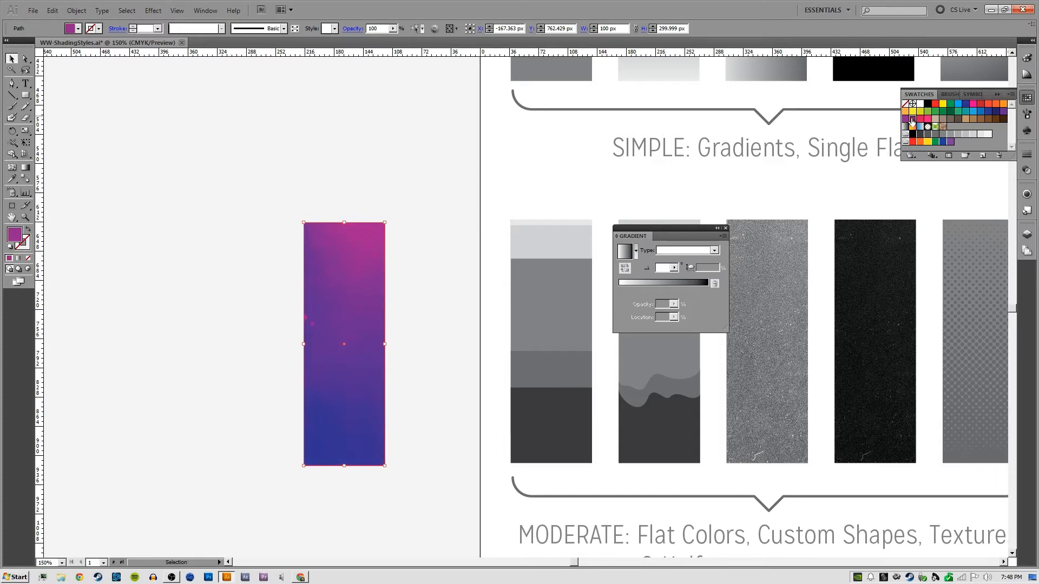
Examine the texture's blending over the magenta rectangle up close, and look over the reference texture and halftone samples
{"action": "left_click", "coordinate": [389, 167]}
{"action": "scroll", "coordinate": [399, 225], "scroll_direction": "left", "scroll_amount": 3}
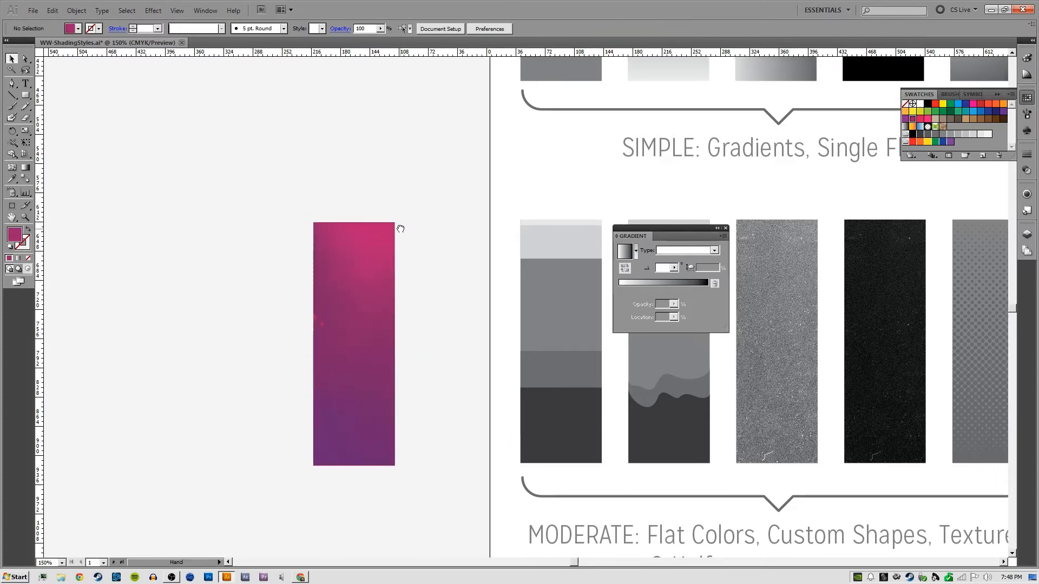
{"action": "key", "text": "ctrl+="}
{"action": "key", "text": "ctrl+="}
{"action": "scroll", "coordinate": [391, 283], "scroll_direction": "down", "scroll_amount": 2}
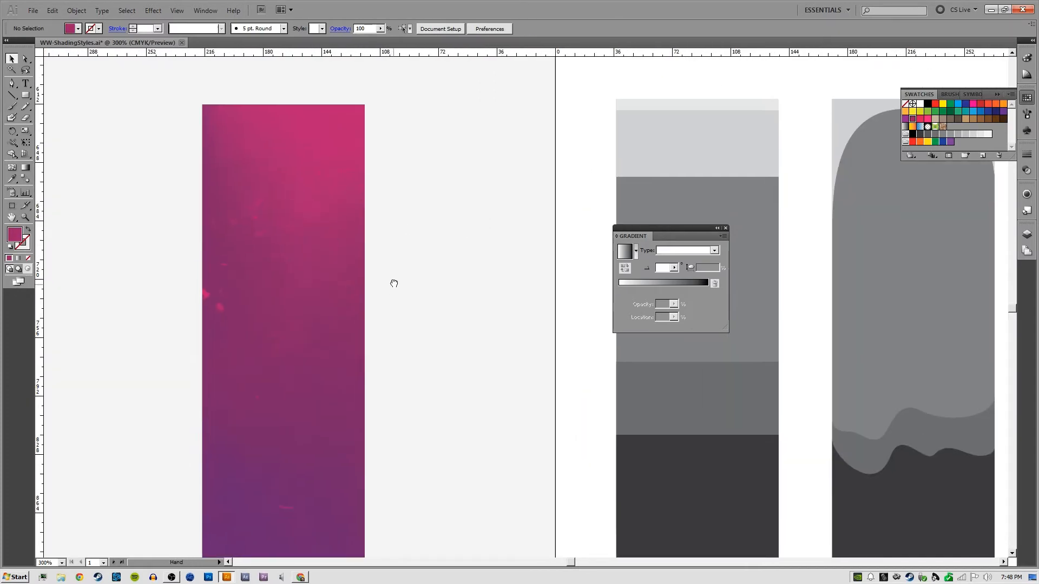
{"action": "scroll", "coordinate": [368, 204], "scroll_direction": "left", "scroll_amount": 2}
{"action": "key", "text": "ctrl+minus"}
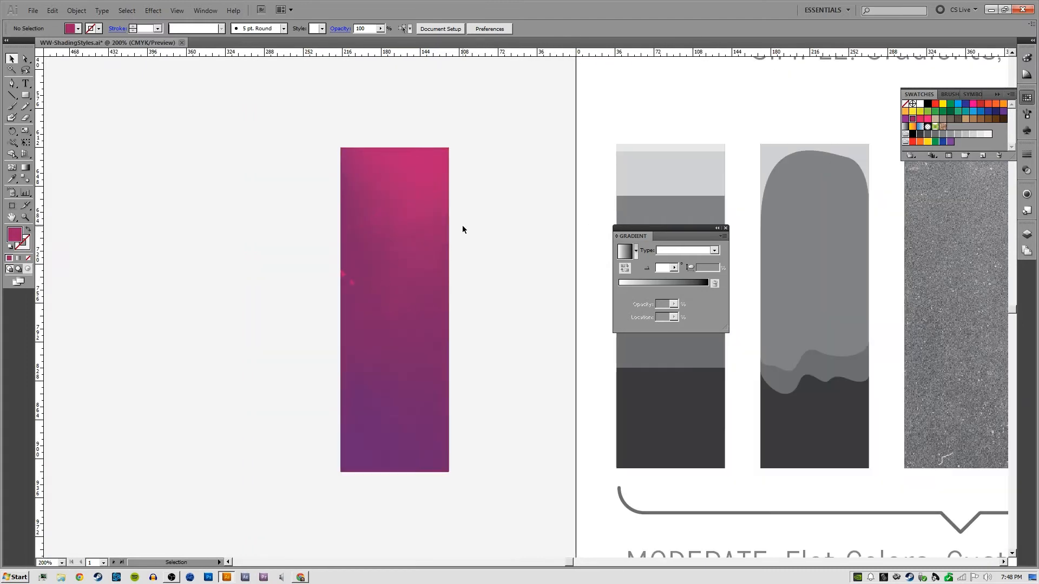
{"action": "scroll", "coordinate": [466, 225], "scroll_direction": "right", "scroll_amount": 2}
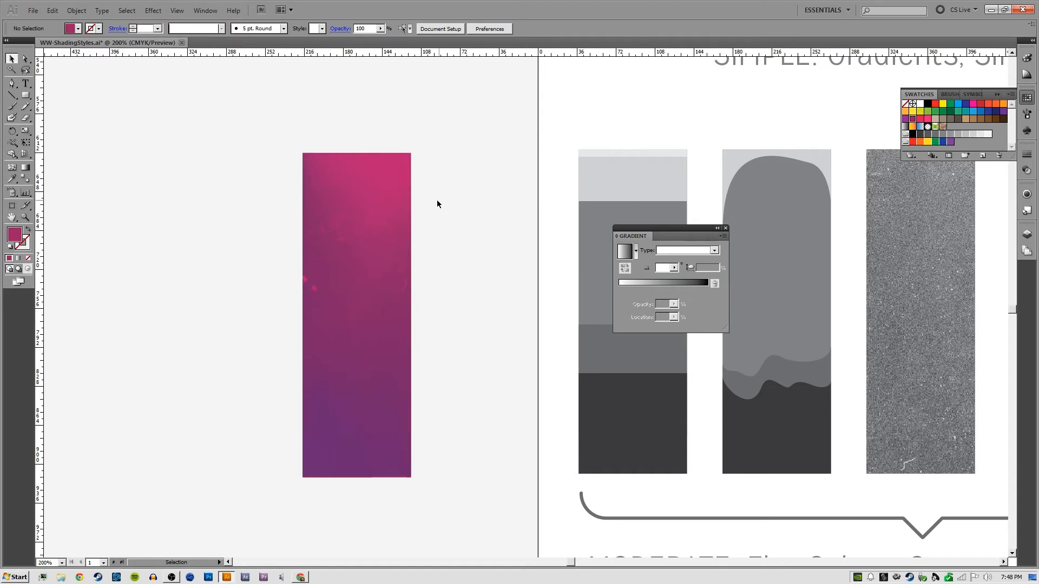
{"action": "left_click", "coordinate": [380, 233]}
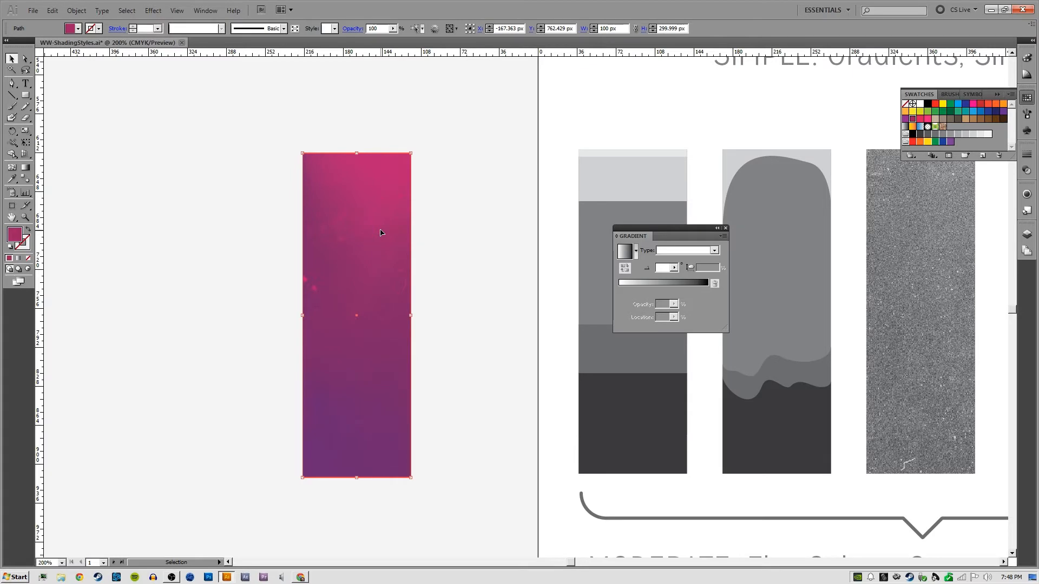
{"action": "left_click_drag", "start_coordinate": [496, 247], "coordinate": [121, 187]}
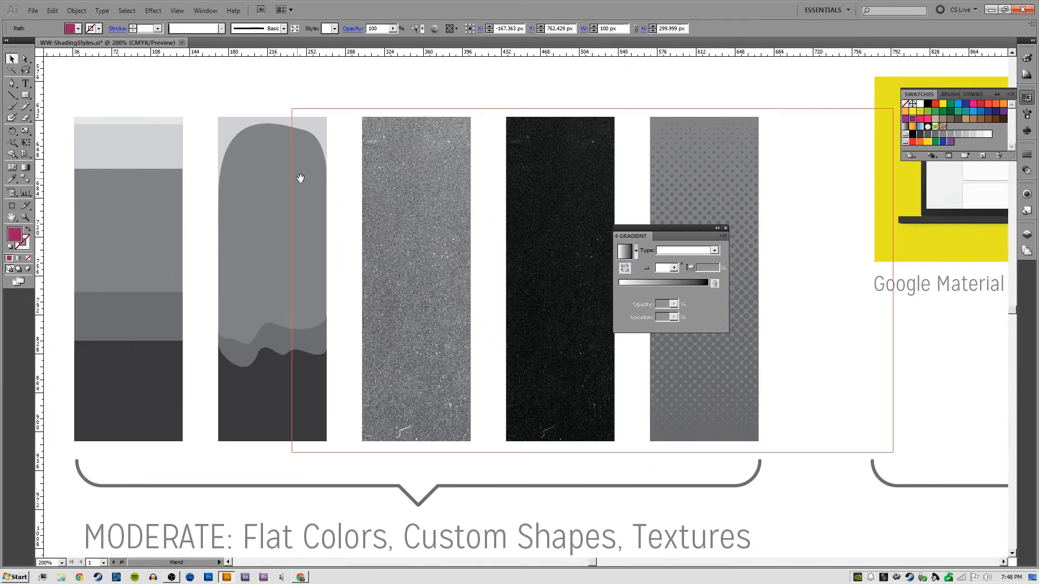
{"action": "left_click_drag", "start_coordinate": [563, 183], "coordinate": [420, 189]}
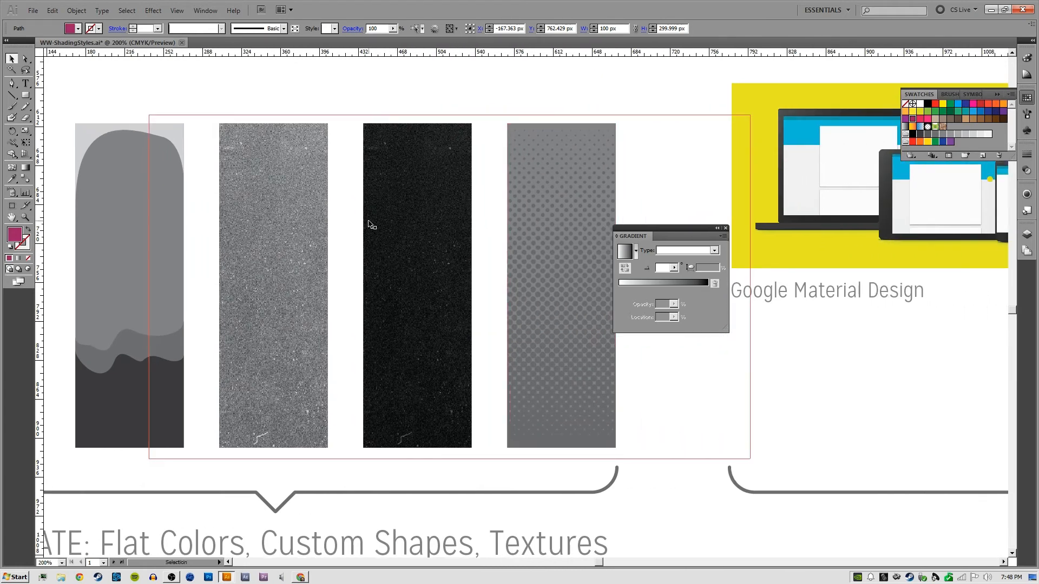
{"action": "left_click_drag", "start_coordinate": [298, 207], "coordinate": [653, 190]}
{"action": "left_click_drag", "start_coordinate": [133, 196], "coordinate": [355, 201]}
Undo the removal of the magenta rectangle beneath the film grain texture
{"action": "left_click", "coordinate": [391, 199]}
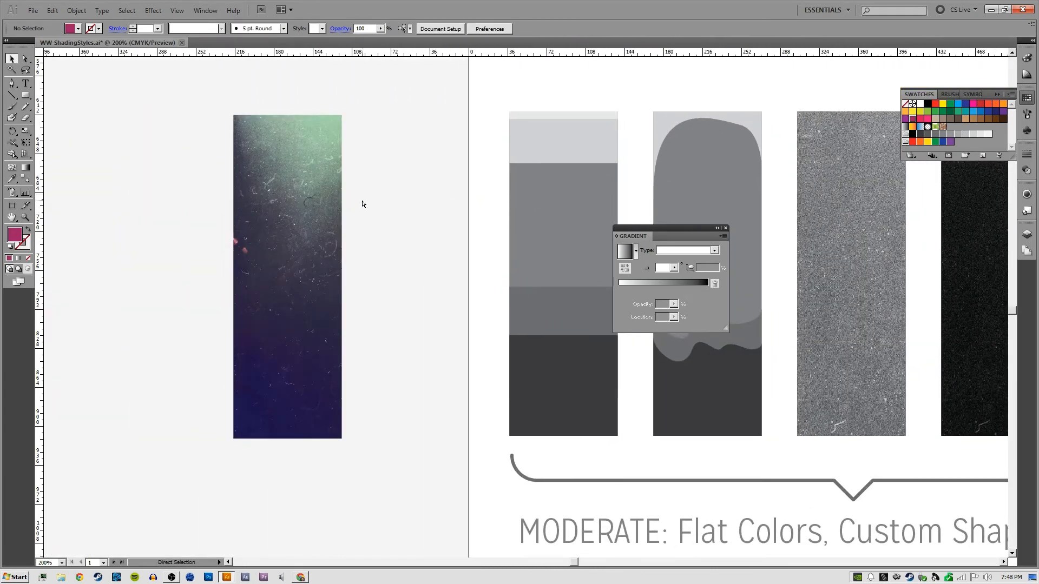
{"action": "key", "text": "ctrl+z"}
{"action": "key", "text": "ctrl+z"}
{"action": "key", "text": "ctrl+z"}
{"action": "key", "text": "ctrl+z"}
{"action": "key", "text": "ctrl+z"}
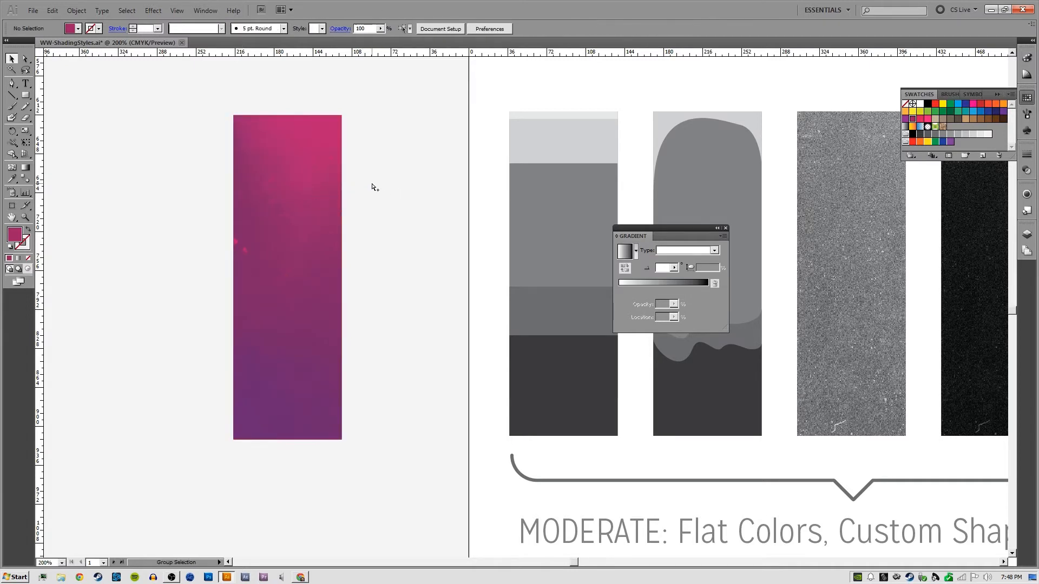
Delete the clipped film grain texture and fill the practice rectangle with the middle grey sampled from the banded reference rectangle
{"action": "left_click", "coordinate": [303, 185]}
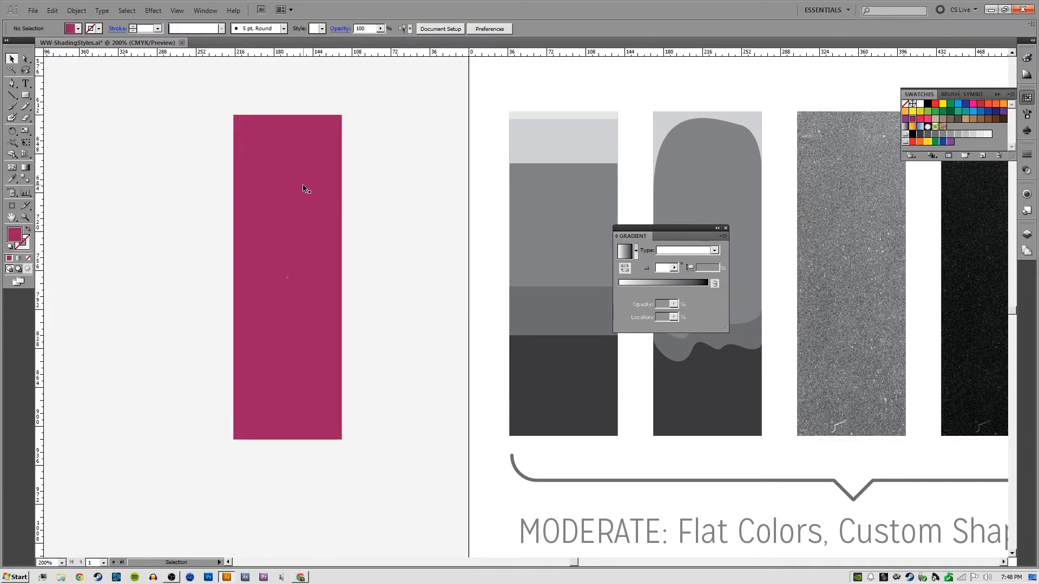
{"action": "key", "text": "i"}
{"action": "left_click", "coordinate": [547, 206]}
{"action": "left_click", "coordinate": [406, 204], "text": "ctrl"}
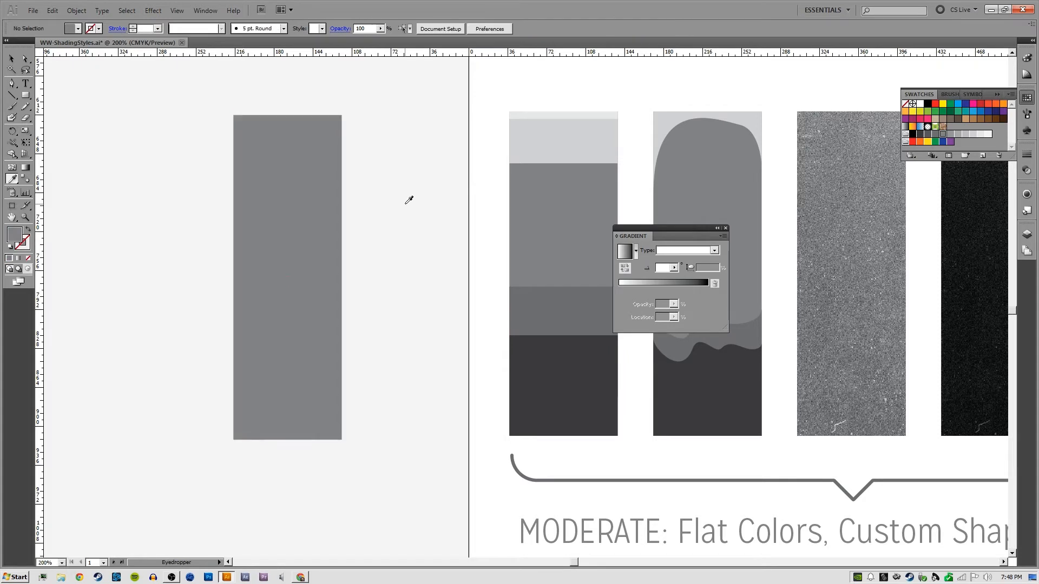
{"action": "key", "text": "v"}
{"action": "left_click_drag", "start_coordinate": [413, 204], "coordinate": [425, 219]}
Fill the practice rectangle with a linear gradient at -90°, running from white at its top to black at its bottom
{"action": "left_click", "coordinate": [310, 257]}
{"action": "key", "text": "g"}
{"action": "left_click", "coordinate": [335, 253]}
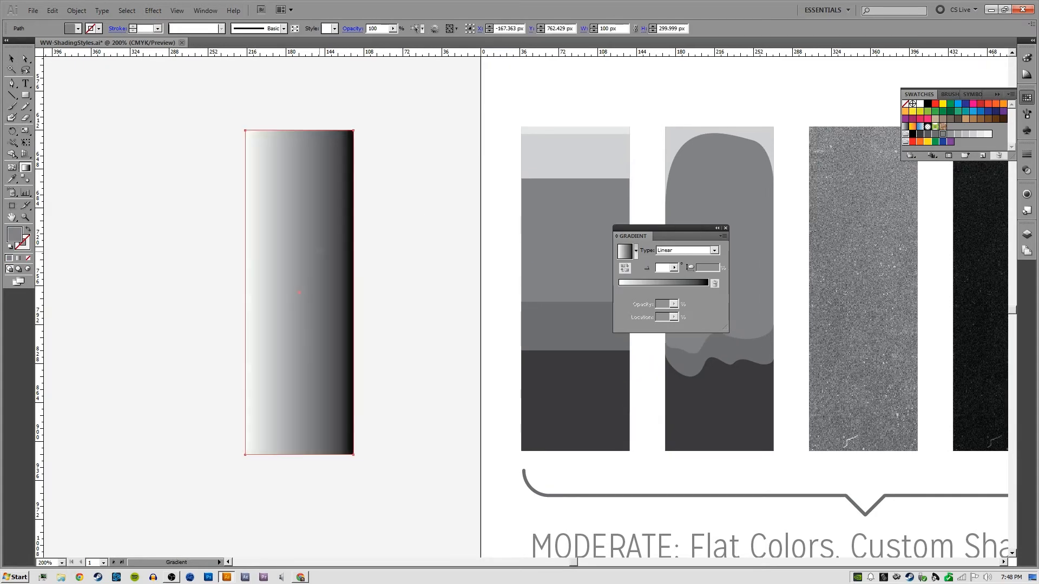
{"action": "key", "text": "ctrl+z"}
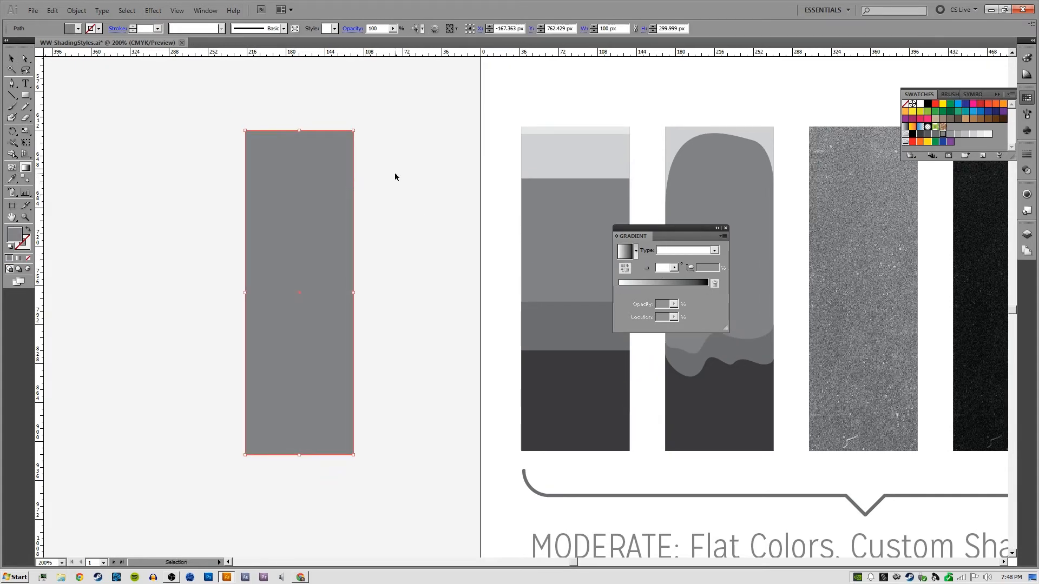
{"action": "key", "text": "v"}
{"action": "key", "text": "g"}
{"action": "left_click", "coordinate": [341, 219]}
{"action": "left_click_drag", "start_coordinate": [299, 131], "coordinate": [311, 446]}
{"action": "key", "text": "v"}
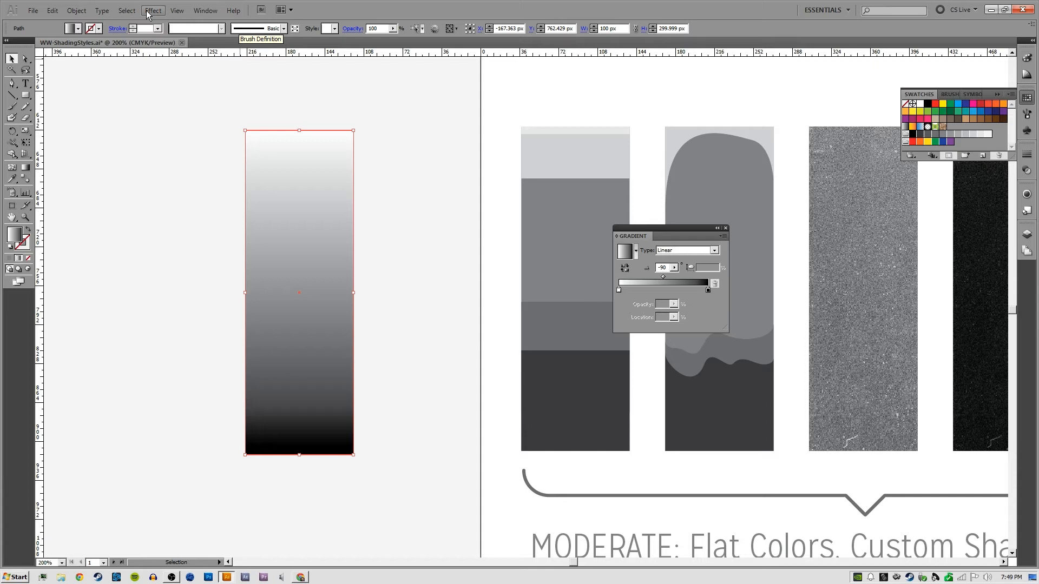
{"action": "left_click", "coordinate": [149, 12]}
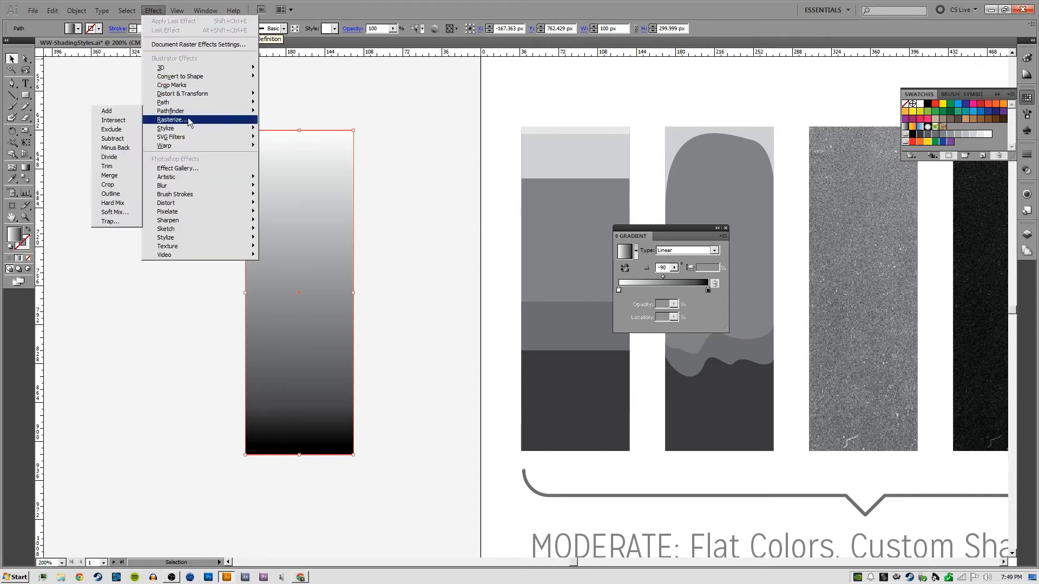
{"action": "left_click", "coordinate": [371, 112]}
{"action": "left_click", "coordinate": [318, 210]}
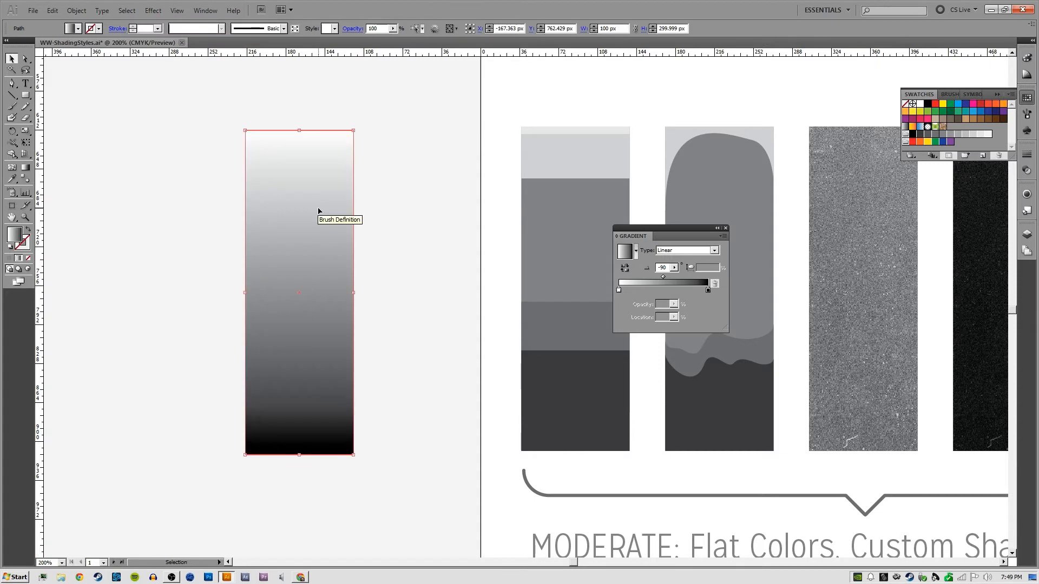
{"action": "left_click", "coordinate": [146, 11]}
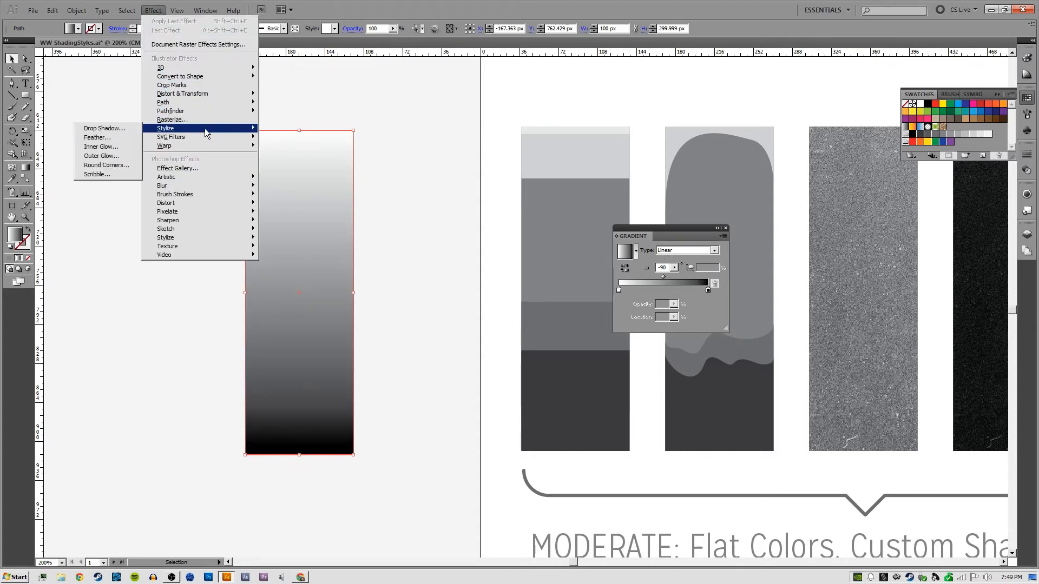
{"action": "mouse_move", "coordinate": [206, 136]}
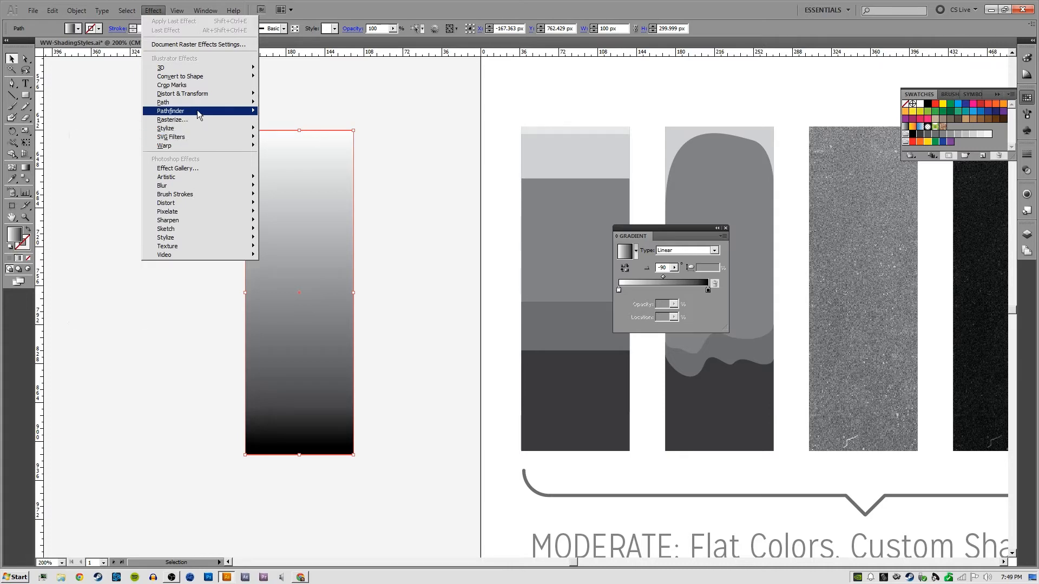
{"action": "mouse_move", "coordinate": [199, 217]}
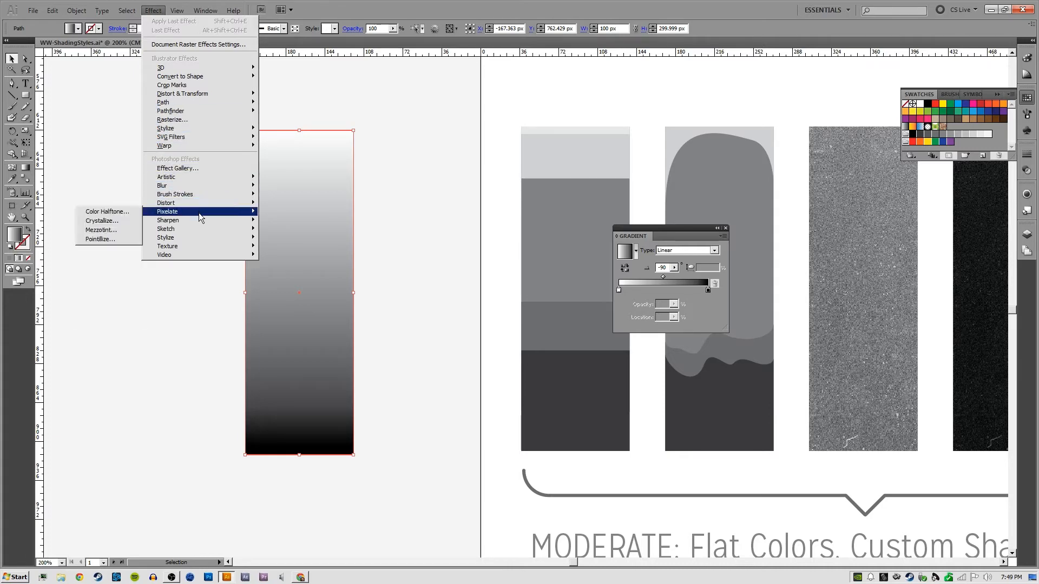
{"action": "left_click", "coordinate": [197, 13]}
Apply the Color Halftone effect to the gradient-filled practice rectangle
{"action": "left_click", "coordinate": [155, 11]}
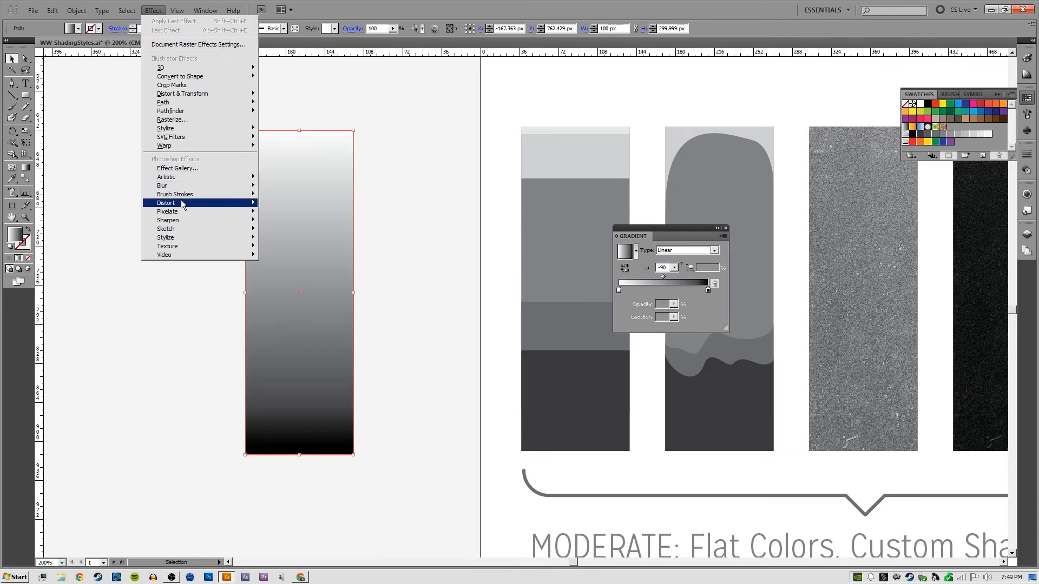
{"action": "mouse_move", "coordinate": [180, 212]}
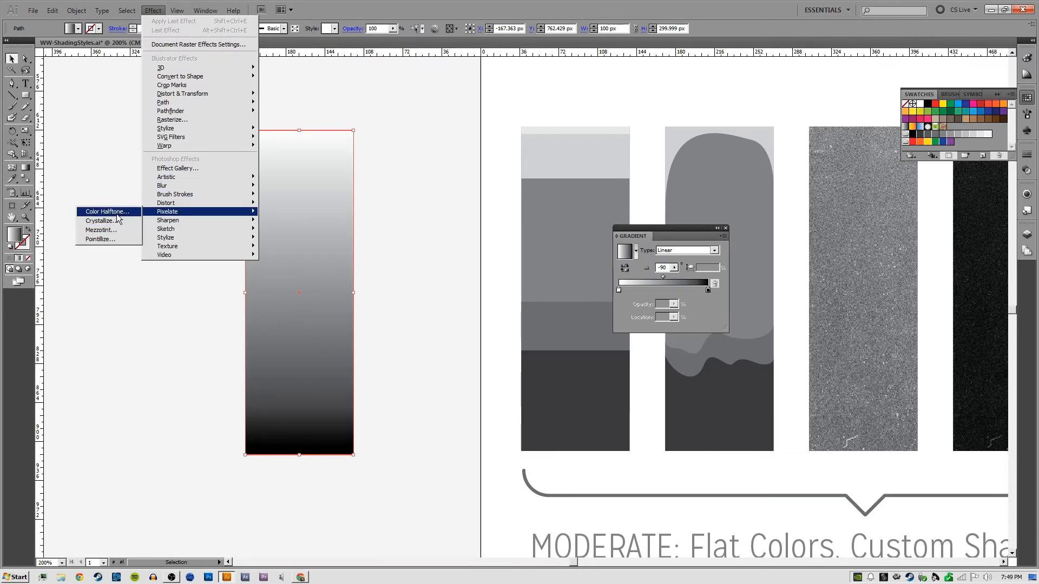
{"action": "left_click", "coordinate": [116, 214]}
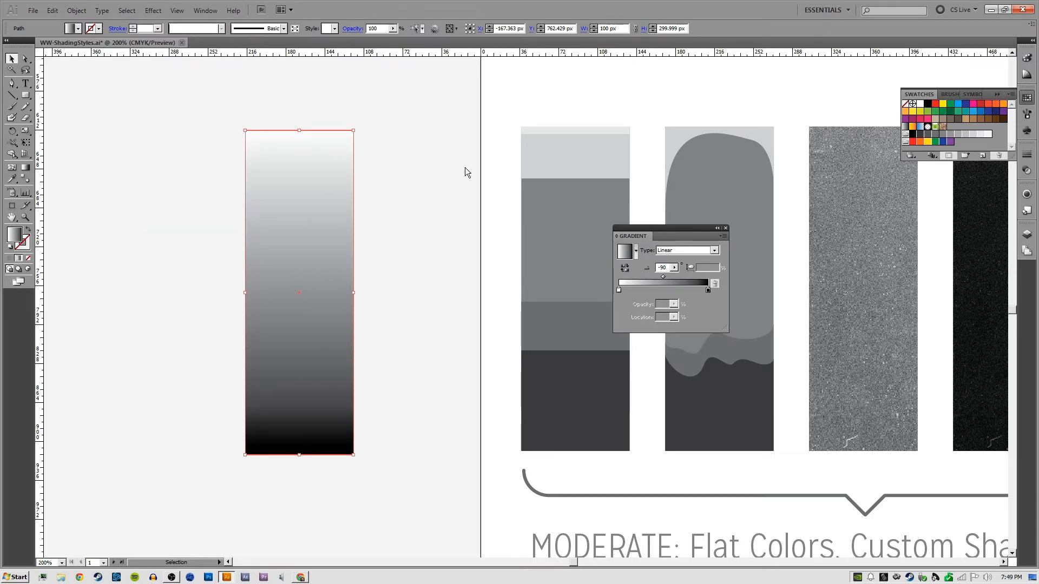
{"action": "left_click_drag", "start_coordinate": [485, 161], "coordinate": [422, 135]}
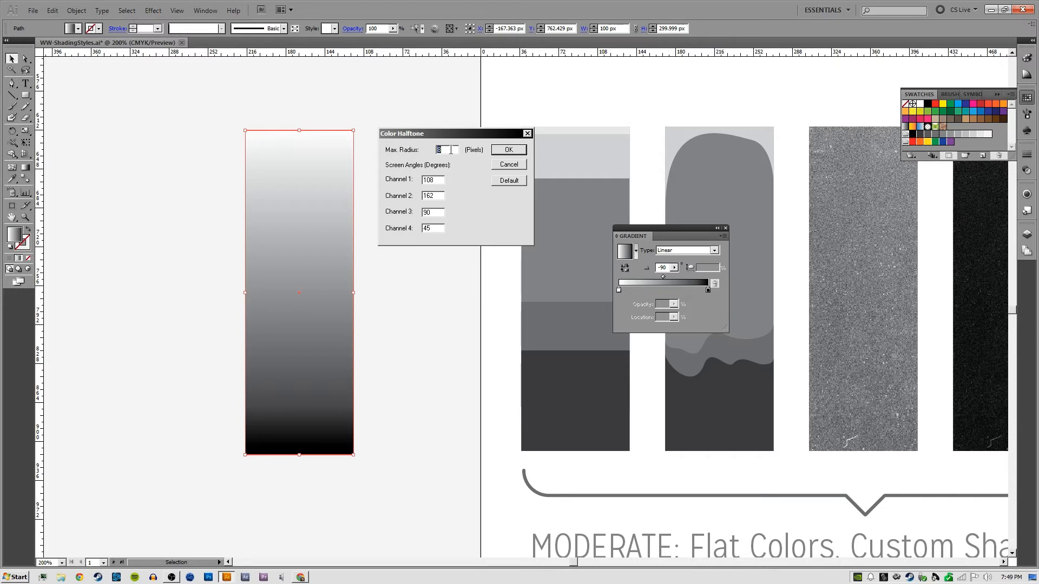
{"action": "left_click", "coordinate": [451, 150]}
{"action": "left_click", "coordinate": [513, 151]}
{"action": "left_click", "coordinate": [453, 150]}
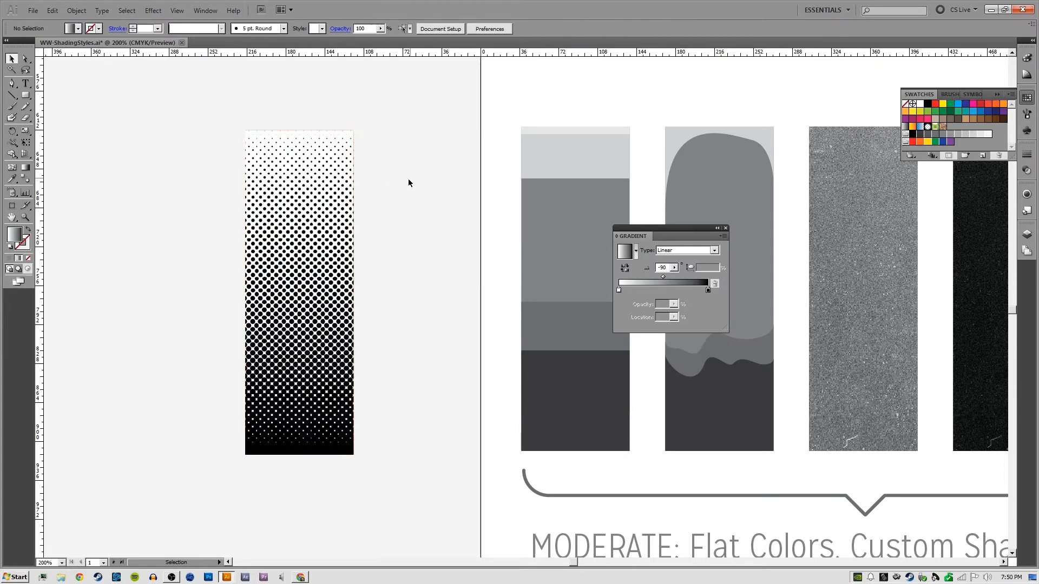
Examine the halftone dots up close along the full height of the practice rectangle
{"action": "left_click", "coordinate": [324, 242]}
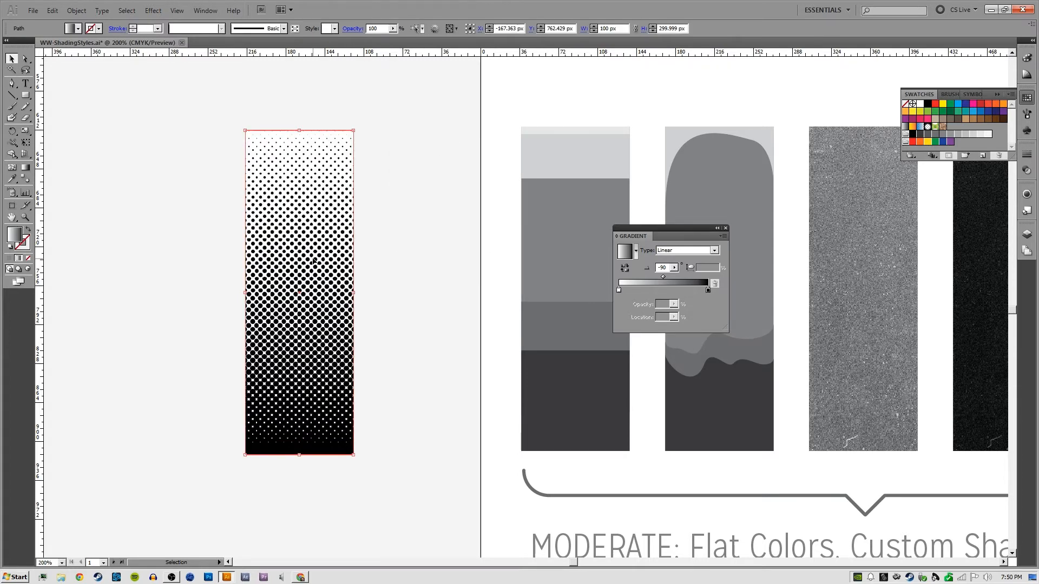
{"action": "key", "text": "ctrl+equal"}
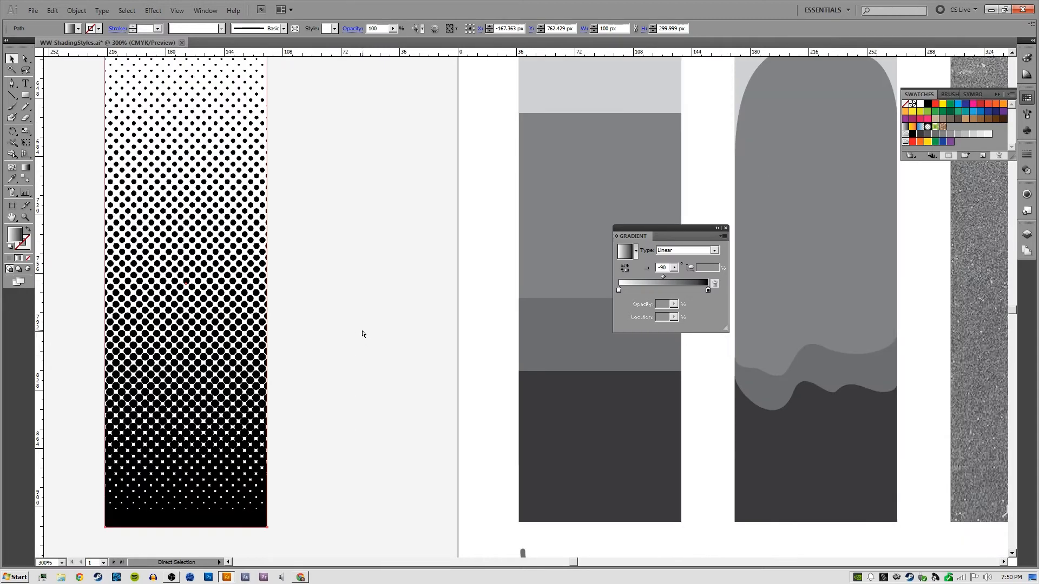
{"action": "key", "text": "ctrl+equal"}
{"action": "left_click_drag", "start_coordinate": [245, 286], "coordinate": [457, 268]}
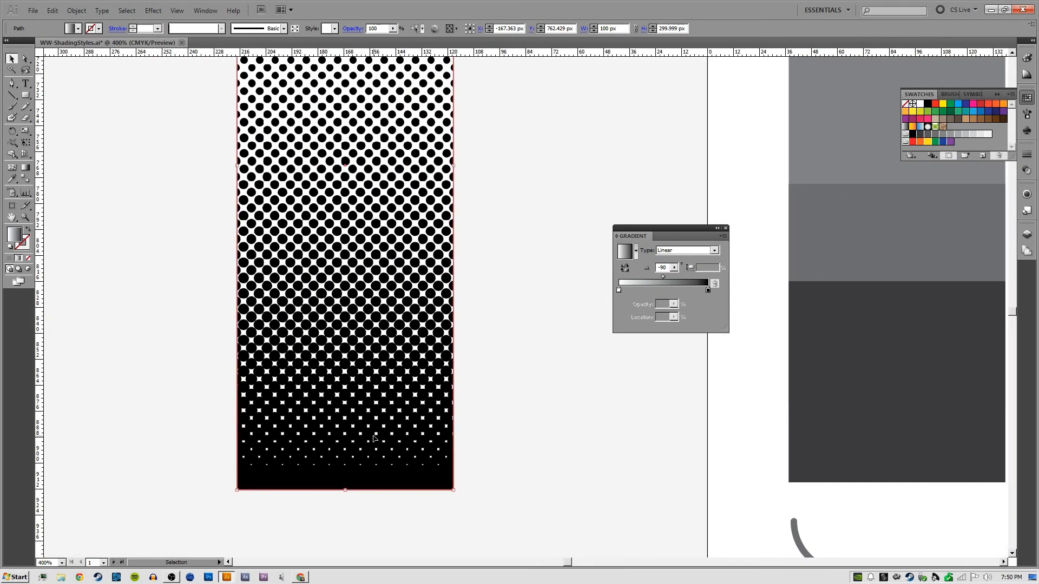
{"action": "left_click_drag", "start_coordinate": [403, 356], "coordinate": [424, 420]}
{"action": "left_click_drag", "start_coordinate": [384, 59], "coordinate": [414, 329]}
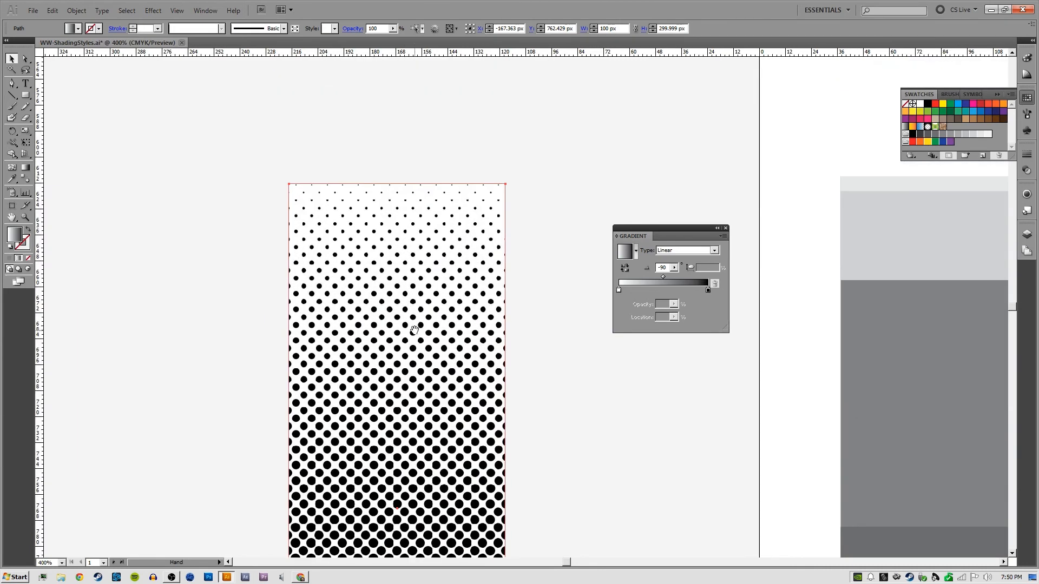
{"action": "left_click_drag", "start_coordinate": [449, 464], "coordinate": [421, 192]}
{"action": "left_click_drag", "start_coordinate": [409, 310], "coordinate": [376, 379]}
{"action": "left_click_drag", "start_coordinate": [373, 59], "coordinate": [395, 202]}
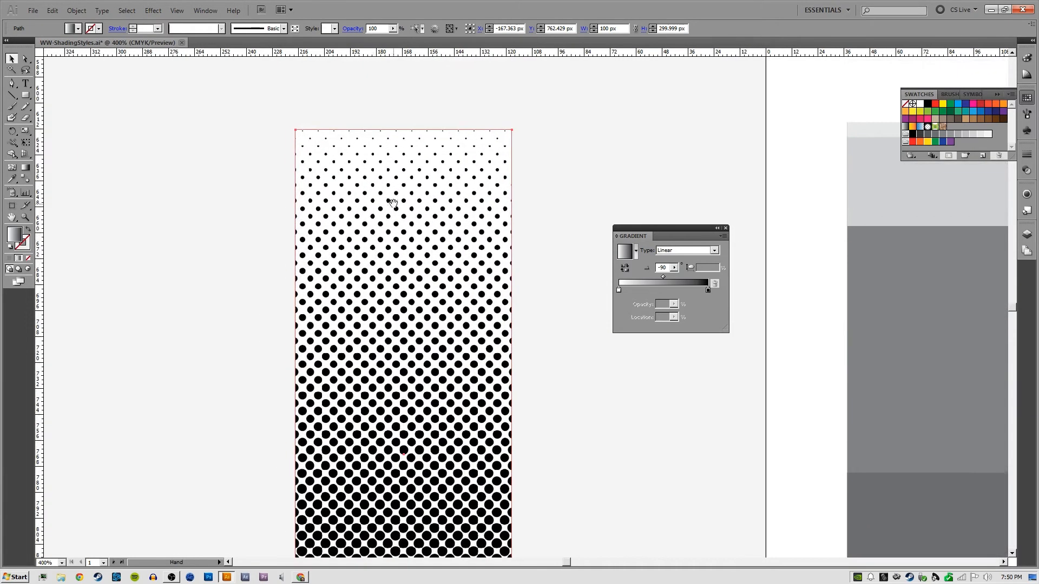
Move the halftone rectangle off the grey rectangle beneath it so that the two stand side by side
{"action": "key", "text": "ctrl+minus"}
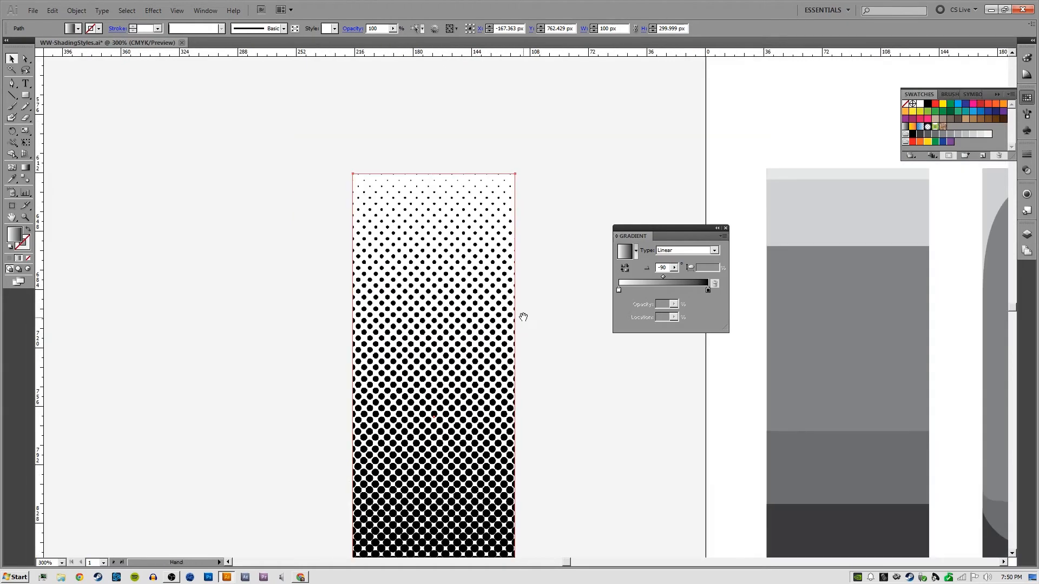
{"action": "left_click_drag", "start_coordinate": [522, 315], "coordinate": [449, 167]}
{"action": "key", "text": "ctrl+minus"}
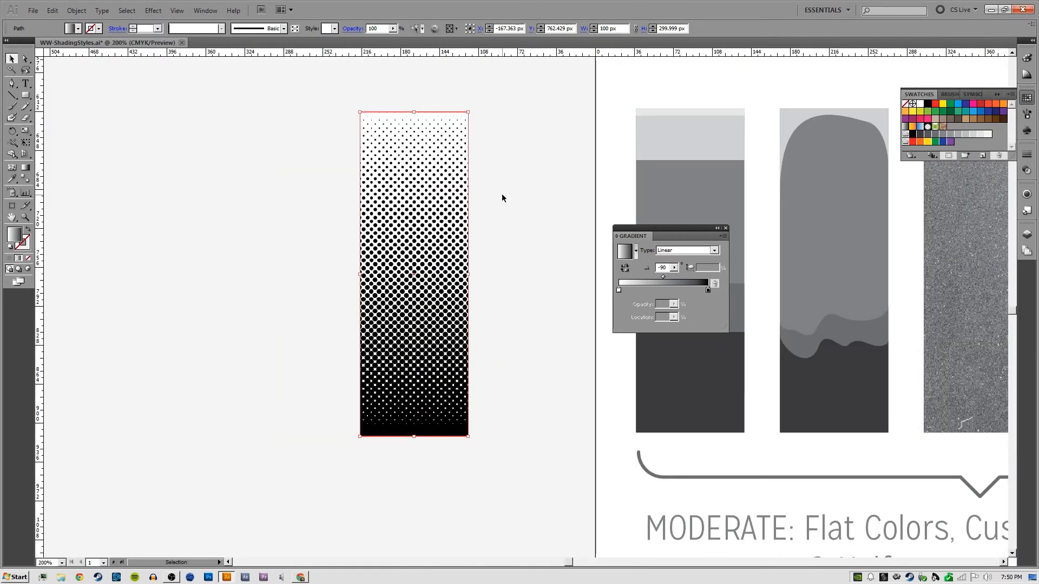
{"action": "left_click_drag", "start_coordinate": [520, 190], "coordinate": [484, 221]}
{"action": "left_click", "coordinate": [469, 239]}
{"action": "left_click_drag", "start_coordinate": [385, 260], "coordinate": [472, 253]}
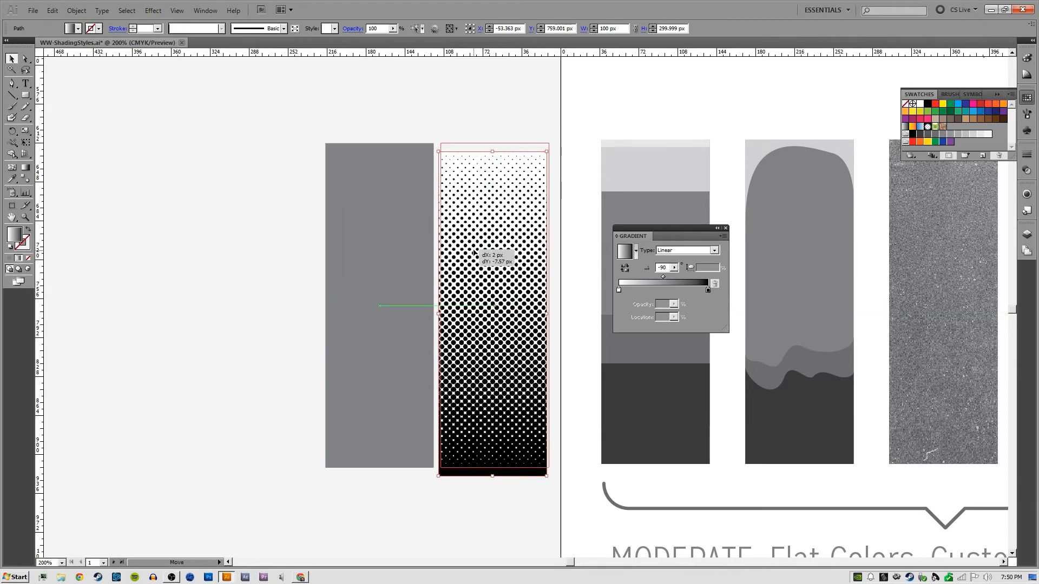
Try Multiply and Overlay blending on the halftone rectangle and place it back over the grey rectangle
{"action": "left_click", "coordinate": [1026, 171]}
{"action": "left_click", "coordinate": [950, 163]}
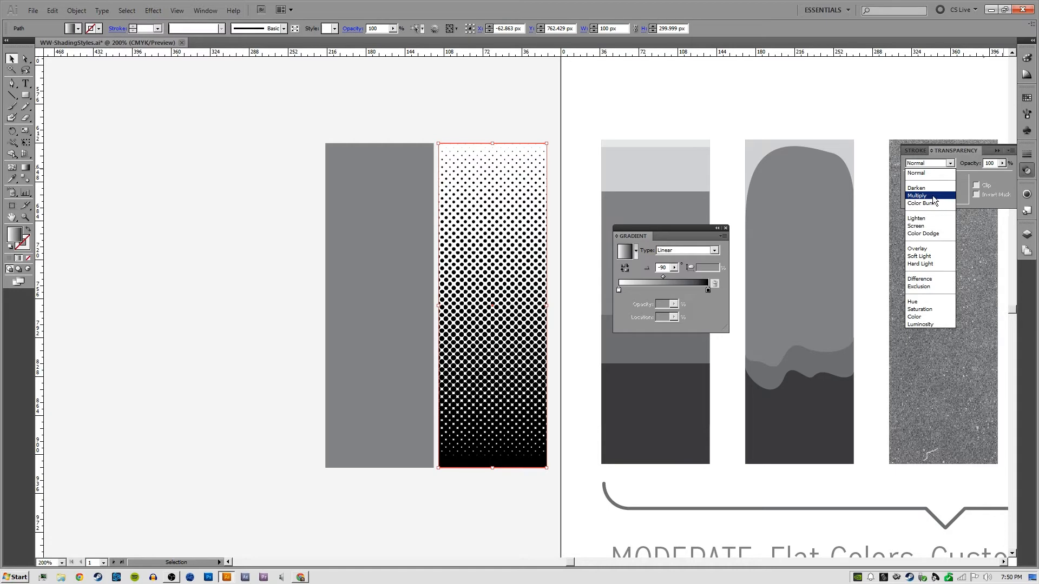
{"action": "left_click", "coordinate": [934, 196]}
{"action": "left_click", "coordinate": [950, 163]}
{"action": "left_click", "coordinate": [928, 250]}
{"action": "left_click_drag", "start_coordinate": [531, 241], "coordinate": [416, 245]}
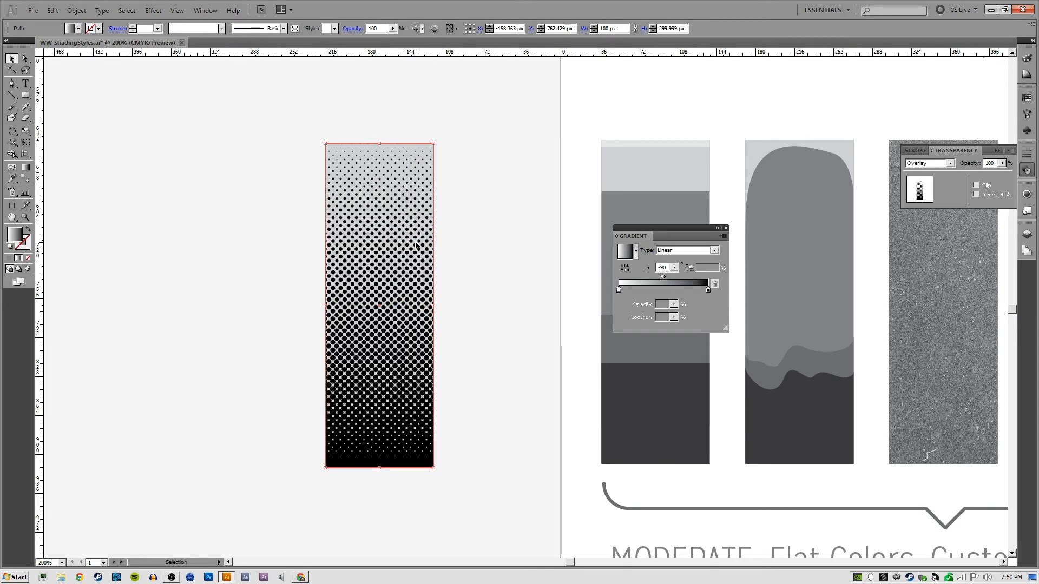
Set the blending mode of the halftone rectangle over the grey base to Multiply
{"action": "left_click", "coordinate": [951, 164]}
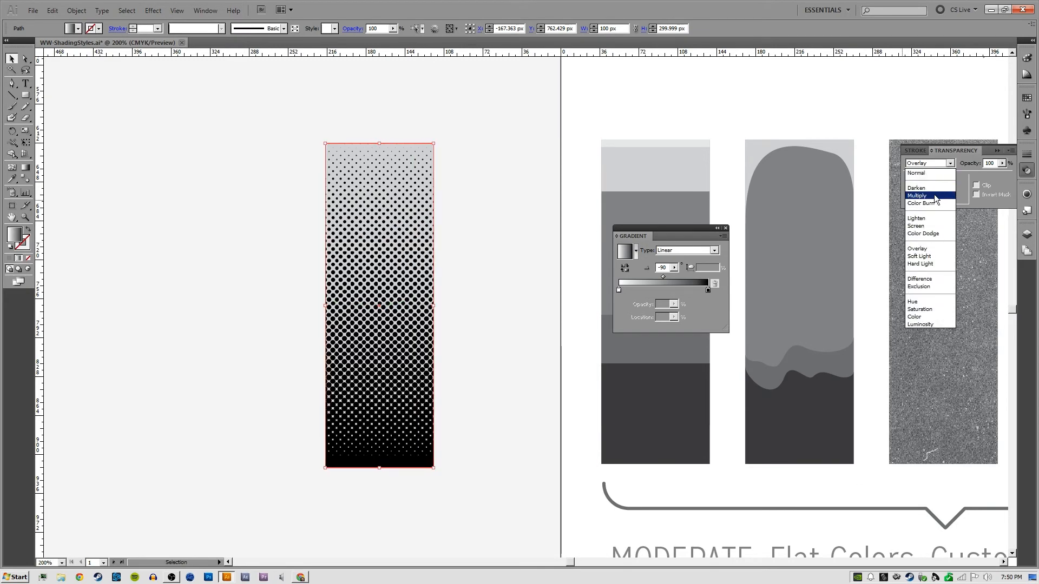
{"action": "left_click", "coordinate": [918, 187]}
{"action": "left_click", "coordinate": [522, 175]}
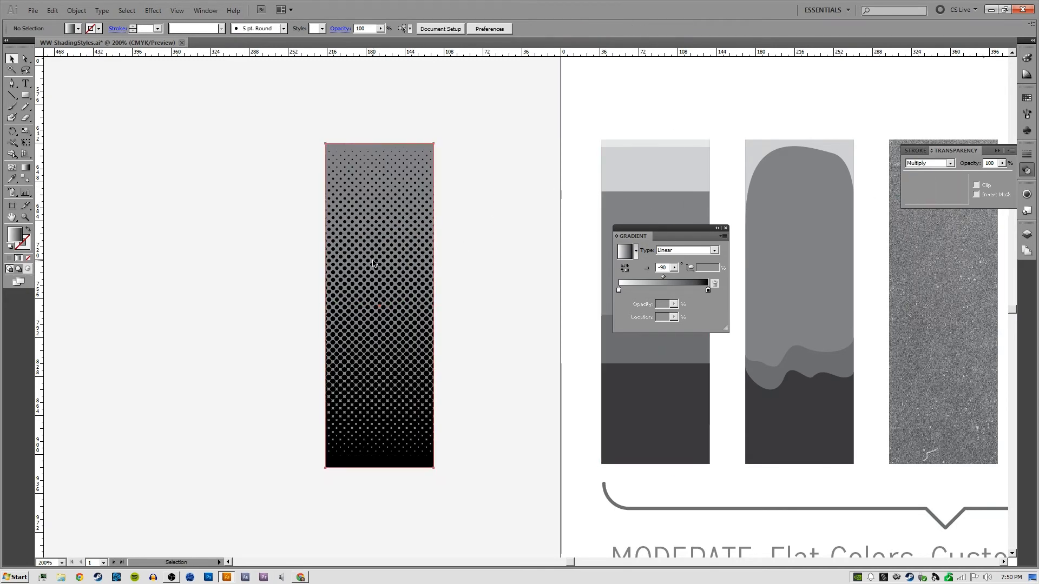
{"action": "mouse_move", "coordinate": [375, 265]}
{"action": "left_mouse_down"}
{"action": "mouse_move", "coordinate": [458, 265]}
{"action": "mouse_move", "coordinate": [374, 263]}
{"action": "left_mouse_up"}
{"action": "left_click", "coordinate": [479, 251]}
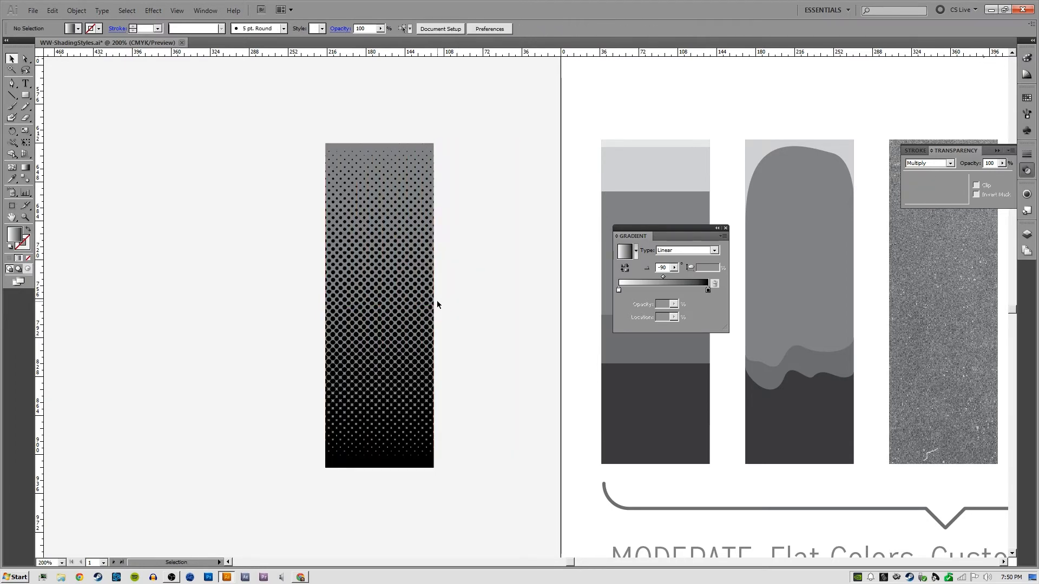
Expand the appearance of the halftone rectangle into an embedded image
{"action": "left_click", "coordinate": [419, 301]}
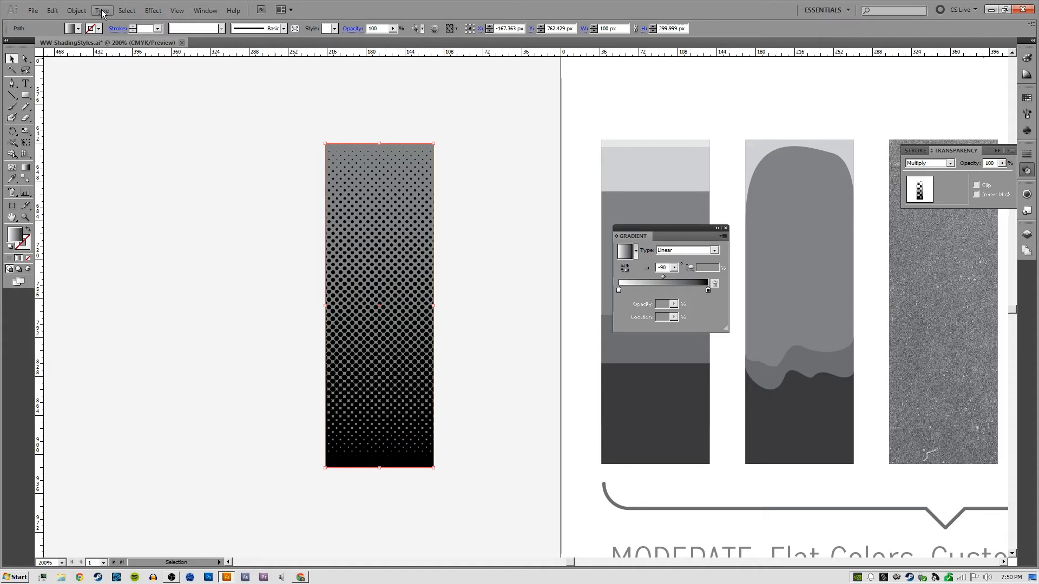
{"action": "left_click", "coordinate": [76, 10]}
{"action": "left_click", "coordinate": [111, 114]}
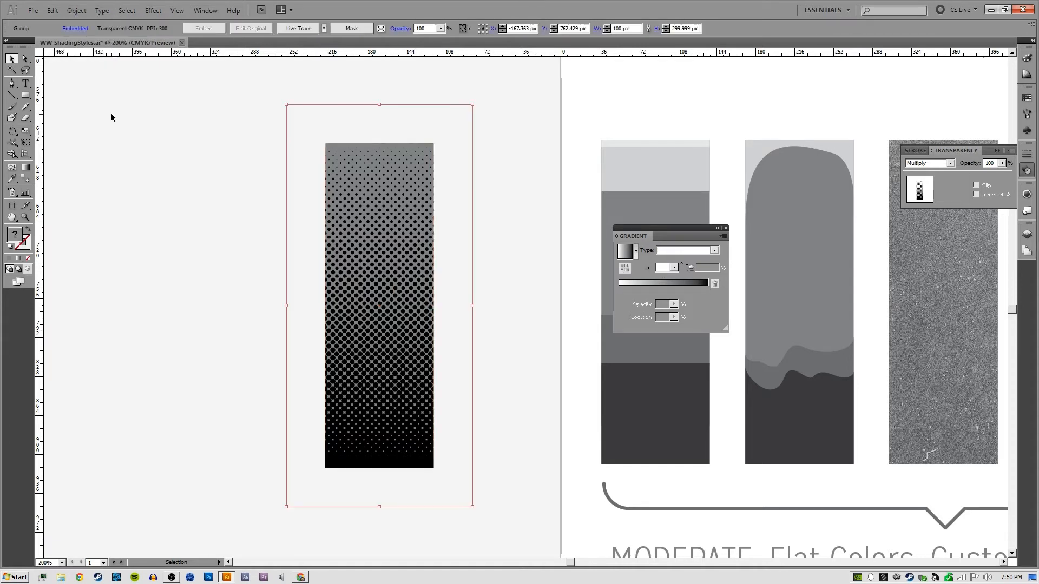
Live Trace the halftone image with the Default preset and expand the tracing into editable paths
{"action": "left_click", "coordinate": [82, 11]}
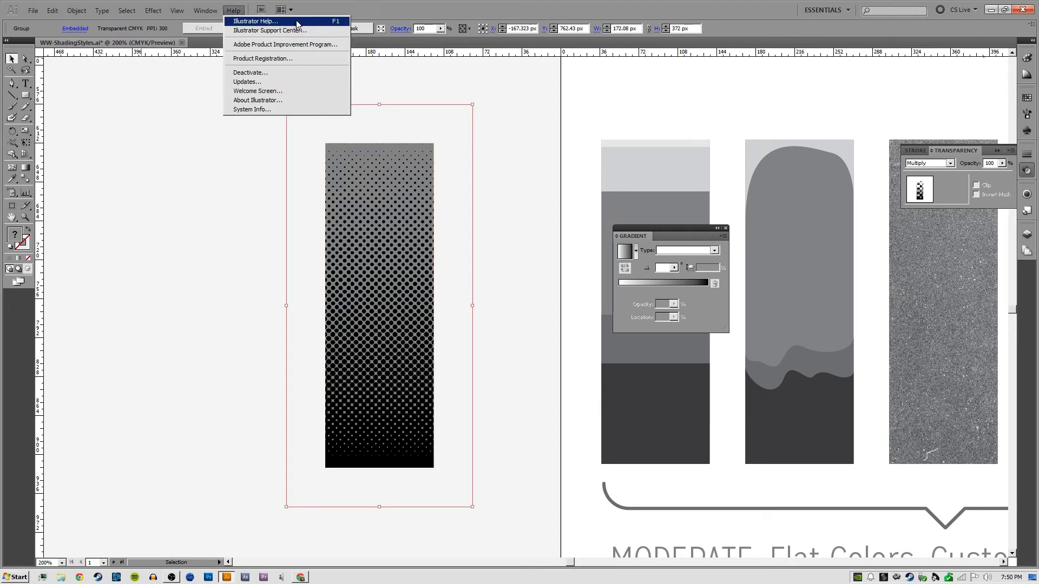
{"action": "left_click", "coordinate": [310, 10]}
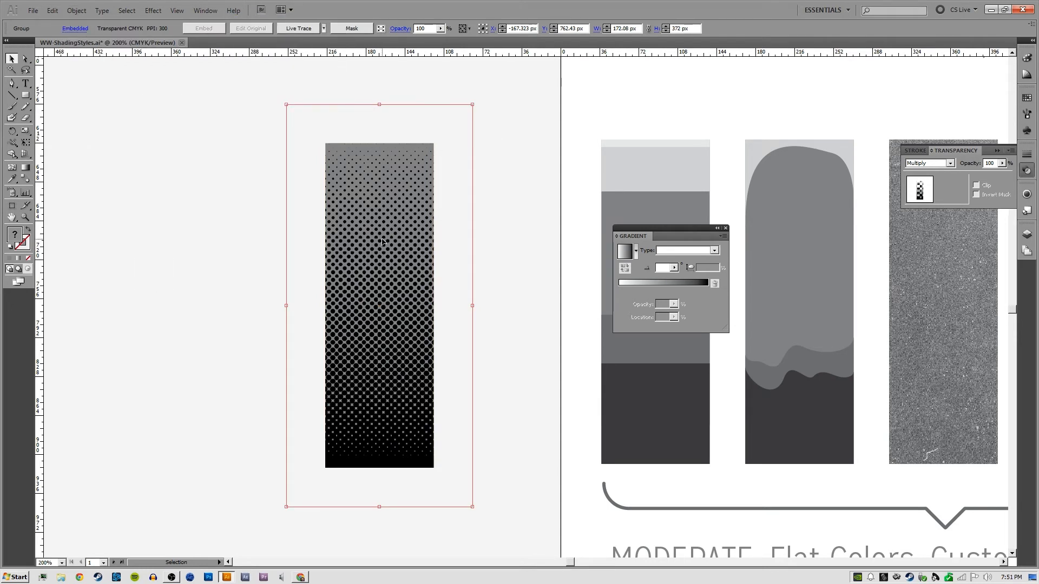
{"action": "left_click", "coordinate": [300, 29]}
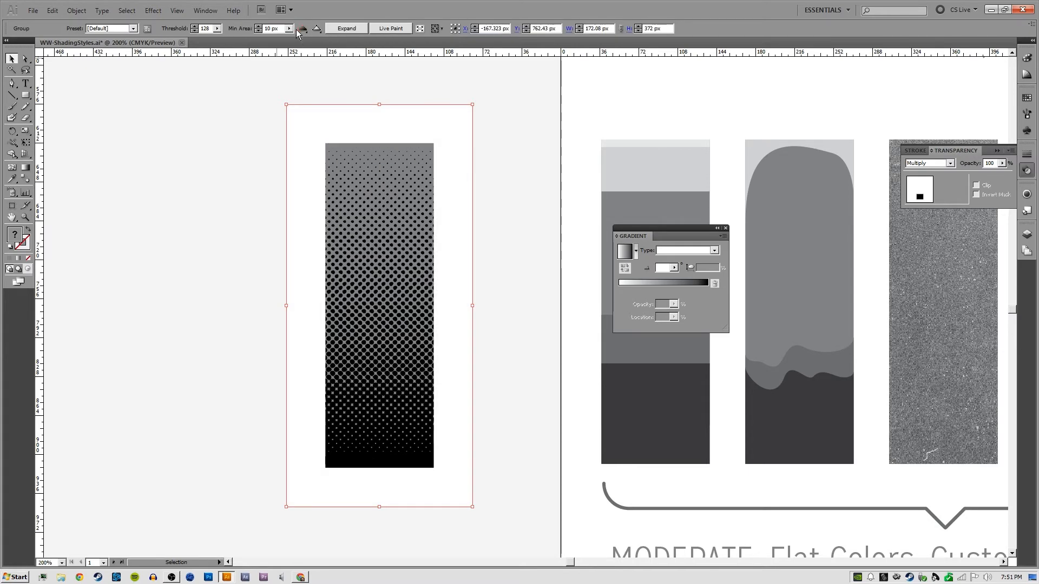
{"action": "left_click", "coordinate": [356, 29]}
{"action": "left_click", "coordinate": [492, 88]}
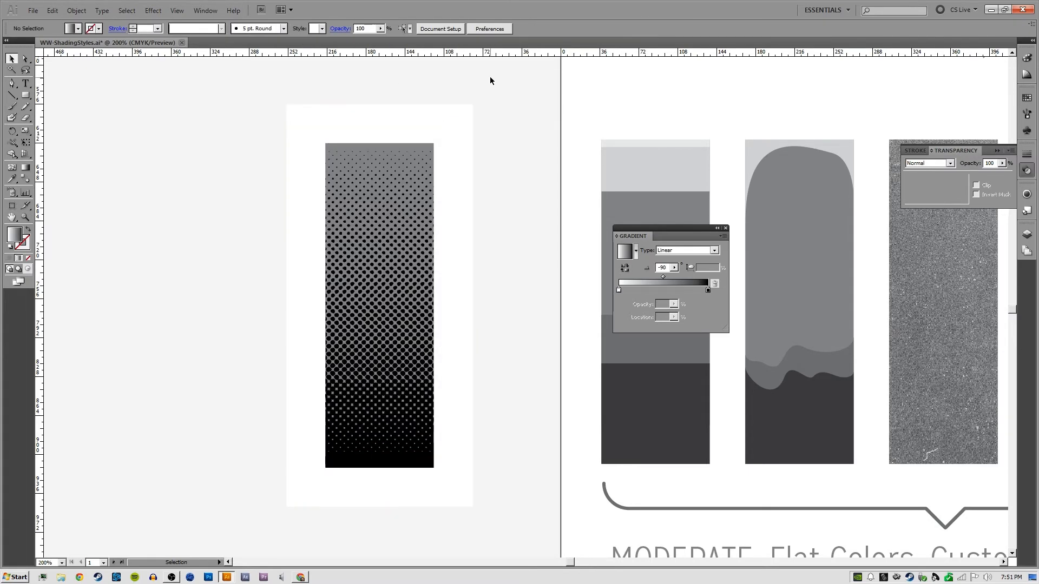
Delete the white background surrounding the traced halftone and inspect the remaining black dots up close
{"action": "key", "text": "a"}
{"action": "left_click", "coordinate": [463, 147]}
{"action": "key", "text": "Delete"}
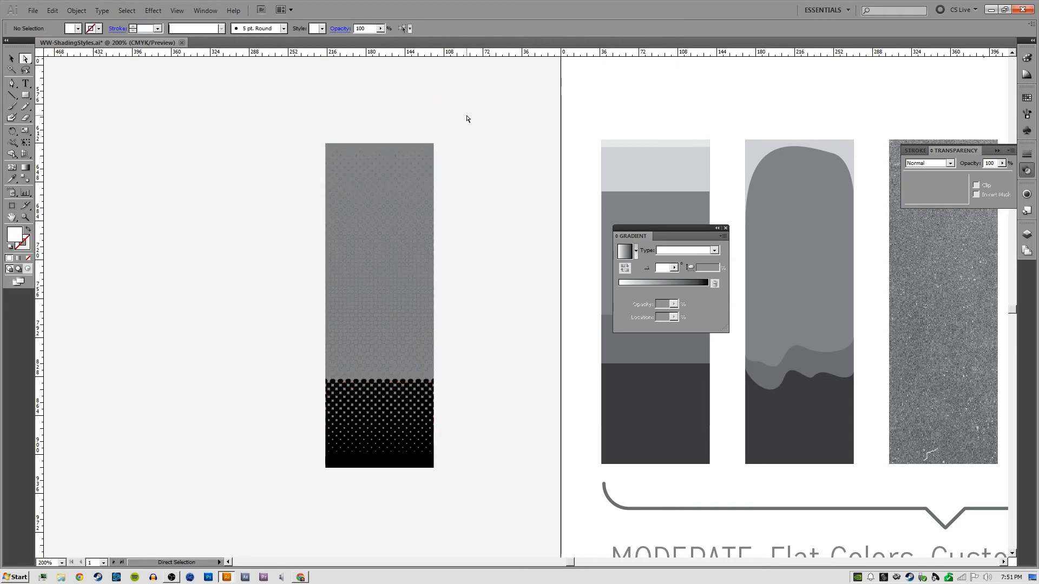
{"action": "key", "text": "ctrl+plus"}
{"action": "key", "text": "ctrl+plus"}
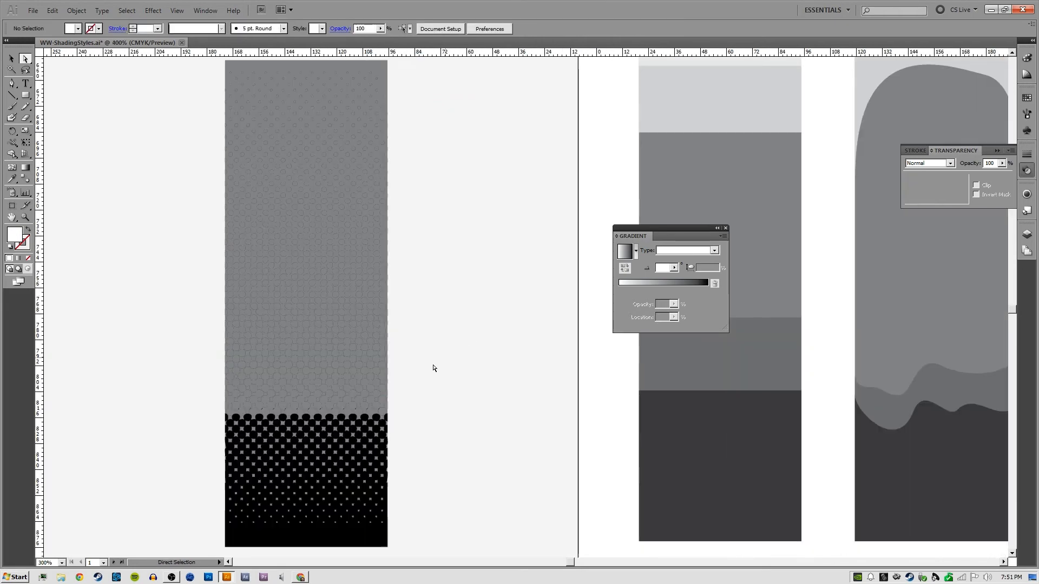
{"action": "key", "text": "ctrl+plus"}
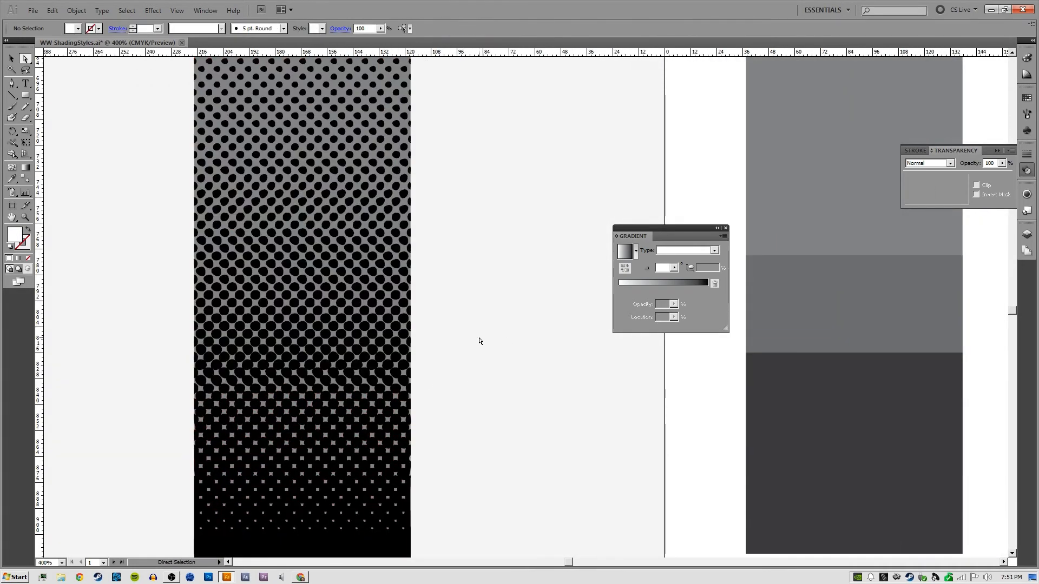
{"action": "key", "text": "ctrl+minus"}
{"action": "key", "text": "ctrl+minus"}
{"action": "key", "text": "ctrl+minus"}
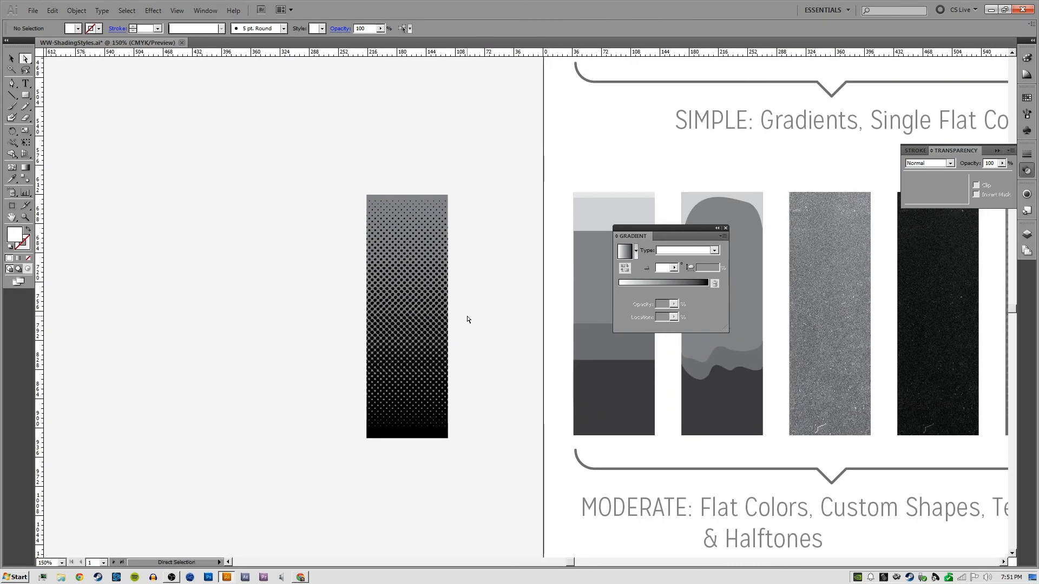
Scale the traced halftone group down about its centre to about 65 by 191 px within the grey rectangle
{"action": "key", "text": "v"}
{"action": "left_click", "coordinate": [435, 325]}
{"action": "left_click", "coordinate": [486, 235]}
{"action": "left_click", "coordinate": [422, 336]}
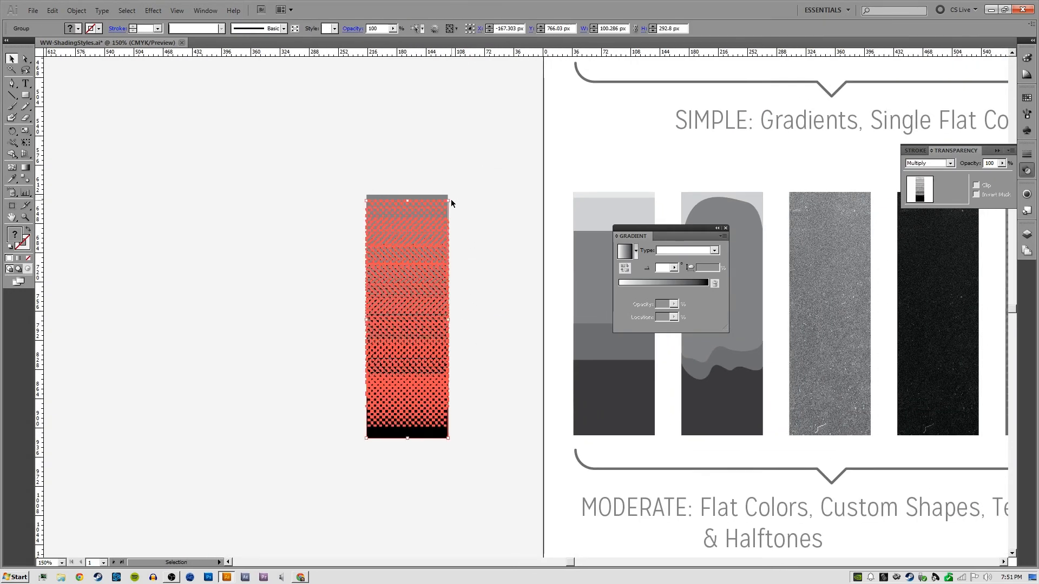
{"action": "left_click", "coordinate": [456, 222]}
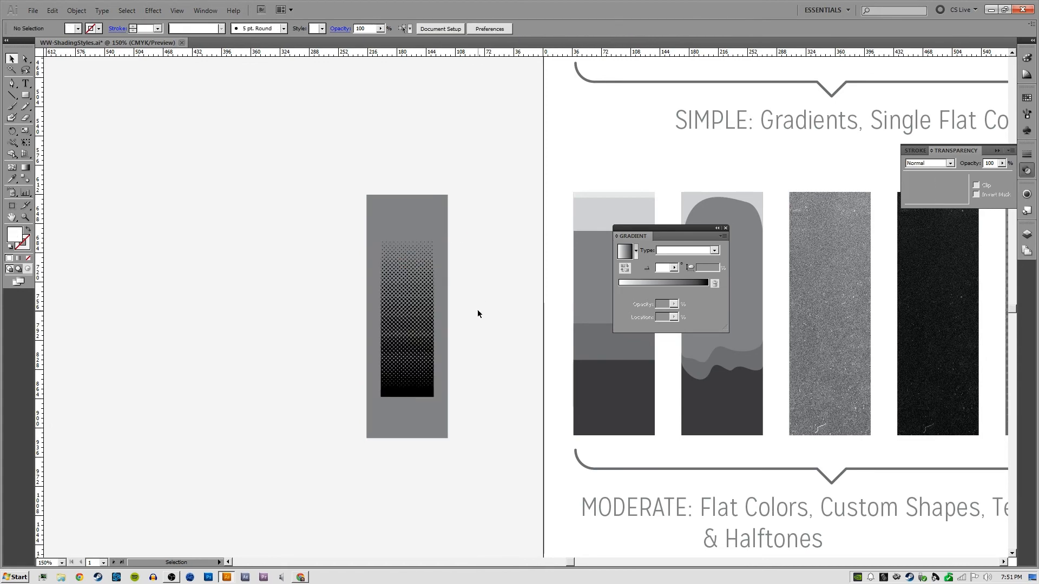
Give the halftone group a white fill with no stroke and set its blending mode to Normal
{"action": "scroll", "coordinate": [479, 313], "scroll_direction": "up", "scroll_amount": 2}
{"action": "left_click", "coordinate": [354, 347]}
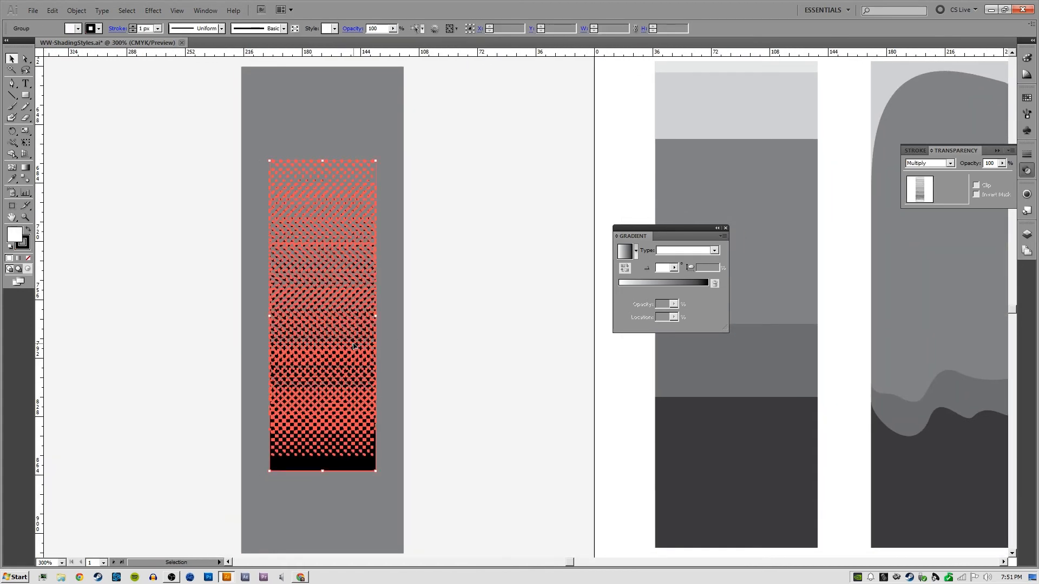
{"action": "key", "text": "x"}
{"action": "key", "text": "slash"}
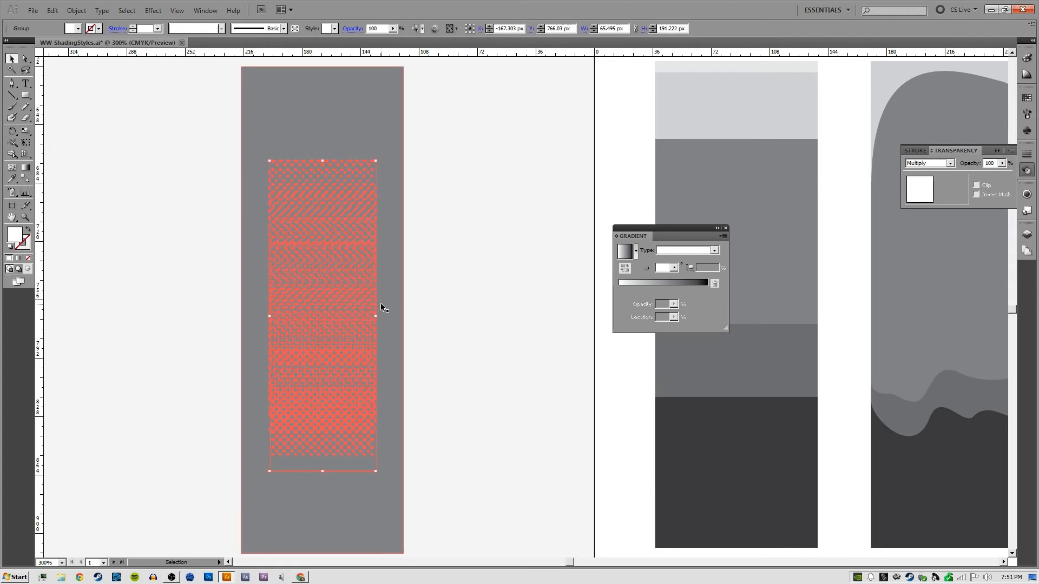
{"action": "left_click", "coordinate": [951, 164]}
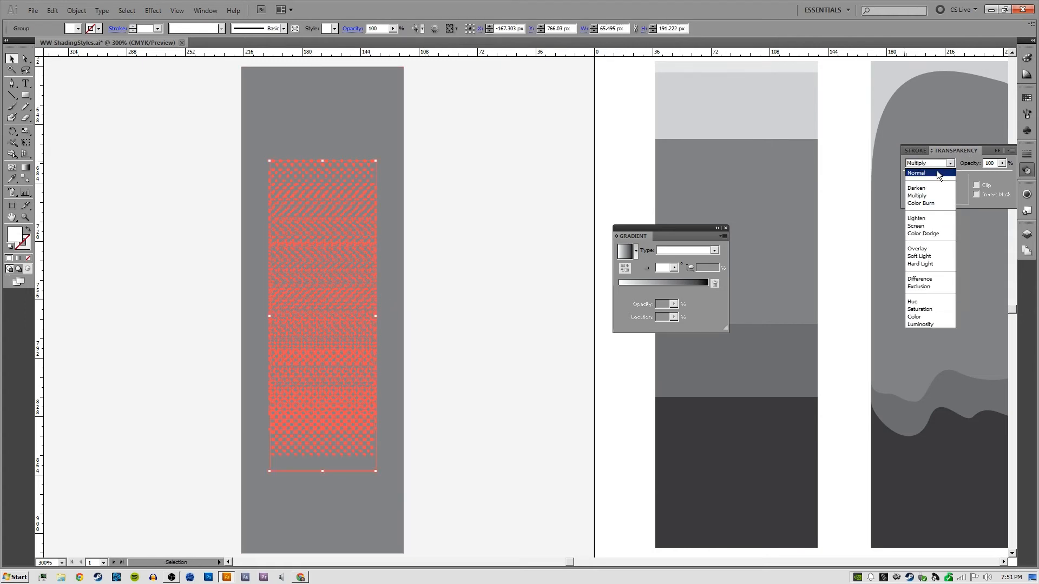
{"action": "left_click", "coordinate": [937, 172]}
{"action": "left_click", "coordinate": [531, 210]}
Move the white halftone group into the lower-left corner of the grey rectangle
{"action": "left_click_drag", "start_coordinate": [427, 385], "coordinate": [457, 300]}
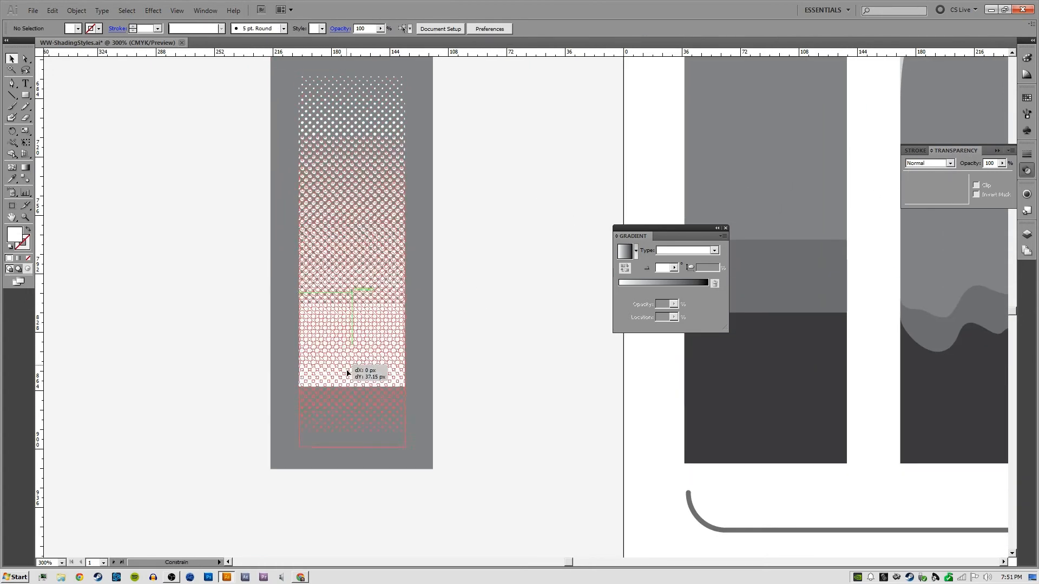
{"action": "left_click_drag", "start_coordinate": [348, 386], "coordinate": [324, 387]}
{"action": "left_click", "coordinate": [511, 320]}
{"action": "left_click_drag", "start_coordinate": [490, 293], "coordinate": [486, 325]}
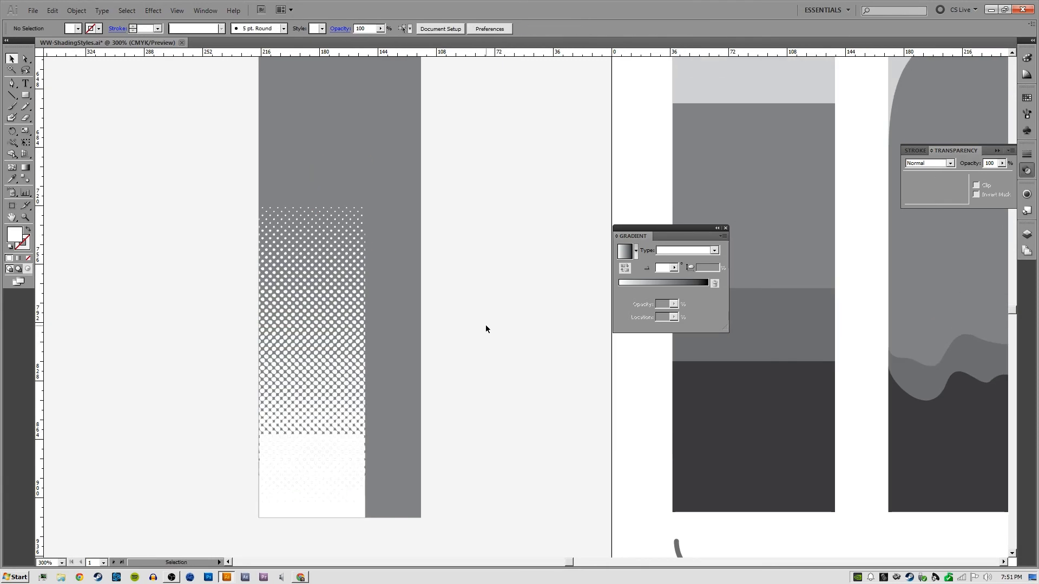
Enlarge the white halftone group from its lower-left corner until it spans the grey rectangle's full width
{"action": "key", "text": "ctrl+minus"}
{"action": "key", "text": "ctrl+minus"}
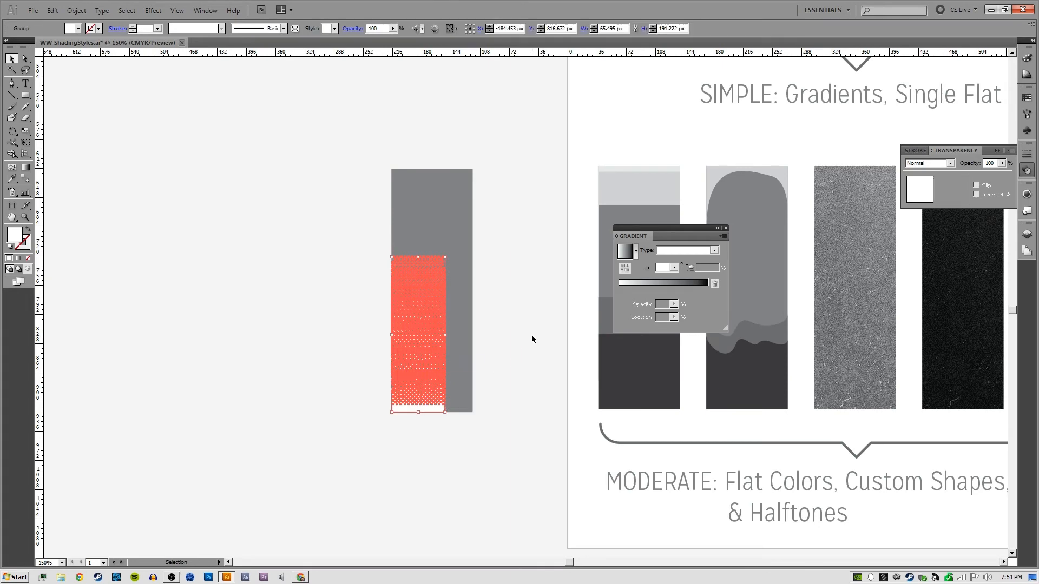
{"action": "left_click", "coordinate": [428, 286]}
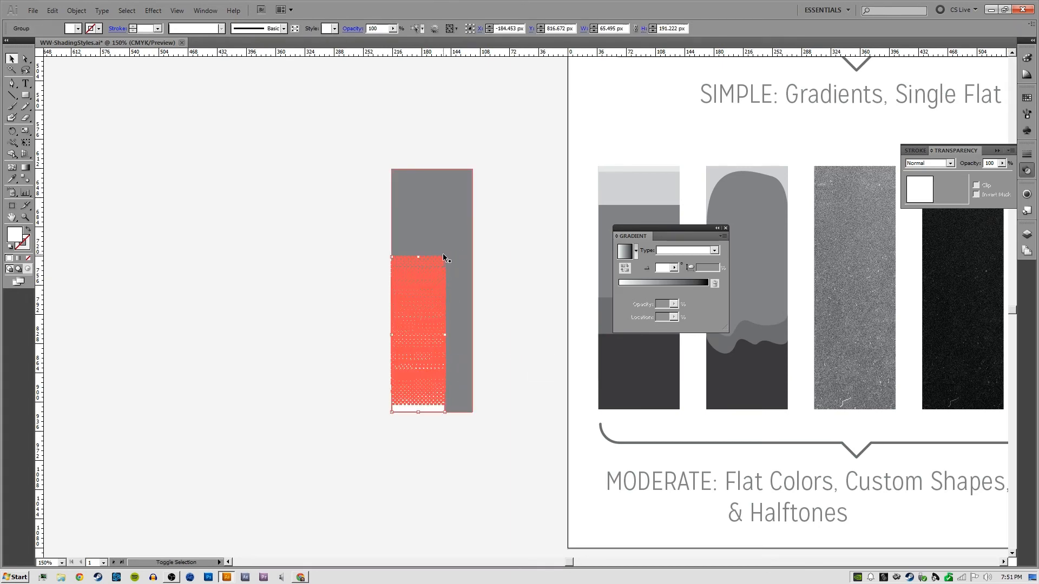
{"action": "left_click_drag", "start_coordinate": [445, 258], "coordinate": [494, 176]}
{"action": "left_click", "coordinate": [567, 264]}
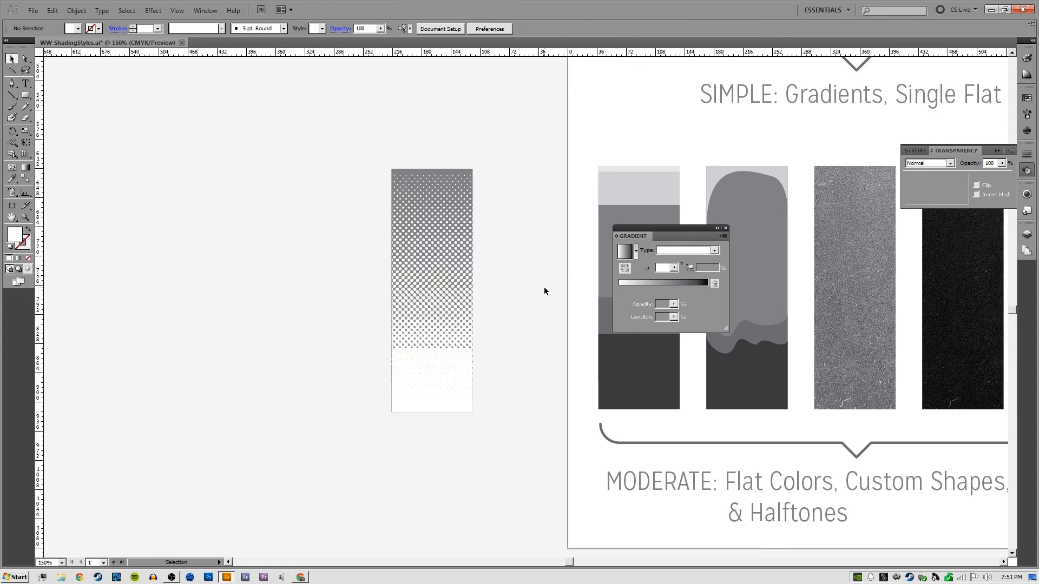
Delete the connected solid white area in the lower part of the enlarged halftone
{"action": "left_click", "coordinate": [460, 378]}
{"action": "left_click", "coordinate": [509, 412]}
{"action": "key", "text": "a"}
{"action": "left_click", "coordinate": [458, 411]}
{"action": "left_click", "coordinate": [515, 411]}
{"action": "key", "text": "v"}
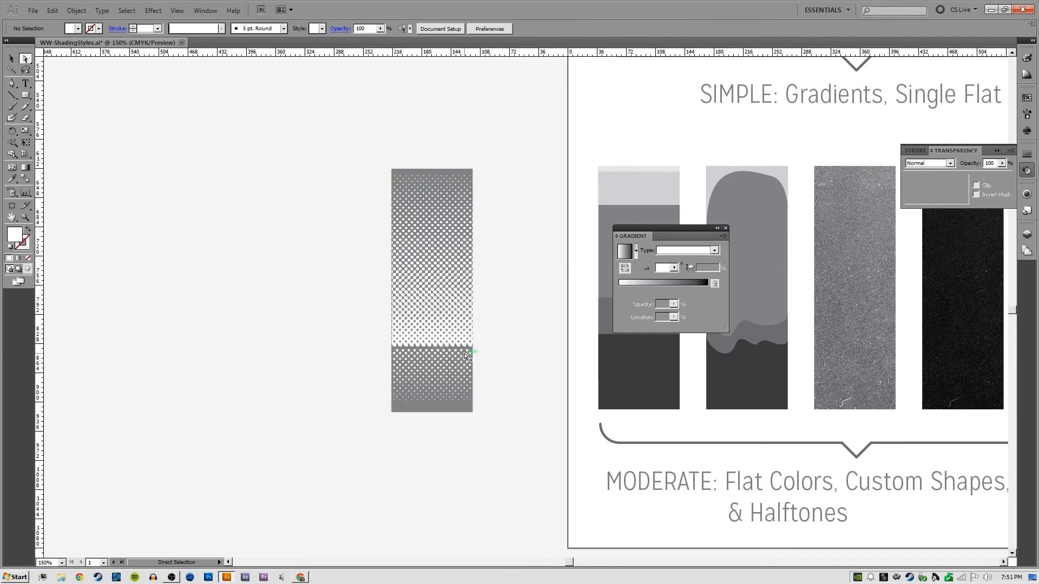
Undo the deletion of the solid white area and the enlargement of the halftone
{"action": "left_click", "coordinate": [472, 356]}
{"action": "key", "text": "ctrl+z"}
{"action": "left_click", "coordinate": [523, 323]}
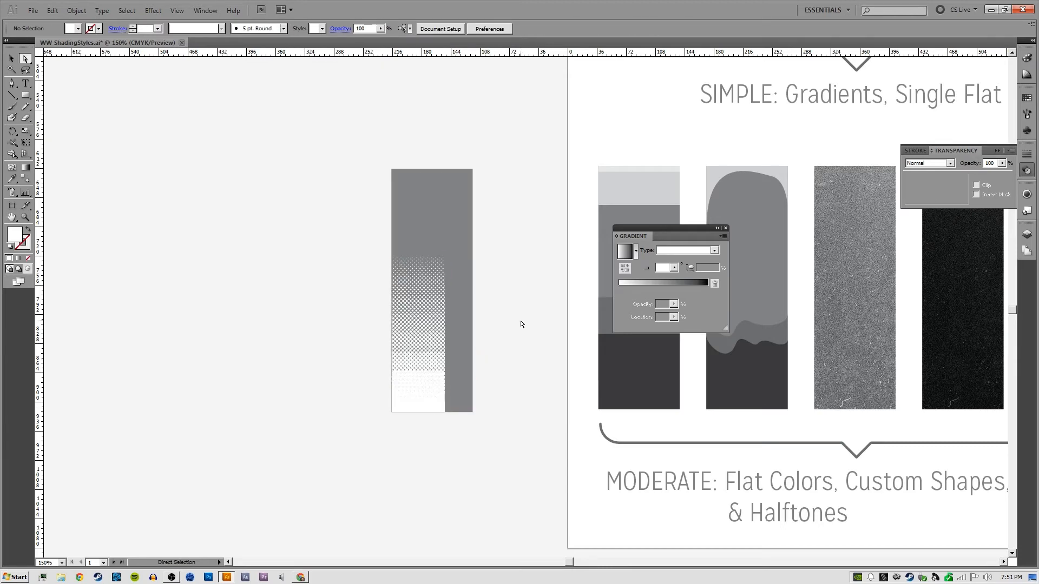
{"action": "key", "text": "v"}
{"action": "left_click_drag", "start_coordinate": [522, 322], "coordinate": [342, 328]}
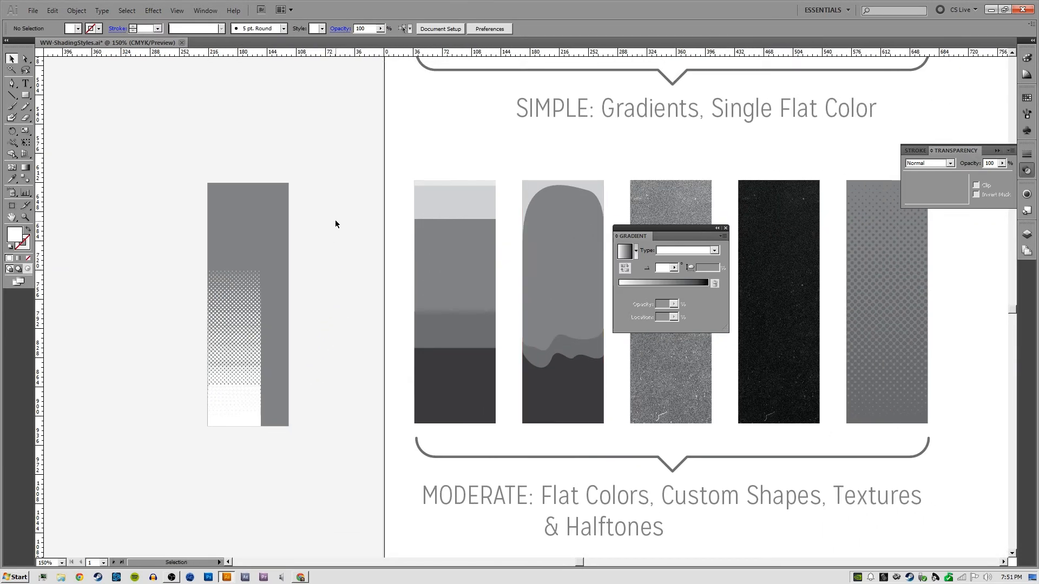
{"action": "left_click_drag", "start_coordinate": [336, 260], "coordinate": [260, 301]}
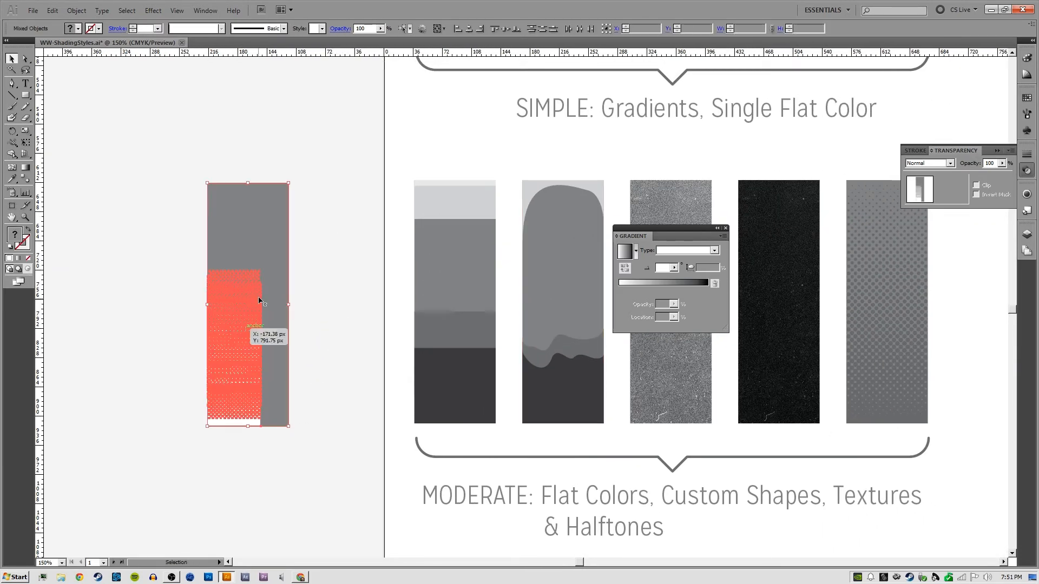
{"action": "left_click", "coordinate": [352, 287]}
Examine the row of advanced shading examples, moving the Gradient panel clear of them
{"action": "left_click_drag", "start_coordinate": [458, 294], "coordinate": [282, 335]}
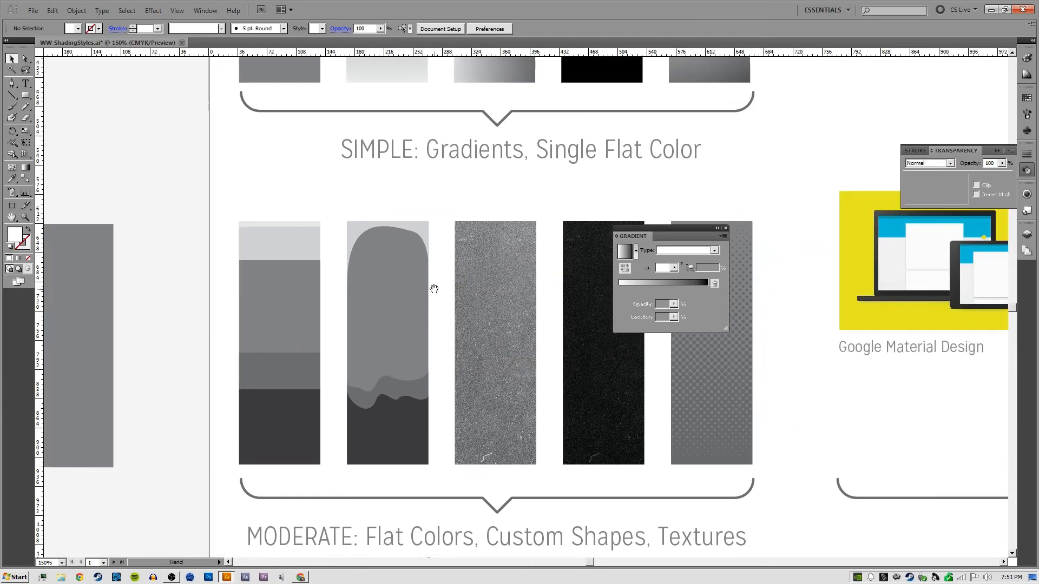
{"action": "left_click_drag", "start_coordinate": [517, 257], "coordinate": [264, 387]}
{"action": "mouse_move", "coordinate": [609, 211]}
{"action": "left_mouse_down"}
{"action": "mouse_move", "coordinate": [271, 385]}
{"action": "mouse_move", "coordinate": [171, 379]}
{"action": "left_mouse_up"}
{"action": "left_click_drag", "start_coordinate": [252, 380], "coordinate": [170, 377]}
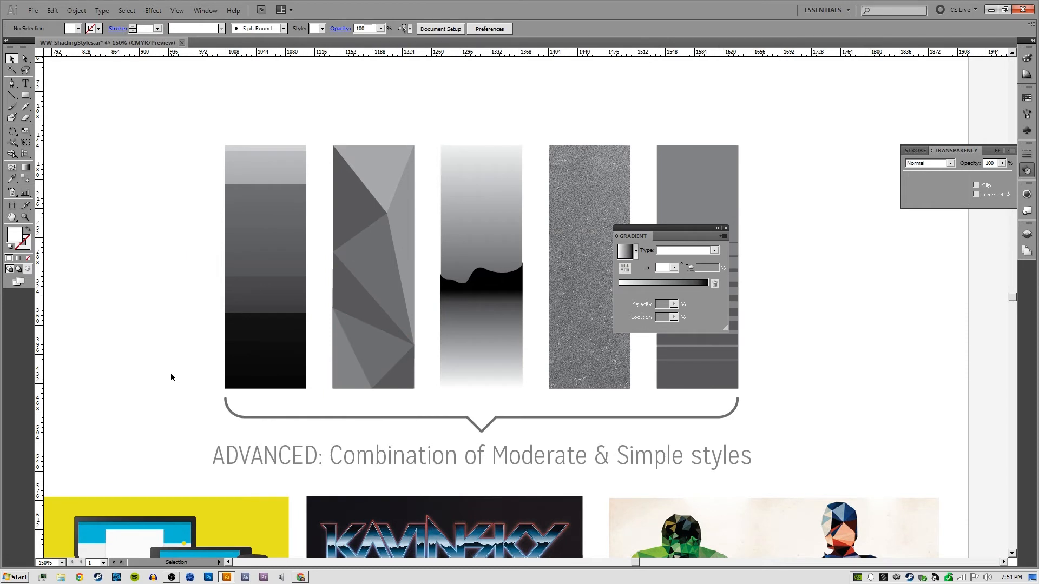
{"action": "left_click_drag", "start_coordinate": [566, 395], "coordinate": [477, 415]}
{"action": "left_click_drag", "start_coordinate": [680, 227], "coordinate": [803, 204]}
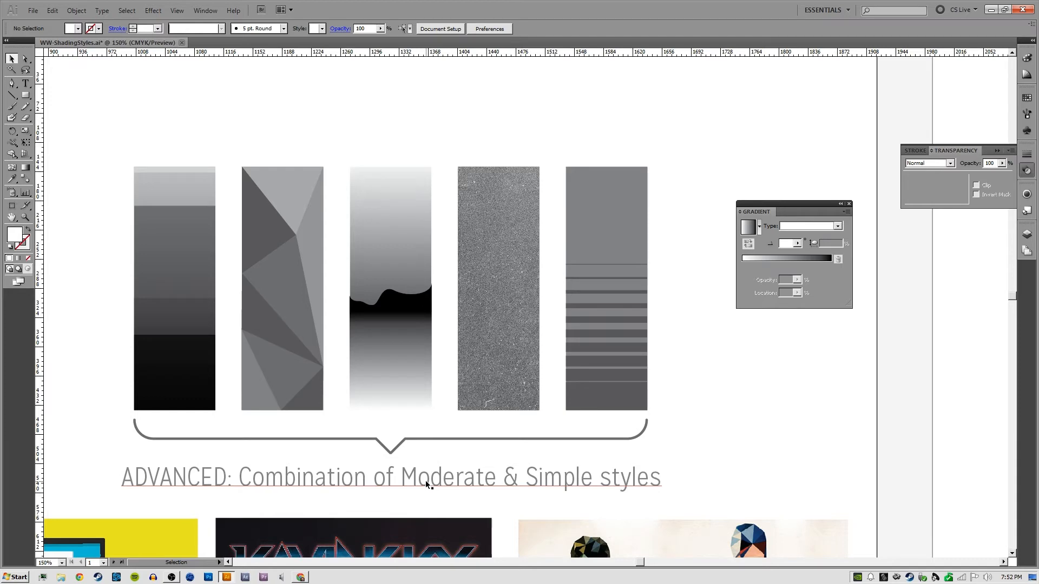
Compare the moderate flat-colour and custom-shape examples with the first advanced example, examining its gradient overlay
{"action": "left_click_drag", "start_coordinate": [163, 196], "coordinate": [345, 175]}
{"action": "left_click_drag", "start_coordinate": [280, 127], "coordinate": [378, 362]}
{"action": "left_click_drag", "start_coordinate": [202, 362], "coordinate": [389, 290]}
{"action": "left_click", "coordinate": [275, 383]}
{"action": "left_click_drag", "start_coordinate": [275, 385], "coordinate": [628, 197]}
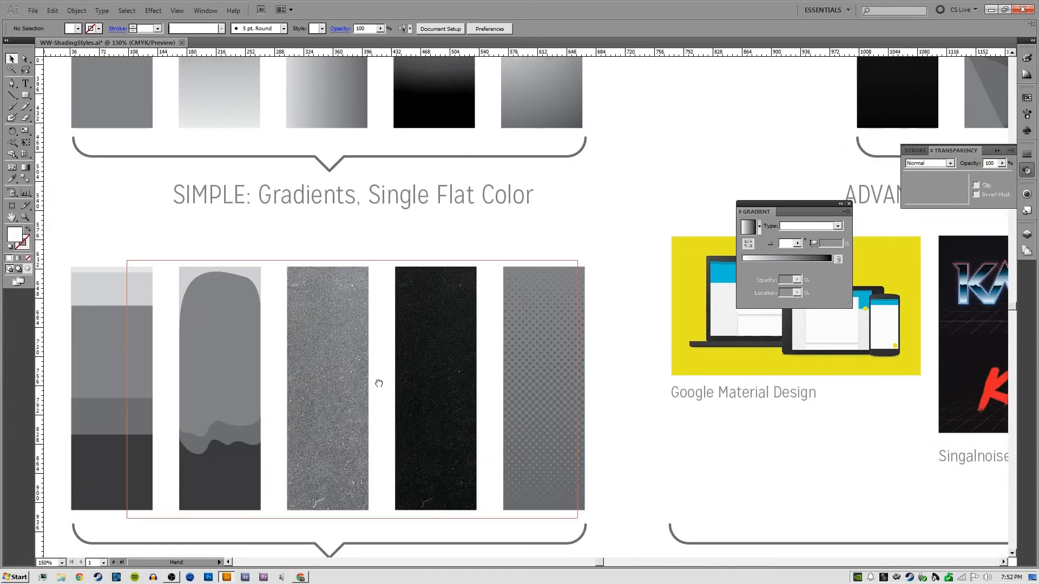
{"action": "left_click_drag", "start_coordinate": [378, 382], "coordinate": [540, 311]}
{"action": "key", "text": "a"}
{"action": "left_click_drag", "start_coordinate": [242, 182], "coordinate": [298, 431]}
{"action": "left_click", "coordinate": [166, 332]}
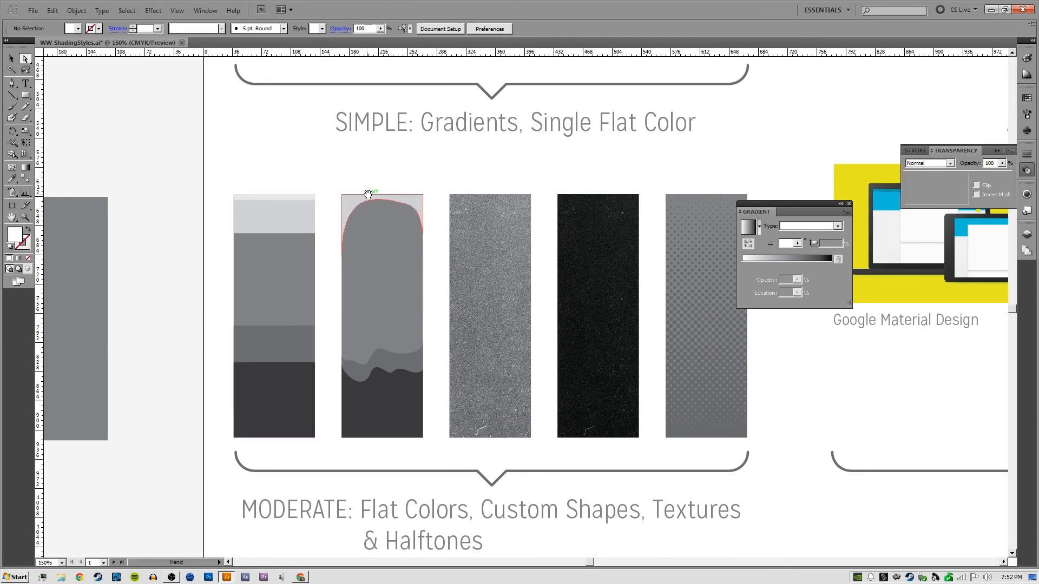
{"action": "left_click_drag", "start_coordinate": [674, 108], "coordinate": [443, 227]}
{"action": "left_click_drag", "start_coordinate": [760, 104], "coordinate": [343, 283]}
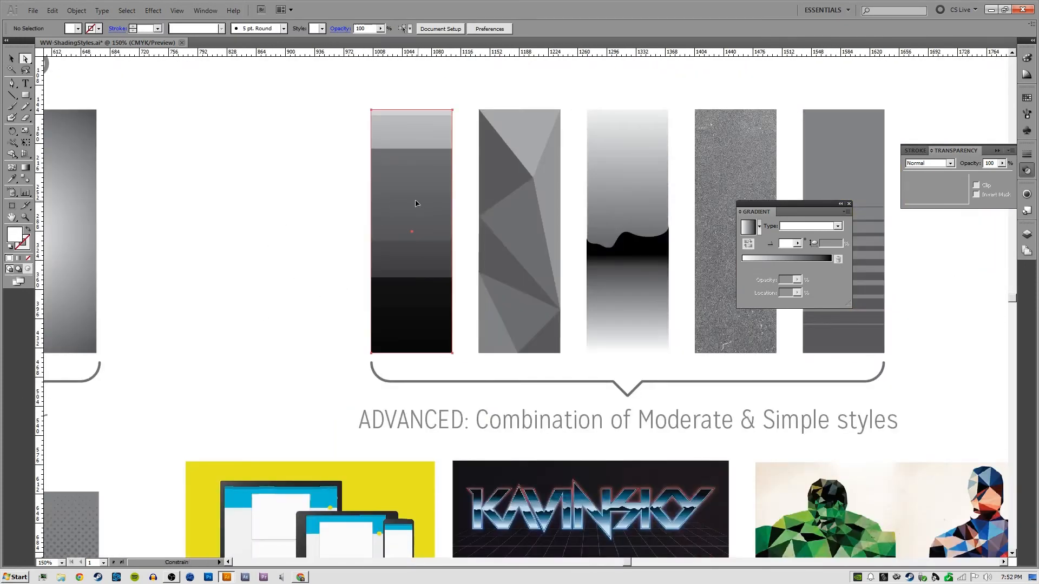
{"action": "left_click_drag", "start_coordinate": [416, 203], "coordinate": [445, 231]}
{"action": "left_click", "coordinate": [309, 222]}
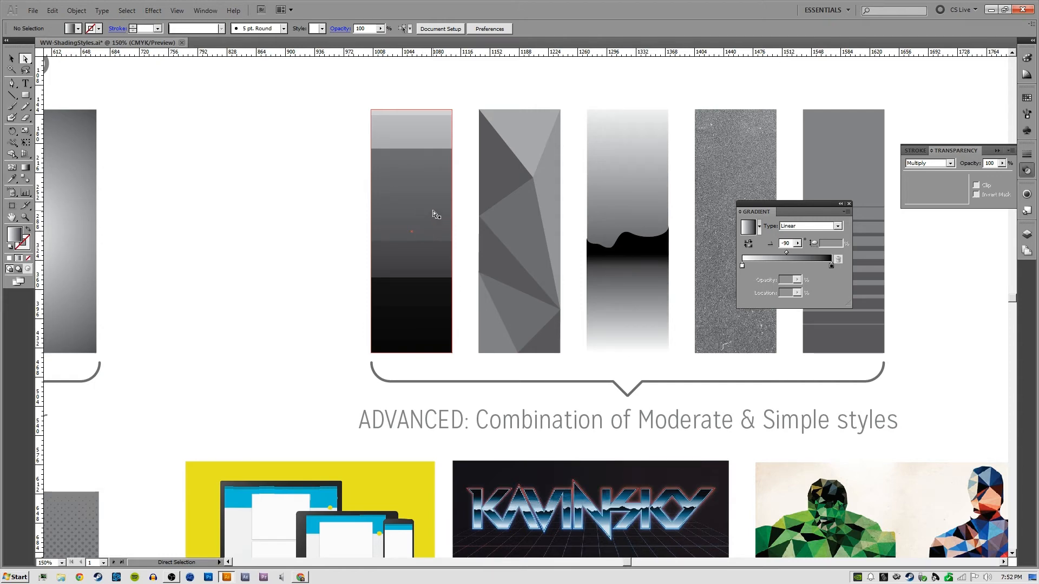
Compare the advanced wavy gradient example with the moderate custom-shape example and the retro 80s real-world design
{"action": "left_click_drag", "start_coordinate": [599, 225], "coordinate": [413, 267]}
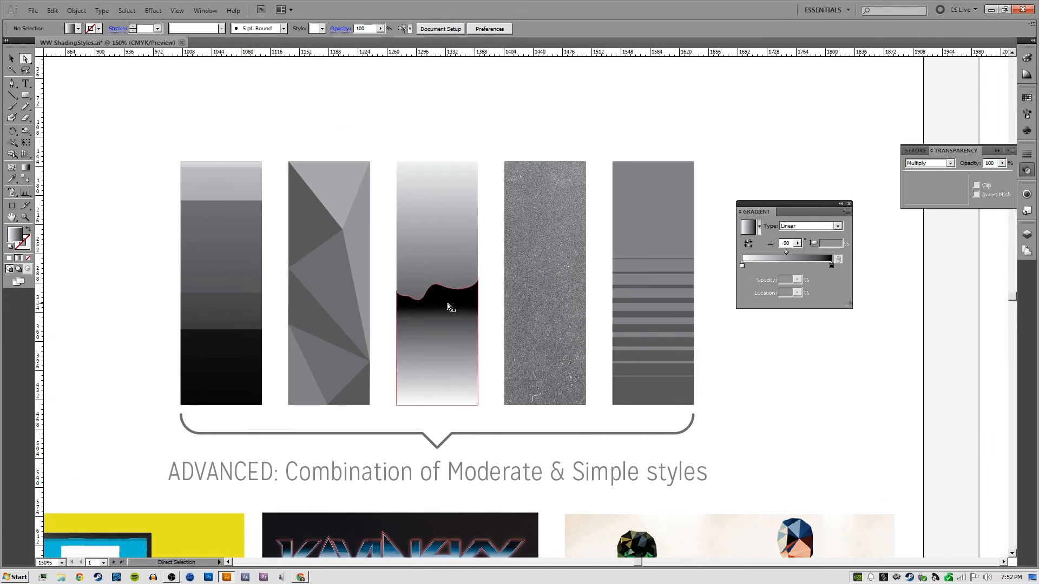
{"action": "left_click_drag", "start_coordinate": [427, 334], "coordinate": [453, 331]}
{"action": "left_click", "coordinate": [464, 265]}
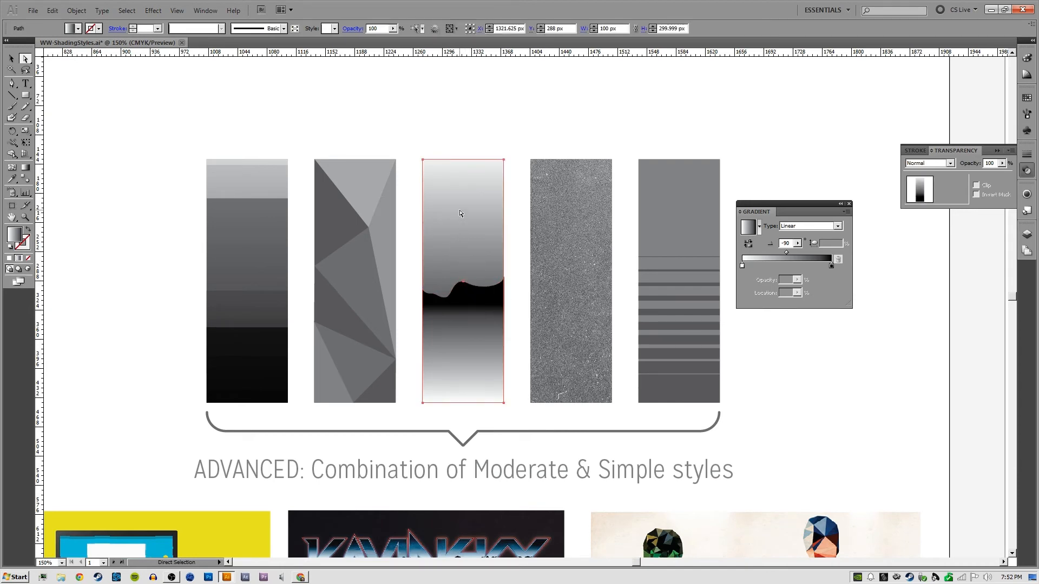
{"action": "left_click_drag", "start_coordinate": [423, 359], "coordinate": [571, 273]}
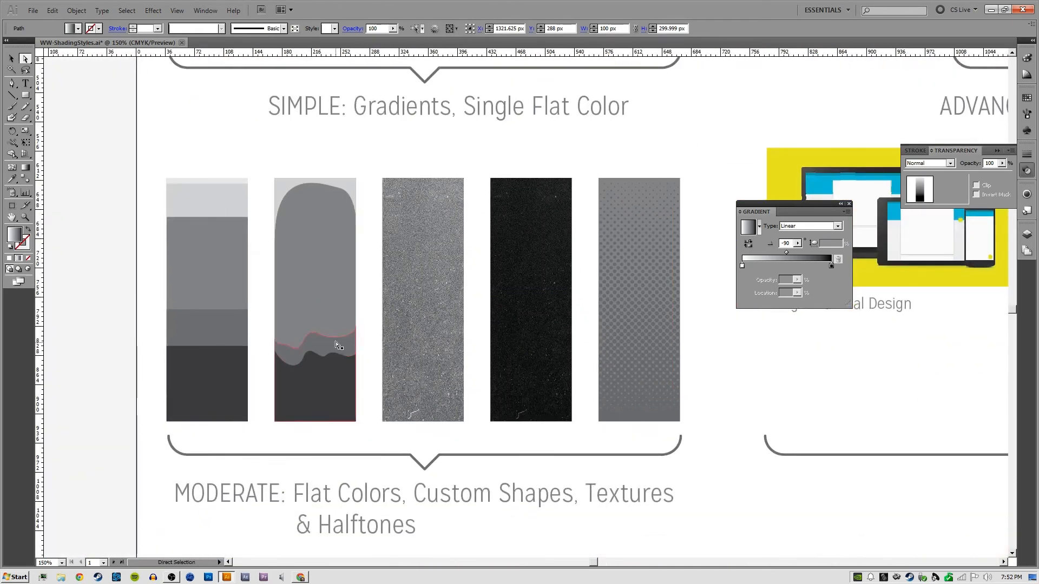
{"action": "left_click_drag", "start_coordinate": [589, 182], "coordinate": [581, 197]}
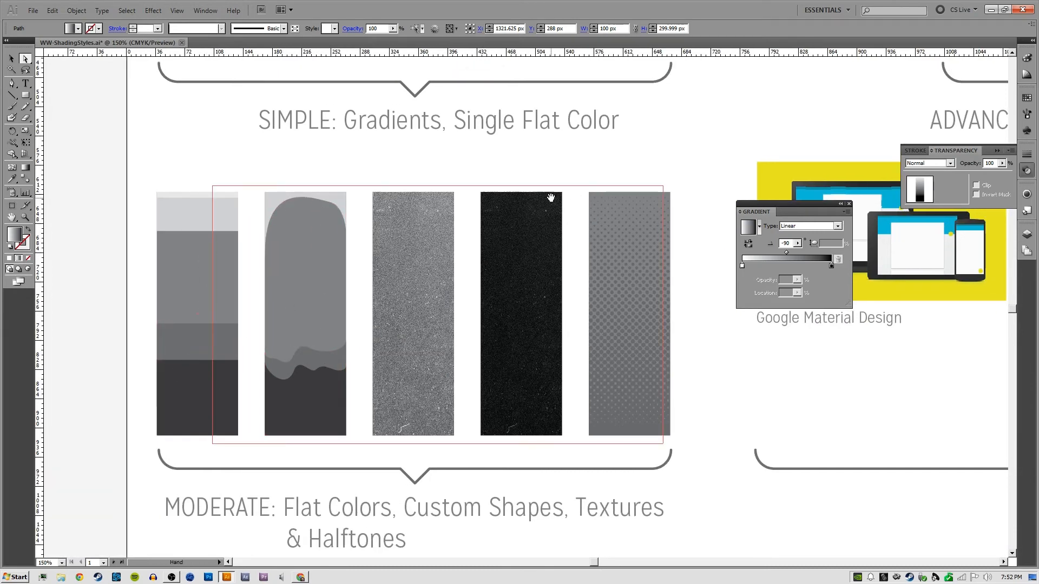
{"action": "left_click_drag", "start_coordinate": [598, 192], "coordinate": [261, 346]}
{"action": "left_click_drag", "start_coordinate": [464, 184], "coordinate": [259, 390]}
{"action": "left_click_drag", "start_coordinate": [581, 293], "coordinate": [395, 294]}
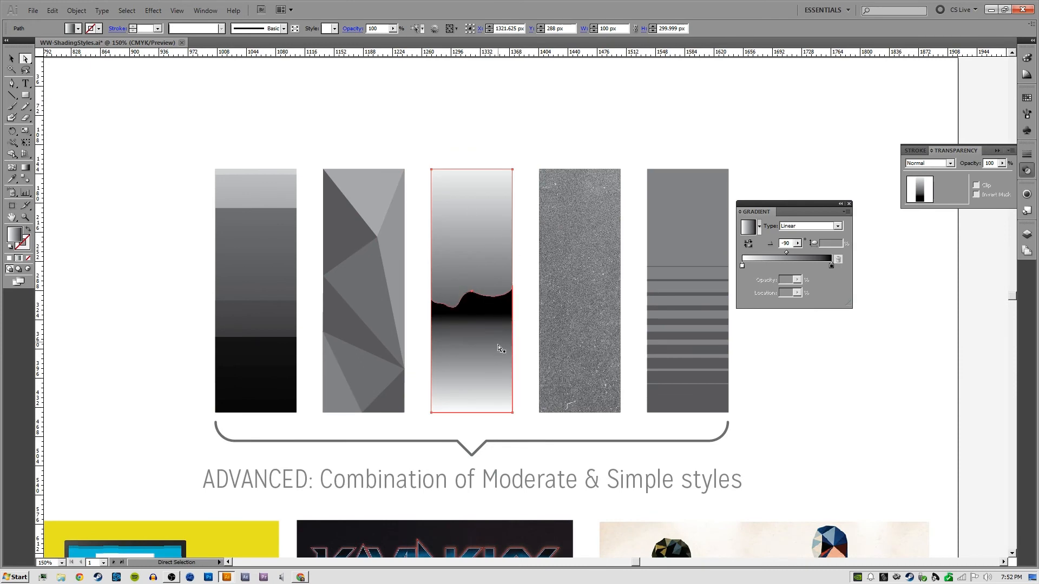
{"action": "left_click_drag", "start_coordinate": [478, 492], "coordinate": [570, 151]}
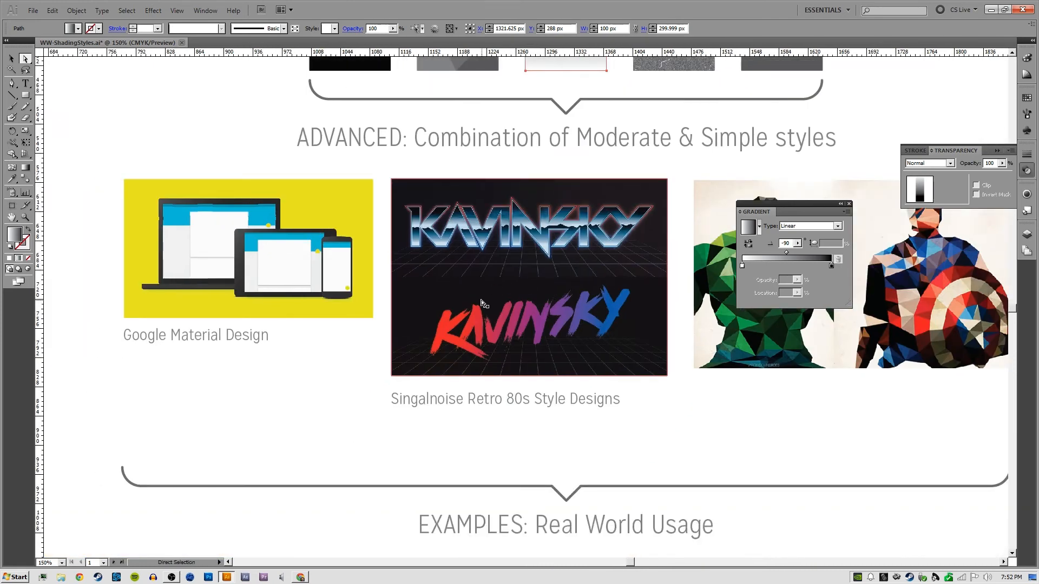
{"action": "left_click_drag", "start_coordinate": [564, 84], "coordinate": [477, 446]}
{"action": "left_click", "coordinate": [575, 144]}
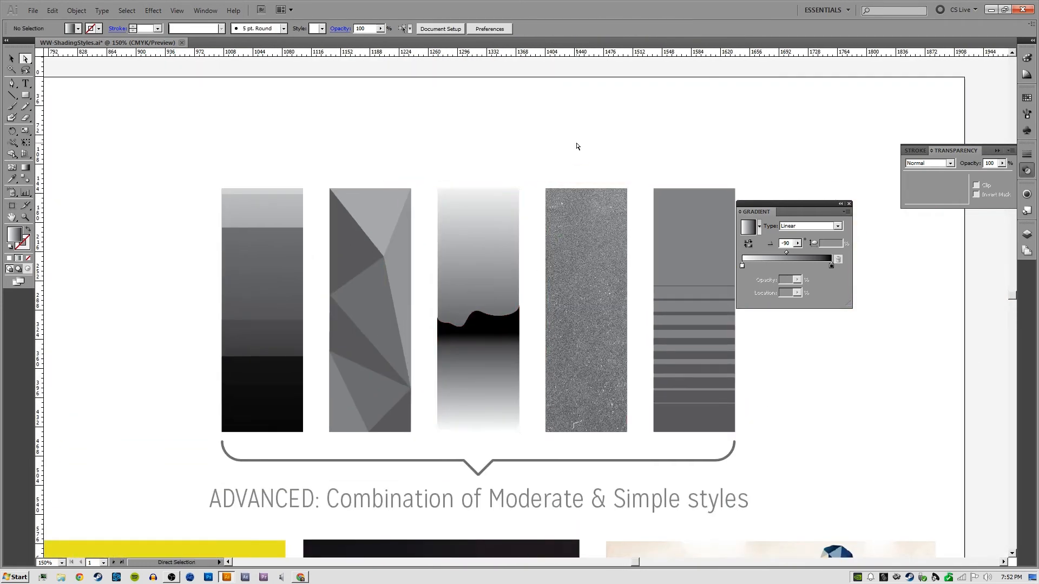
Draw a 100 by 300 px rectangle with the black-and-white gradient over the advanced textured example and set its blending mode to Multiply
{"action": "left_click", "coordinate": [560, 276]}
{"action": "left_click", "coordinate": [533, 269]}
{"action": "left_click", "coordinate": [503, 349]}
{"action": "left_click", "coordinate": [633, 174]}
{"action": "left_click", "coordinate": [26, 95]}
{"action": "left_click_drag", "start_coordinate": [546, 189], "coordinate": [627, 432]}
{"action": "left_click", "coordinate": [951, 163]}
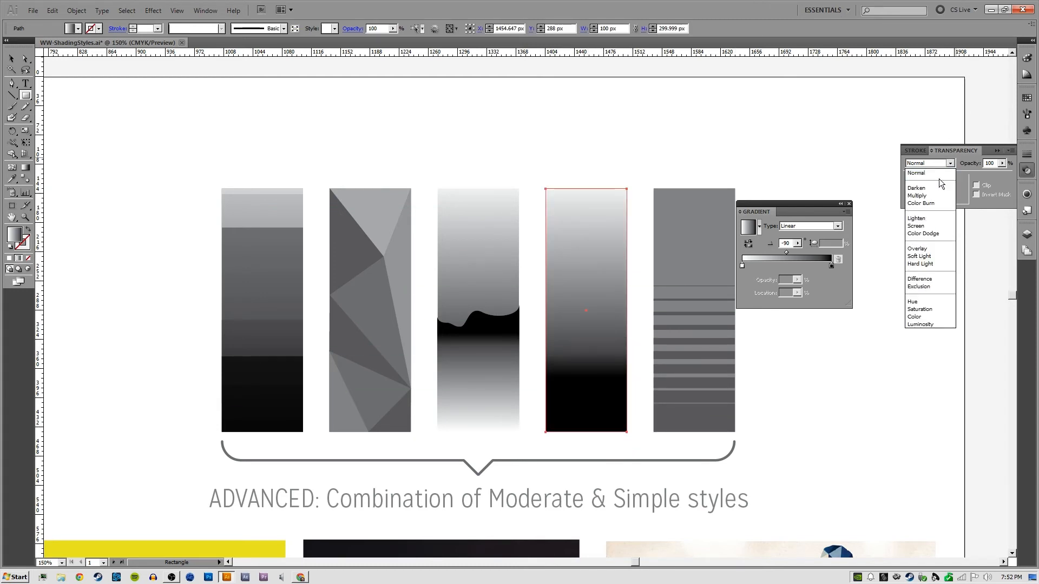
{"action": "left_click", "coordinate": [928, 196]}
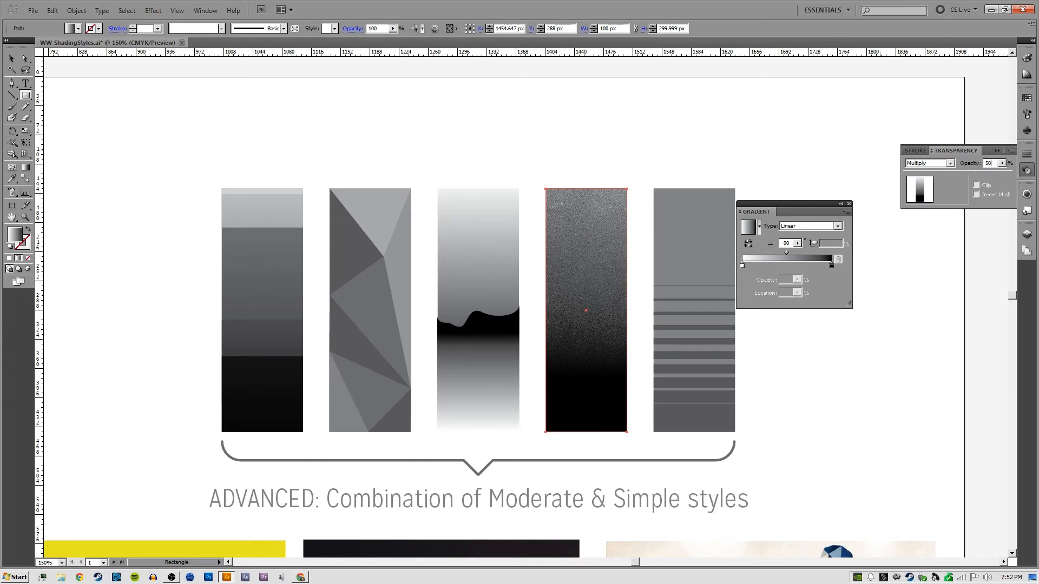
Set the gradient overlay's opacity to 50% and adjust it to 60%
{"action": "key", "text": "Return"}
{"action": "key", "text": "v"}
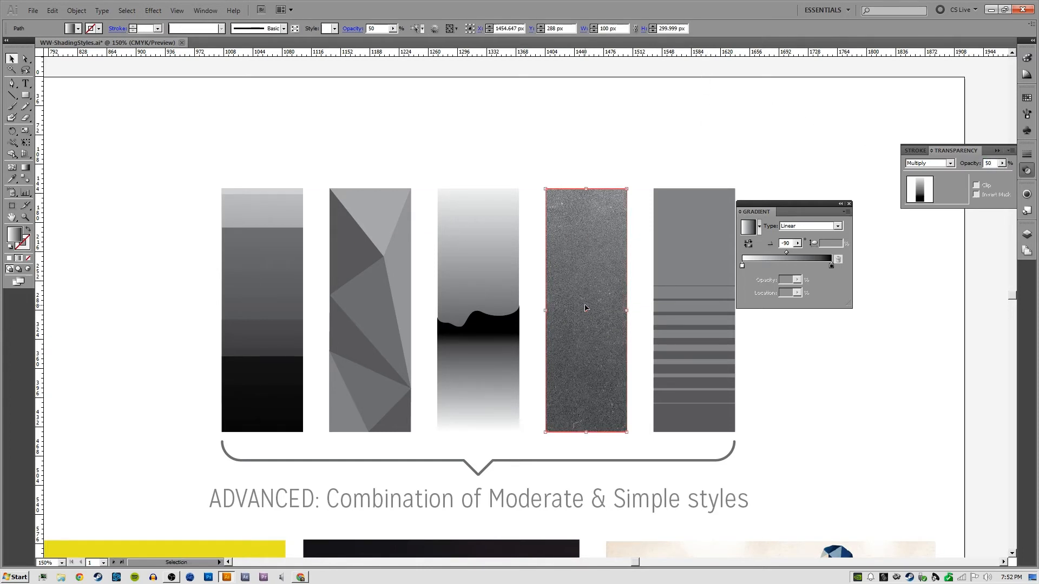
{"action": "type", "text": "60"}
{"action": "key", "text": "Return"}
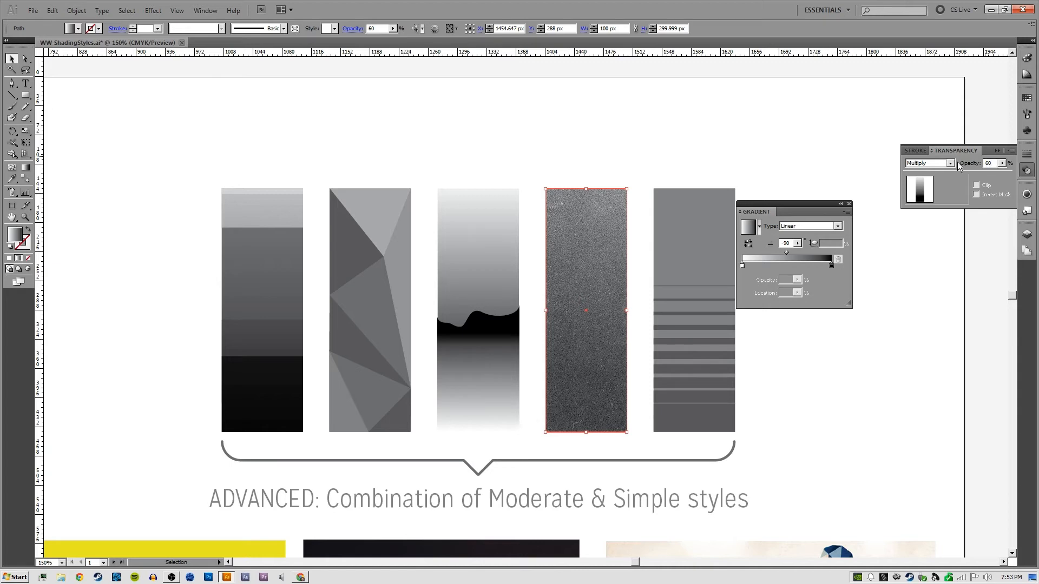
Reverse the overlay's gradient on the textured example so it darkens vertically from the lower part up to the upper edge
{"action": "left_click", "coordinate": [808, 121]}
{"action": "left_click", "coordinate": [578, 239]}
{"action": "key", "text": "g"}
{"action": "left_click_drag", "start_coordinate": [588, 417], "coordinate": [587, 172]}
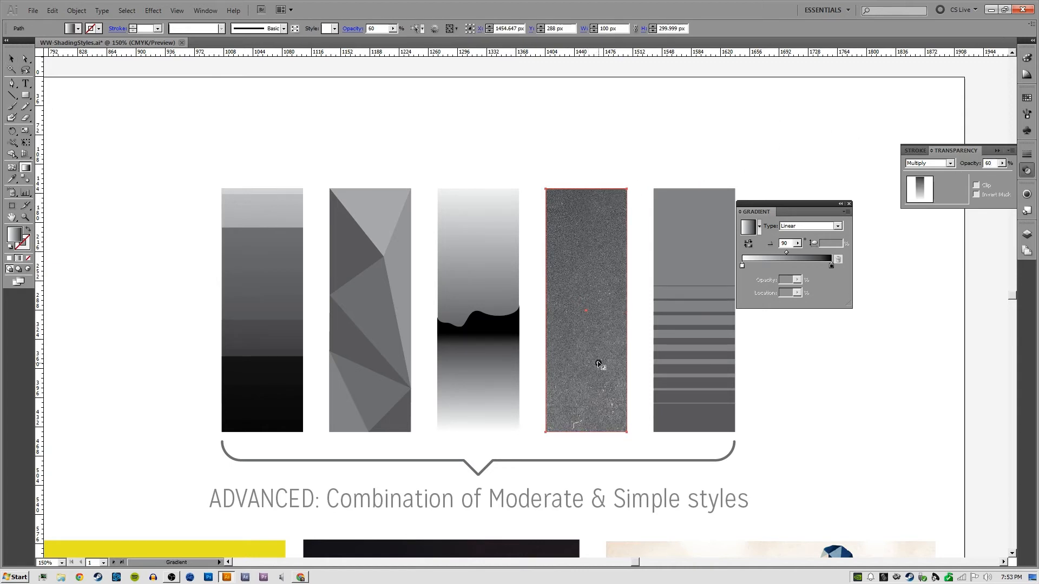
{"action": "left_click_drag", "start_coordinate": [599, 365], "coordinate": [598, 189]}
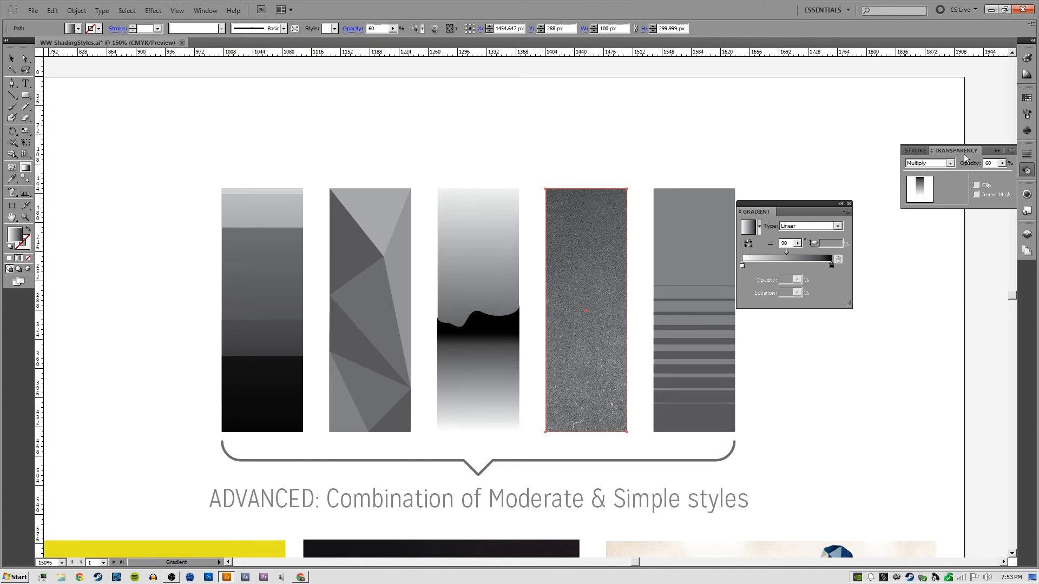
Set the overlay's opacity to 100% and redraw its gradient upward so solid black covers the upper part of the textured example
{"action": "left_click_drag", "start_coordinate": [991, 162], "coordinate": [946, 167]}
{"action": "type", "text": "100"}
{"action": "key", "text": "Return"}
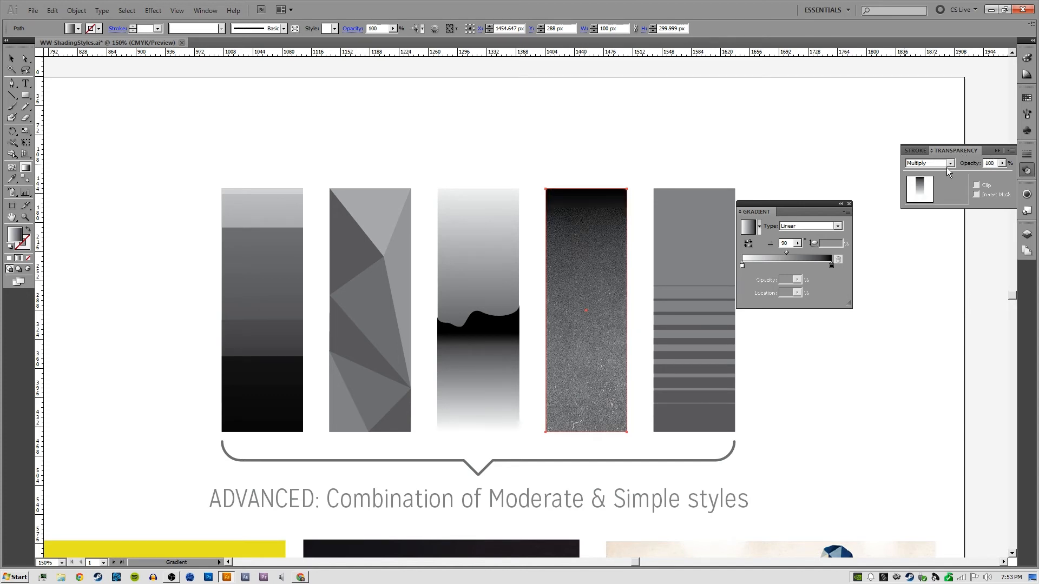
{"action": "left_click_drag", "start_coordinate": [583, 401], "coordinate": [600, 232]}
{"action": "key", "text": "v"}
{"action": "left_click", "coordinate": [685, 145]}
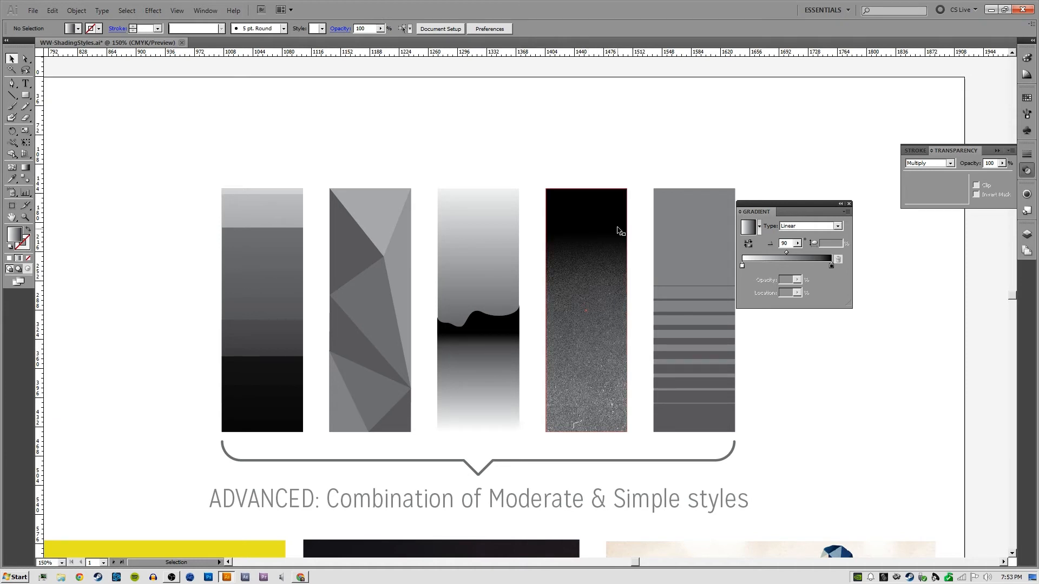
Recolour the black stop of the overlay's gradient with the light blue swatch
{"action": "left_click", "coordinate": [600, 211]}
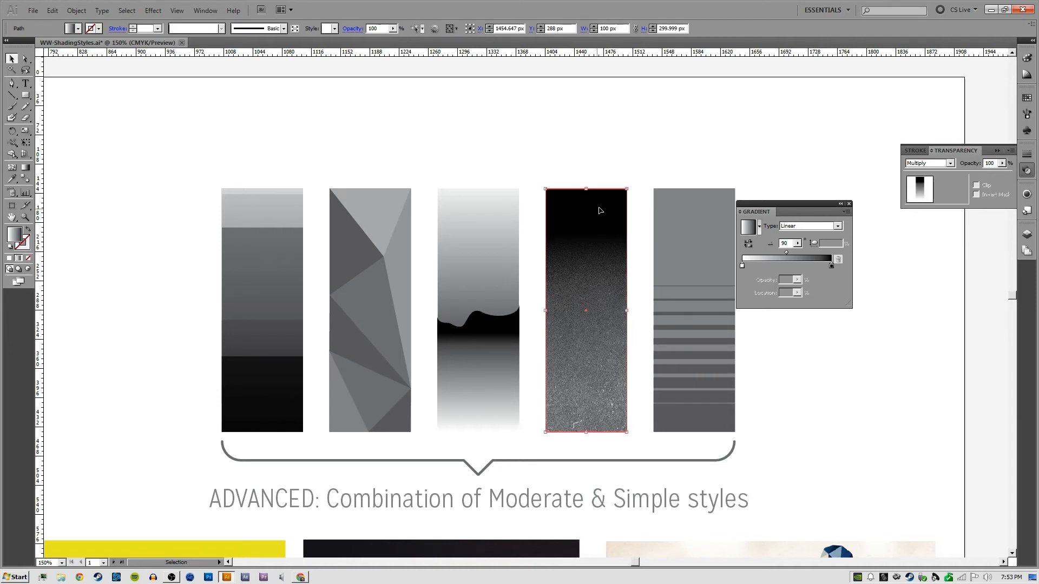
{"action": "left_click", "coordinate": [1027, 98]}
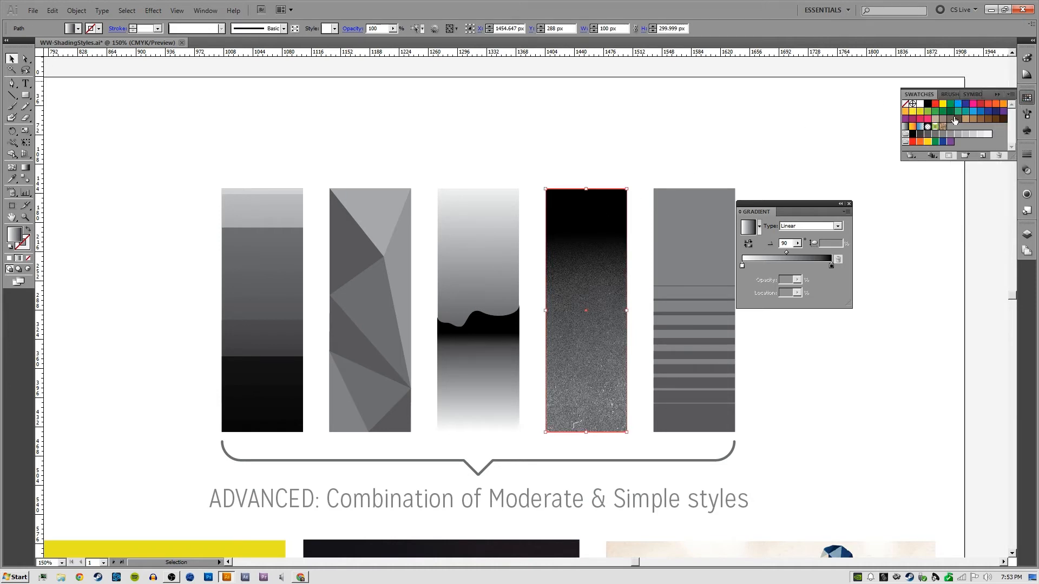
{"action": "double_click", "coordinate": [832, 265]}
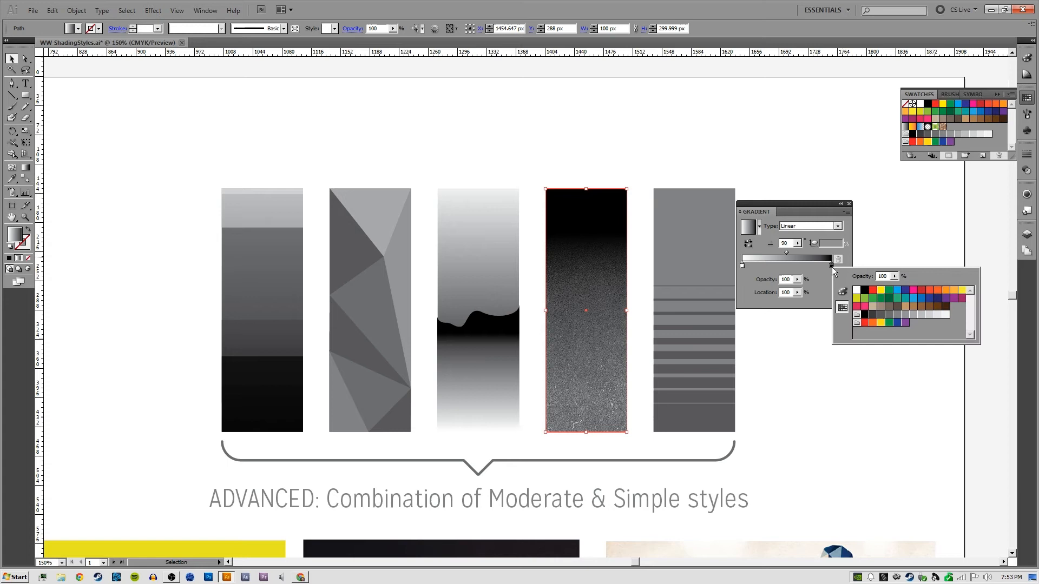
{"action": "left_click", "coordinate": [897, 291]}
Recolour the white gradient stop with the same light blue and set that stop's opacity to 0%
{"action": "left_click", "coordinate": [743, 265]}
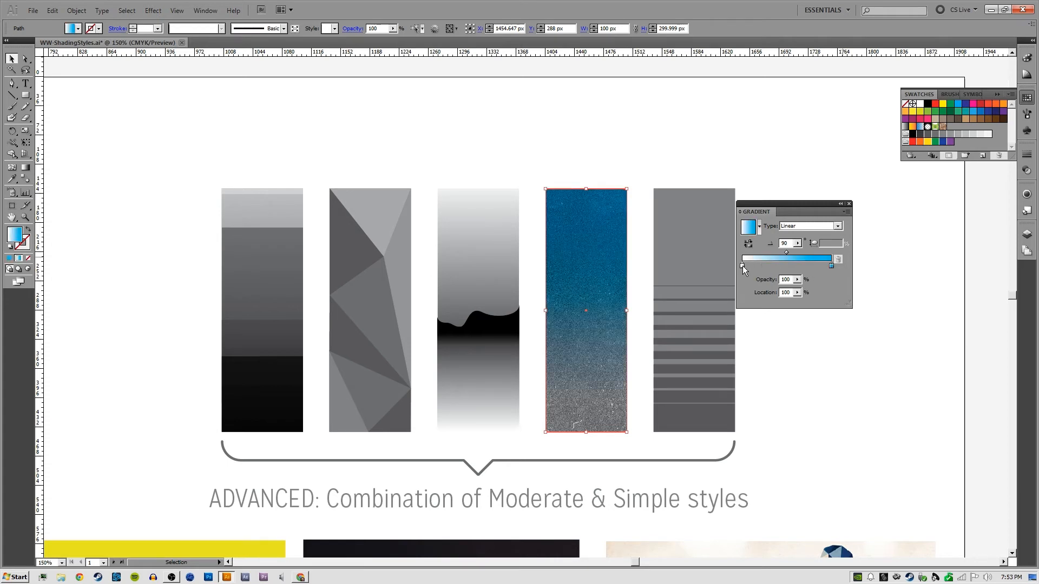
{"action": "left_click", "coordinate": [742, 265]}
{"action": "double_click", "coordinate": [742, 266]}
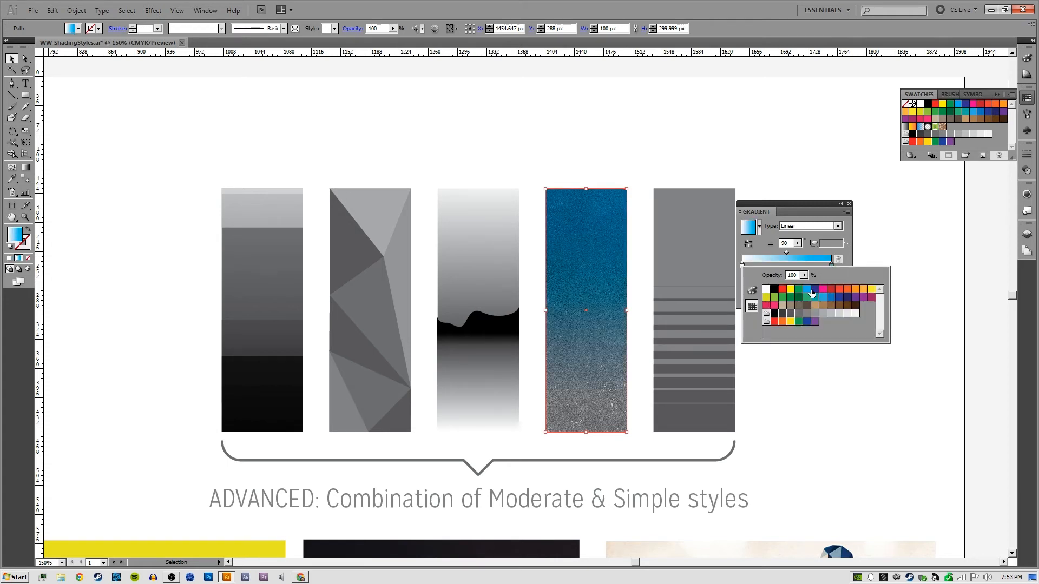
{"action": "left_click", "coordinate": [807, 289]}
{"action": "left_click", "coordinate": [740, 271]}
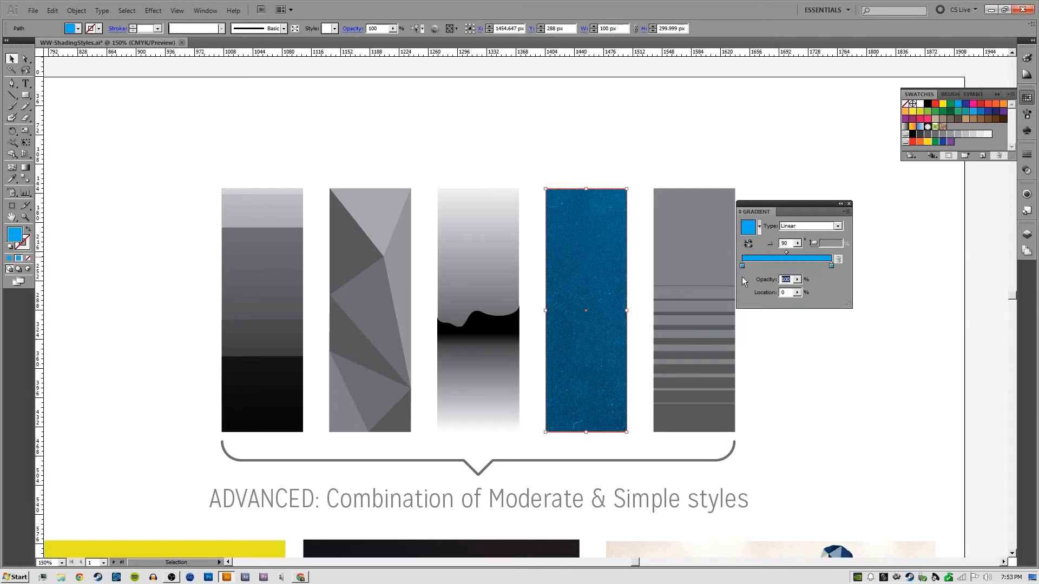
{"action": "type", "text": "0"}
{"action": "key", "text": "Return"}
{"action": "left_click", "coordinate": [645, 197]}
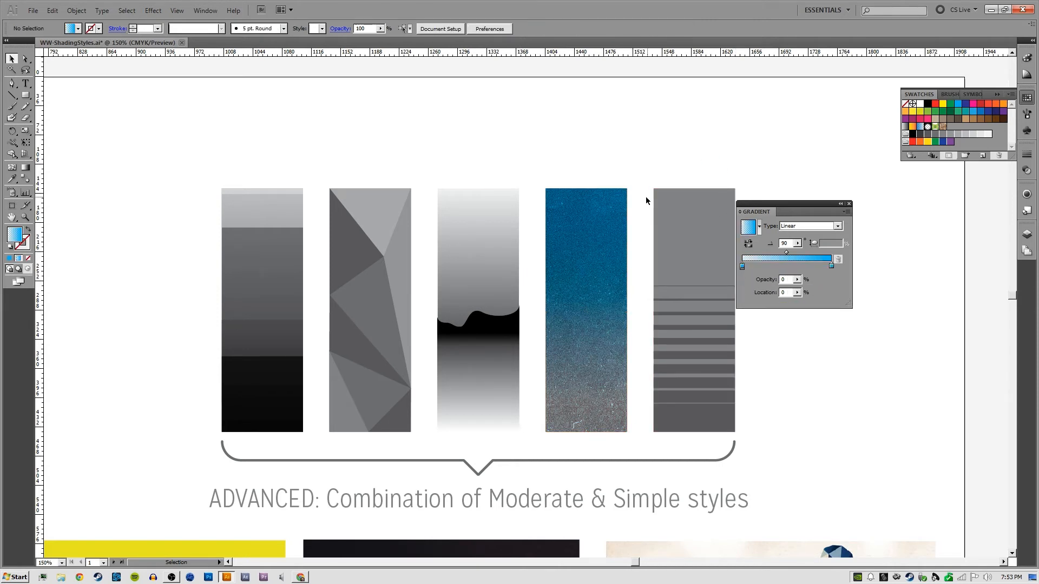
Redraw the blue overlay's gradient upward so it fades from transparent near the lower edge to solid blue in the upper part
{"action": "key", "text": "g"}
{"action": "left_click", "coordinate": [587, 192]}
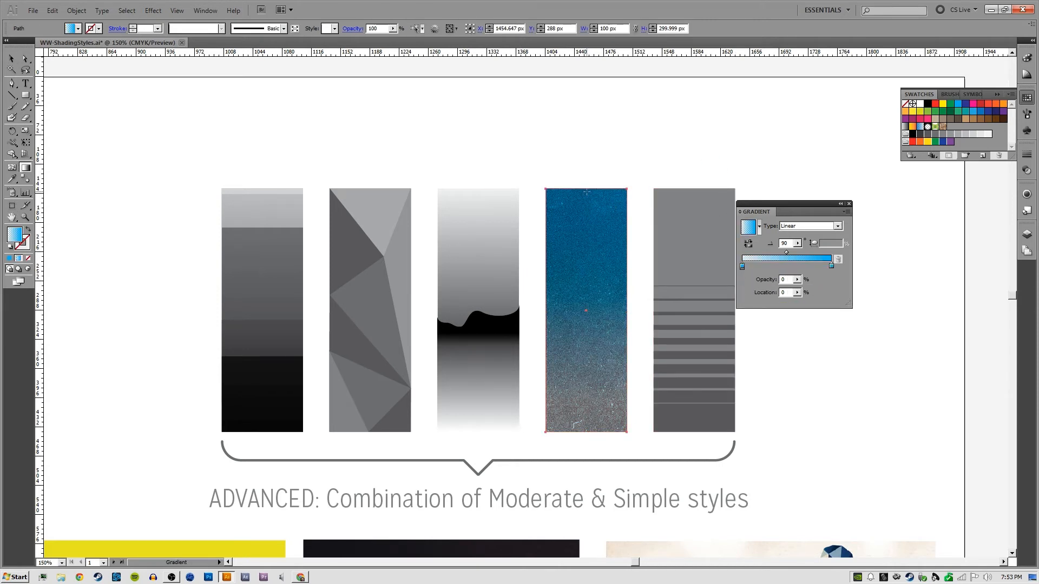
{"action": "mouse_move", "coordinate": [586, 192]}
{"action": "left_mouse_down"}
{"action": "mouse_move", "coordinate": [585, 389]}
{"action": "mouse_move", "coordinate": [597, 310]}
{"action": "mouse_move", "coordinate": [590, 191]}
{"action": "left_mouse_up"}
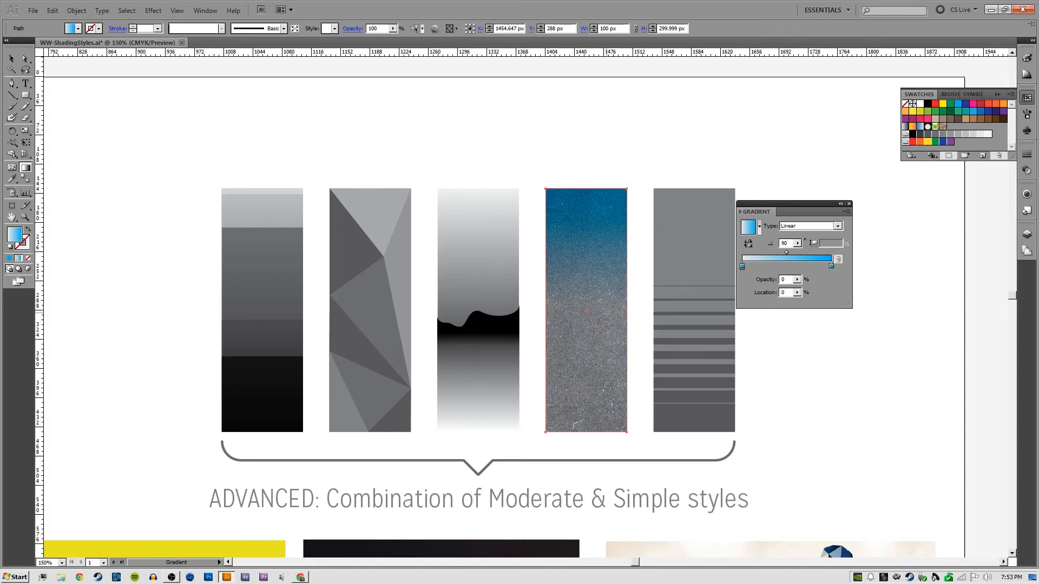
{"action": "left_click_drag", "start_coordinate": [602, 381], "coordinate": [608, 215]}
{"action": "left_click", "coordinate": [653, 158], "text": "ctrl"}
Detach the Transparency panel from the Stroke panel, place it above the advanced examples and expand it to show all options
{"action": "left_click_drag", "start_coordinate": [730, 149], "coordinate": [597, 147]}
{"action": "key", "text": "v"}
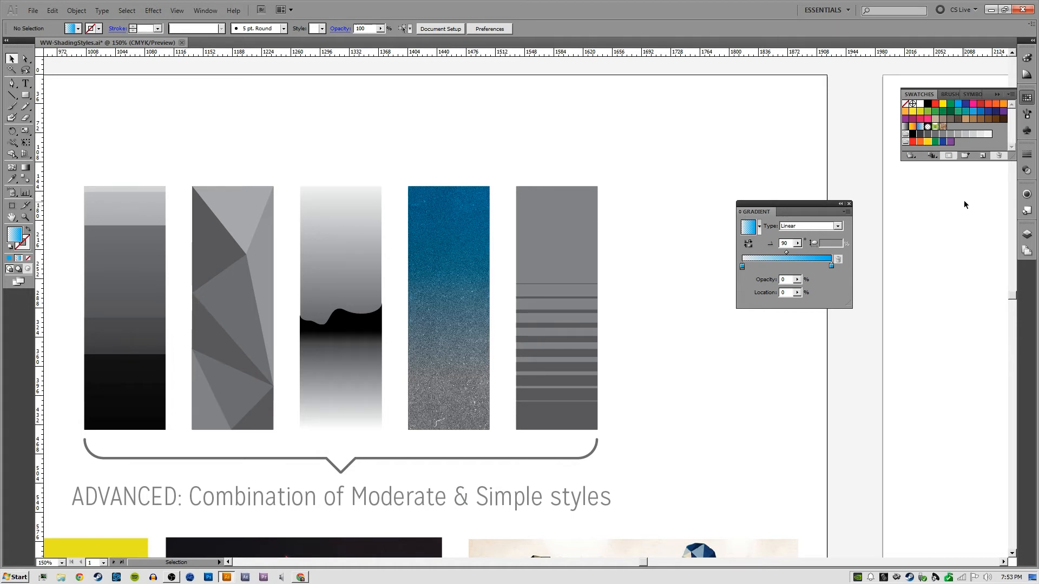
{"action": "left_click", "coordinate": [1026, 171]}
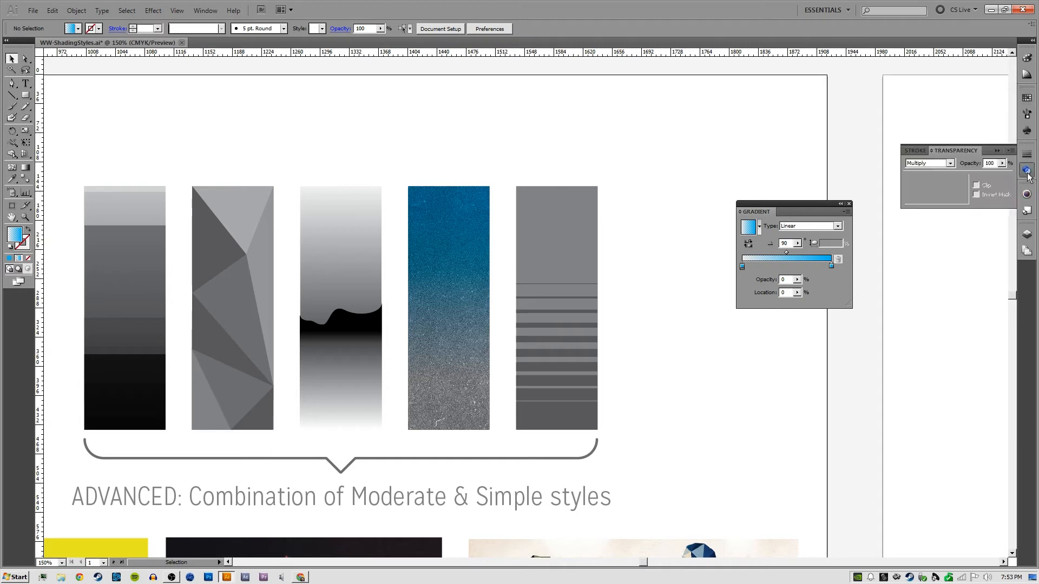
{"action": "left_click", "coordinate": [952, 162]}
{"action": "left_click", "coordinate": [952, 162]}
{"action": "left_click_drag", "start_coordinate": [972, 150], "coordinate": [696, 120]}
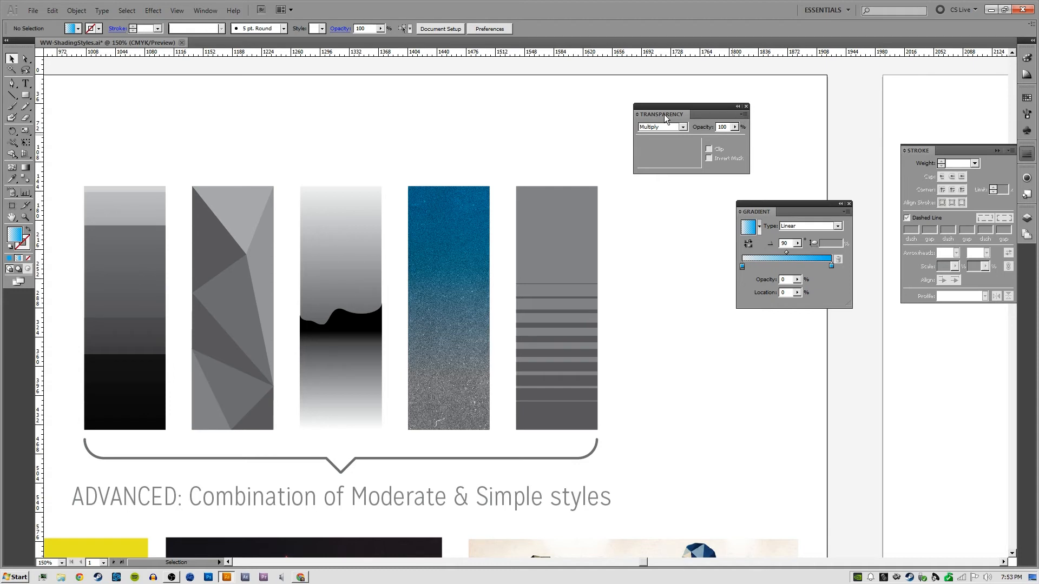
{"action": "left_click", "coordinate": [637, 114]}
{"action": "left_click", "coordinate": [636, 114]}
{"action": "left_click", "coordinate": [636, 114]}
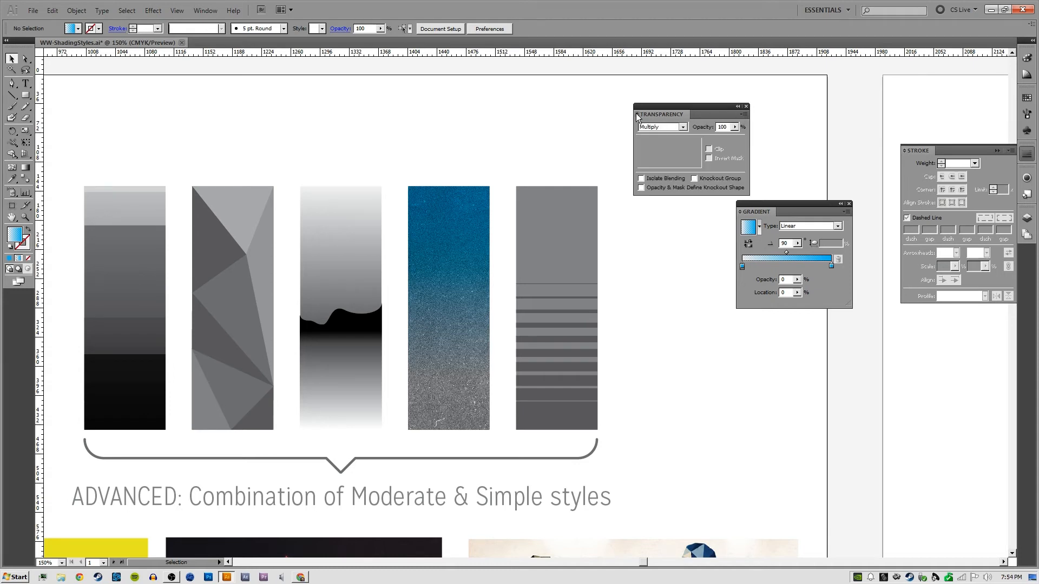
{"action": "left_click_drag", "start_coordinate": [672, 105], "coordinate": [667, 104]}
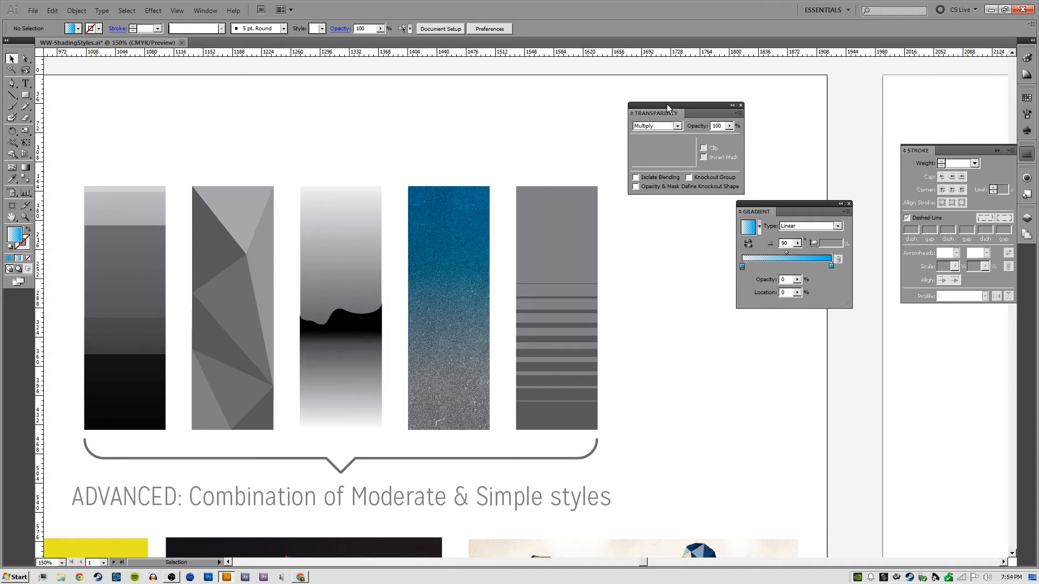
Locate Transparency in the list of available panels, reposition its floating panel, and select the blue gradient overlay
{"action": "left_click", "coordinate": [205, 10]}
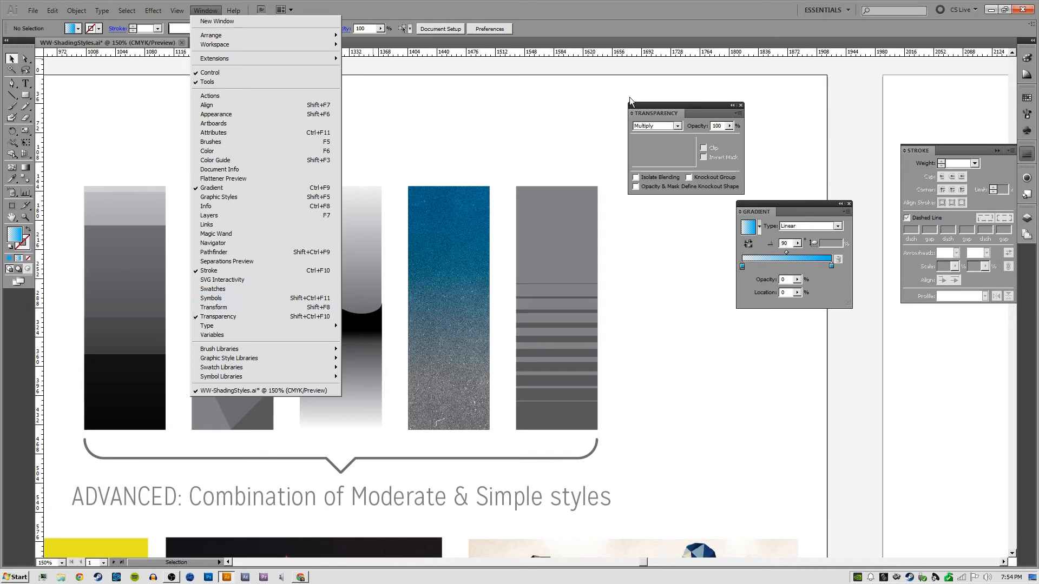
{"action": "left_click_drag", "start_coordinate": [697, 104], "coordinate": [677, 87]}
{"action": "left_click", "coordinate": [440, 233]}
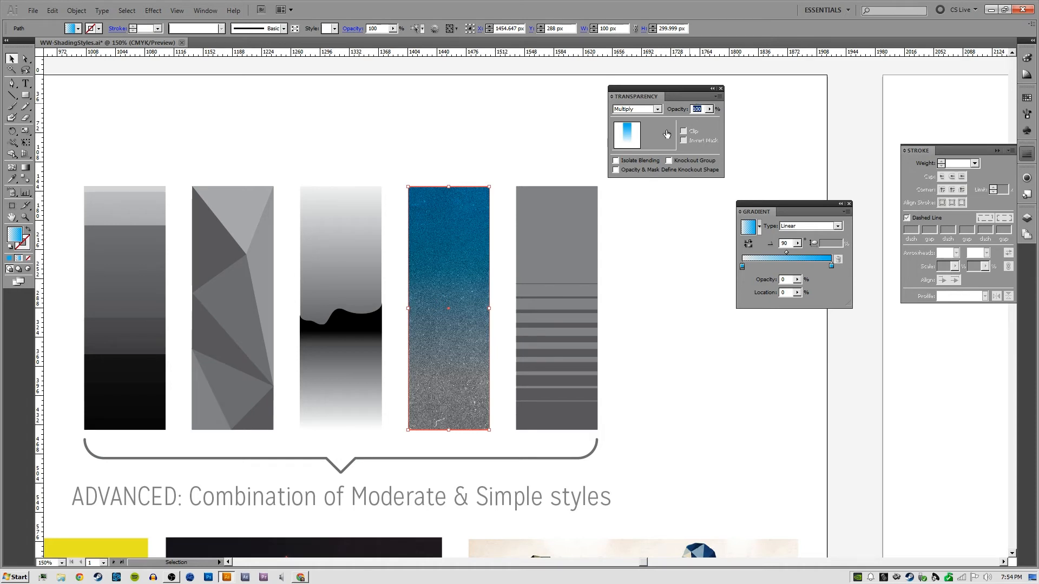
Examine the blending modes available for the blue gradient overlay, keeping Multiply selected
{"action": "left_click", "coordinate": [657, 109]}
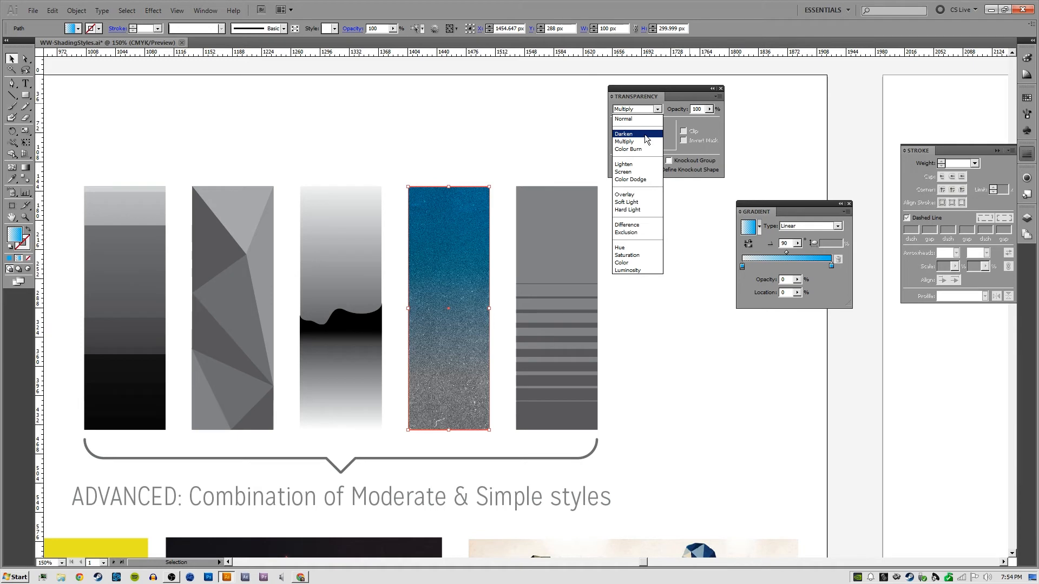
{"action": "left_click", "coordinate": [722, 149]}
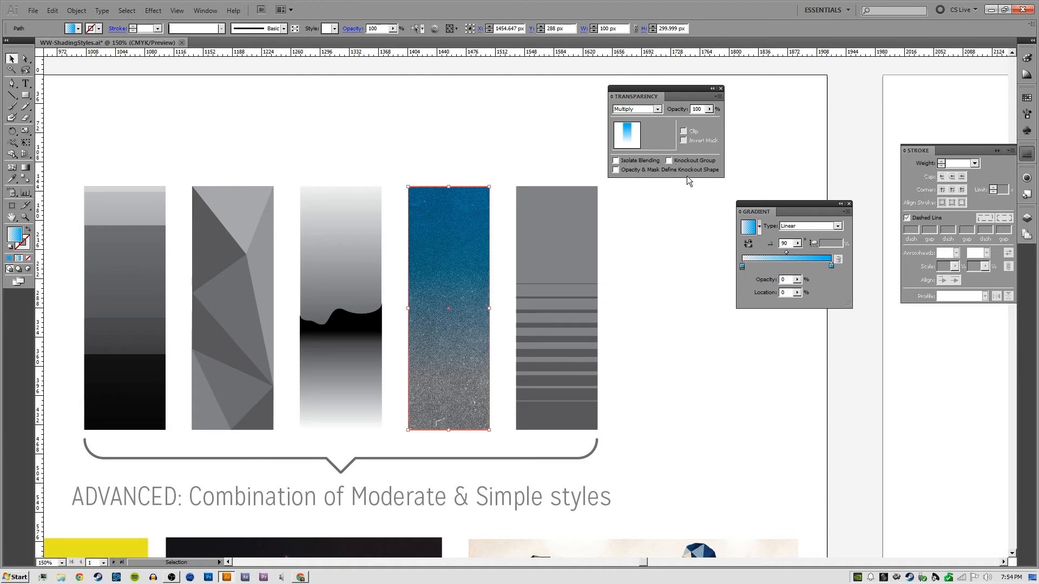
{"action": "left_click", "coordinate": [677, 242]}
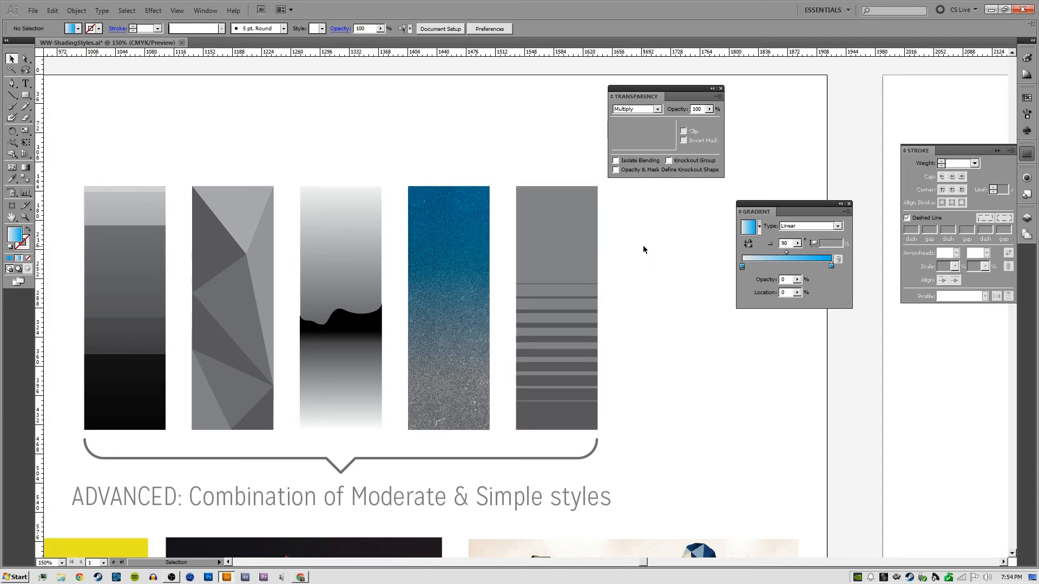
{"action": "left_click", "coordinate": [471, 219]}
{"action": "left_click", "coordinate": [467, 170]}
{"action": "left_click", "coordinate": [472, 240]}
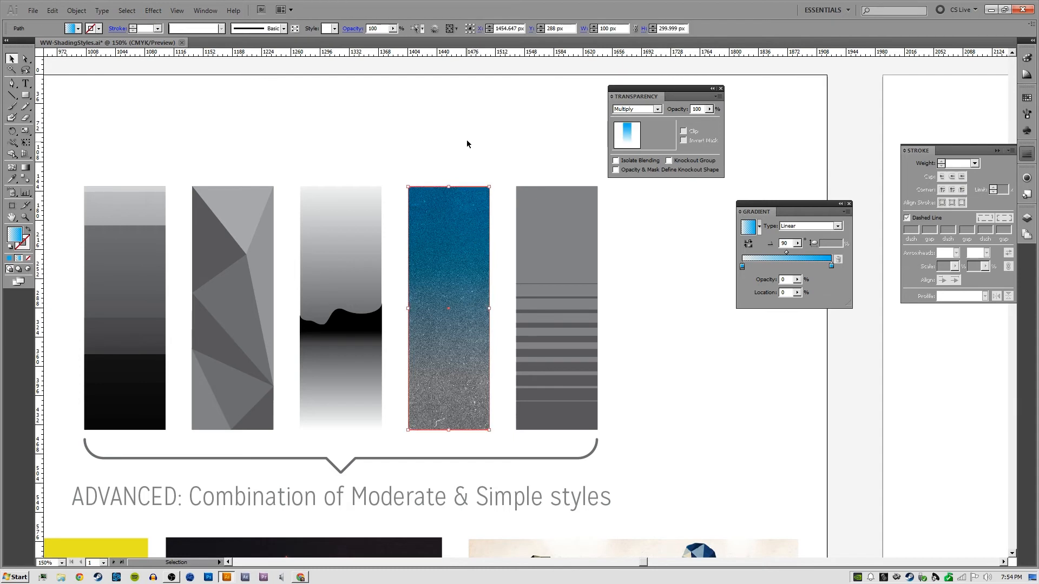
{"action": "left_click", "coordinate": [467, 135]}
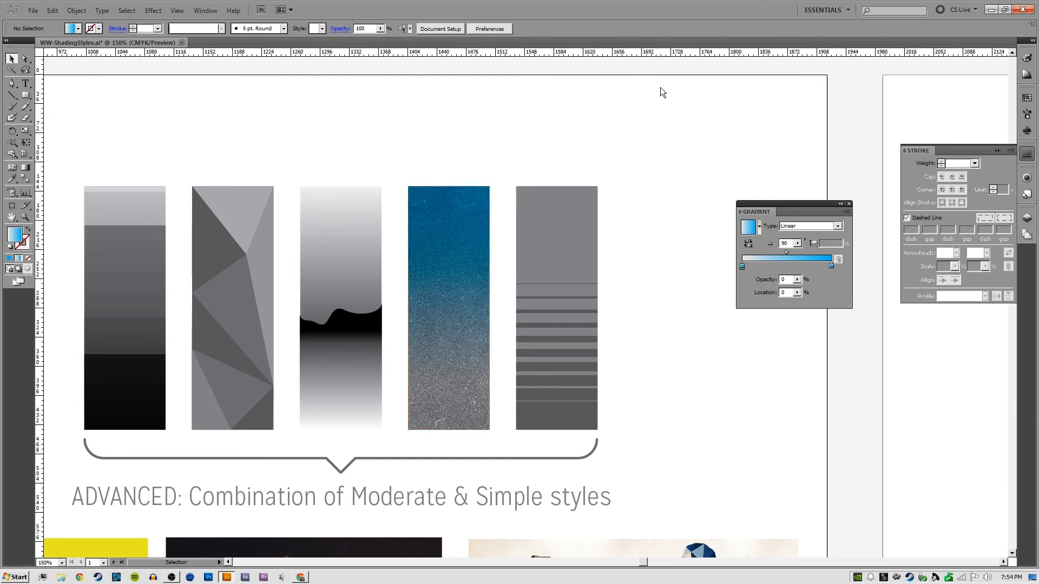
{"action": "left_click_drag", "start_coordinate": [660, 86], "coordinate": [661, 88]}
{"action": "left_click", "coordinate": [668, 111]}
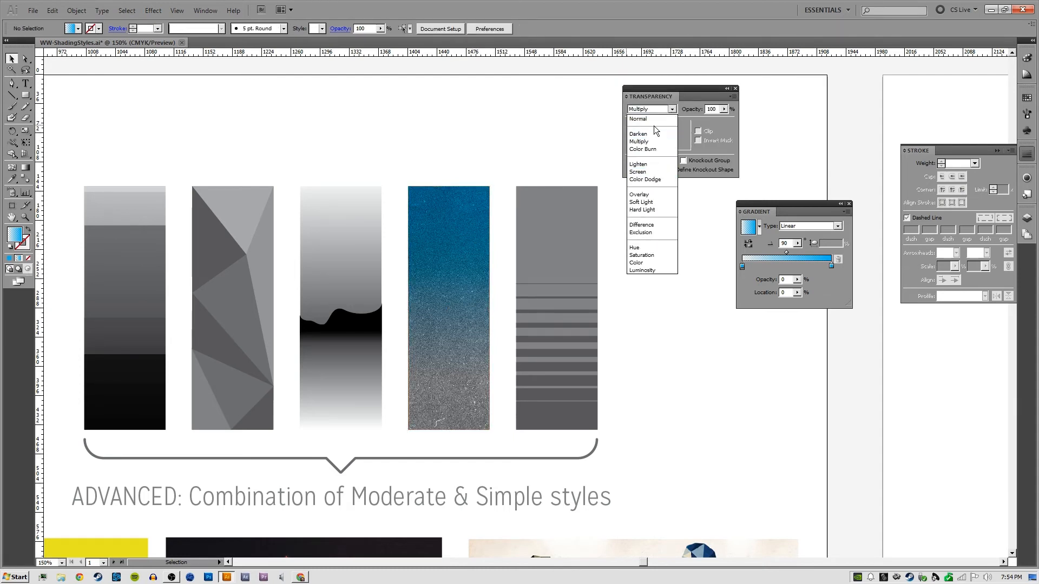
{"action": "left_click", "coordinate": [549, 134]}
Try the Screen blending mode on the blue gradient overlay and set it back to Multiply
{"action": "left_click", "coordinate": [471, 206]}
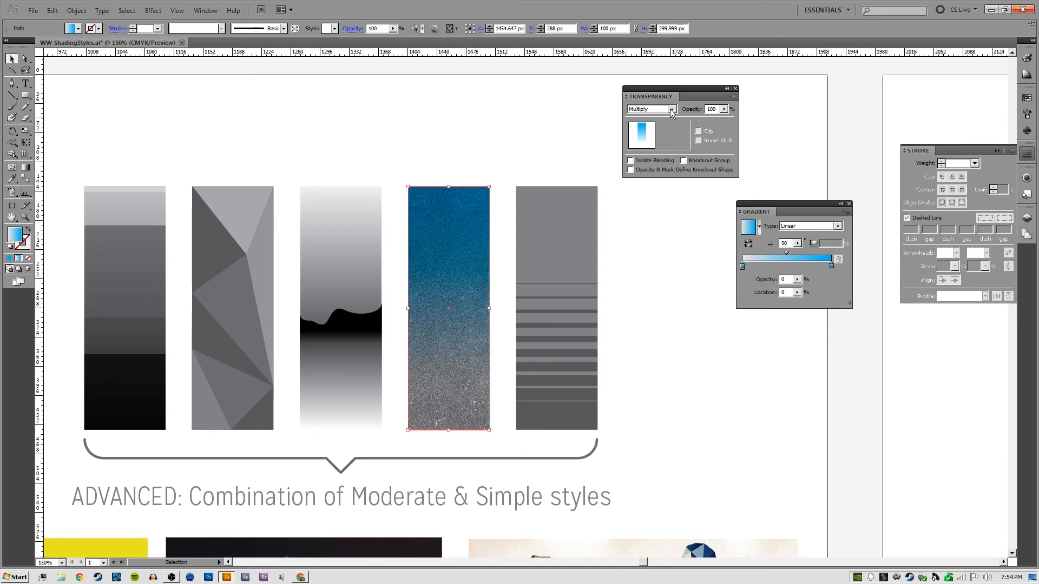
{"action": "left_click", "coordinate": [668, 111]}
{"action": "left_click", "coordinate": [660, 111]}
{"action": "left_click", "coordinate": [661, 112]}
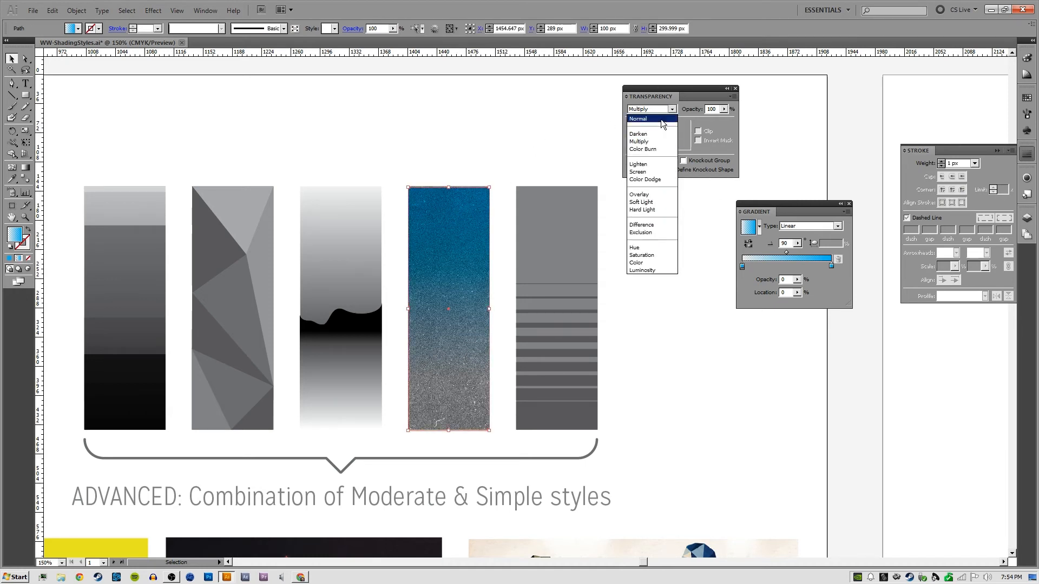
{"action": "left_click", "coordinate": [644, 172]}
{"action": "left_click", "coordinate": [665, 111]}
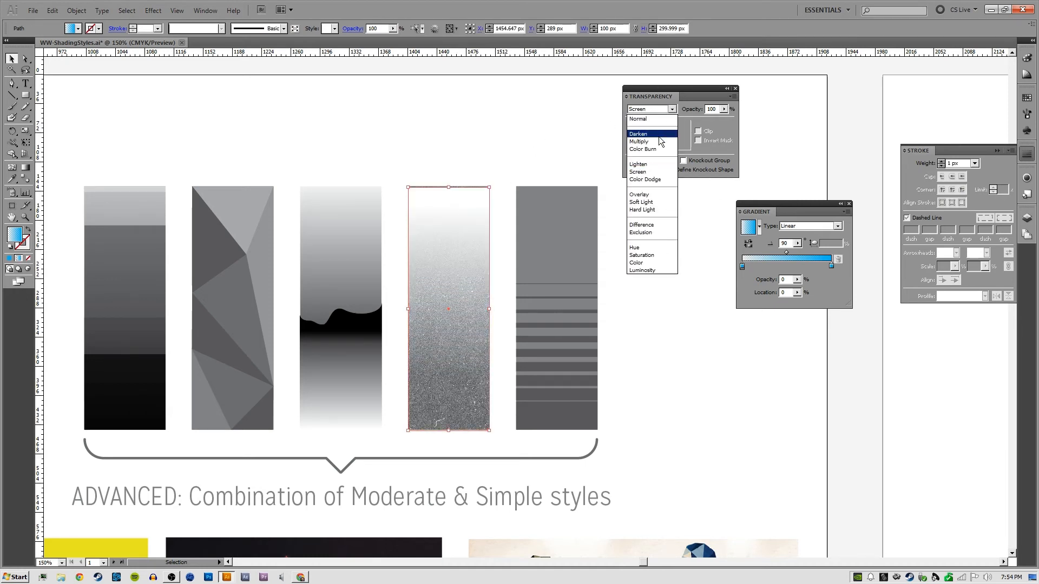
{"action": "left_click", "coordinate": [654, 141]}
Try Overlay and Soft Light blending on the gradient overlay, return it to Multiply and deselect it
{"action": "left_click", "coordinate": [669, 111]}
{"action": "left_click", "coordinate": [649, 194]}
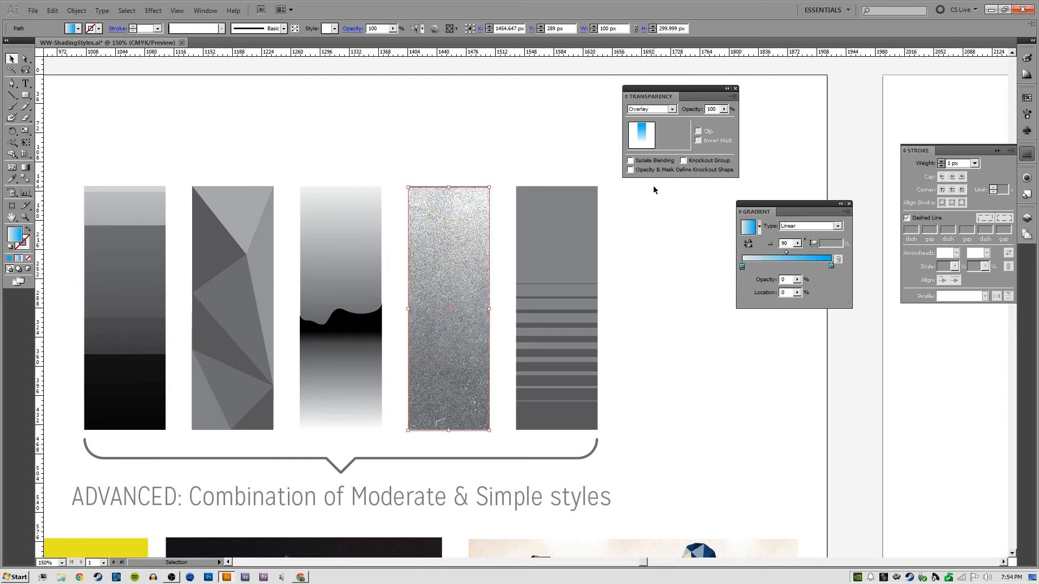
{"action": "left_click", "coordinate": [674, 110]}
{"action": "left_click", "coordinate": [655, 206]}
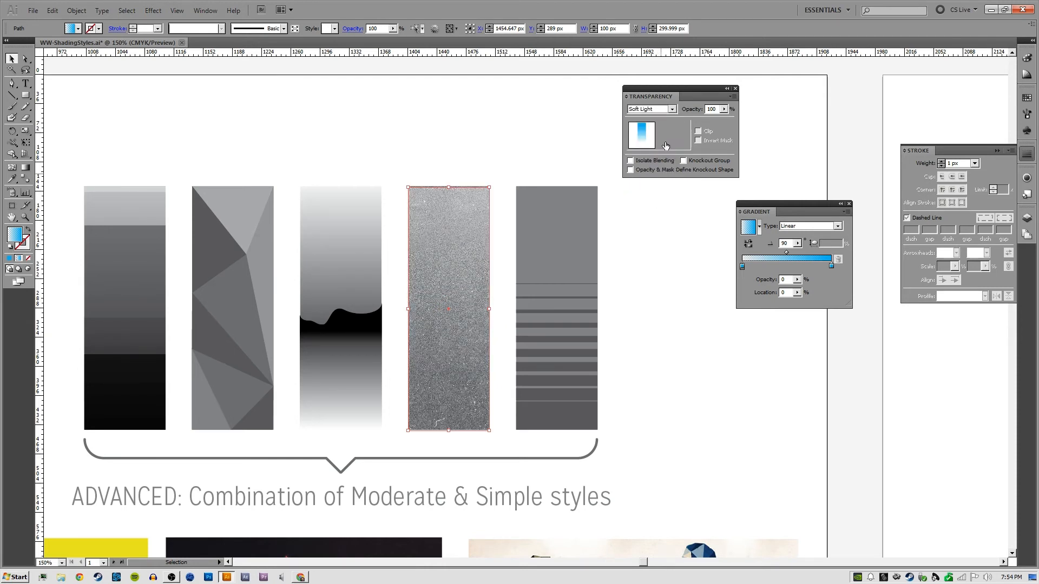
{"action": "left_click", "coordinate": [665, 110]}
{"action": "left_click", "coordinate": [658, 140]}
{"action": "left_click", "coordinate": [586, 135]}
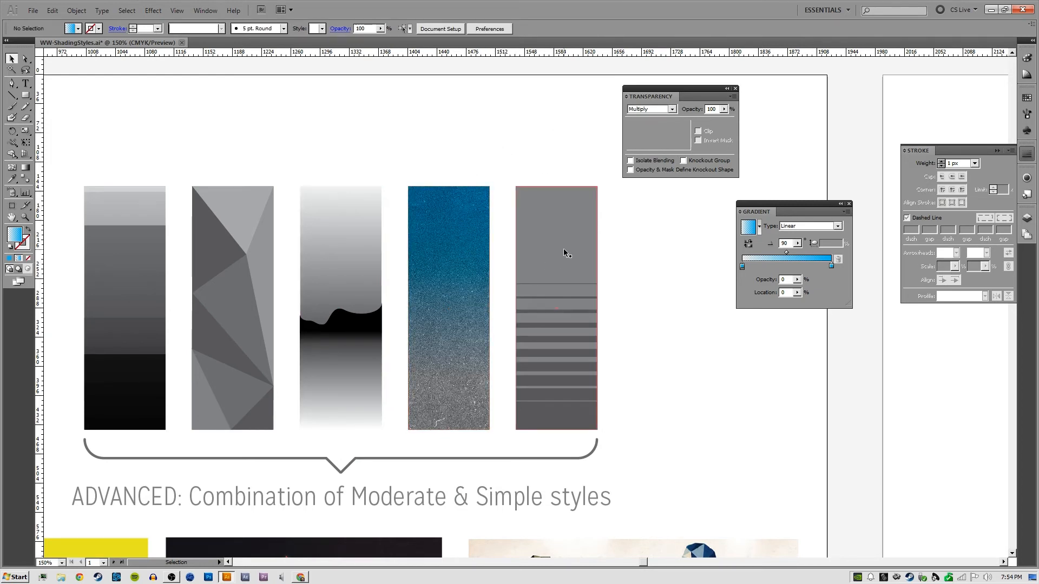
Examine the striped example at the end of the advanced row and the empty space beside it
{"action": "left_click_drag", "start_coordinate": [601, 350], "coordinate": [617, 320]}
{"action": "left_click", "coordinate": [595, 396]}
{"action": "key", "text": "a"}
{"action": "left_click", "coordinate": [655, 320]}
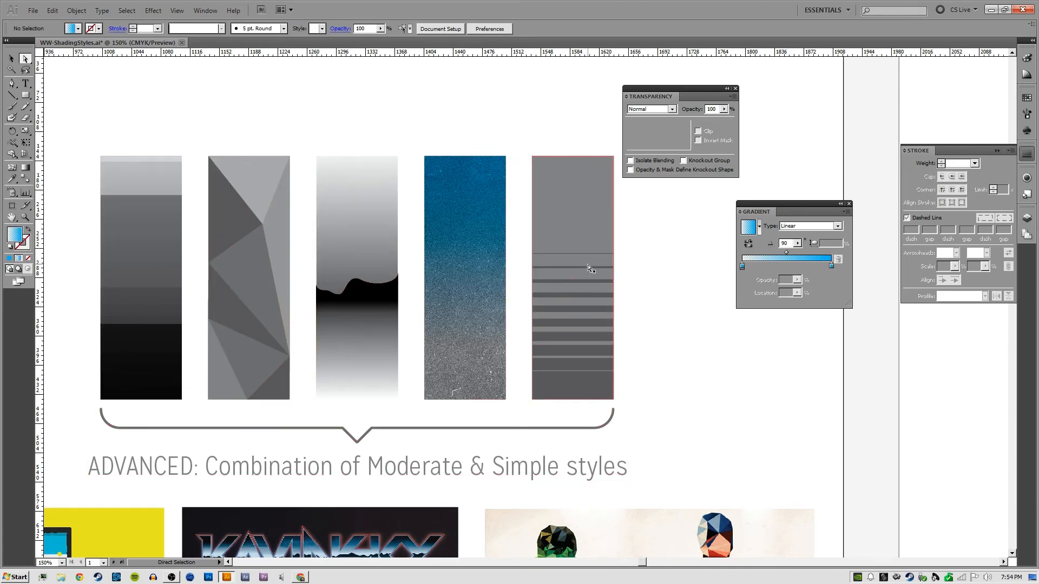
{"action": "left_click_drag", "start_coordinate": [565, 301], "coordinate": [612, 298]}
{"action": "left_click_drag", "start_coordinate": [652, 335], "coordinate": [579, 350]}
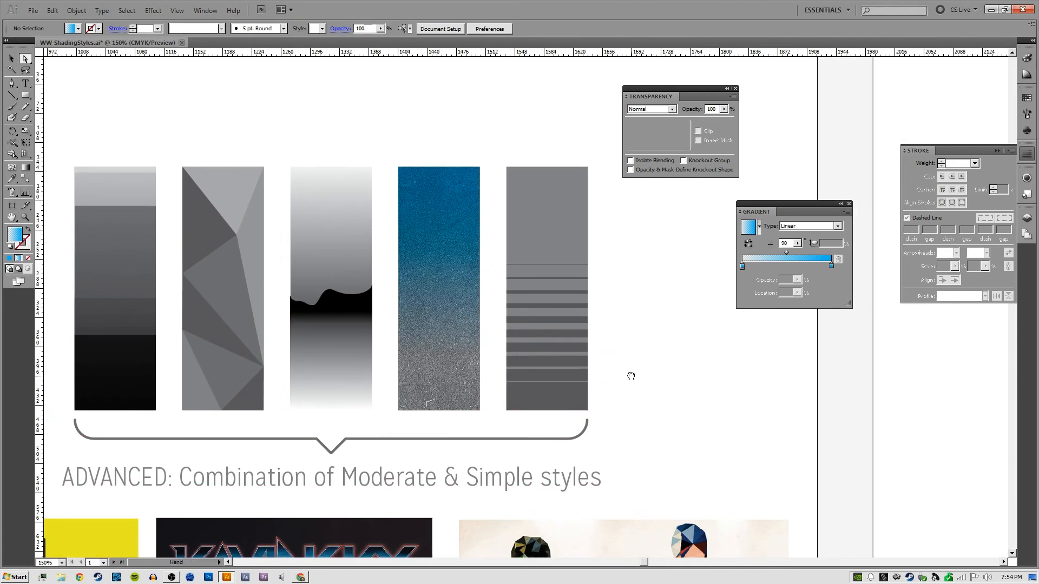
{"action": "left_click_drag", "start_coordinate": [631, 376], "coordinate": [480, 361]}
{"action": "left_click_drag", "start_coordinate": [393, 336], "coordinate": [465, 335]}
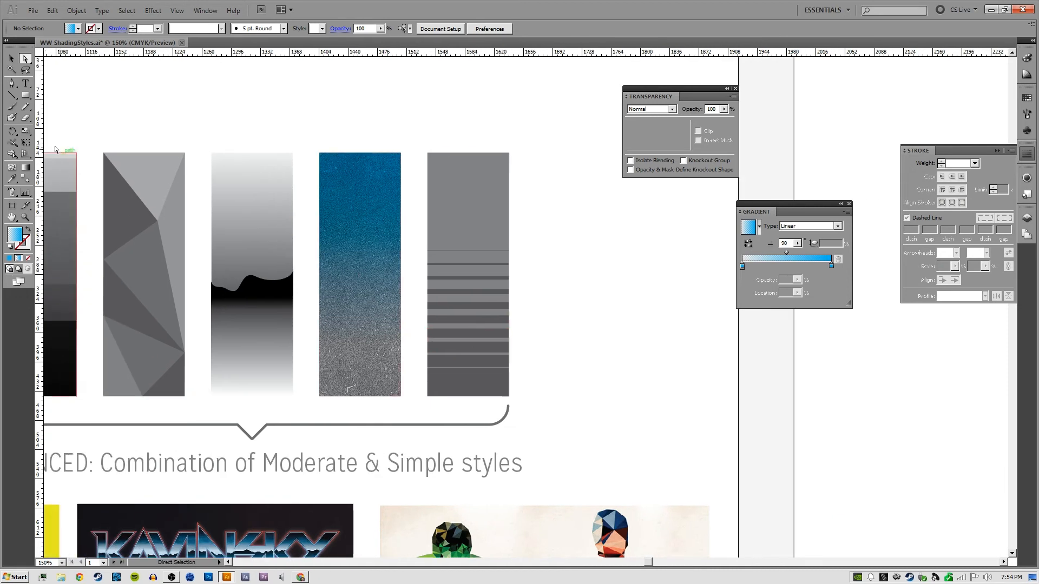
Draw a flat rectangle about 137 by 27 px beside the striped example's base, with black fill and no stroke
{"action": "left_click", "coordinate": [24, 99]}
{"action": "left_click_drag", "start_coordinate": [513, 304], "coordinate": [424, 282]}
{"action": "left_click_drag", "start_coordinate": [445, 354], "coordinate": [556, 375]}
{"action": "key", "text": "v"}
{"action": "key", "text": "d"}
{"action": "key", "text": "shift+x"}
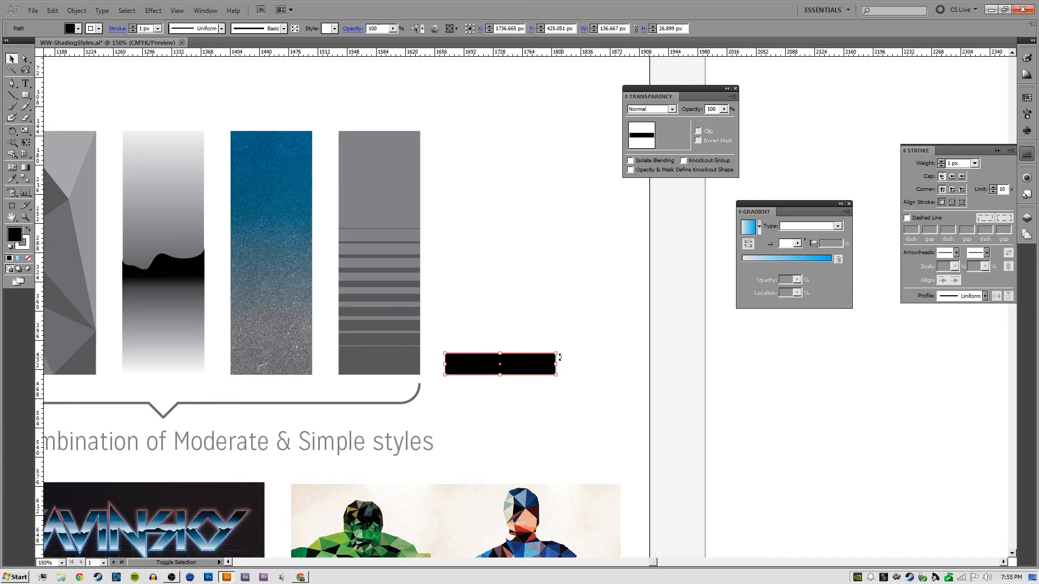
{"action": "key", "text": "slash"}
{"action": "left_click", "coordinate": [554, 320]}
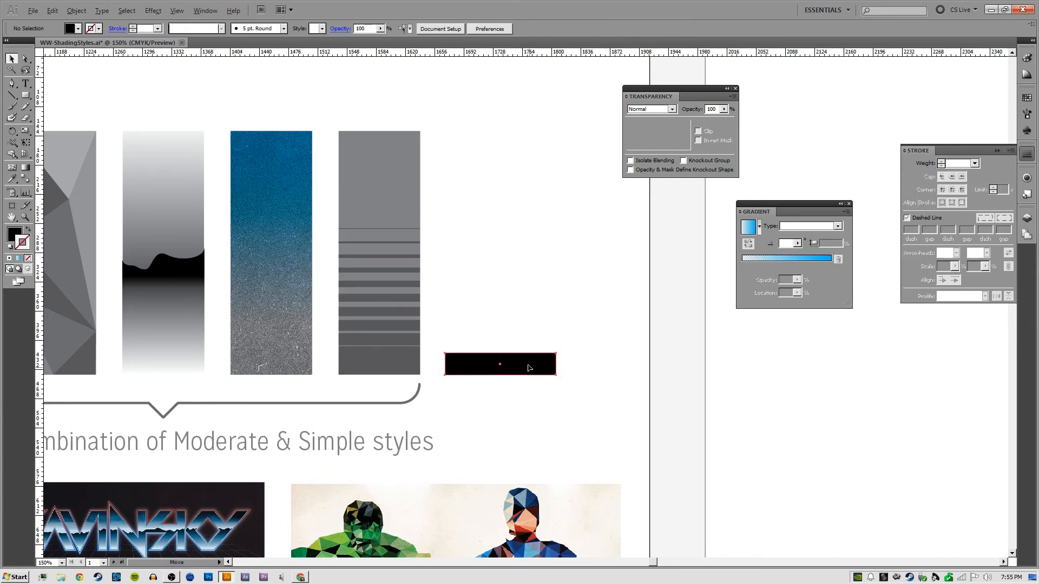
Copy the black bar upward as a hairline of the same width and blend it with the original bar
{"action": "left_click_drag", "start_coordinate": [528, 368], "coordinate": [502, 142]}
{"action": "left_click", "coordinate": [568, 117]}
{"action": "key", "text": "w"}
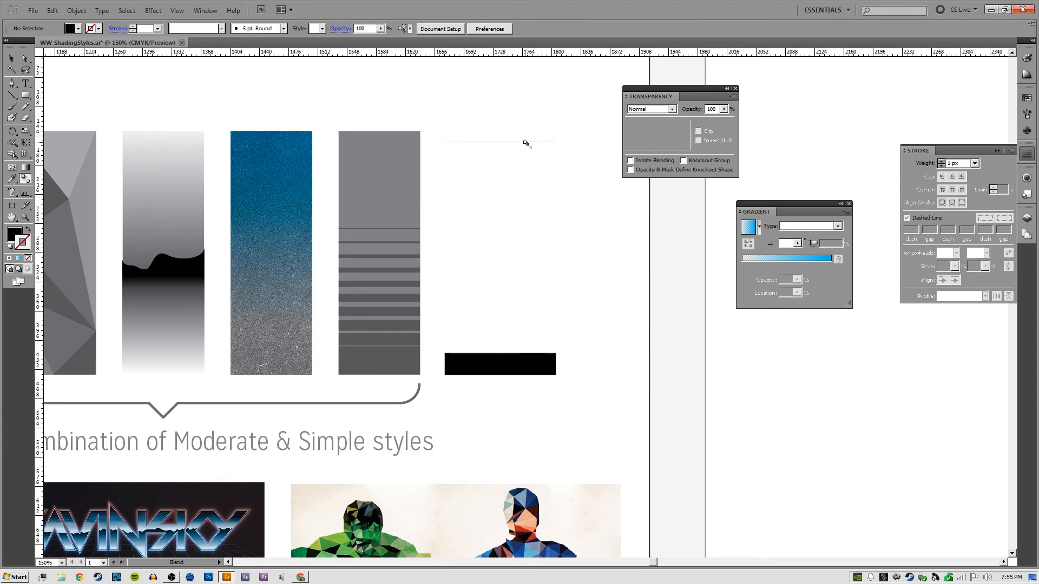
{"action": "left_click", "coordinate": [26, 180]}
{"action": "left_click", "coordinate": [486, 374]}
{"action": "key", "text": "ctrl+z"}
{"action": "left_click", "coordinate": [500, 359]}
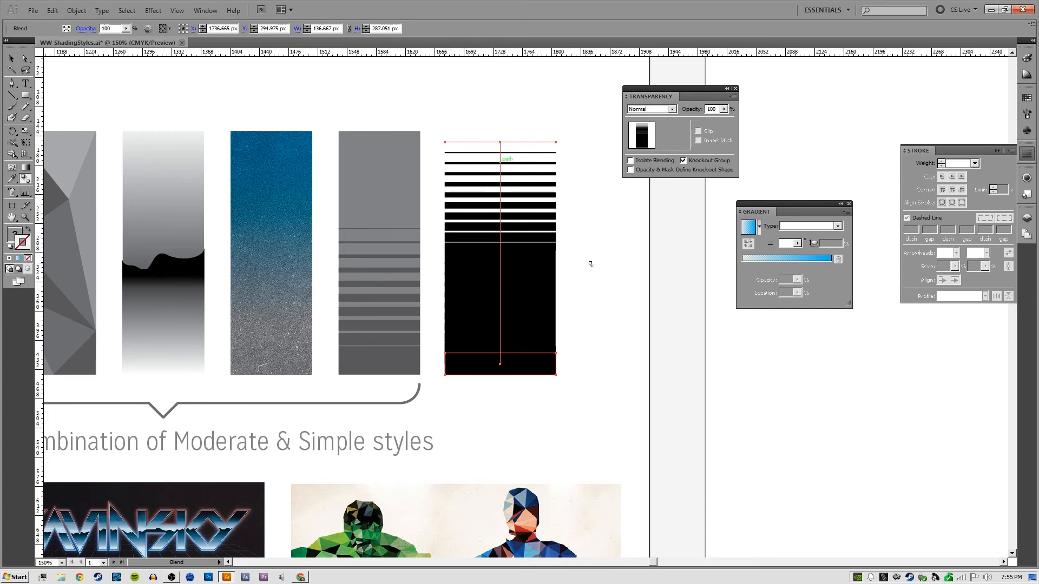
Set the blend's spacing to Specified Steps, turn on the preview and lower the count to 7
{"action": "double_click", "coordinate": [24, 179]}
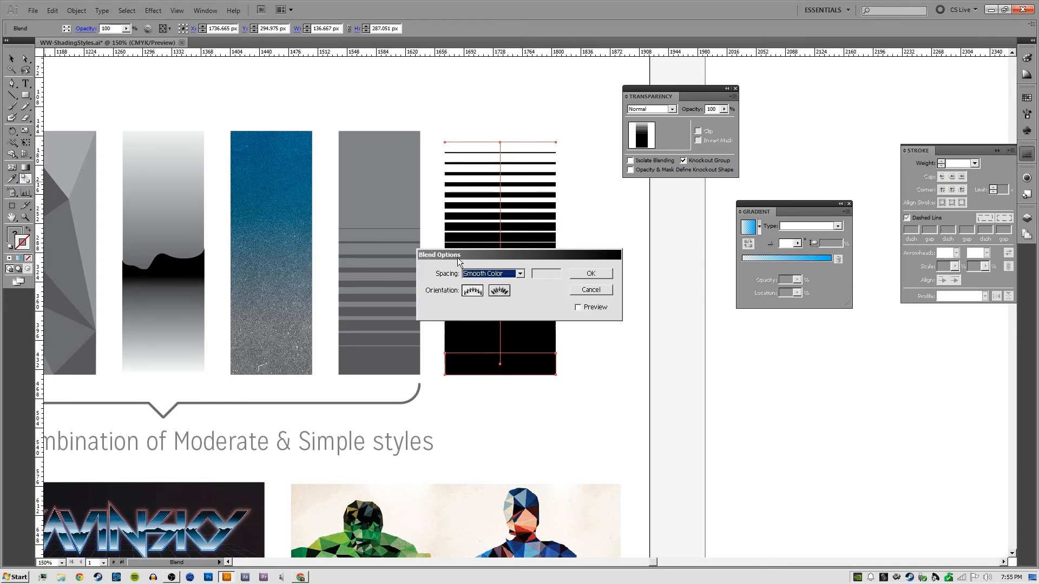
{"action": "left_click", "coordinate": [487, 273]}
{"action": "left_click", "coordinate": [484, 292]}
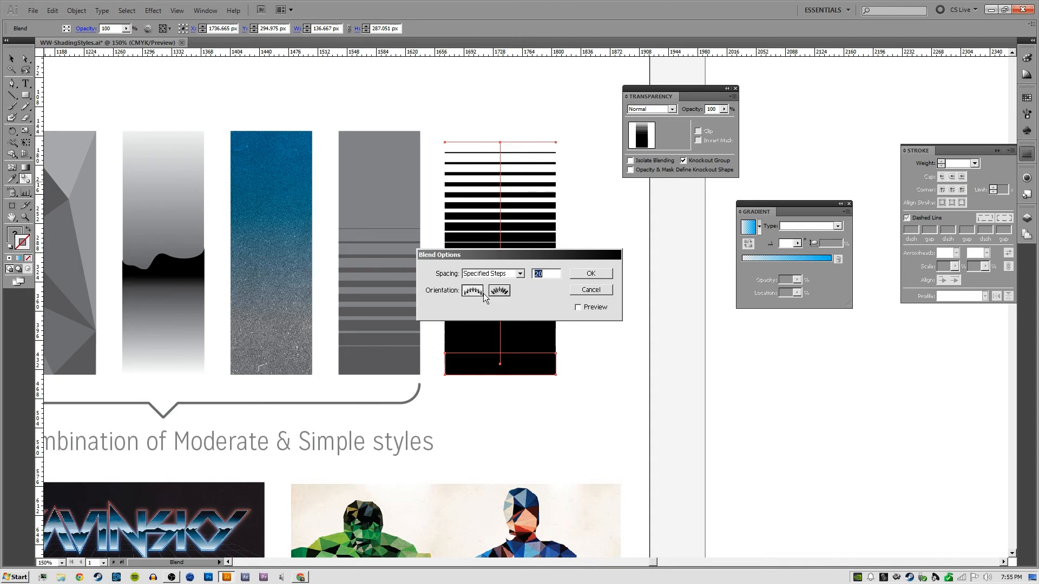
{"action": "left_click", "coordinate": [594, 308]}
{"action": "double_click", "coordinate": [549, 275]}
{"action": "type", "text": "11"}
{"action": "key", "text": "Down"}
{"action": "key", "text": "Down"}
{"action": "key", "text": "Down"}
{"action": "key", "text": "Down"}
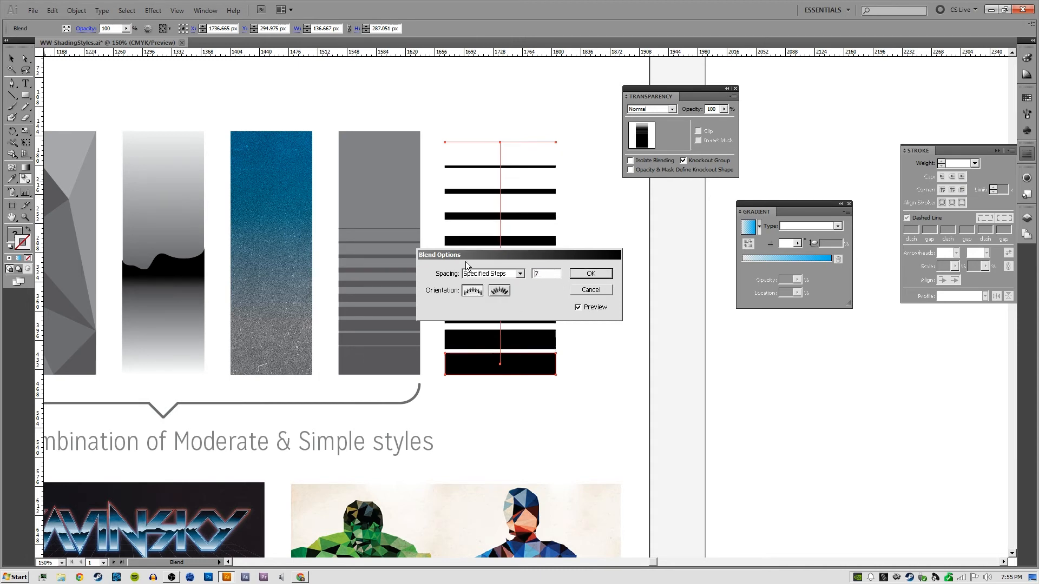
Raise the blend's number of specified steps to 12 and apply the options
{"action": "key", "text": "Up"}
{"action": "key", "text": "Up"}
{"action": "key", "text": "Up"}
{"action": "key", "text": "Up"}
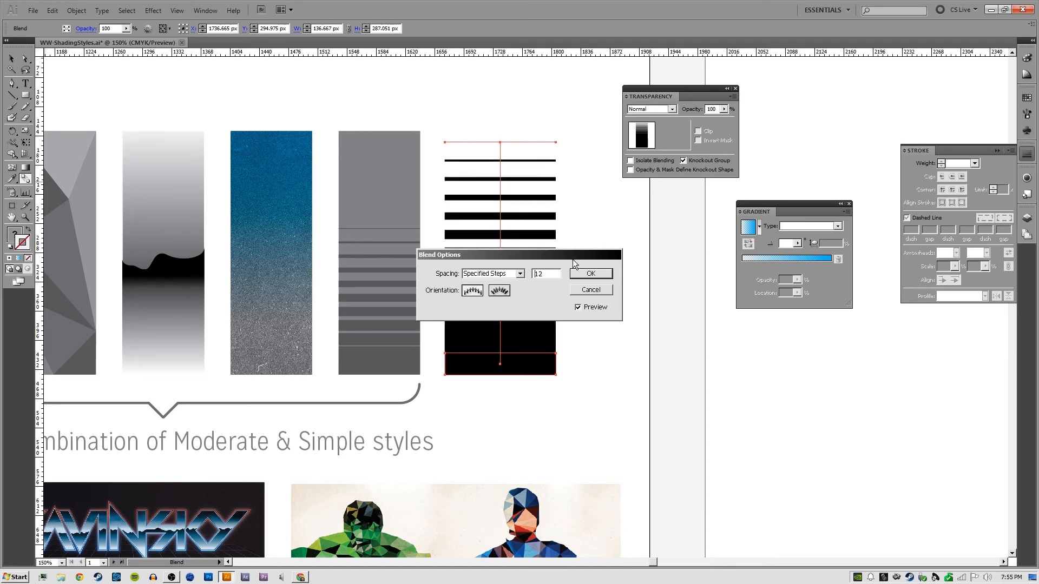
{"action": "left_click", "coordinate": [579, 274]}
Shrink the stripe blend to about 94 px wide and 216.5 px tall, and move it upward
{"action": "key", "text": "v"}
{"action": "left_click", "coordinate": [604, 233]}
{"action": "left_click", "coordinate": [547, 234]}
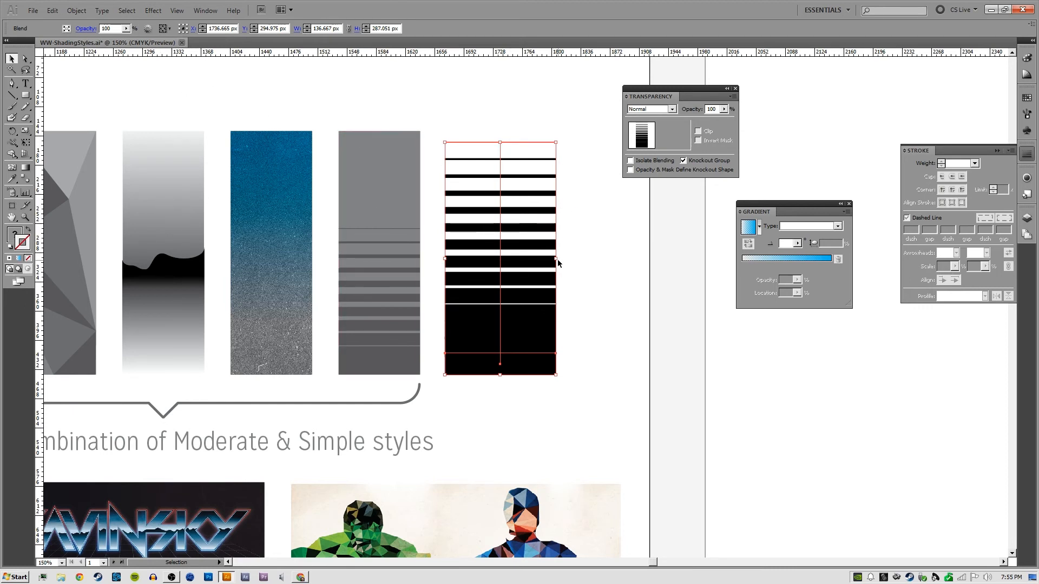
{"action": "left_click_drag", "start_coordinate": [558, 260], "coordinate": [530, 260]}
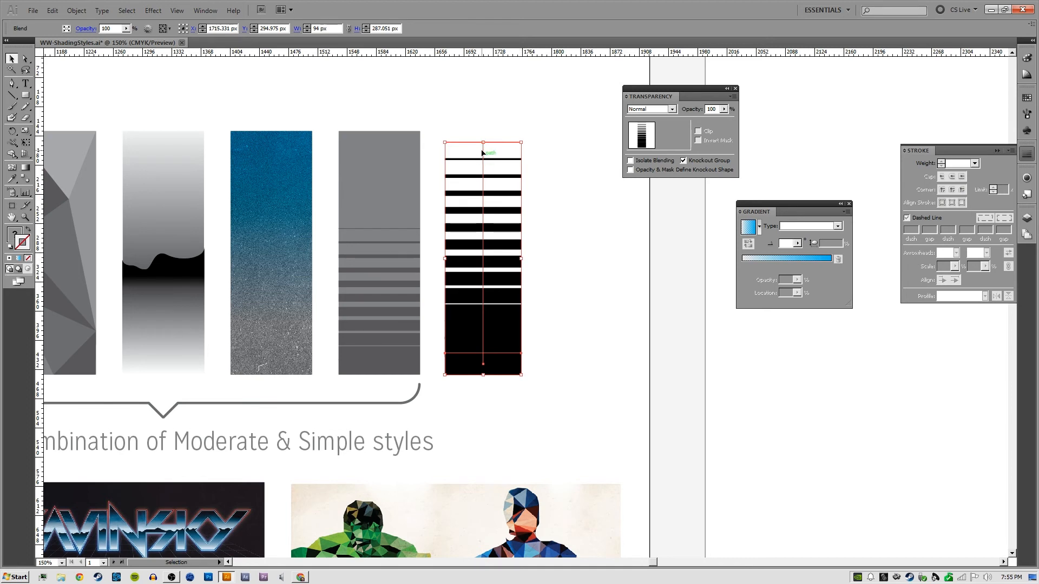
{"action": "left_click_drag", "start_coordinate": [482, 143], "coordinate": [487, 199]}
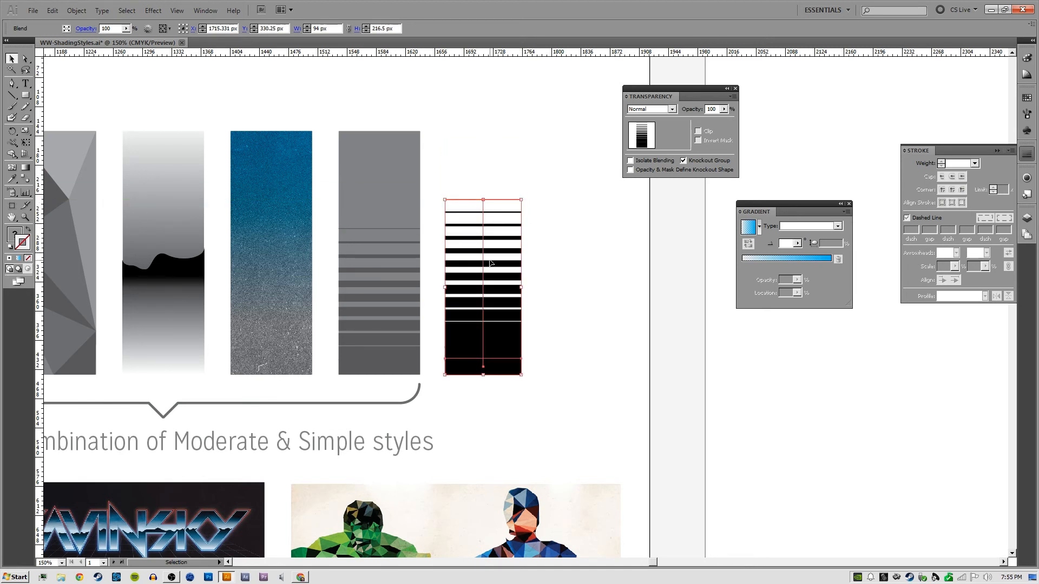
{"action": "left_click_drag", "start_coordinate": [491, 262], "coordinate": [481, 180]}
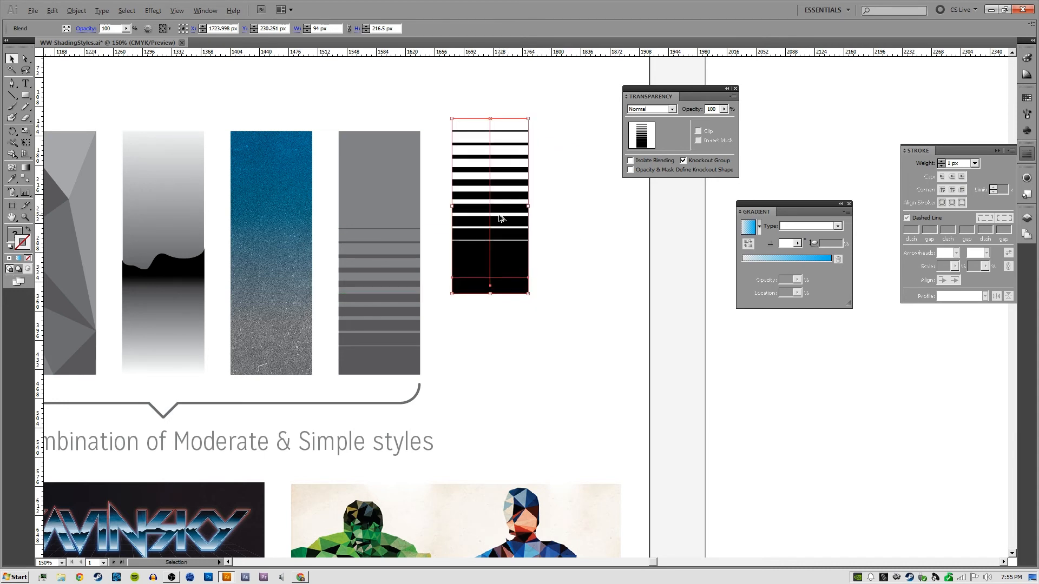
{"action": "left_click", "coordinate": [672, 279]}
Recolour only the blend's bottom bar with a light blue fill and no stroke
{"action": "key", "text": "a"}
{"action": "left_click", "coordinate": [516, 288]}
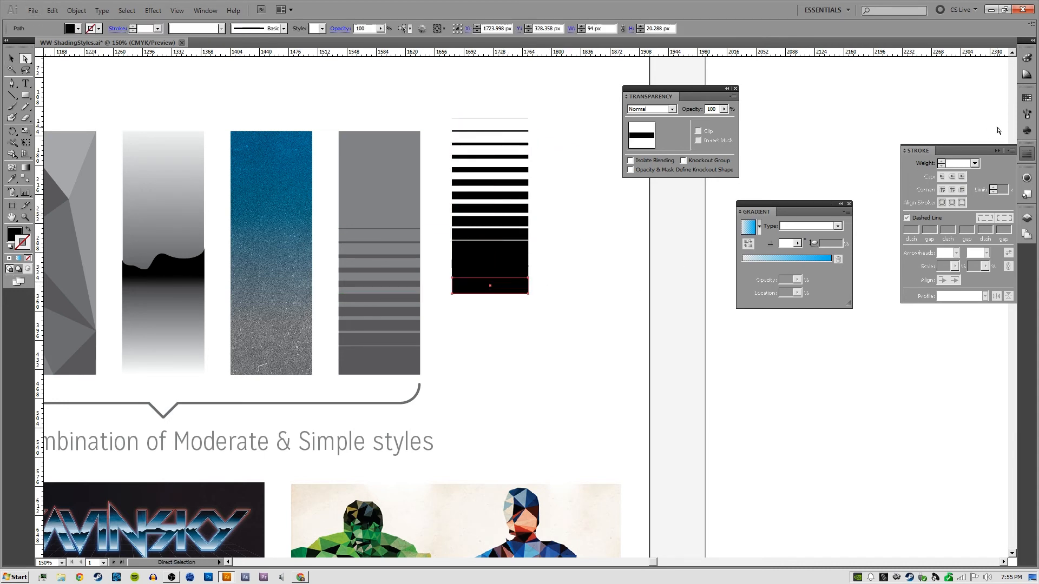
{"action": "left_click", "coordinate": [1027, 98]}
{"action": "left_click", "coordinate": [958, 103]}
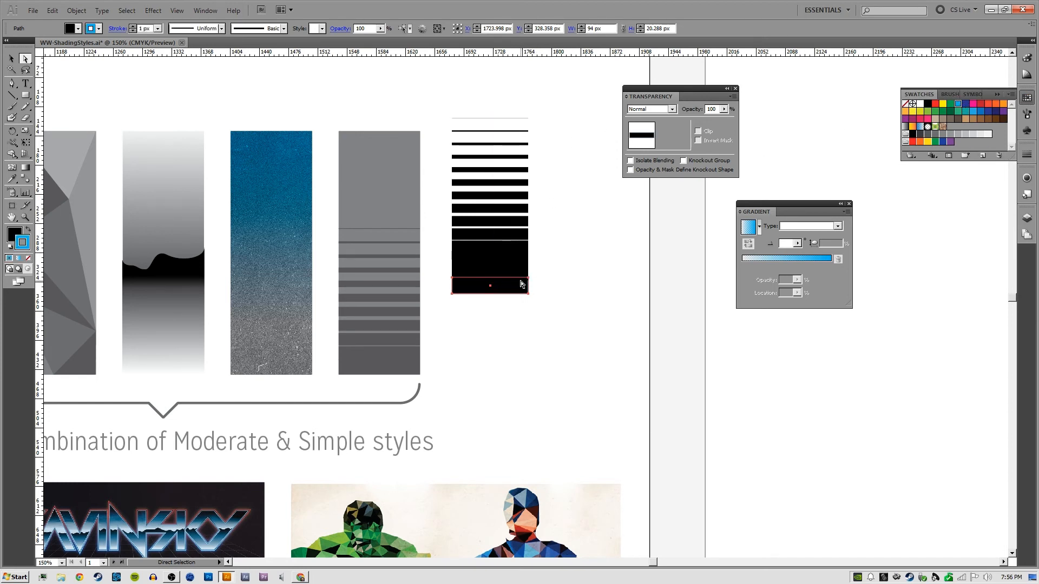
{"action": "key", "text": "shift+x"}
{"action": "left_click", "coordinate": [29, 258]}
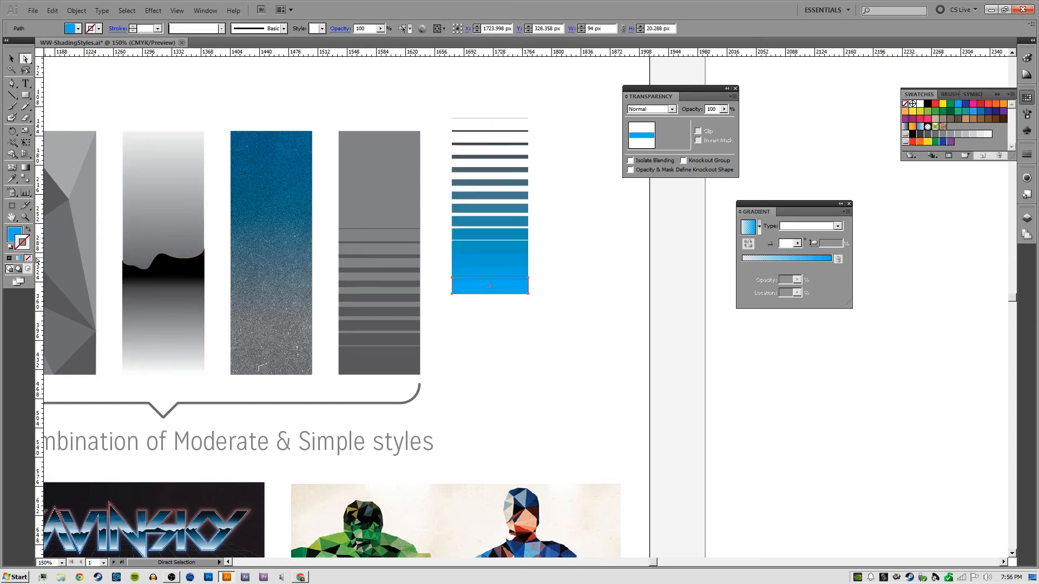
{"action": "left_click", "coordinate": [573, 184]}
Move the light blue stripe blend down and toward the striped example
{"action": "key", "text": "v"}
{"action": "left_click_drag", "start_coordinate": [513, 217], "coordinate": [549, 295]}
{"action": "left_click", "coordinate": [564, 153]}
{"action": "left_click_drag", "start_coordinate": [592, 167], "coordinate": [486, 177]}
{"action": "left_click_drag", "start_coordinate": [461, 297], "coordinate": [380, 338]}
Undo the blend's recent moves and its light blue fill
{"action": "key", "text": "ctrl+z"}
{"action": "key", "text": "ctrl+z"}
{"action": "key", "text": "ctrl+z"}
{"action": "key", "text": "ctrl+z"}
{"action": "key", "text": "ctrl+z"}
Widen the black stripe blend to about 101 px to match the striped example and place it beside that example
{"action": "left_click", "coordinate": [480, 274]}
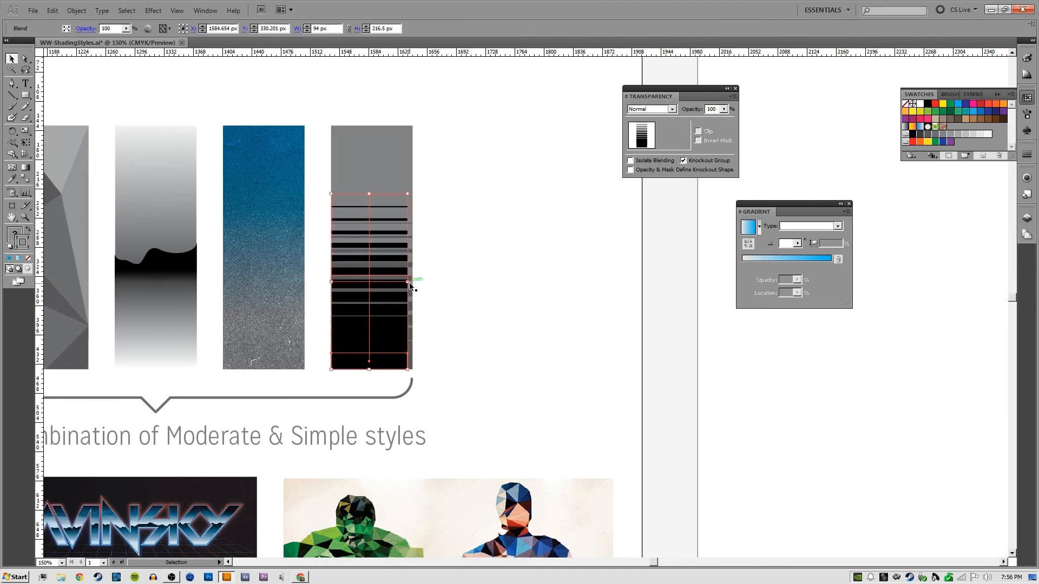
{"action": "key", "text": "ctrl+z"}
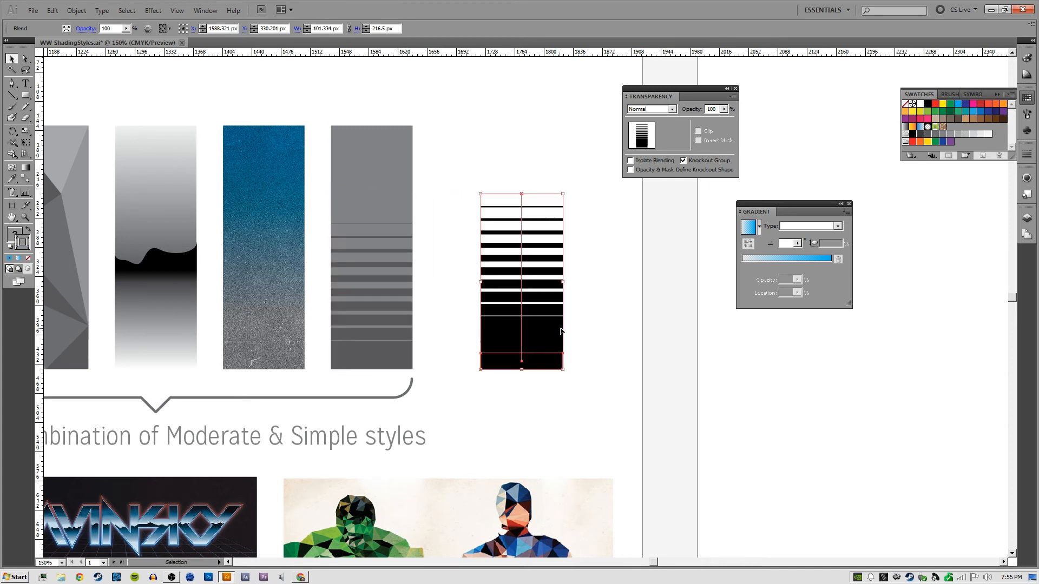
{"action": "left_click", "coordinate": [573, 363]}
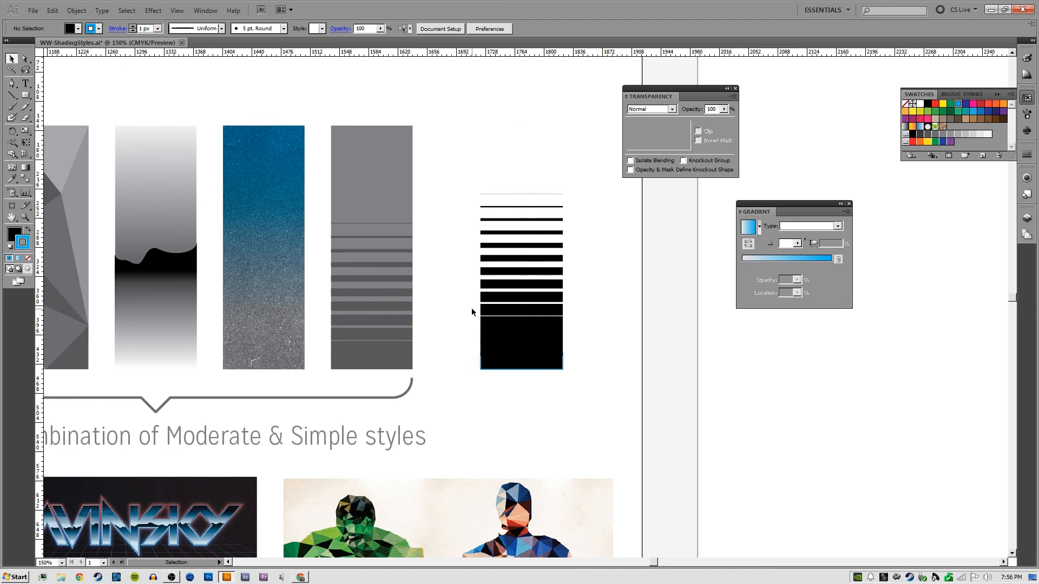
{"action": "left_click_drag", "start_coordinate": [392, 247], "coordinate": [415, 243]}
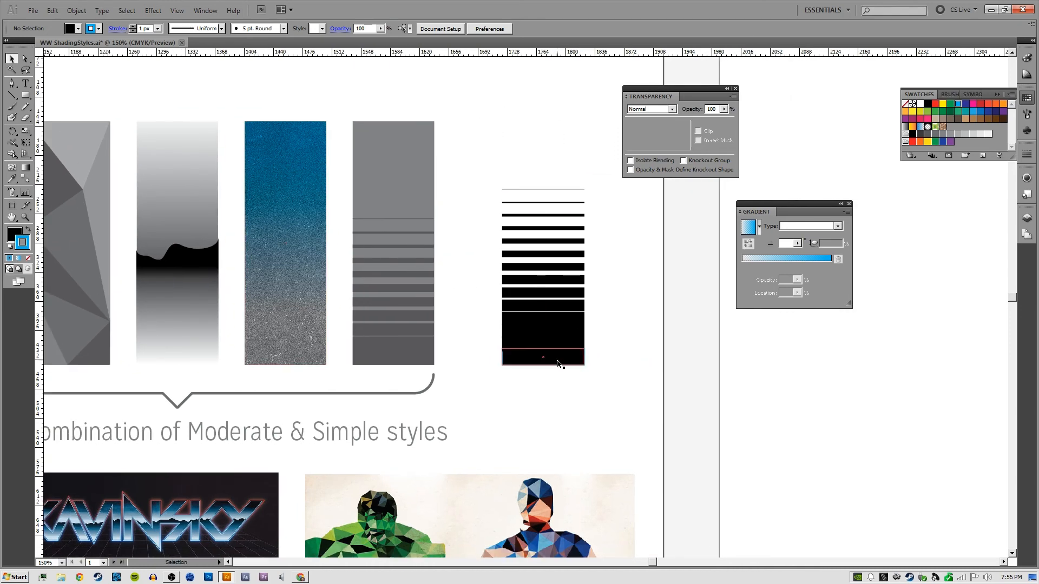
{"action": "left_click_drag", "start_coordinate": [286, 255], "coordinate": [581, 279]}
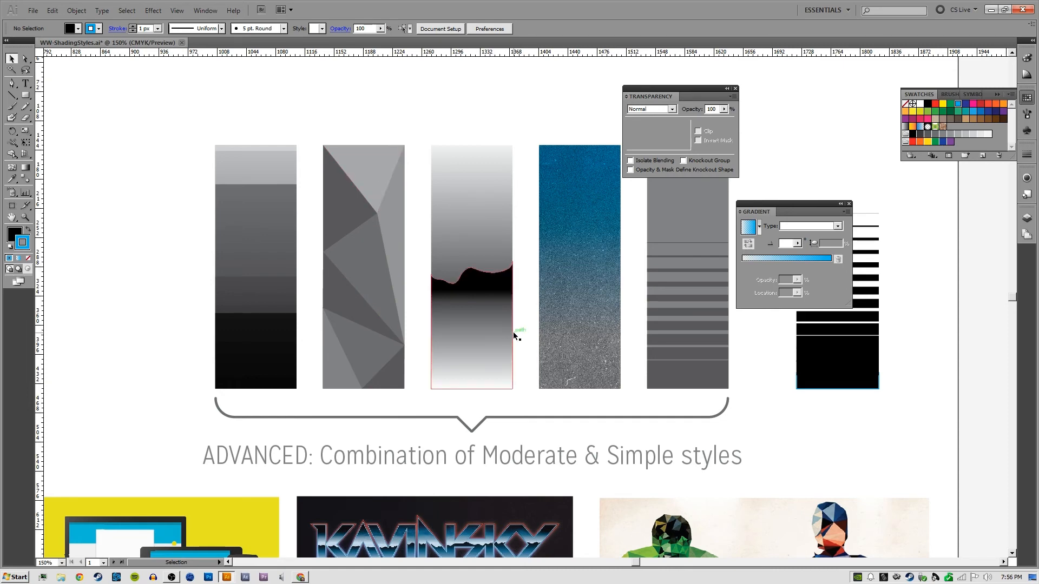
{"action": "left_click_drag", "start_coordinate": [557, 380], "coordinate": [381, 254]}
{"action": "left_click_drag", "start_coordinate": [552, 420], "coordinate": [427, 291]}
{"action": "left_click_drag", "start_coordinate": [494, 349], "coordinate": [664, 423]}
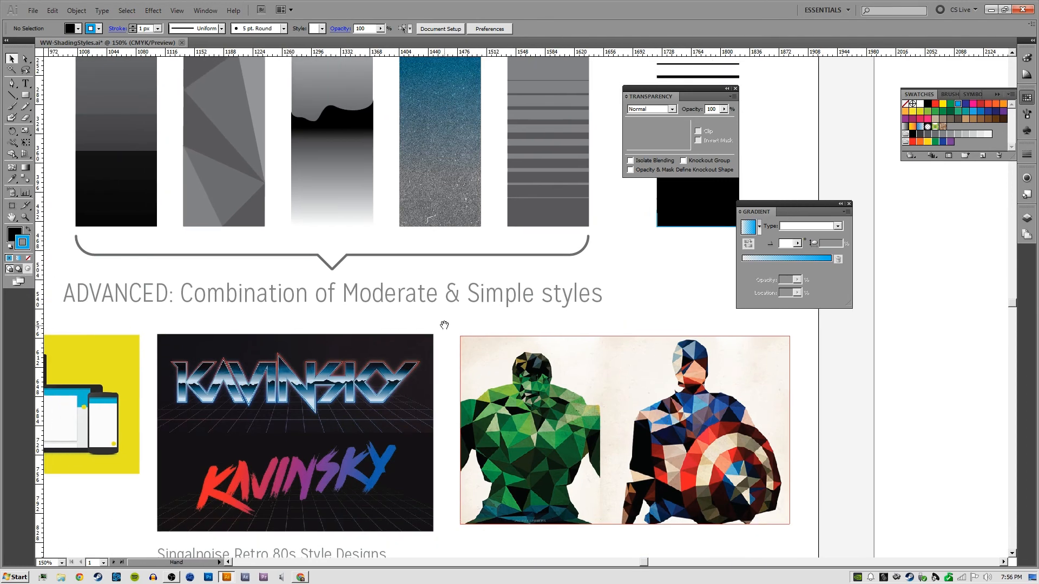
{"action": "left_click_drag", "start_coordinate": [445, 324], "coordinate": [535, 417]}
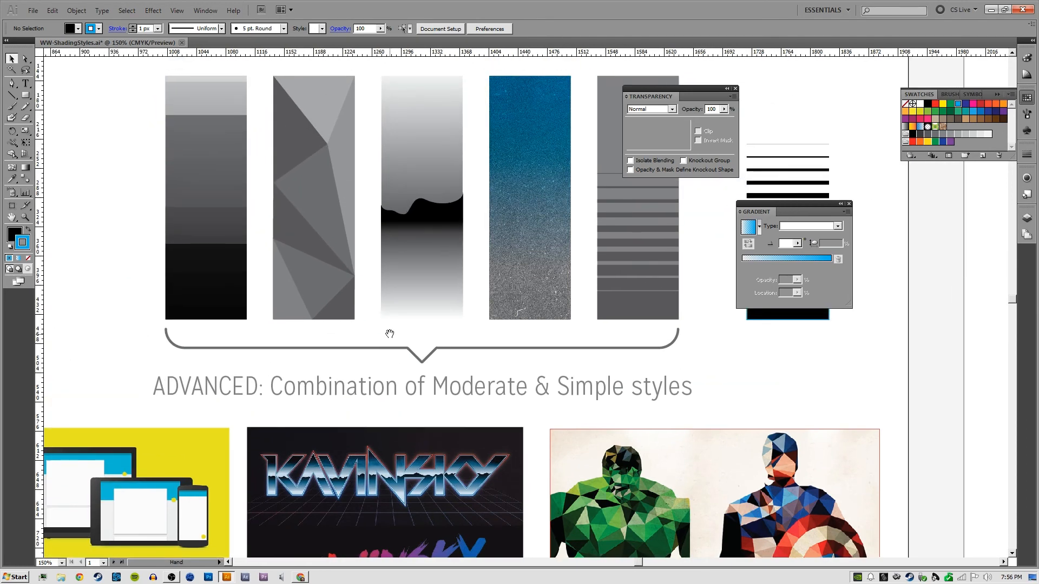
{"action": "left_click_drag", "start_coordinate": [391, 308], "coordinate": [441, 386]}
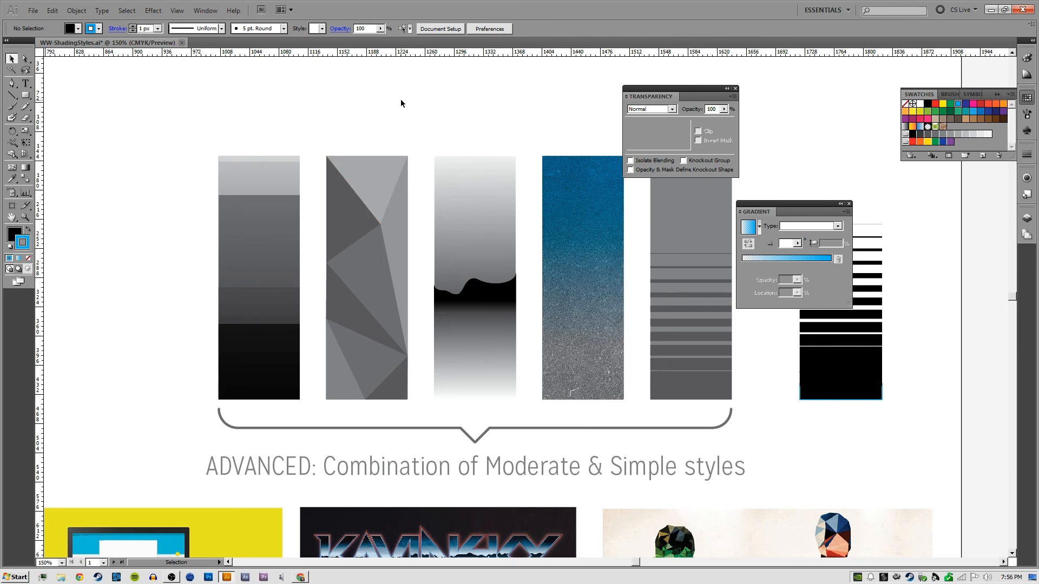
Draw a black-filled circle about 76 px across above the row of shading columns, at the artboard's upper edge
{"action": "left_click_drag", "start_coordinate": [406, 95], "coordinate": [392, 159]}
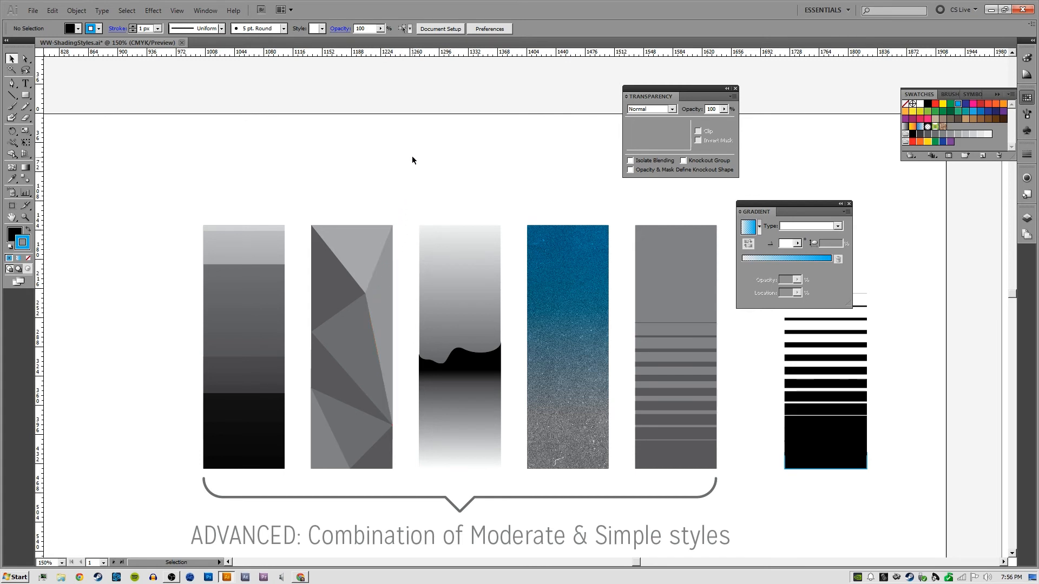
{"action": "left_click", "coordinate": [26, 95]}
{"action": "left_click_drag", "start_coordinate": [26, 96], "coordinate": [54, 120]}
{"action": "mouse_move", "coordinate": [398, 120]}
{"action": "left_mouse_down"}
{"action": "mouse_move", "coordinate": [428, 151]}
{"action": "mouse_move", "coordinate": [416, 104]}
{"action": "left_mouse_up"}
{"action": "key", "text": "v"}
{"action": "key", "text": "d"}
{"action": "key", "text": "shift+x"}
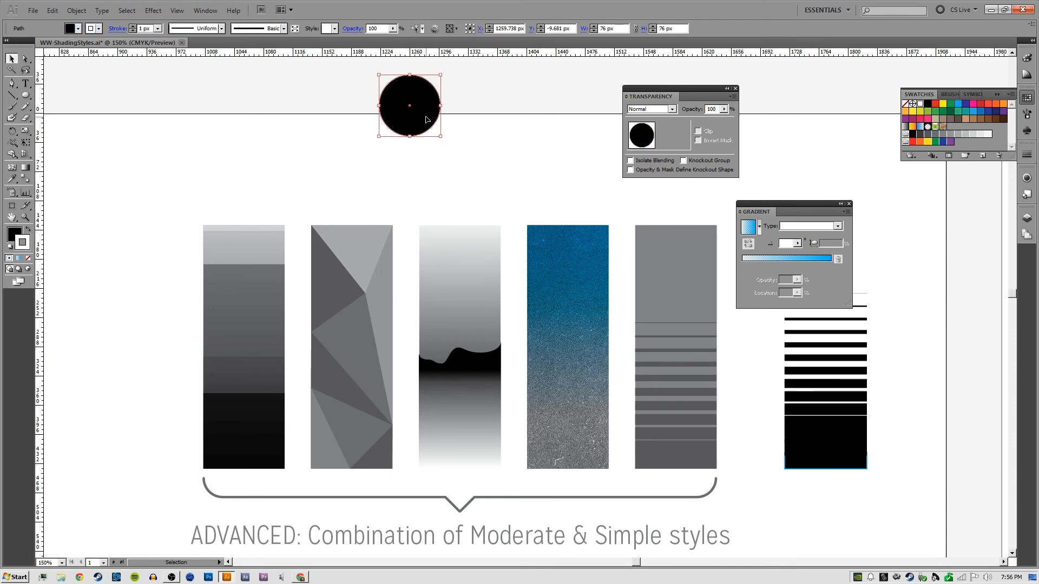
{"action": "key", "text": "shift+x"}
{"action": "key", "text": "shift+x"}
{"action": "key", "text": "ctrl+shift+a"}
{"action": "key", "text": "space"}
{"action": "left_click_drag", "start_coordinate": [452, 163], "coordinate": [491, 191]}
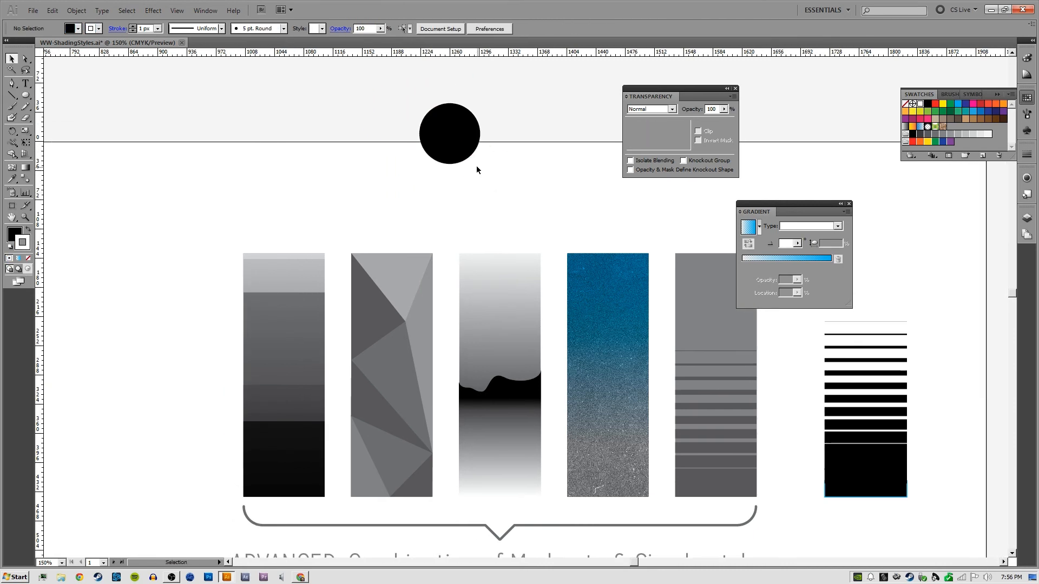
Draw two straight diagonal lines from the circle's left and right edges down to the shading columns as light rays
{"action": "left_click", "coordinate": [468, 140]}
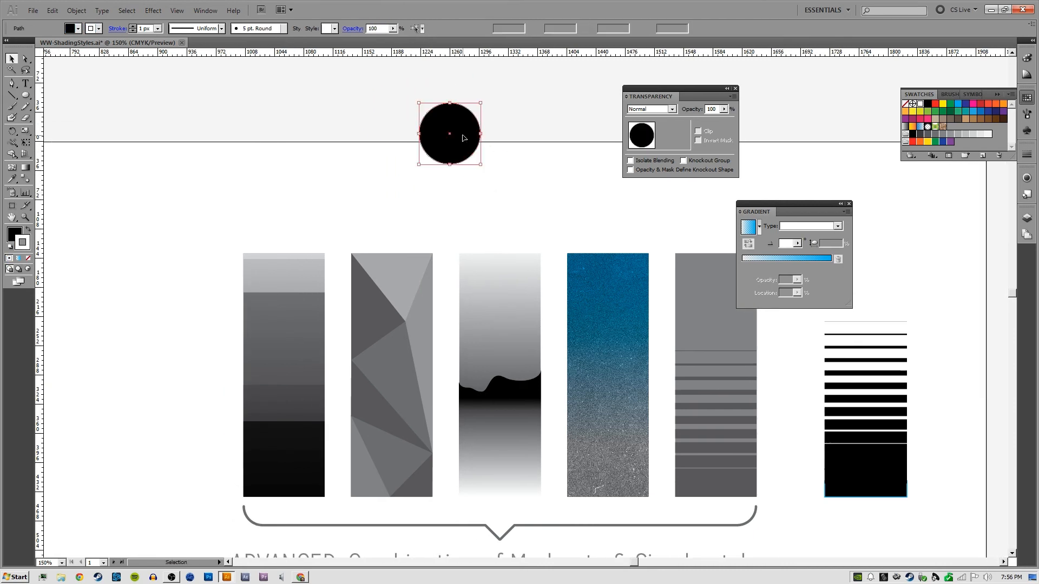
{"action": "left_click", "coordinate": [17, 93]}
{"action": "key", "text": "ctrl+shift+a"}
{"action": "mouse_move", "coordinate": [424, 116]}
{"action": "left_mouse_down"}
{"action": "mouse_move", "coordinate": [343, 296]}
{"action": "mouse_move", "coordinate": [315, 322]}
{"action": "left_mouse_up"}
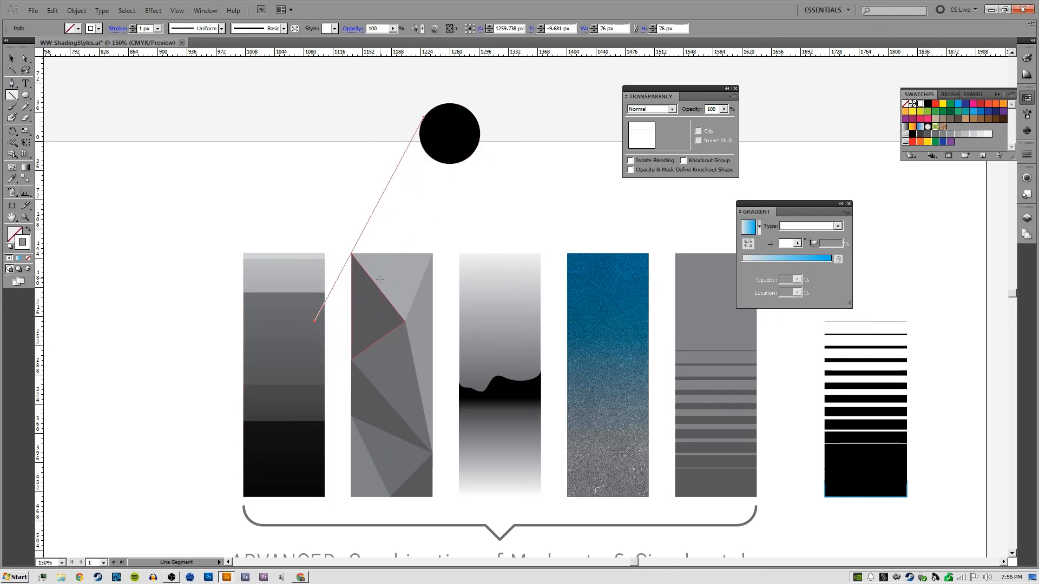
{"action": "left_click_drag", "start_coordinate": [480, 139], "coordinate": [500, 242]}
Apply the default white fill and black stroke to both ray lines
{"action": "key", "text": "v"}
{"action": "left_click_drag", "start_coordinate": [511, 191], "coordinate": [310, 193]}
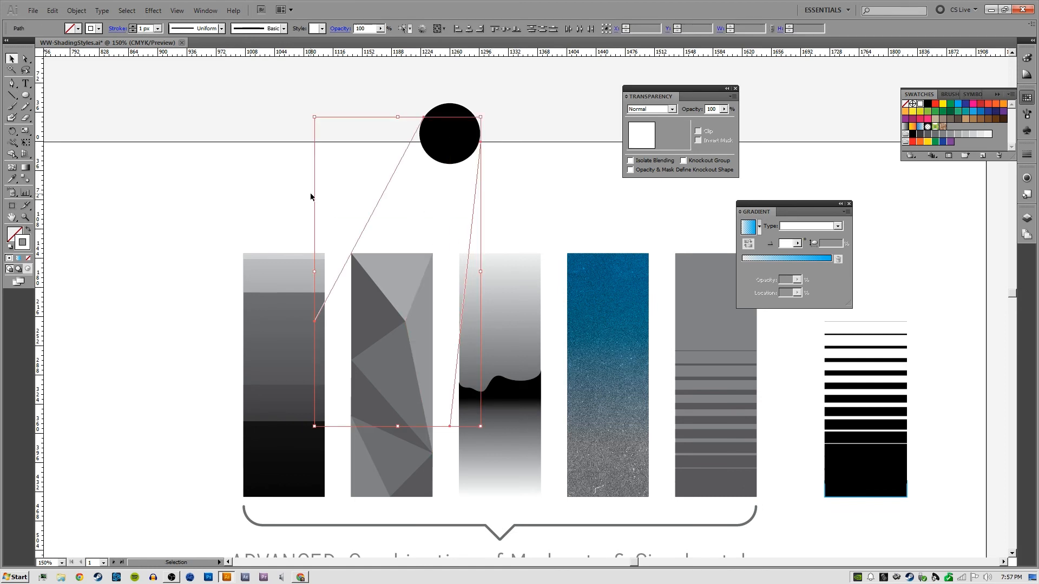
{"action": "key", "text": "d"}
{"action": "left_click", "coordinate": [407, 212]}
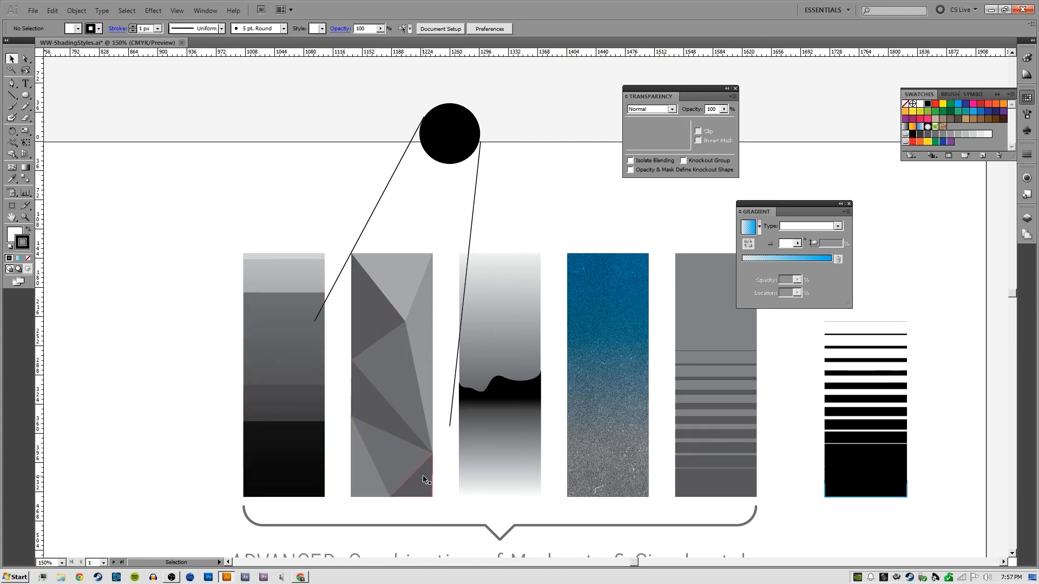
Fill the top triangle of the faceted column with light blue and remove its stroke
{"action": "key", "text": "a"}
{"action": "left_click", "coordinate": [394, 284]}
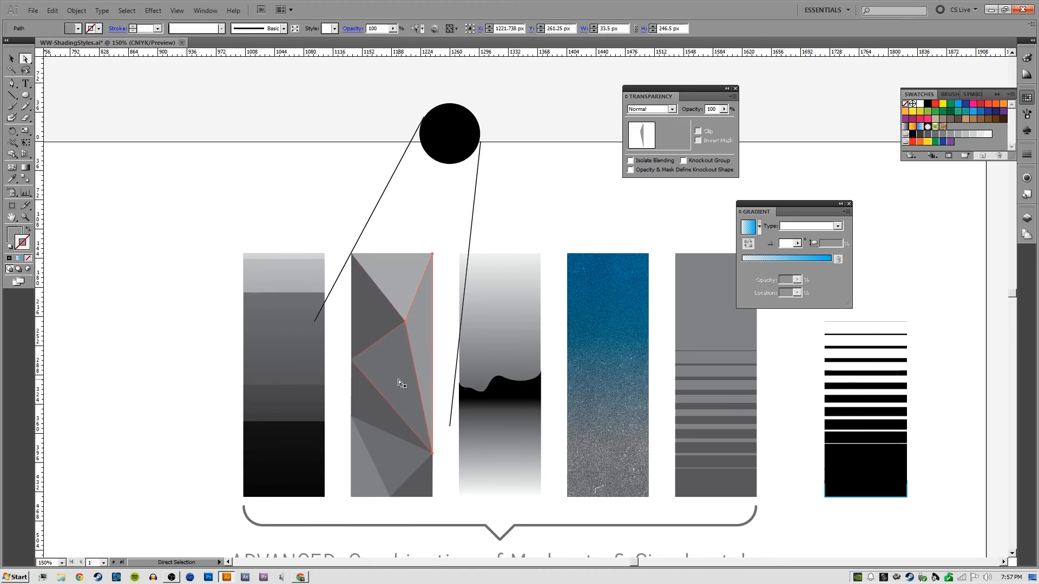
{"action": "left_click", "coordinate": [392, 279]}
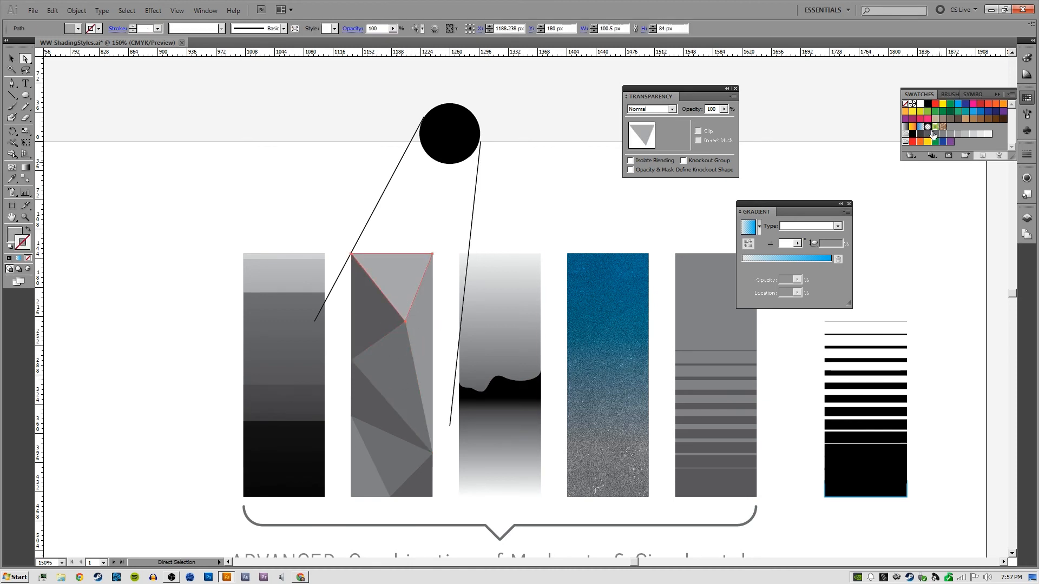
{"action": "left_click", "coordinate": [446, 236]}
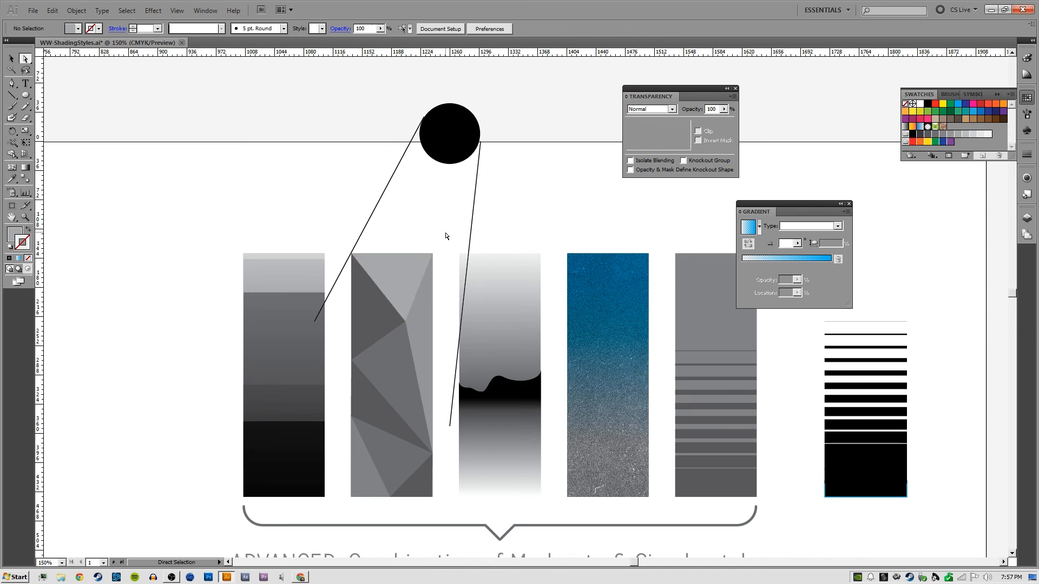
{"action": "left_click", "coordinate": [398, 279]}
{"action": "left_click", "coordinate": [957, 104]}
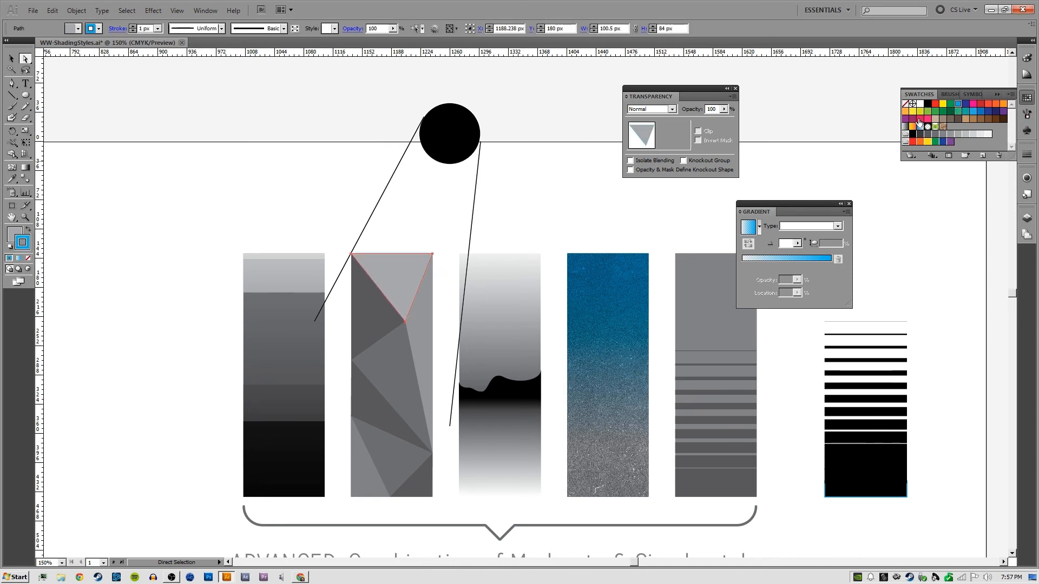
{"action": "key", "text": "shift+x"}
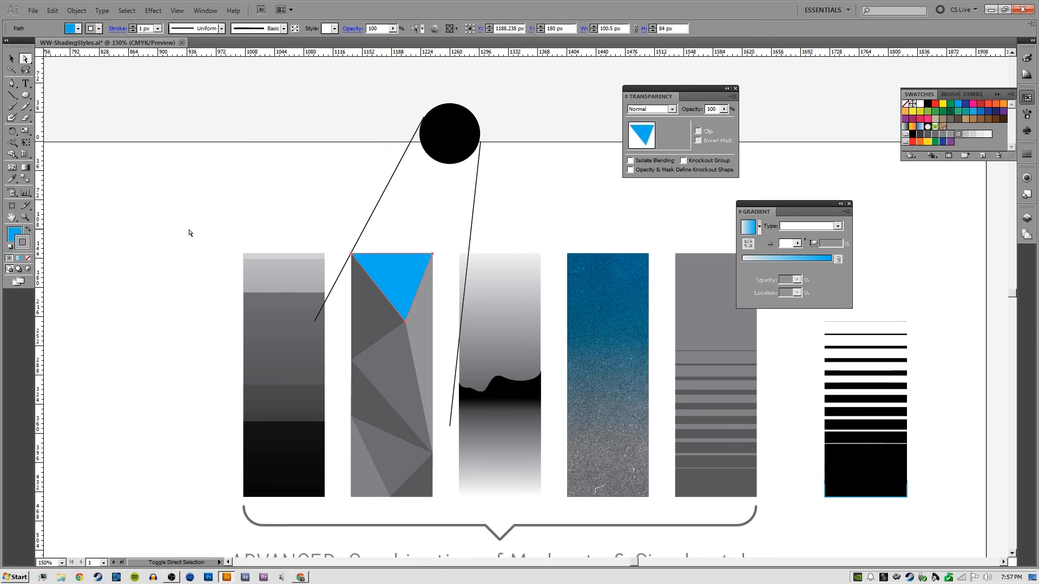
{"action": "left_click", "coordinate": [28, 259]}
{"action": "left_click", "coordinate": [460, 224]}
Fill the faceted column's tall right-hand triangle with medium blue and its upper-left triangle with dark blue, both without strokes
{"action": "left_click", "coordinate": [422, 326]}
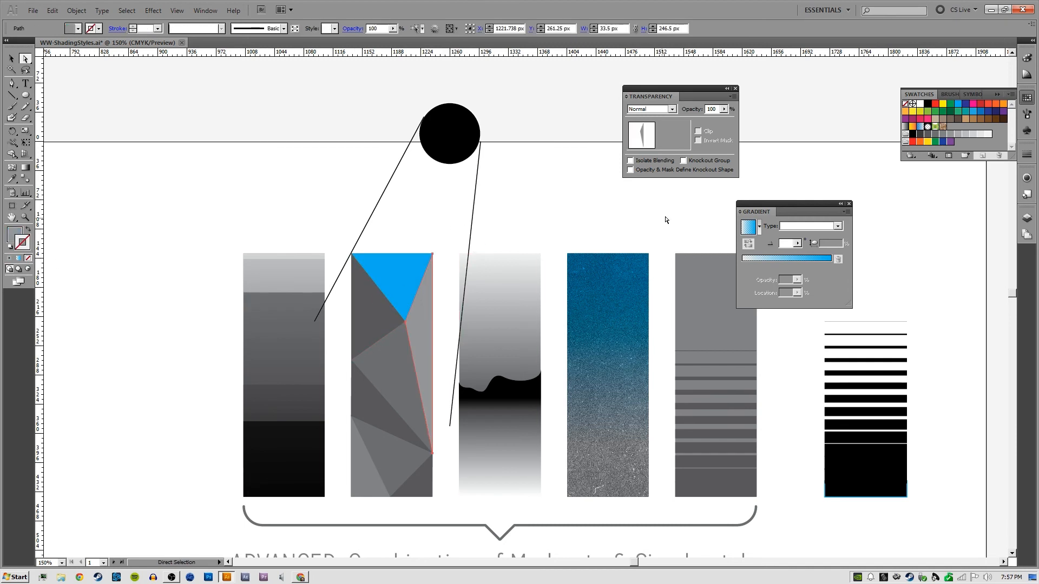
{"action": "left_click", "coordinate": [979, 112]}
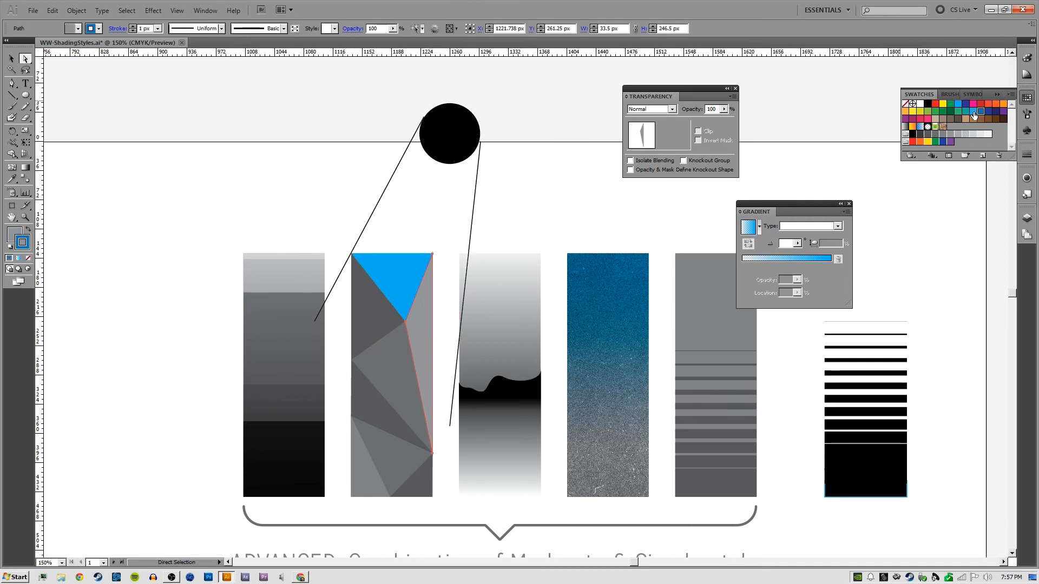
{"action": "key", "text": "shift+x"}
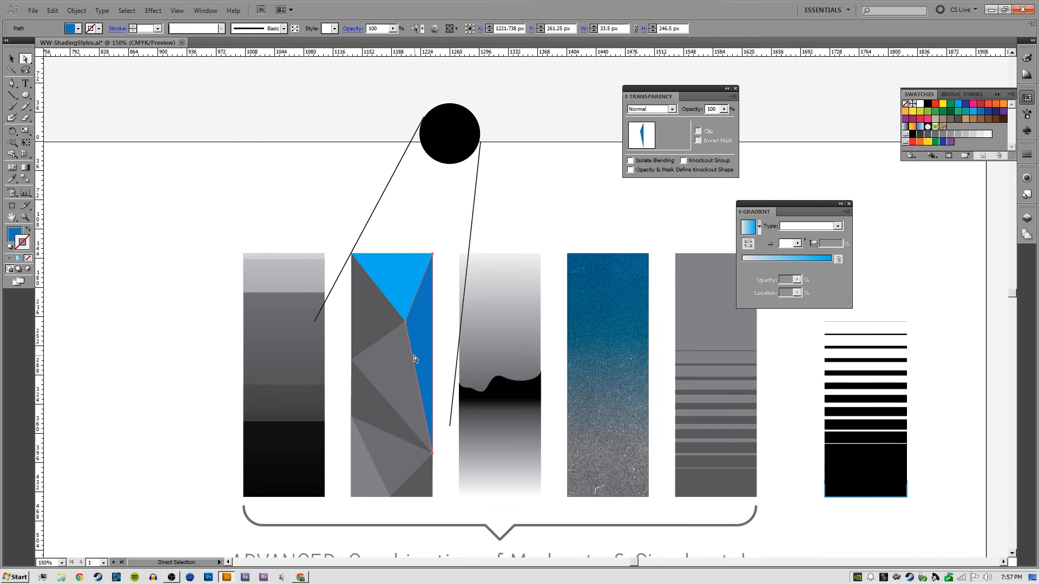
{"action": "left_click", "coordinate": [382, 324]}
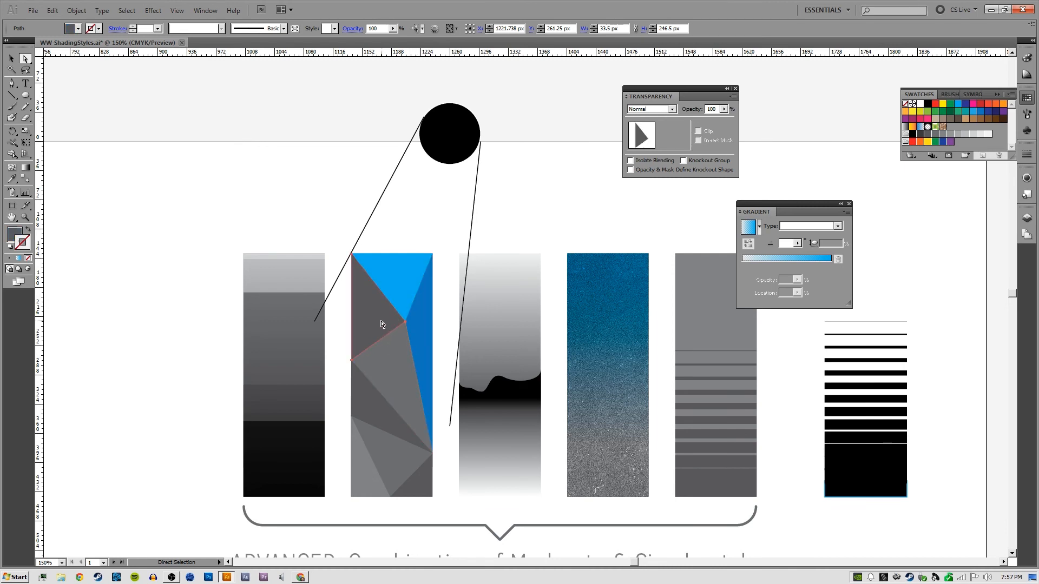
{"action": "left_click", "coordinate": [988, 114]}
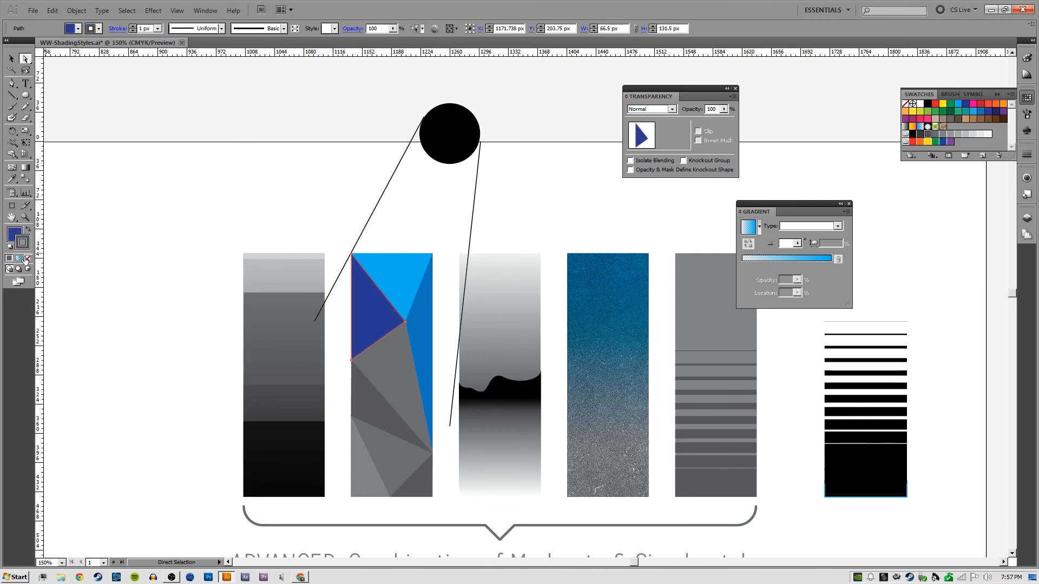
{"action": "left_click", "coordinate": [28, 258]}
Fill the narrow left triangle below the middle with navy, without a stroke, and match the central triangle to the dark blue upper-left one
{"action": "left_click", "coordinate": [389, 425]}
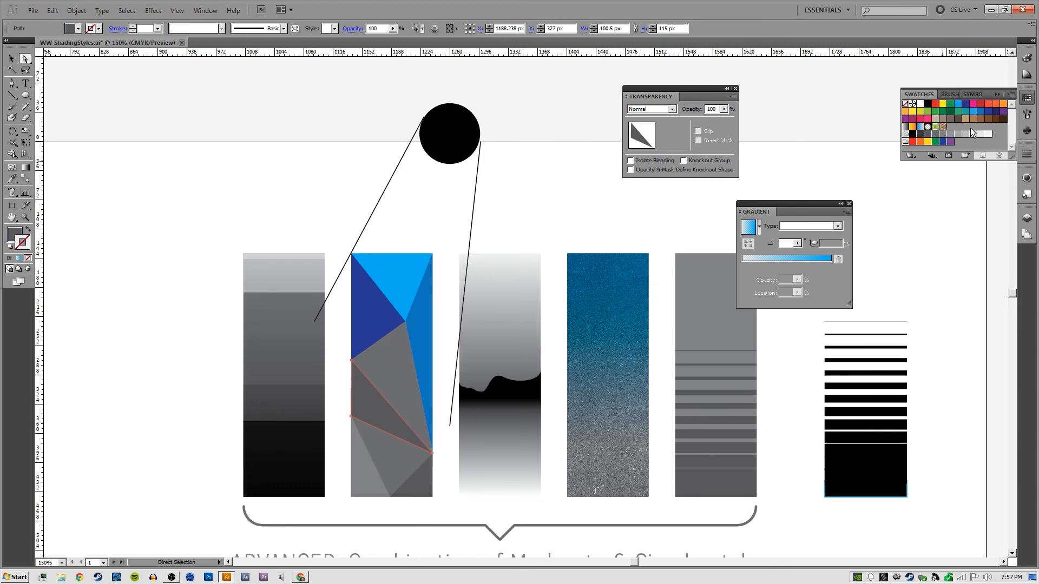
{"action": "left_click", "coordinate": [996, 113]}
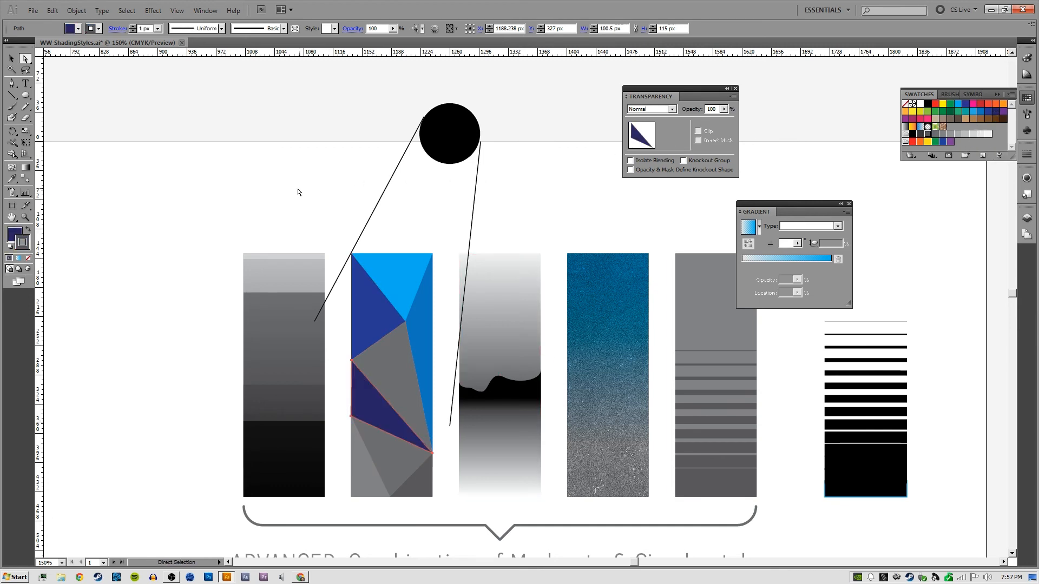
{"action": "left_click", "coordinate": [92, 223]}
{"action": "left_click", "coordinate": [387, 368]}
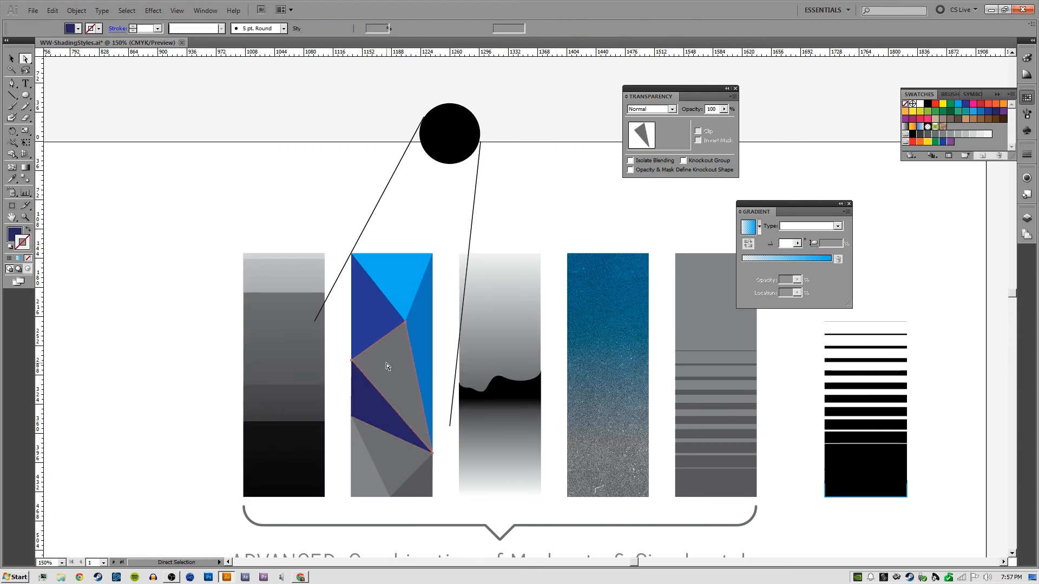
{"action": "key", "text": "i"}
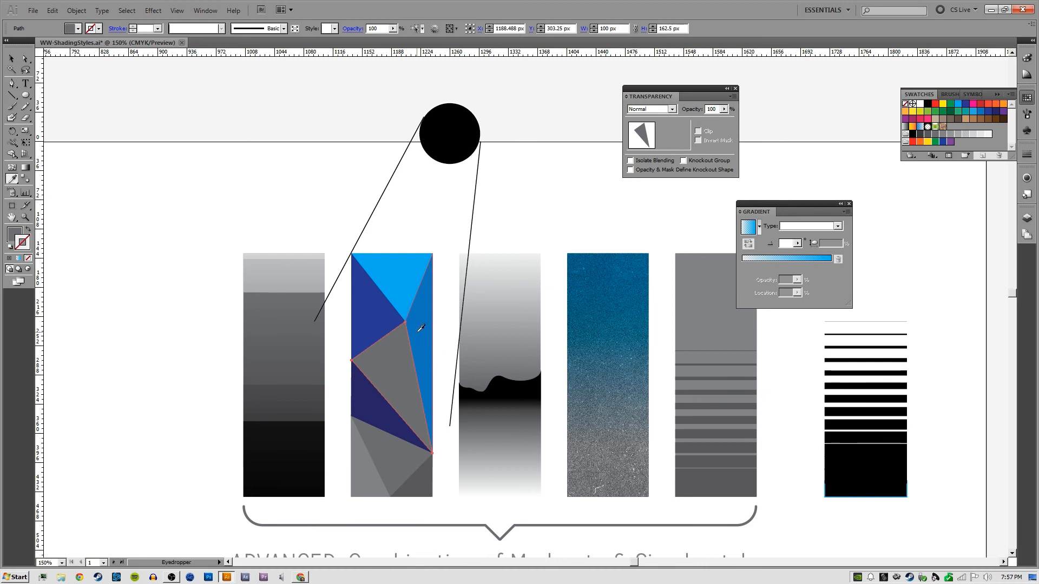
{"action": "left_click", "coordinate": [380, 321]}
{"action": "key", "text": "a"}
Match the large lower triangle to the medium blue facet and the bottom-right triangle to the navy facet
{"action": "left_click", "coordinate": [397, 461]}
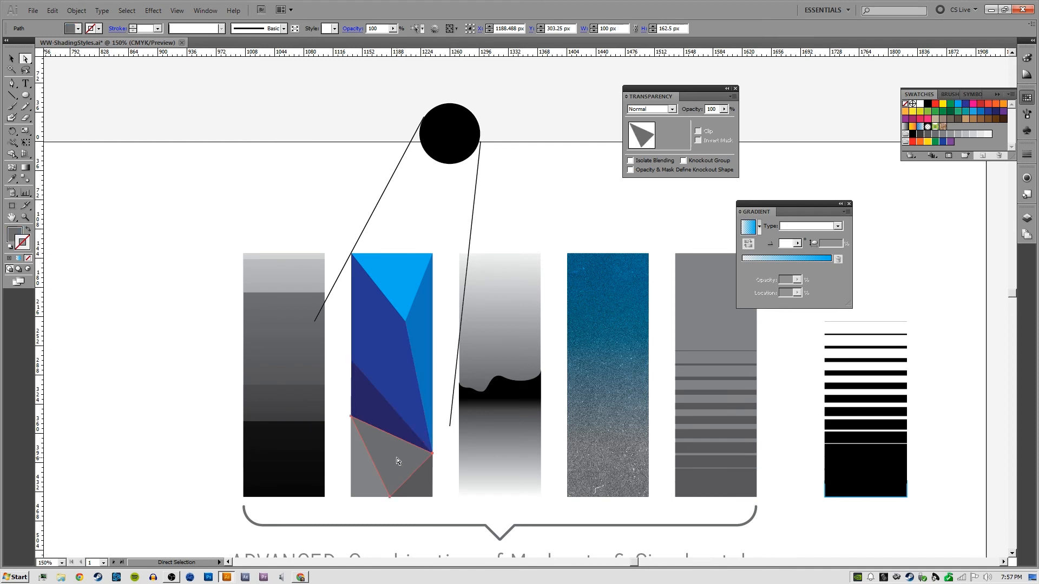
{"action": "key", "text": "i"}
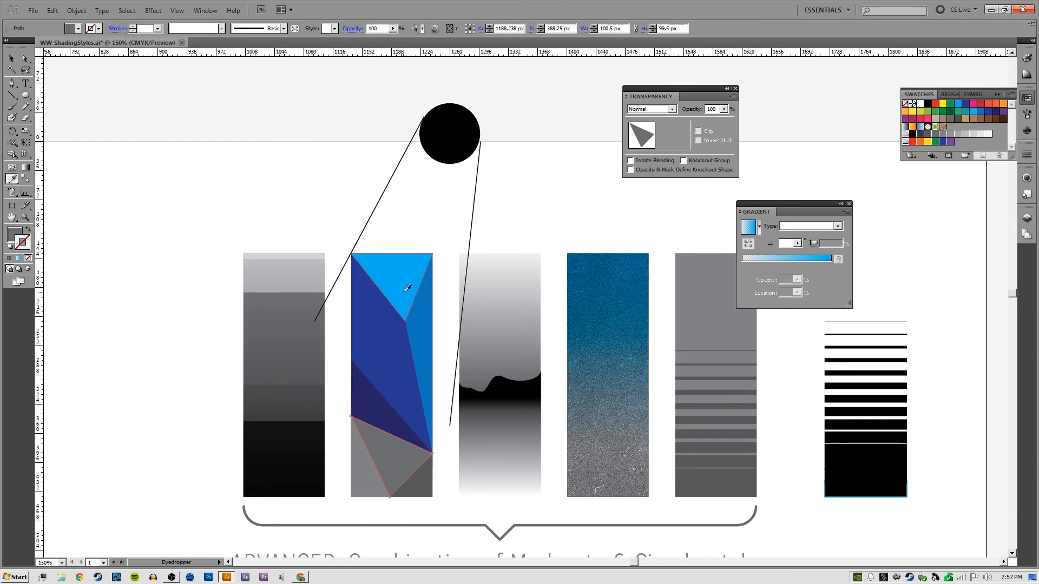
{"action": "left_click", "coordinate": [427, 366]}
{"action": "key", "text": "a"}
{"action": "left_click", "coordinate": [426, 480]}
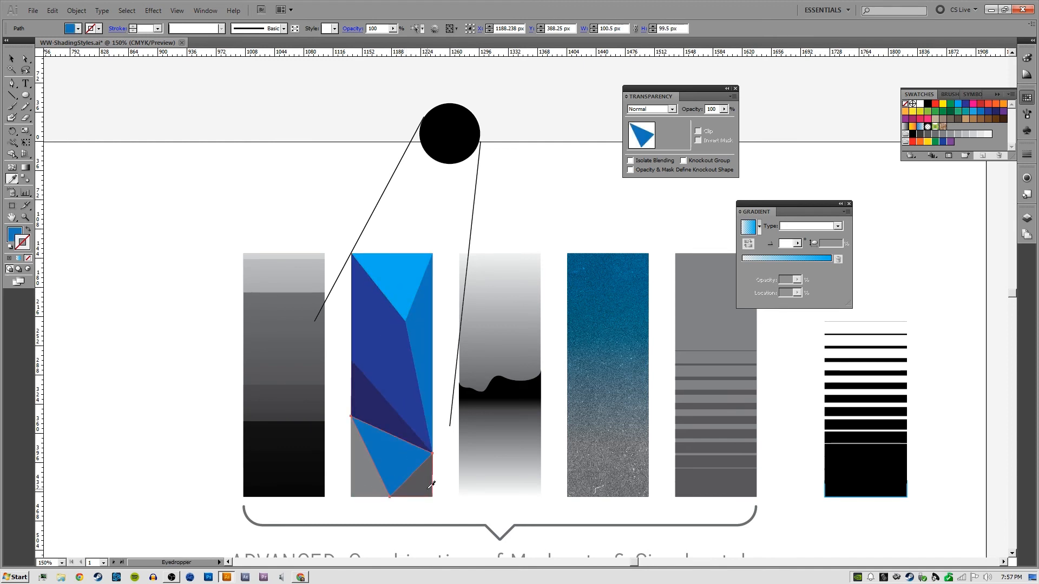
{"action": "key", "text": "i"}
{"action": "left_click", "coordinate": [378, 399]}
{"action": "key", "text": "a"}
Match the bottom-left triangle to the medium blue facet and recolour the large lower triangle with the top triangle's light blue
{"action": "left_click", "coordinate": [369, 488]}
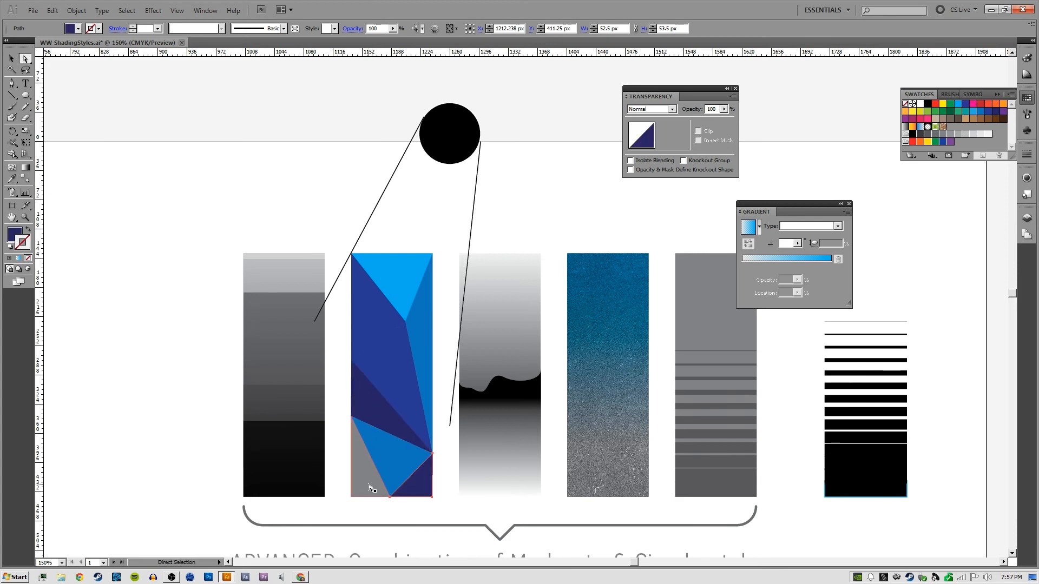
{"action": "key", "text": "i"}
{"action": "left_click", "coordinate": [427, 371]}
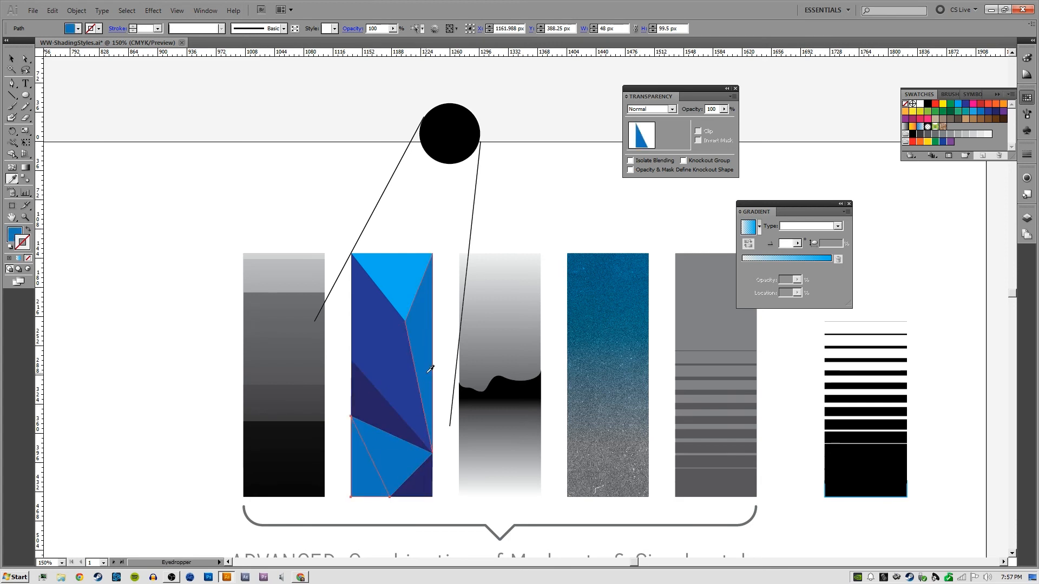
{"action": "left_click", "coordinate": [413, 505]}
{"action": "left_click", "coordinate": [397, 463]}
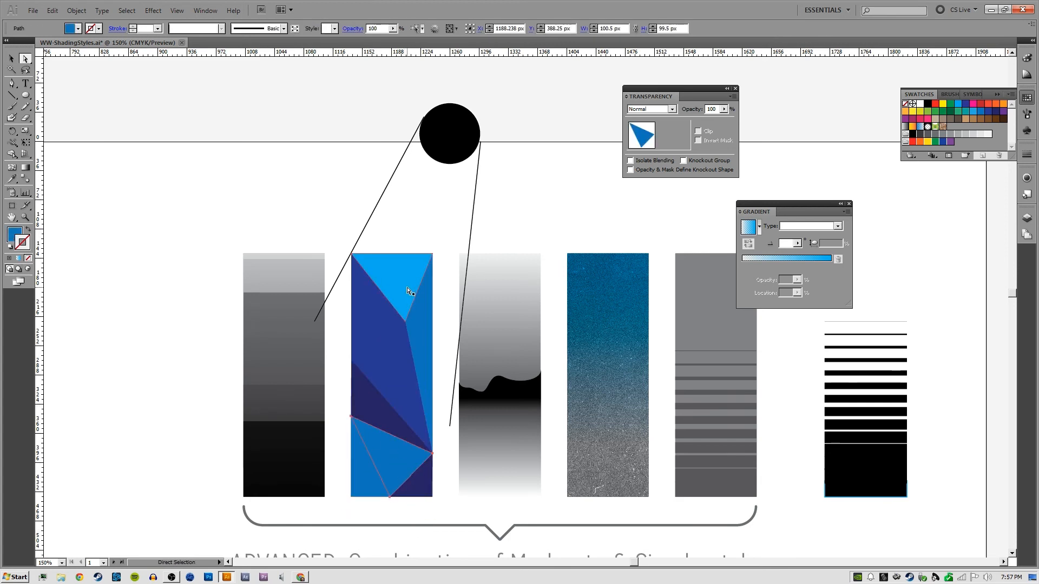
{"action": "key", "text": "i"}
{"action": "left_click", "coordinate": [410, 268]}
{"action": "key", "text": "a"}
Recolour the faceted column's upper-left triangle with medium blue
{"action": "scroll", "coordinate": [447, 292], "scroll_direction": "right", "scroll_amount": 1}
{"action": "scroll", "coordinate": [447, 292], "scroll_direction": "up", "scroll_amount": 1}
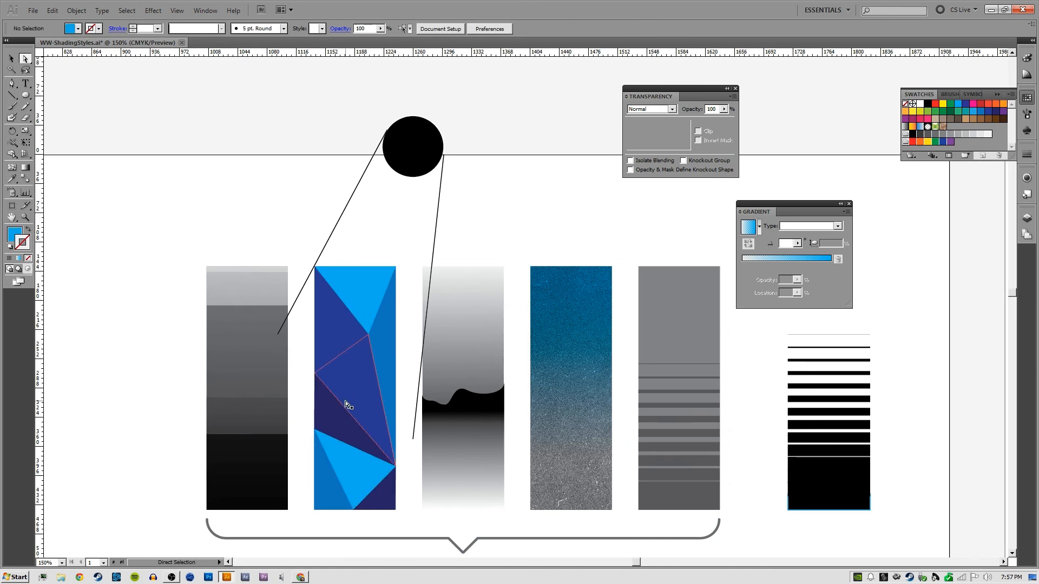
{"action": "left_click", "coordinate": [328, 348]}
{"action": "key", "text": "i"}
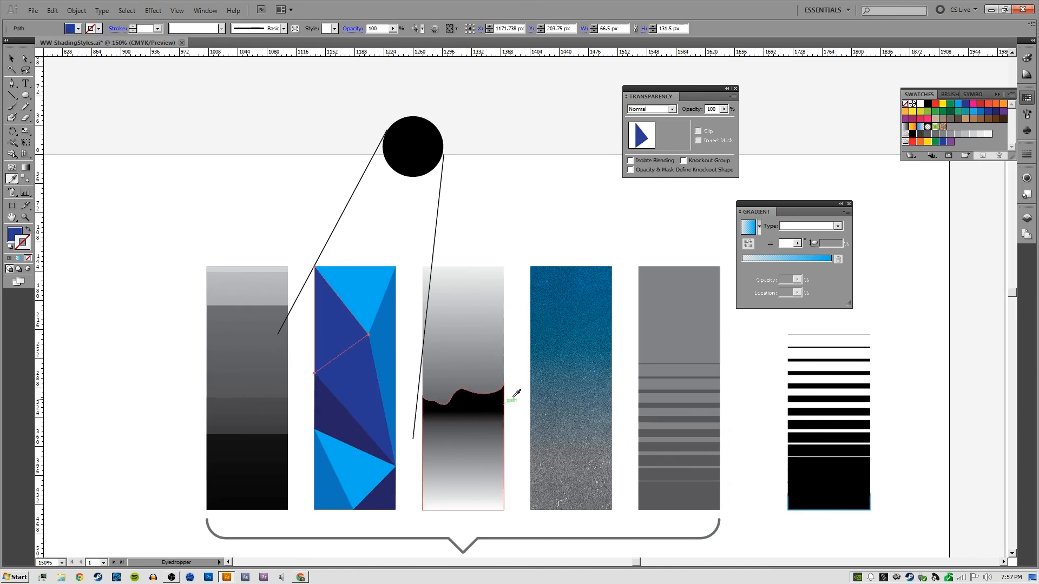
{"action": "left_click", "coordinate": [988, 111]}
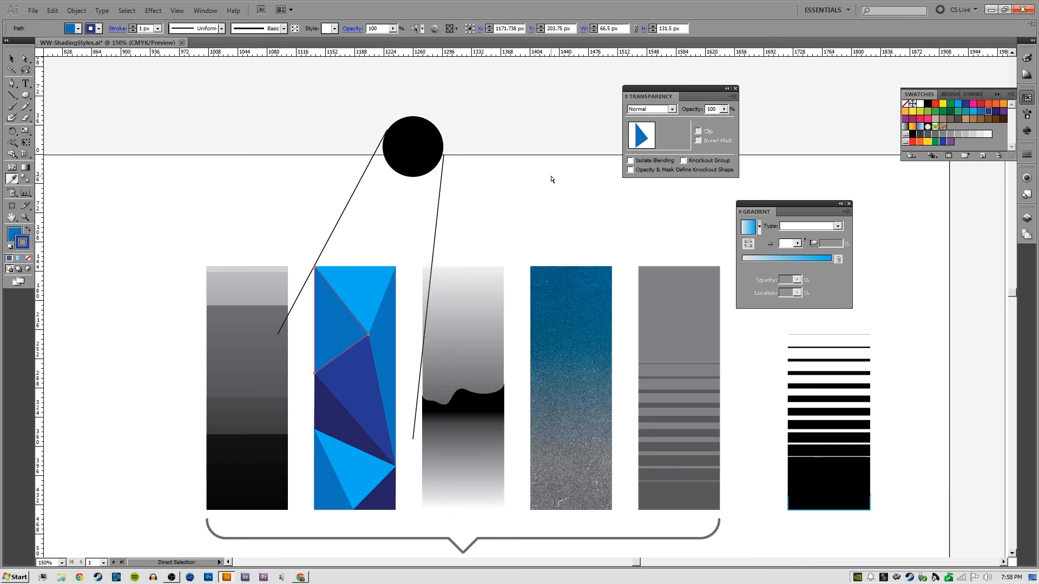
Delete the black light-source circle and its two ray lines above the columns
{"action": "key", "text": "v"}
{"action": "left_click", "coordinate": [348, 332]}
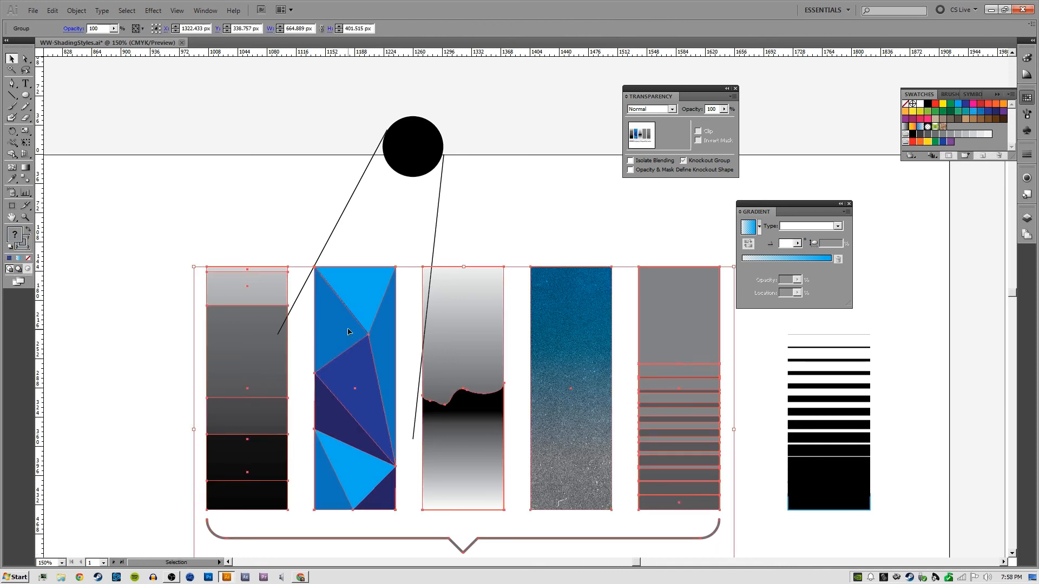
{"action": "left_click", "coordinate": [532, 186]}
{"action": "key", "text": "a"}
{"action": "left_click", "coordinate": [345, 322]}
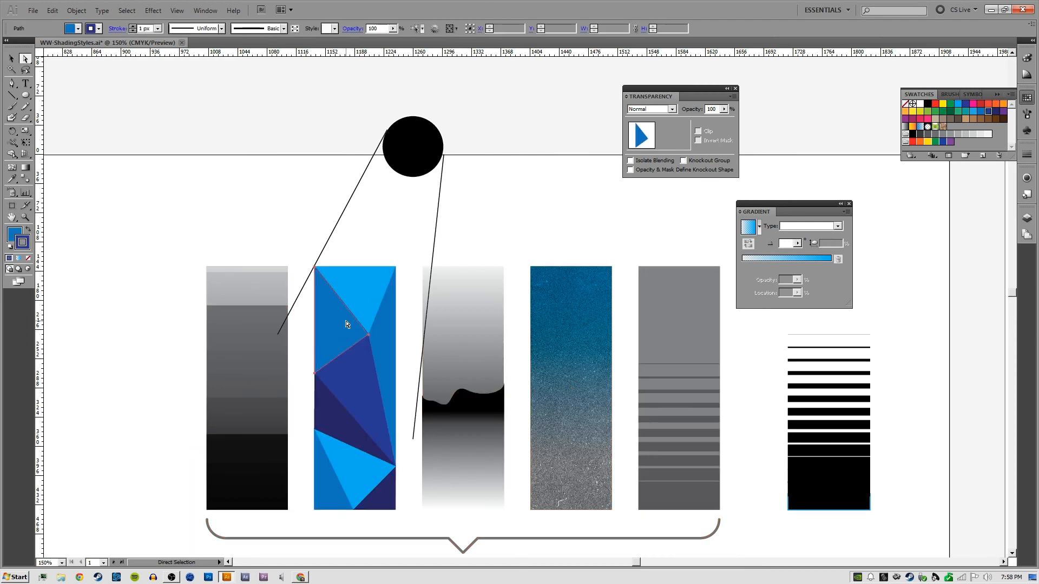
{"action": "left_click", "coordinate": [514, 224]}
{"action": "key", "text": "v"}
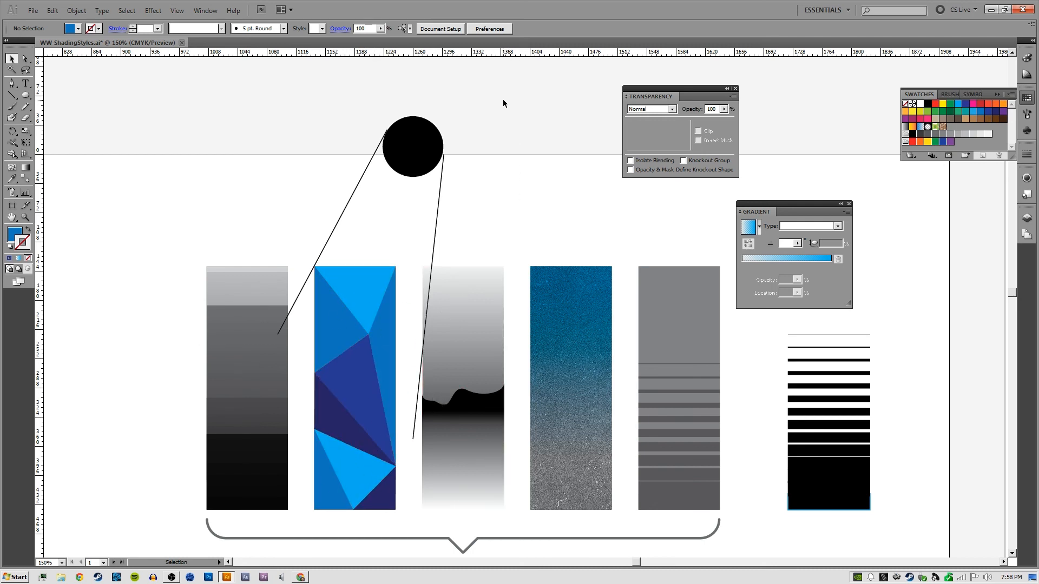
{"action": "left_click_drag", "start_coordinate": [502, 103], "coordinate": [301, 188]}
{"action": "key", "text": "Delete"}
Compare the advanced shading columns with the Google Material Design example below them
{"action": "scroll", "coordinate": [388, 218], "scroll_direction": "down", "scroll_amount": 3}
{"action": "scroll", "coordinate": [387, 218], "scroll_direction": "left", "scroll_amount": 1}
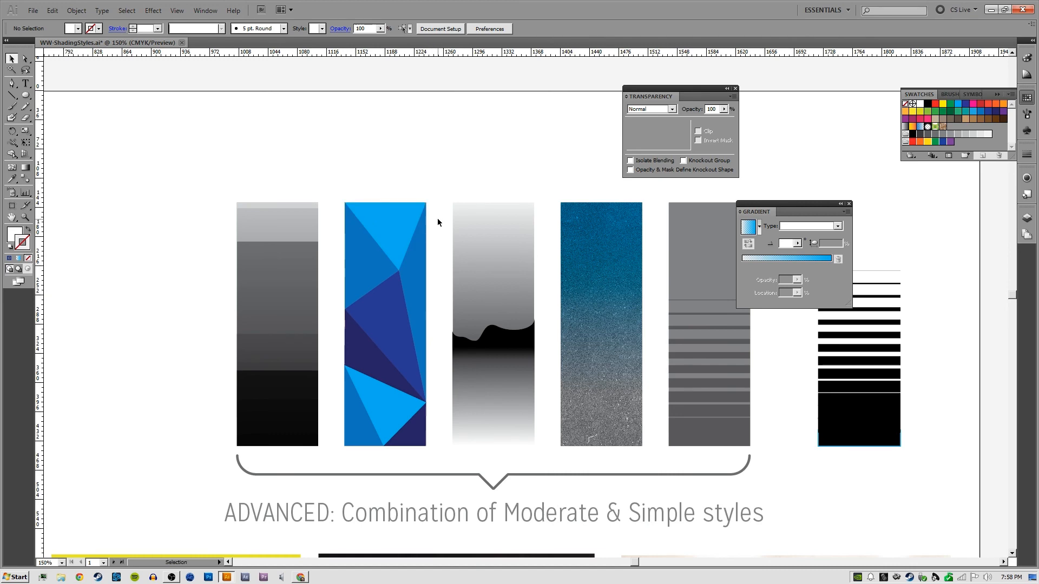
{"action": "scroll", "coordinate": [447, 323], "scroll_direction": "down", "scroll_amount": 5}
{"action": "scroll", "coordinate": [447, 323], "scroll_direction": "left", "scroll_amount": 1}
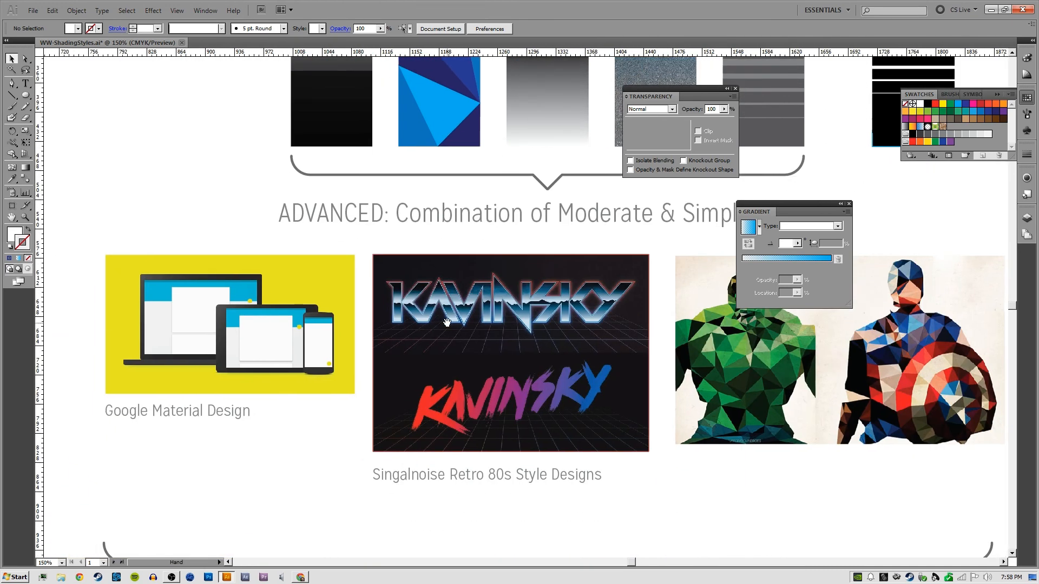
{"action": "left_click_drag", "start_coordinate": [577, 267], "coordinate": [494, 186]}
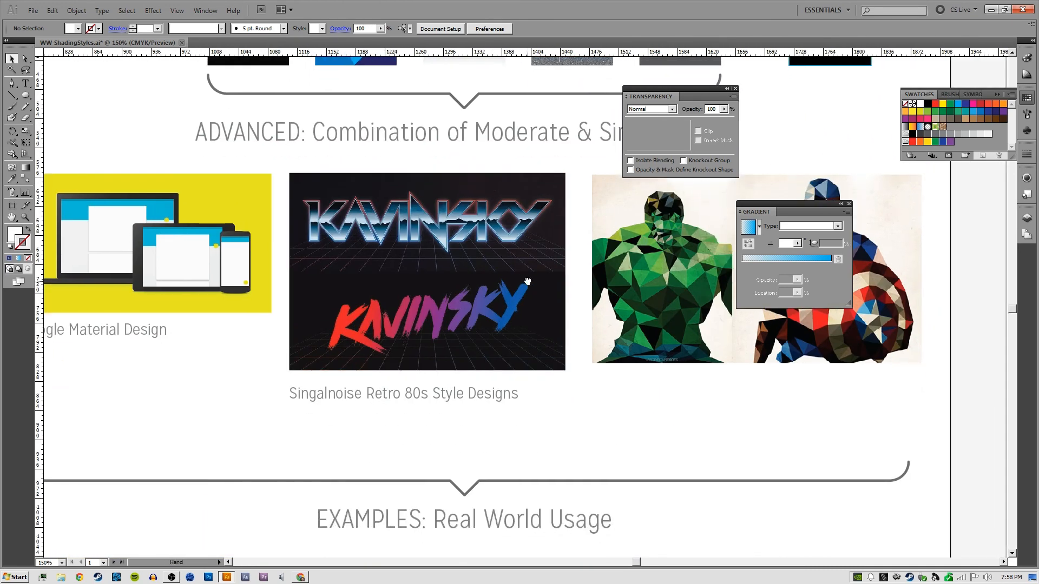
{"action": "left_click_drag", "start_coordinate": [528, 281], "coordinate": [571, 405]}
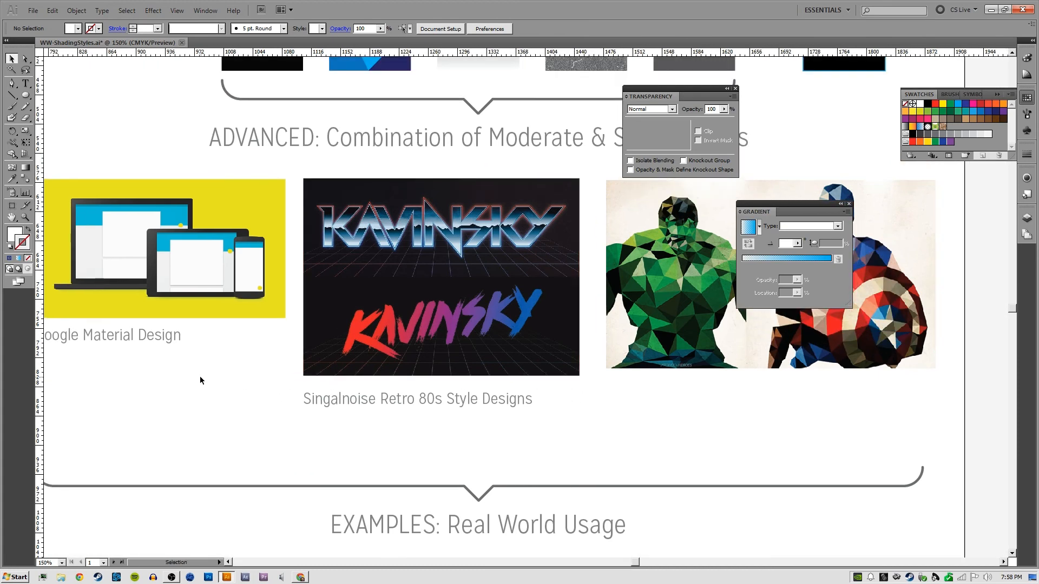
{"action": "left_click_drag", "start_coordinate": [190, 362], "coordinate": [227, 379]}
{"action": "left_click_drag", "start_coordinate": [334, 159], "coordinate": [389, 404]}
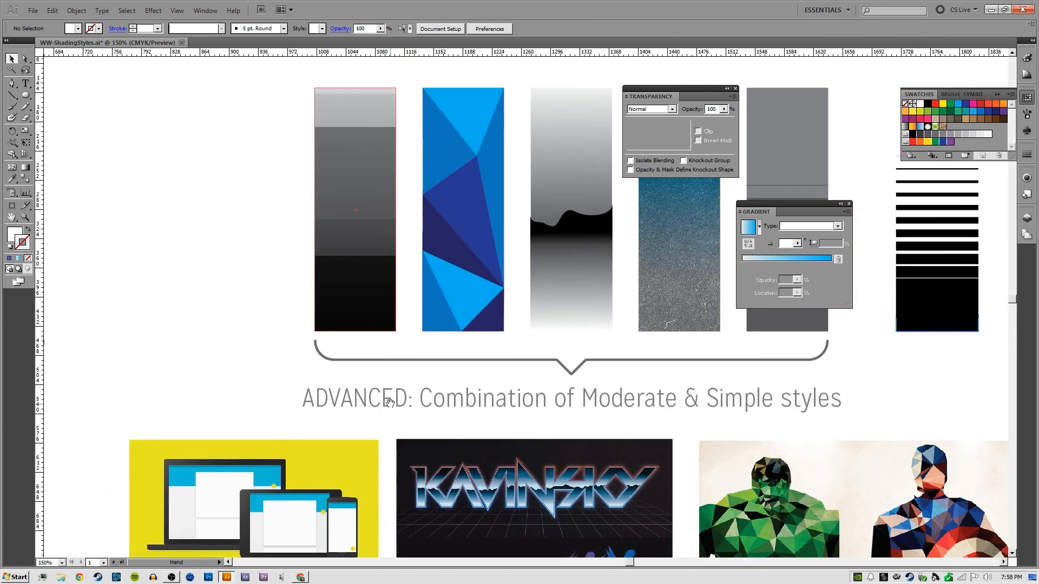
{"action": "left_click_drag", "start_coordinate": [430, 487], "coordinate": [323, 327]}
Examine the retro 80s lettering designs and the low-poly superhero artwork among the real-world usage examples
{"action": "left_click_drag", "start_coordinate": [381, 433], "coordinate": [341, 383]}
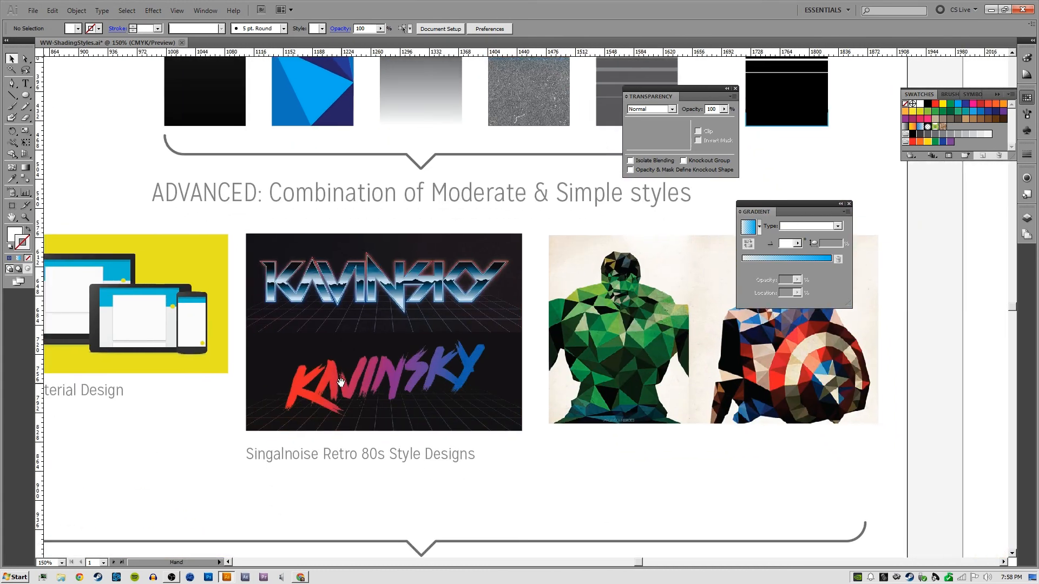
{"action": "left_click_drag", "start_coordinate": [289, 403], "coordinate": [356, 478]}
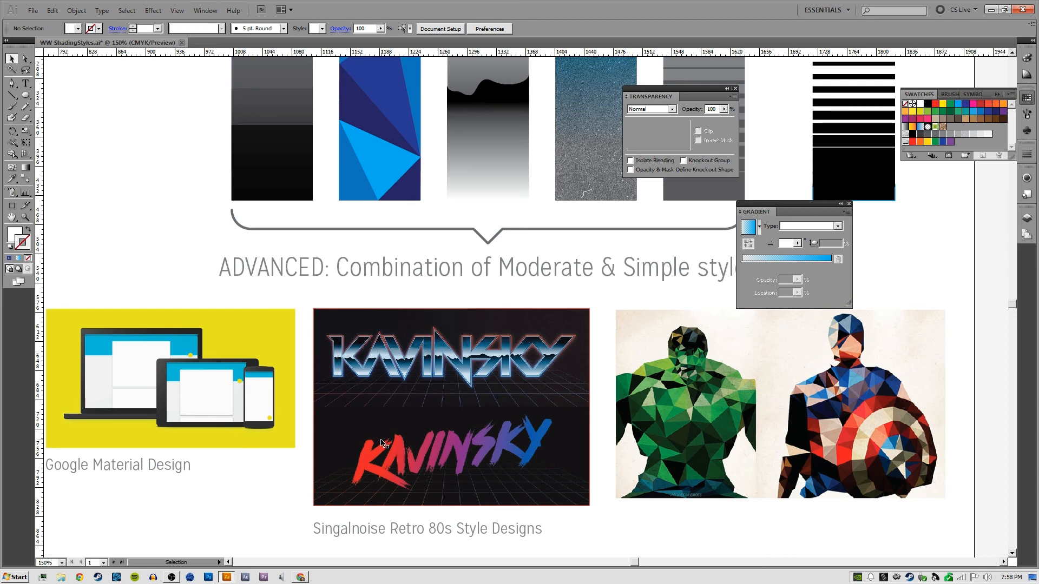
{"action": "key", "text": "space"}
{"action": "left_click_drag", "start_coordinate": [485, 417], "coordinate": [434, 363]}
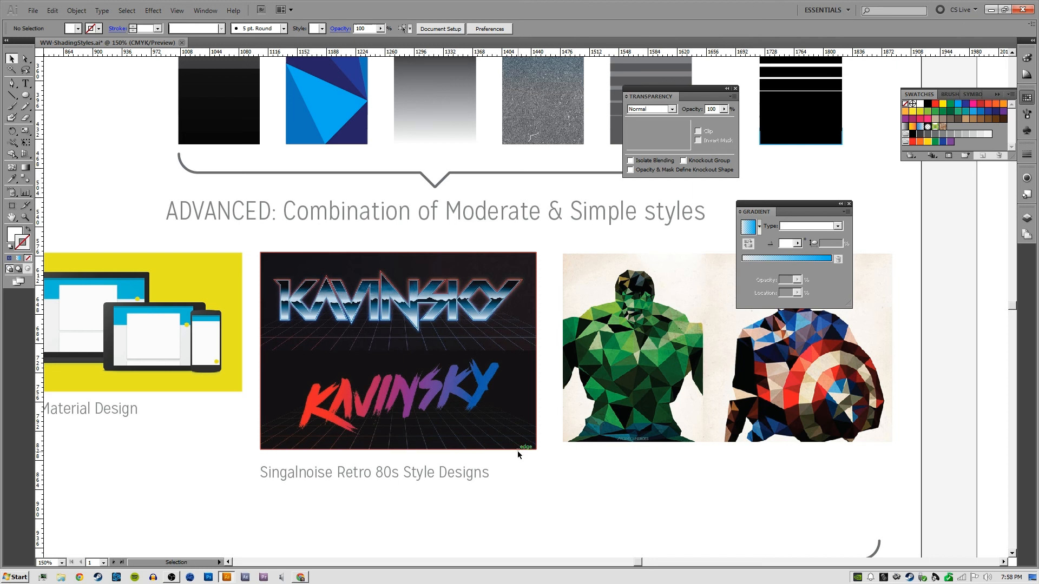
{"action": "key", "text": "space"}
{"action": "left_click_drag", "start_coordinate": [552, 375], "coordinate": [516, 416]}
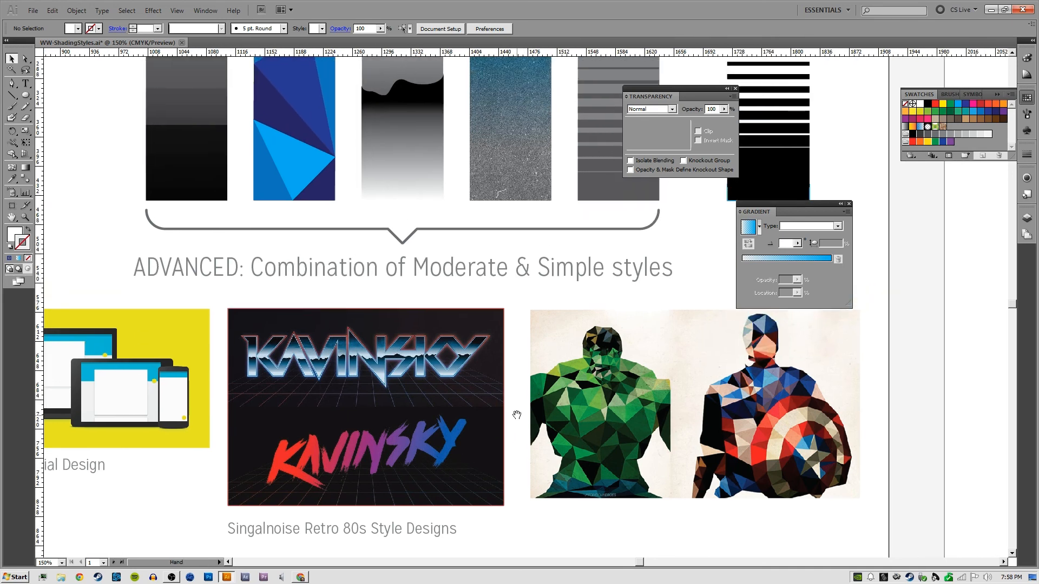
{"action": "left_click_drag", "start_coordinate": [451, 306], "coordinate": [416, 250]}
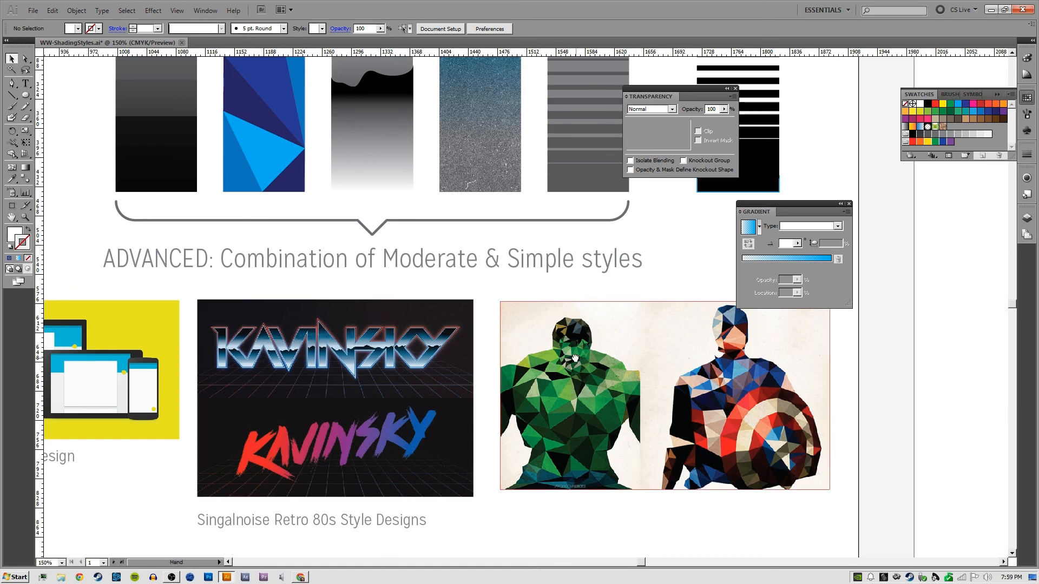
{"action": "left_click_drag", "start_coordinate": [583, 359], "coordinate": [410, 357]}
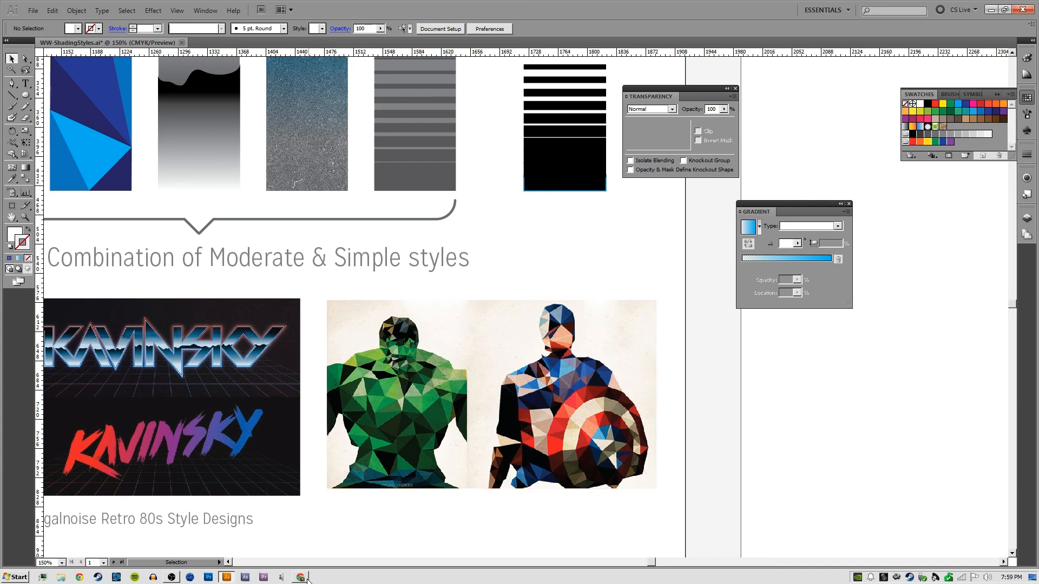
Switch to Chrome and search Google Images for "80s future poster"
{"action": "key", "text": "alt+Tab"}
{"action": "left_click", "coordinate": [293, 60]}
{"action": "type", "text": "80s"}
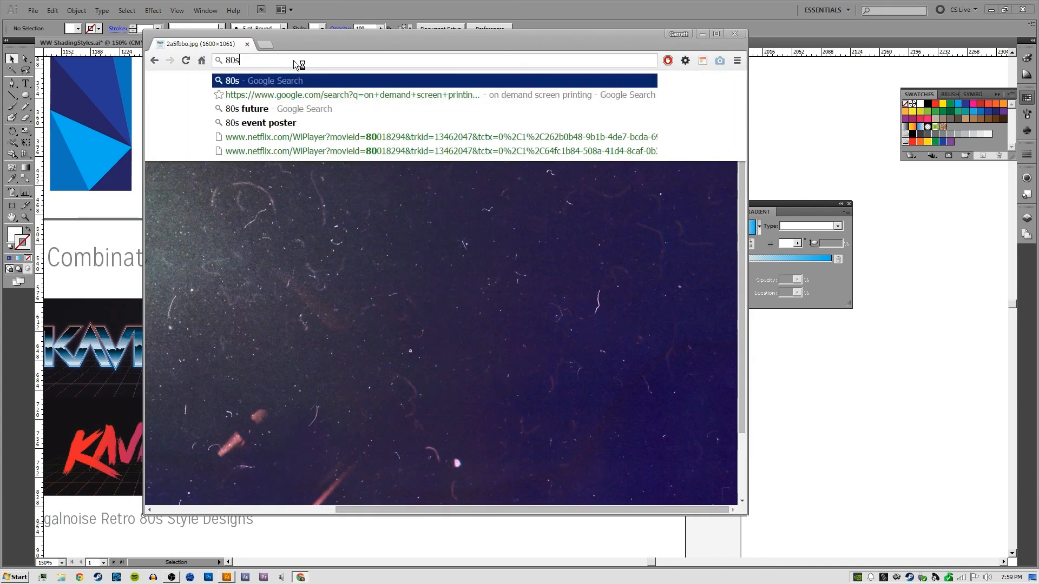
{"action": "type", "text": " future poster"}
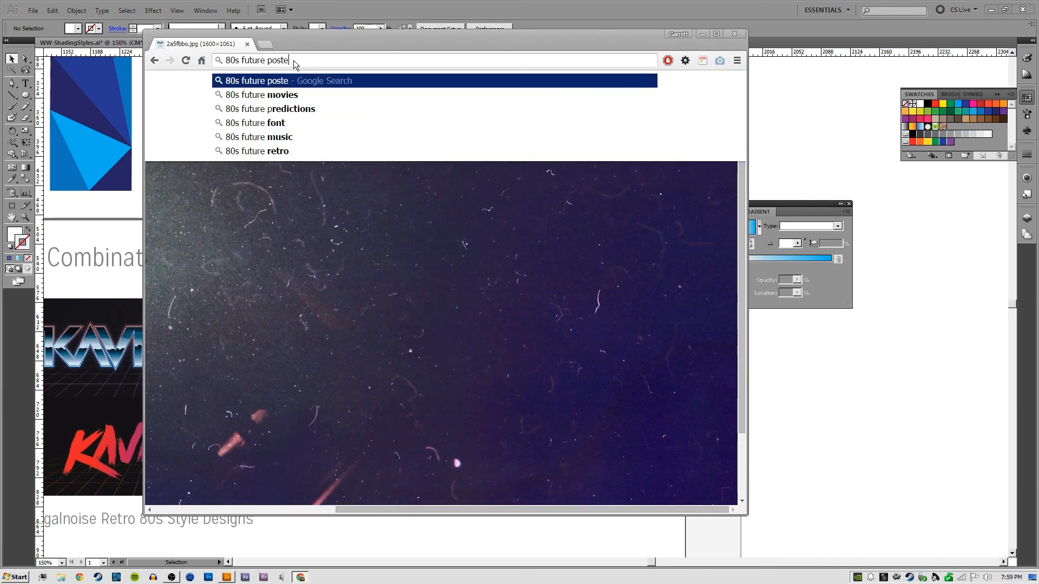
{"action": "key", "text": "Return"}
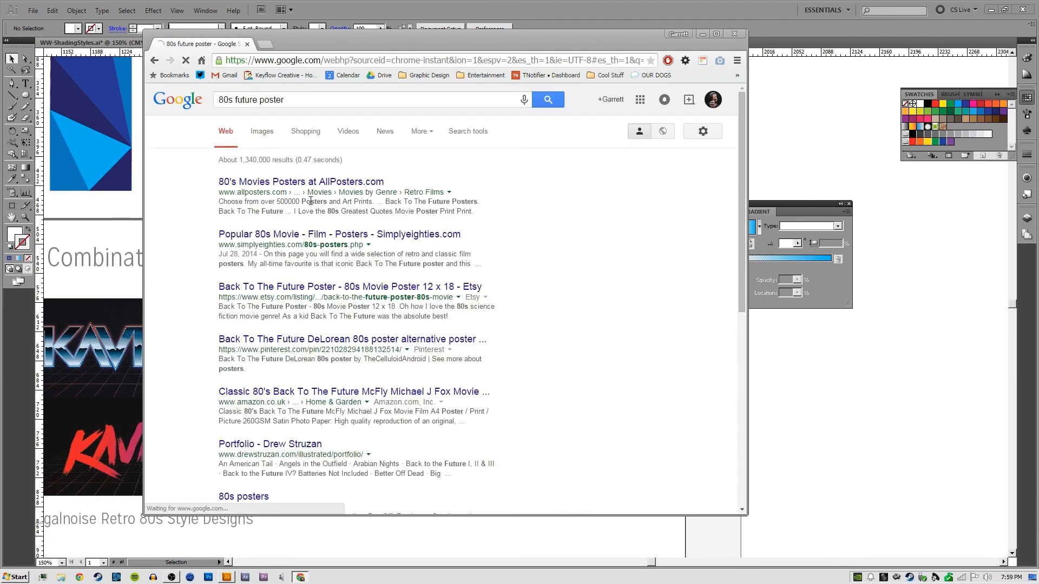
{"action": "left_click", "coordinate": [261, 135]}
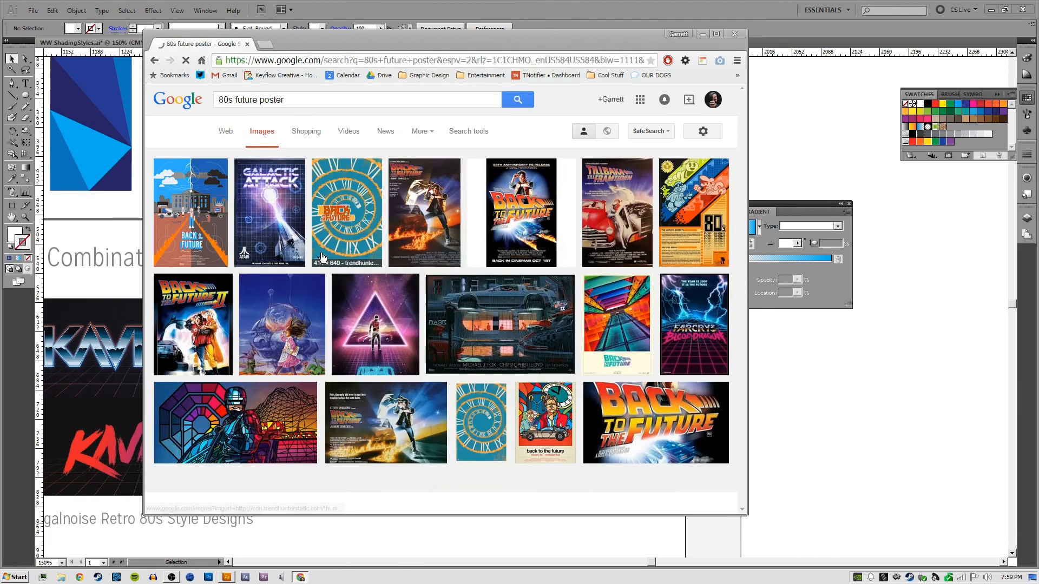
Preview the neon pink triangle poster and the Far Cry 3 Blood Dragon poster in the image results
{"action": "left_click", "coordinate": [393, 331]}
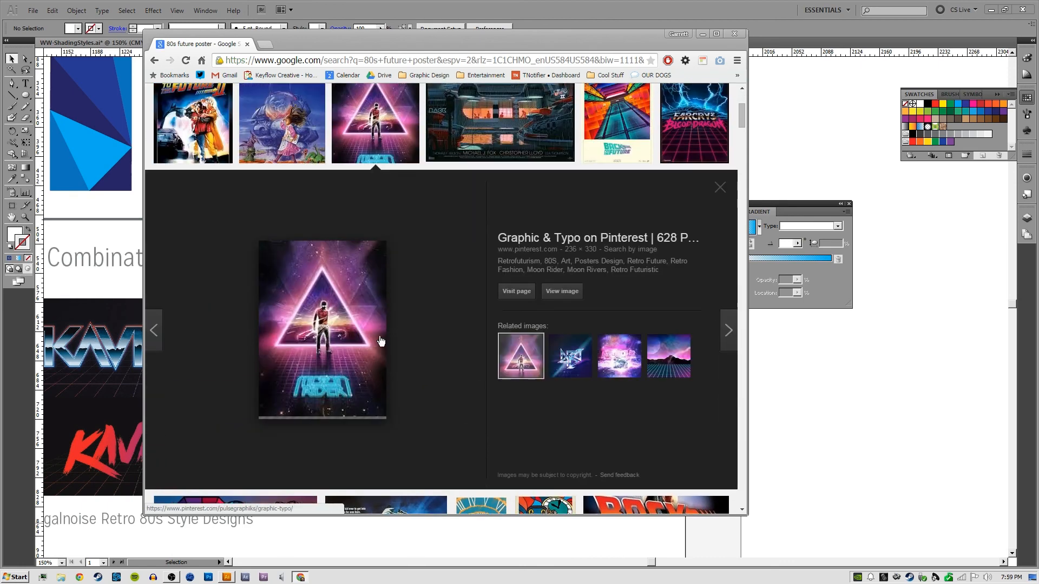
{"action": "scroll", "coordinate": [384, 348], "scroll_direction": "up", "scroll_amount": 4}
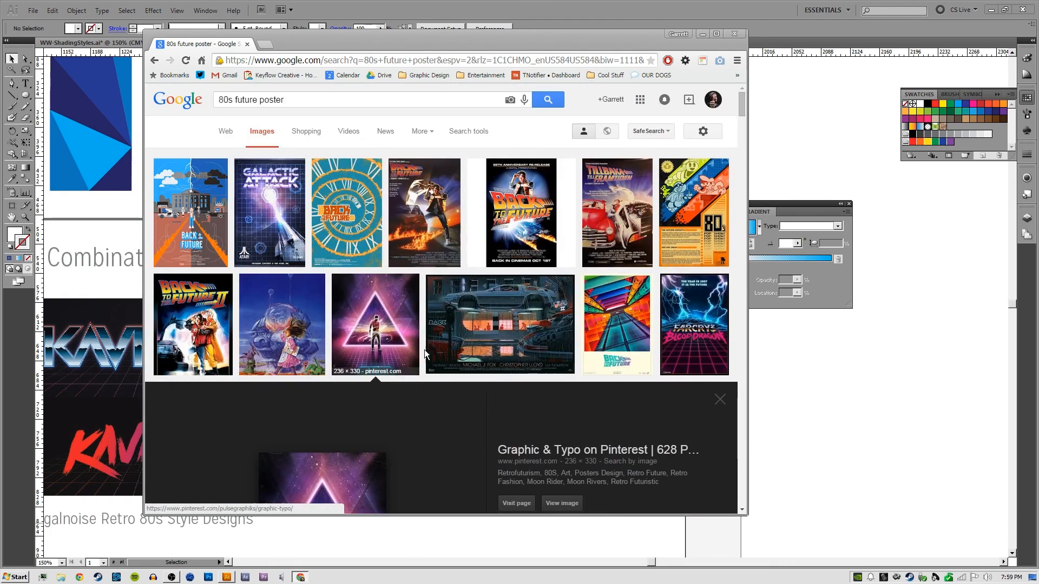
{"action": "scroll", "coordinate": [511, 319], "scroll_direction": "down", "scroll_amount": 3}
{"action": "left_click", "coordinate": [697, 234]}
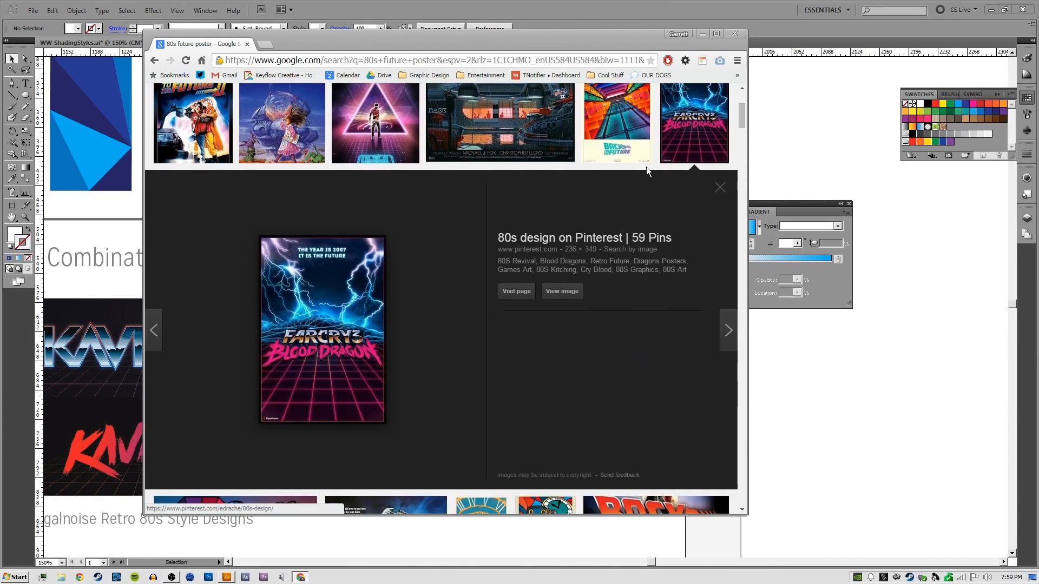
{"action": "left_click", "coordinate": [694, 132]}
Look further through the poster results, preview the chrome-lettered "Awesome" poster, and return to the first results
{"action": "scroll", "coordinate": [519, 341], "scroll_direction": "down", "scroll_amount": 6}
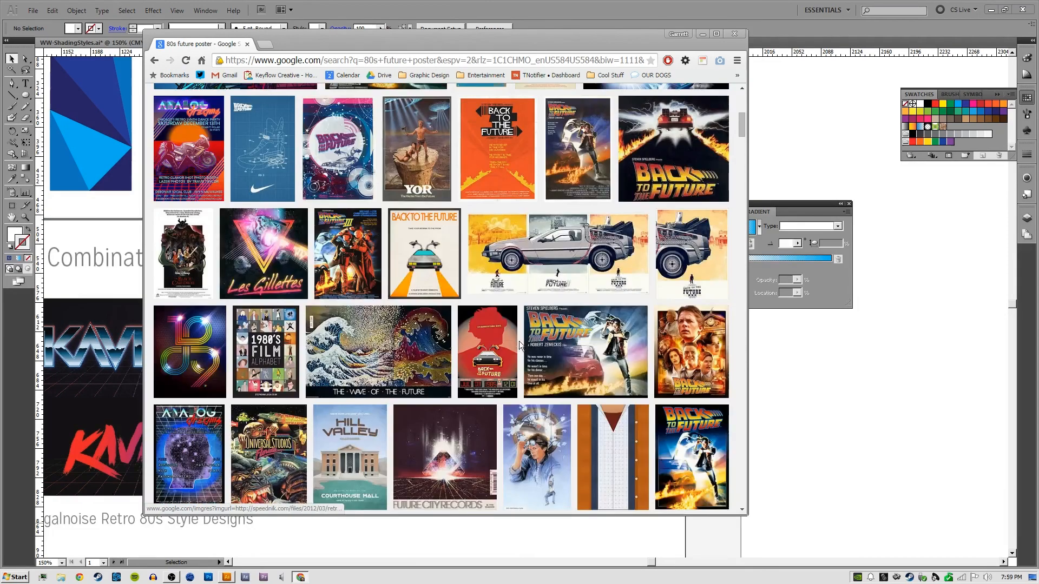
{"action": "scroll", "coordinate": [409, 387], "scroll_direction": "down", "scroll_amount": 4}
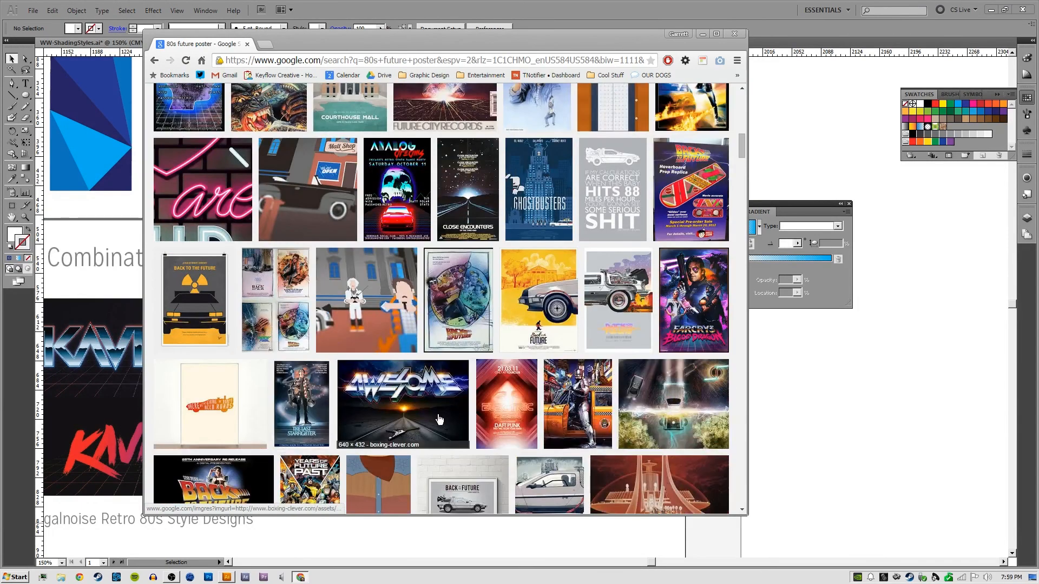
{"action": "left_click", "coordinate": [410, 386]}
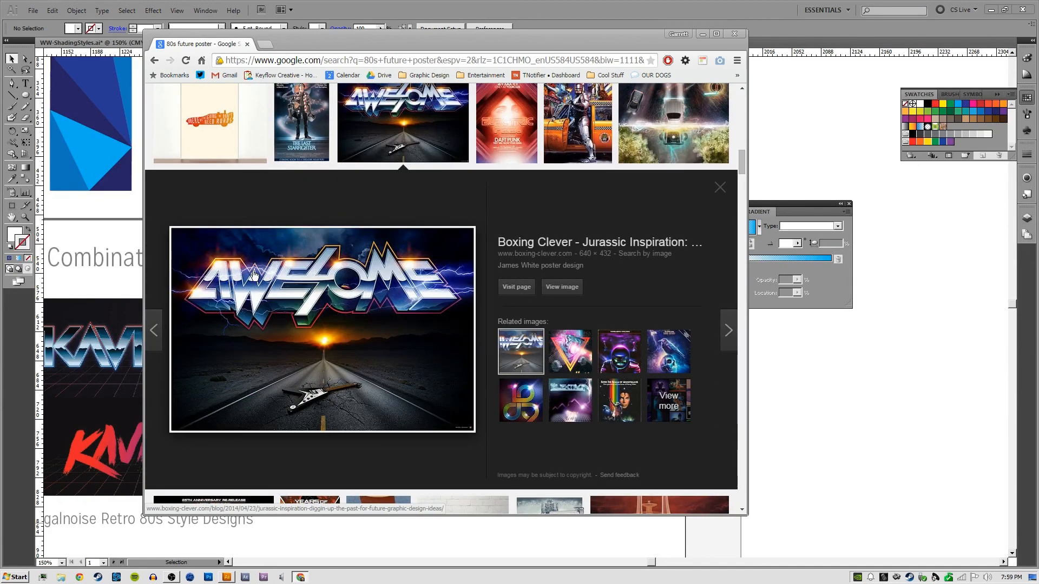
{"action": "scroll", "coordinate": [254, 276], "scroll_direction": "up", "scroll_amount": 3}
{"action": "left_click", "coordinate": [406, 301]}
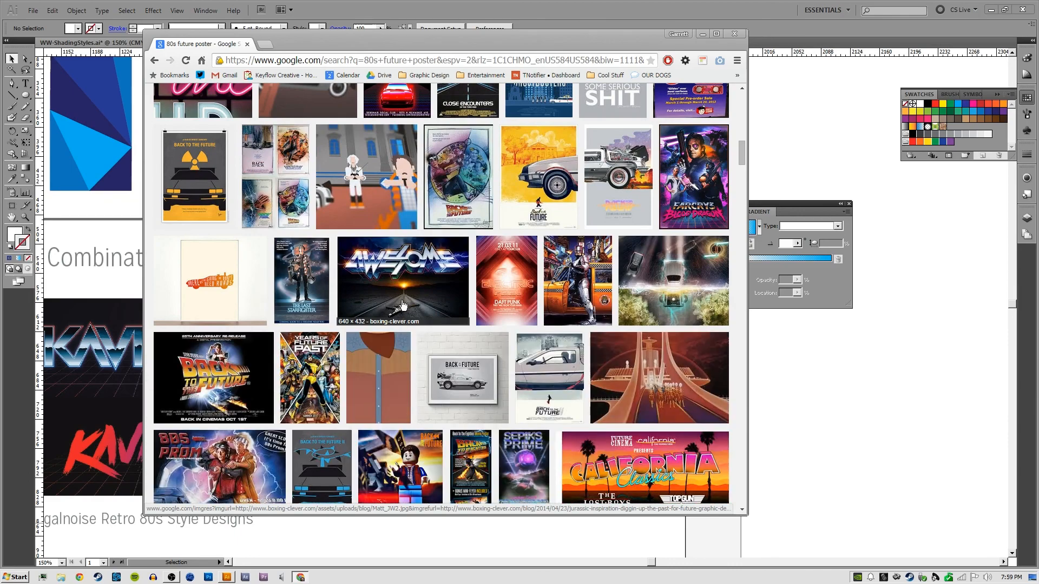
{"action": "scroll", "coordinate": [405, 303], "scroll_direction": "up", "scroll_amount": 6}
{"action": "scroll", "coordinate": [401, 310], "scroll_direction": "up", "scroll_amount": 7}
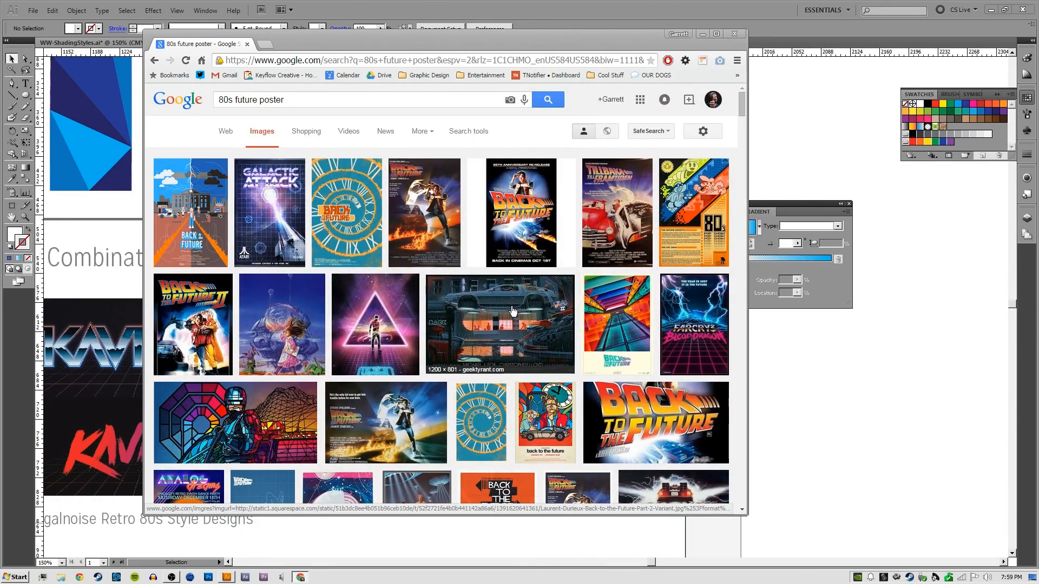
Switch back to Illustrator and review the advanced columns together with the real-world usage examples
{"action": "left_click", "coordinate": [880, 372]}
{"action": "key", "text": "space"}
{"action": "left_click_drag", "start_coordinate": [482, 307], "coordinate": [680, 367]}
{"action": "left_click_drag", "start_coordinate": [610, 314], "coordinate": [651, 325]}
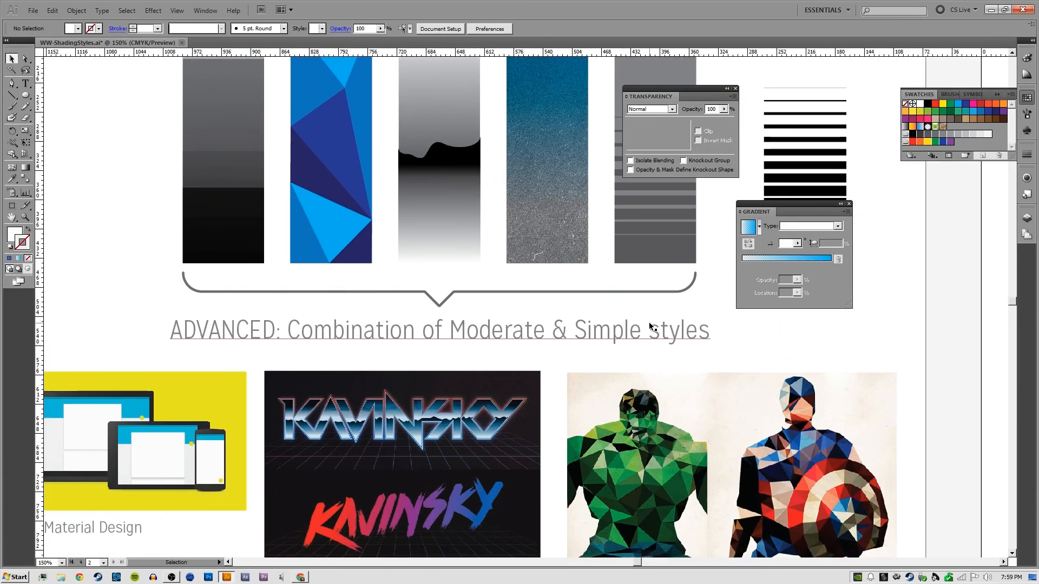
{"action": "key", "text": "ctrl+minus"}
{"action": "key", "text": "space"}
{"action": "left_click_drag", "start_coordinate": [818, 437], "coordinate": [782, 367]}
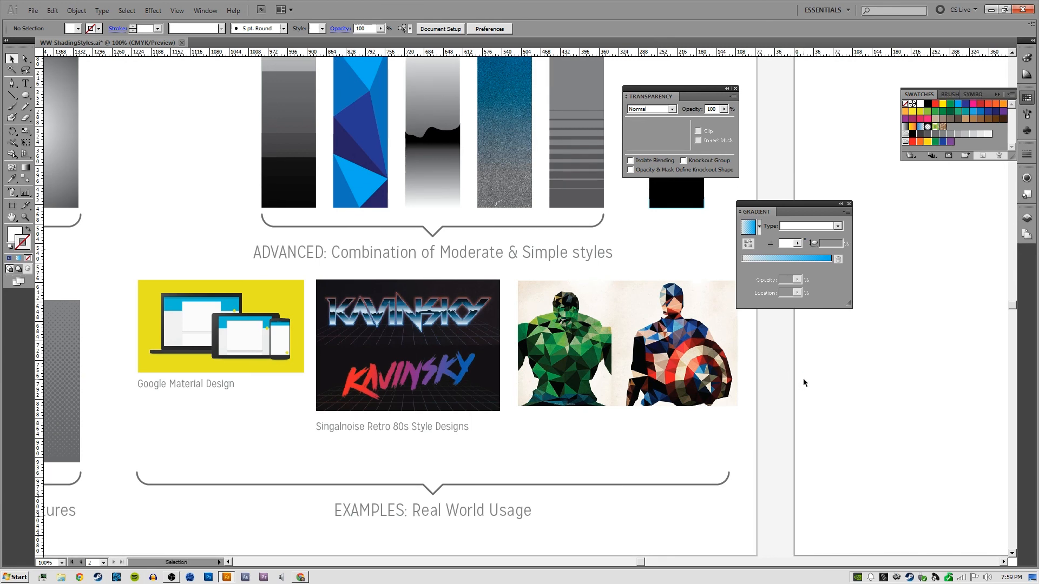
View the empty second artboard beside the shading styles artboard at 50% zoom
{"action": "key", "text": "space"}
{"action": "left_click_drag", "start_coordinate": [934, 339], "coordinate": [459, 368]}
{"action": "key", "text": "ctrl+minus"}
{"action": "key", "text": "ctrl+minus"}
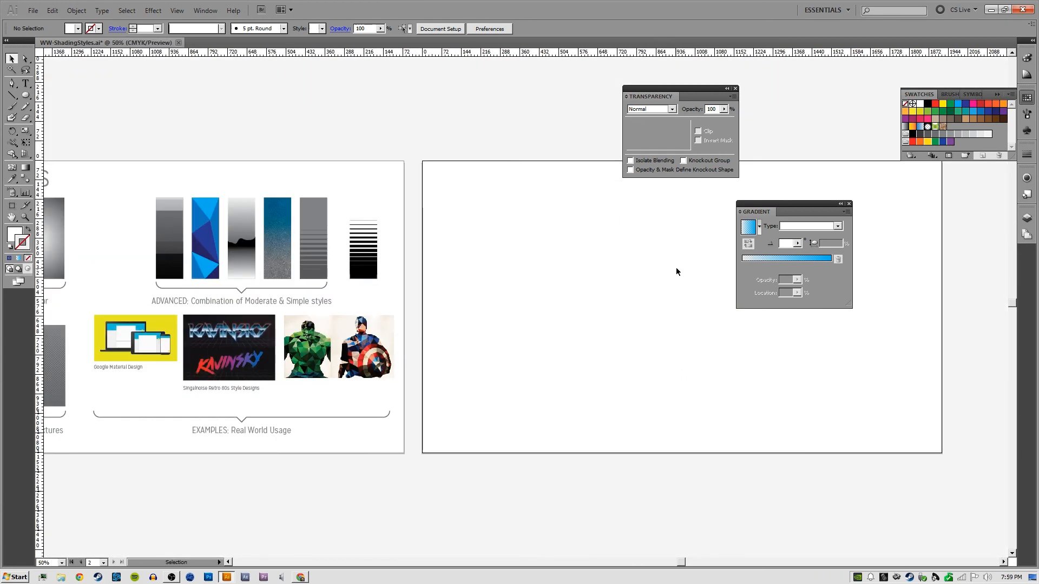
{"action": "key", "text": "space"}
{"action": "left_click_drag", "start_coordinate": [582, 231], "coordinate": [429, 223]}
{"action": "key", "text": "space"}
{"action": "left_click_drag", "start_coordinate": [629, 264], "coordinate": [580, 310]}
Review the whole Shading Styles artboard with its simple, moderate, advanced and real-world example groups
{"action": "left_click_drag", "start_coordinate": [273, 282], "coordinate": [584, 260]}
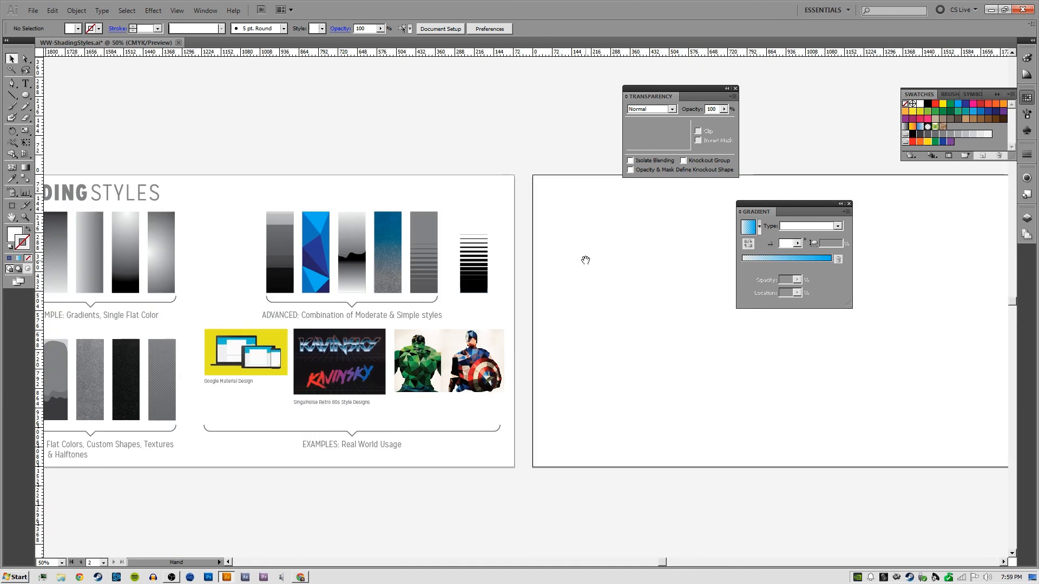
{"action": "left_click_drag", "start_coordinate": [49, 243], "coordinate": [327, 240]}
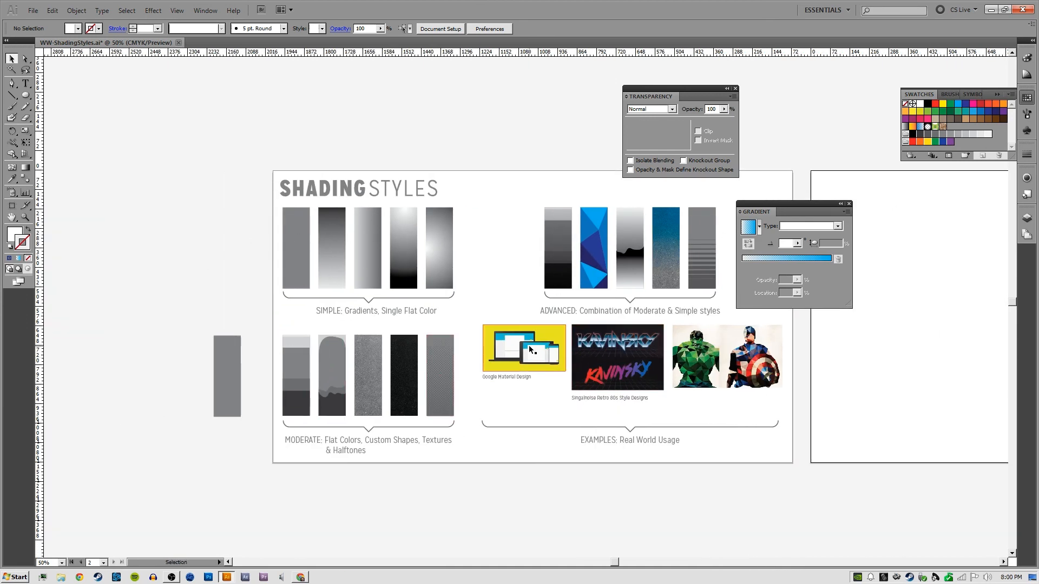
{"action": "key", "text": "space"}
{"action": "left_click_drag", "start_coordinate": [756, 346], "coordinate": [430, 351]}
{"action": "mouse_move", "coordinate": [554, 301]}
{"action": "left_mouse_down"}
{"action": "mouse_move", "coordinate": [404, 306]}
{"action": "mouse_move", "coordinate": [515, 327]}
{"action": "mouse_move", "coordinate": [635, 333]}
{"action": "mouse_move", "coordinate": [814, 313]}
{"action": "mouse_move", "coordinate": [712, 306]}
{"action": "mouse_move", "coordinate": [676, 318]}
{"action": "left_mouse_up"}
{"action": "key", "text": "space"}
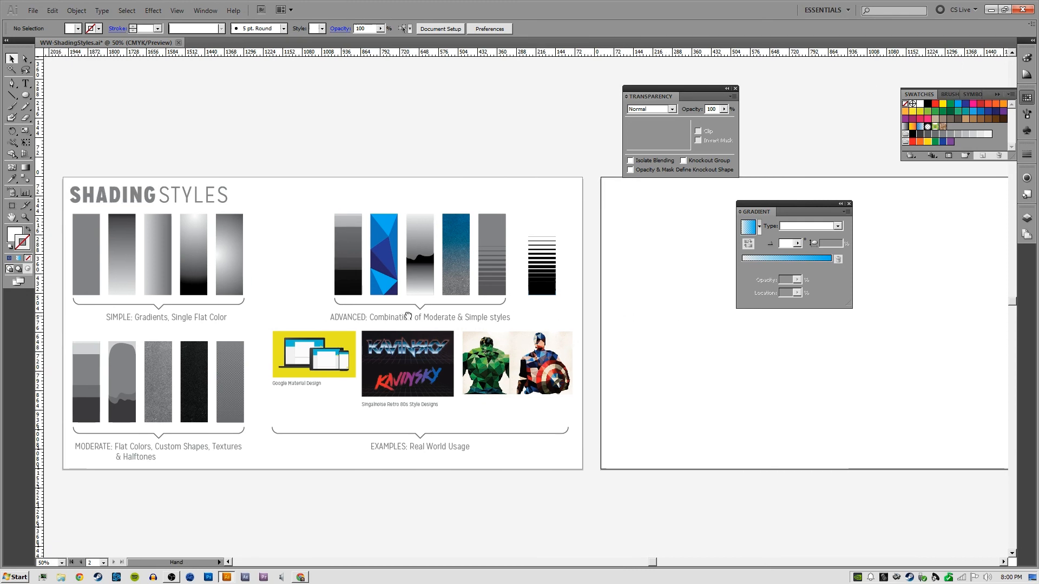
{"action": "mouse_move", "coordinate": [406, 315]}
{"action": "left_mouse_down"}
{"action": "mouse_move", "coordinate": [530, 305]}
{"action": "mouse_move", "coordinate": [521, 311]}
{"action": "left_mouse_up"}
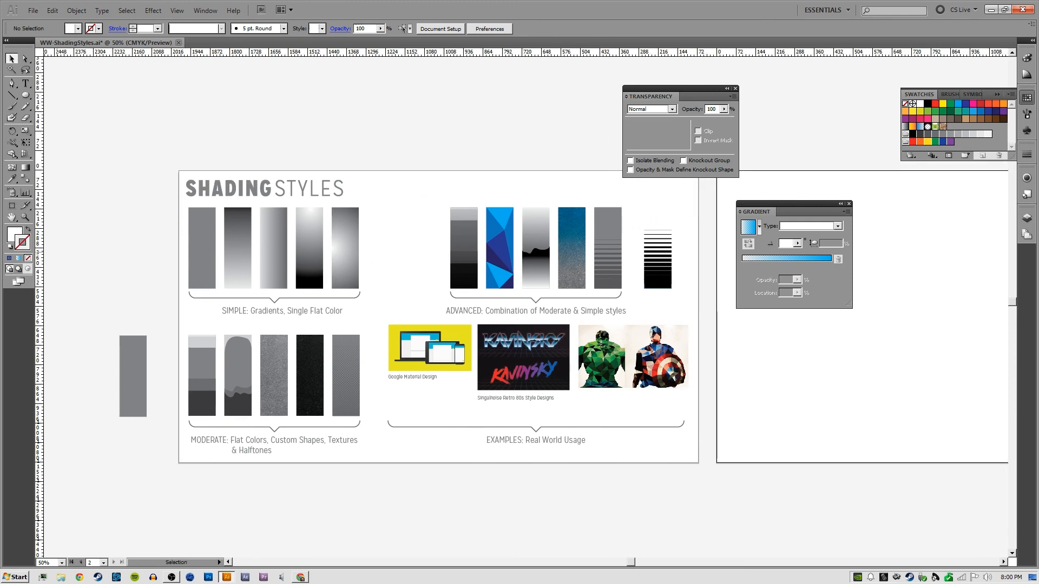